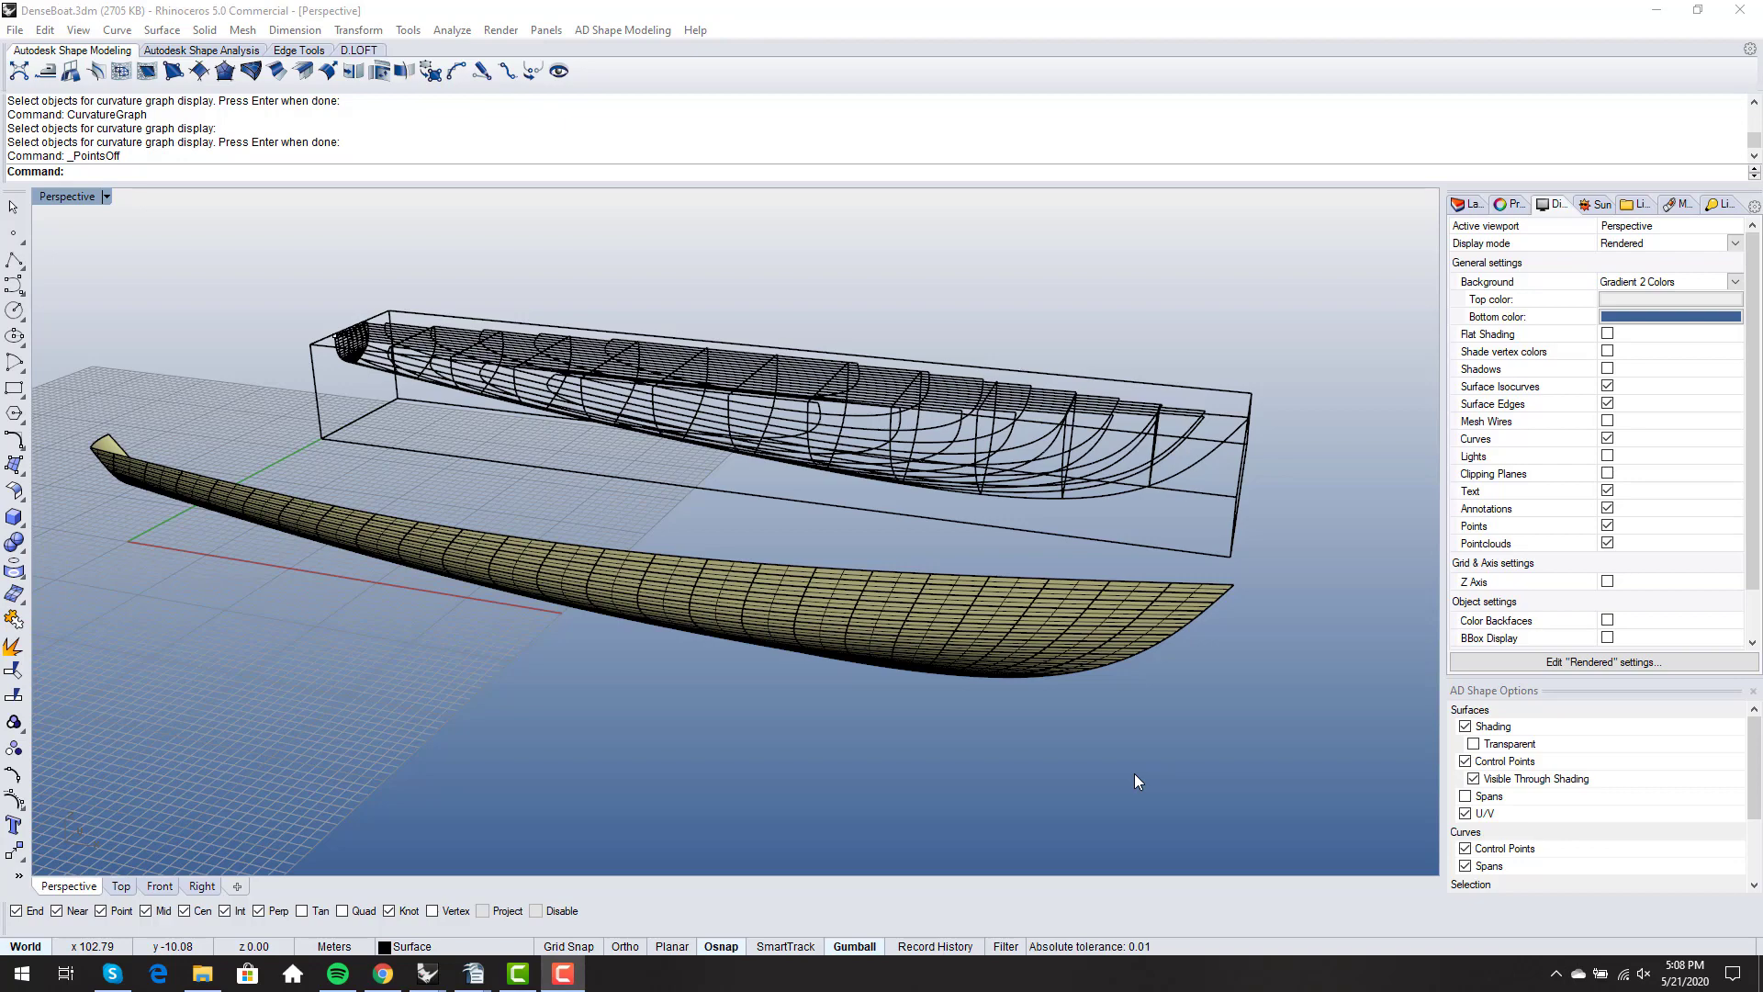
- Turn on the control points of a transverse section curve in the forward part of the wireframe hull
{"action": "left_click", "coordinate": [908, 505]}
{"action": "scroll", "coordinate": [907, 498], "scroll_direction": "down", "scroll_amount": 4}
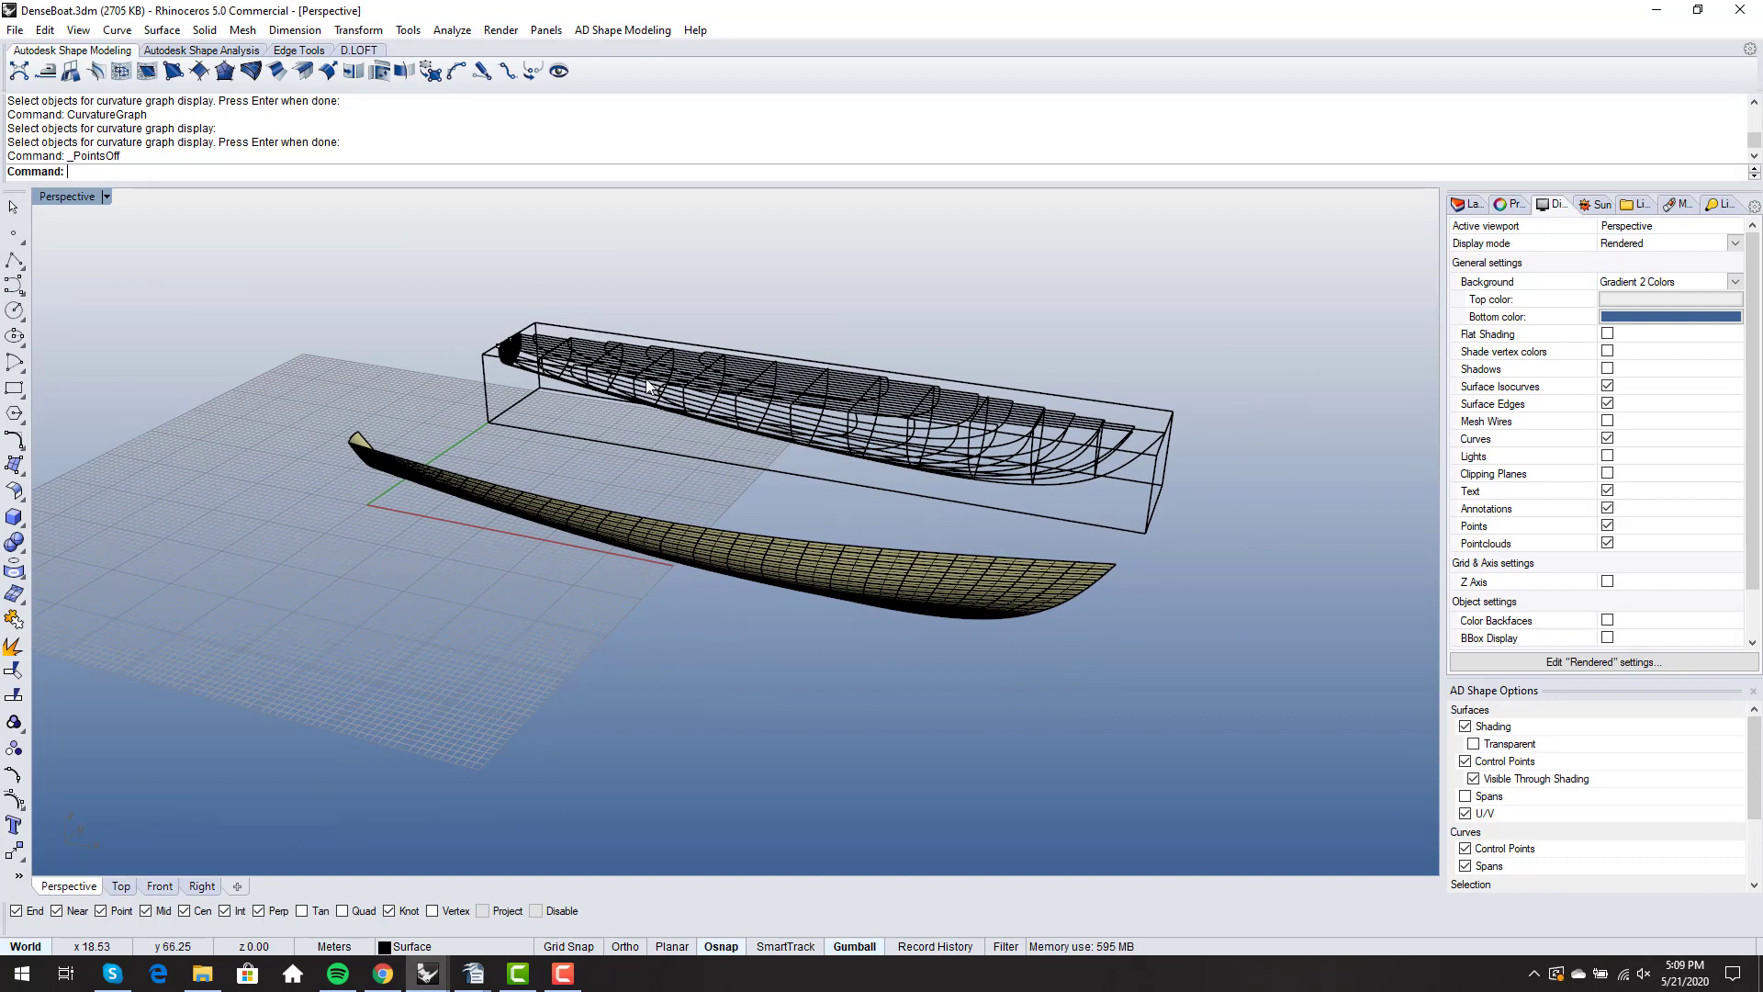
{"action": "scroll", "coordinate": [983, 439], "scroll_direction": "up", "scroll_amount": 3}
{"action": "right_click_drag", "start_coordinate": [983, 438], "coordinate": [944, 475]}
{"action": "scroll", "coordinate": [944, 476], "scroll_direction": "down", "scroll_amount": 3}
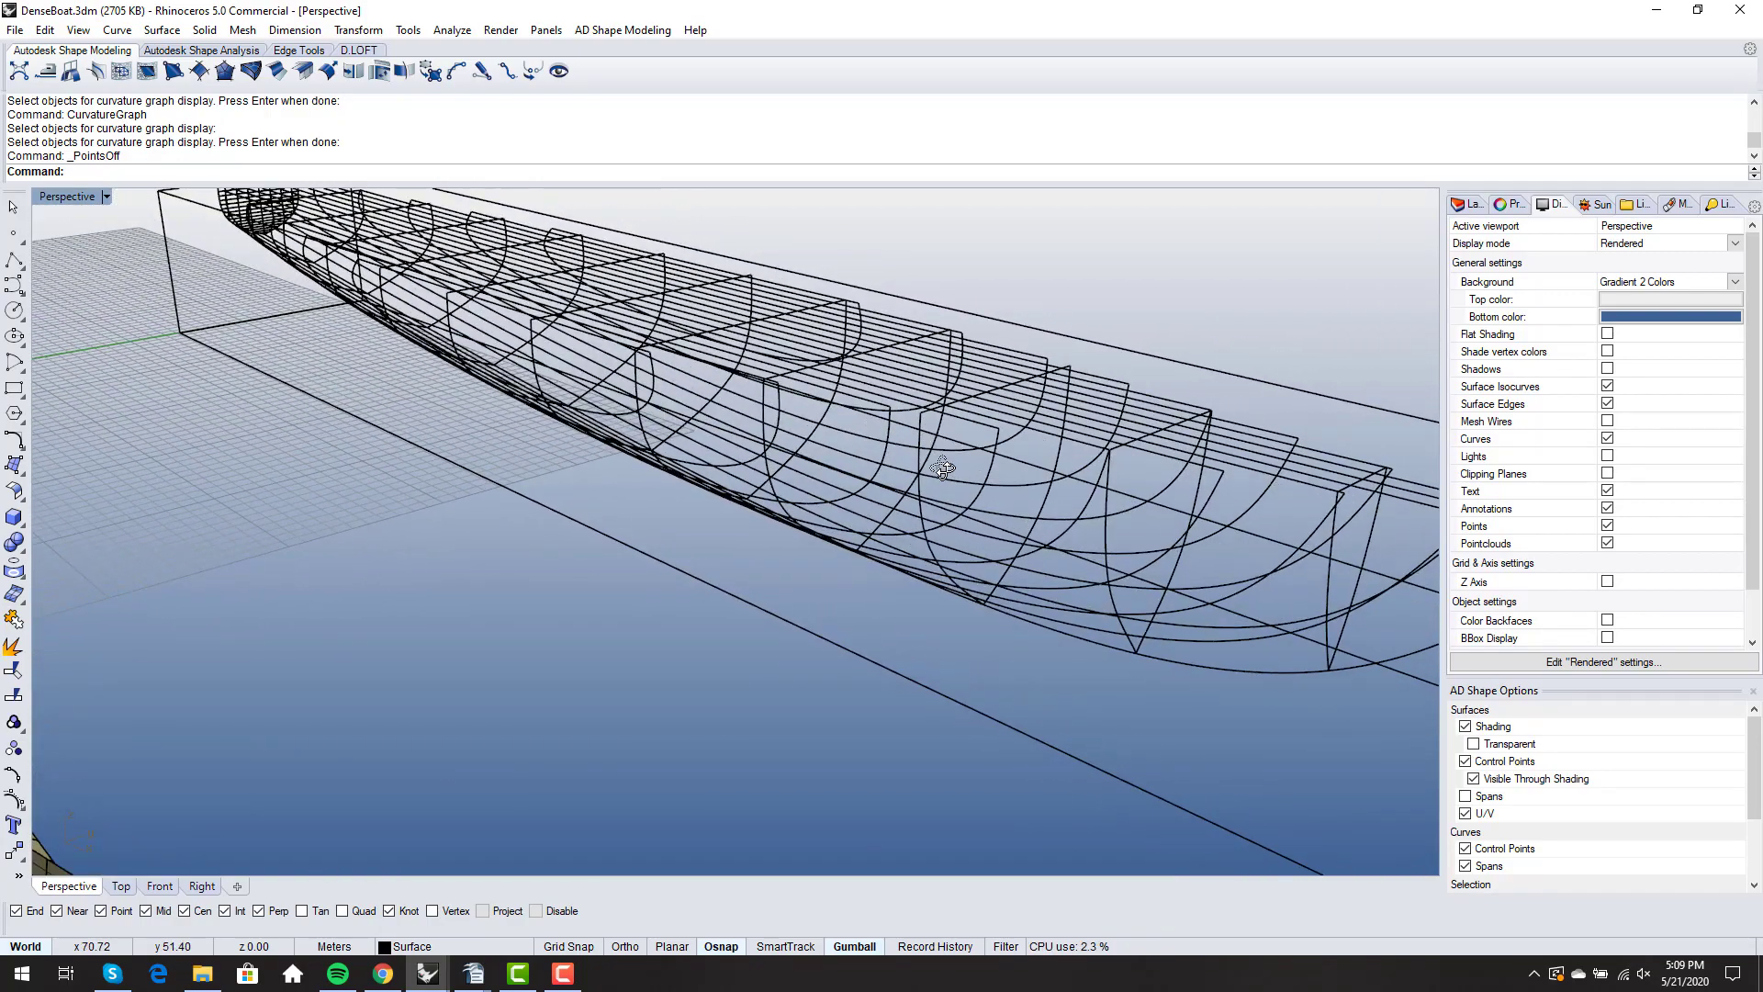
{"action": "scroll", "coordinate": [901, 461], "scroll_direction": "up", "scroll_amount": 6}
{"action": "scroll", "coordinate": [902, 461], "scroll_direction": "down", "scroll_amount": 2}
{"action": "left_click", "coordinate": [922, 461]}
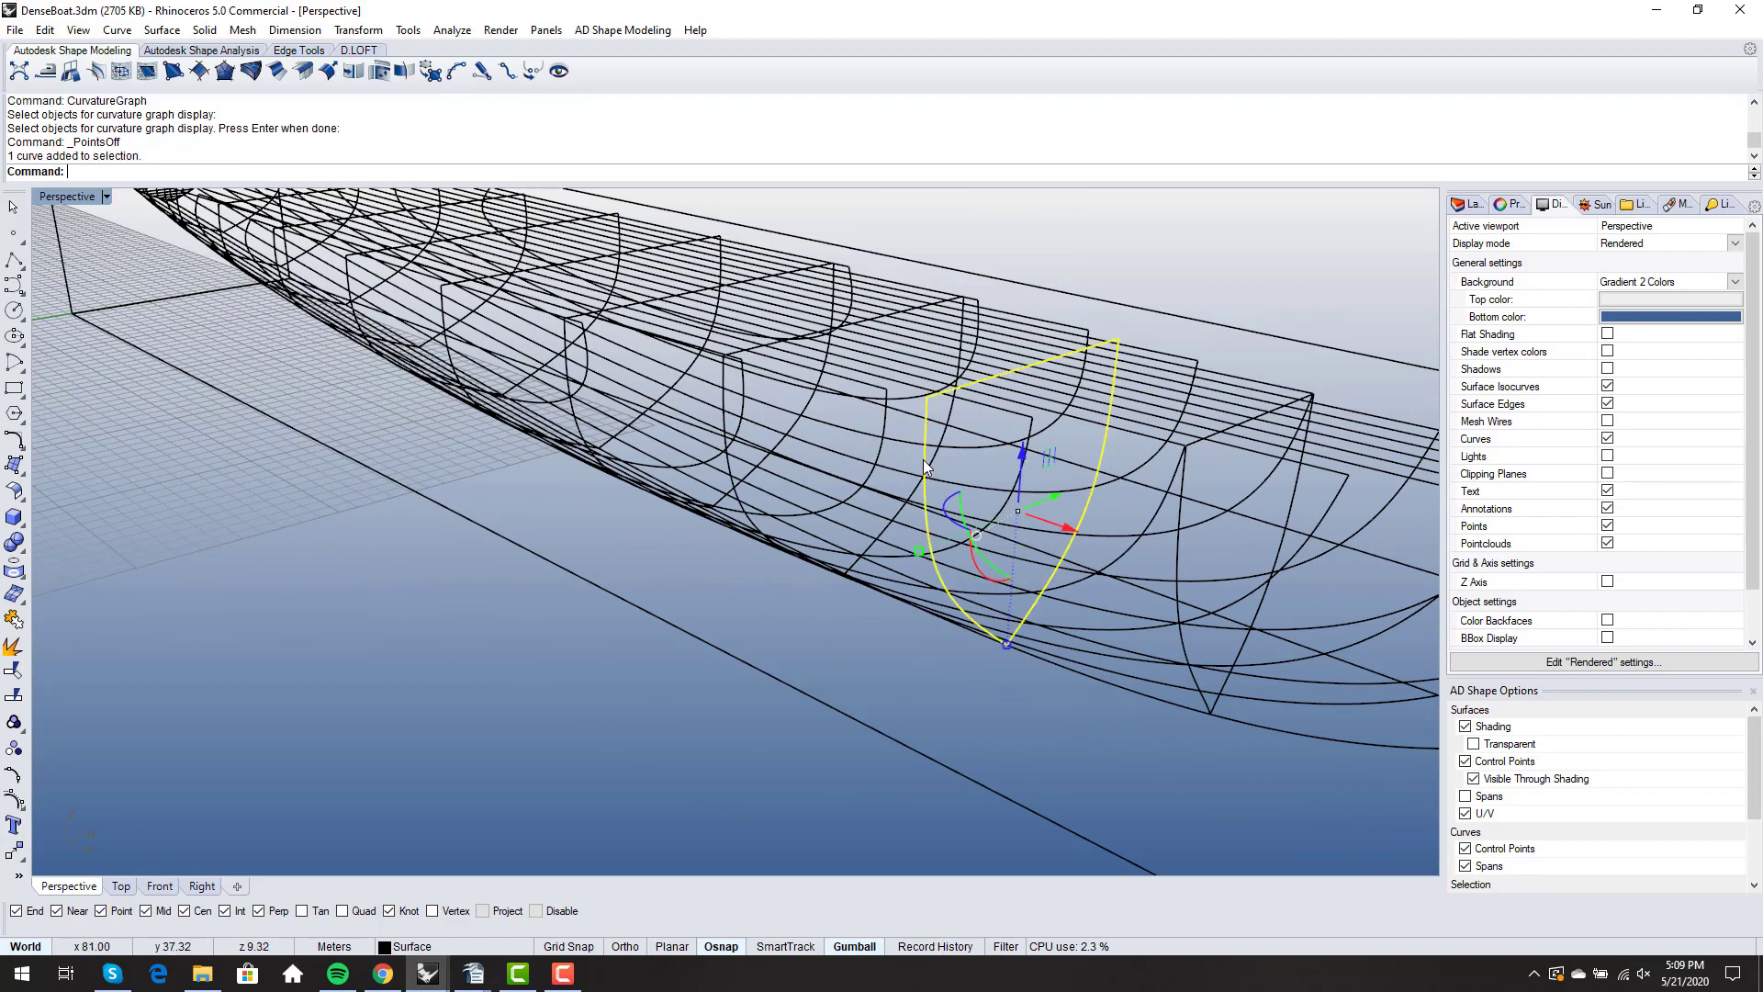
{"action": "key", "text": "F10"}
- Examine the control point density on the section curve and compare the wireframe hull with the surfaced hull
{"action": "scroll", "coordinate": [923, 463], "scroll_direction": "down", "scroll_amount": 2}
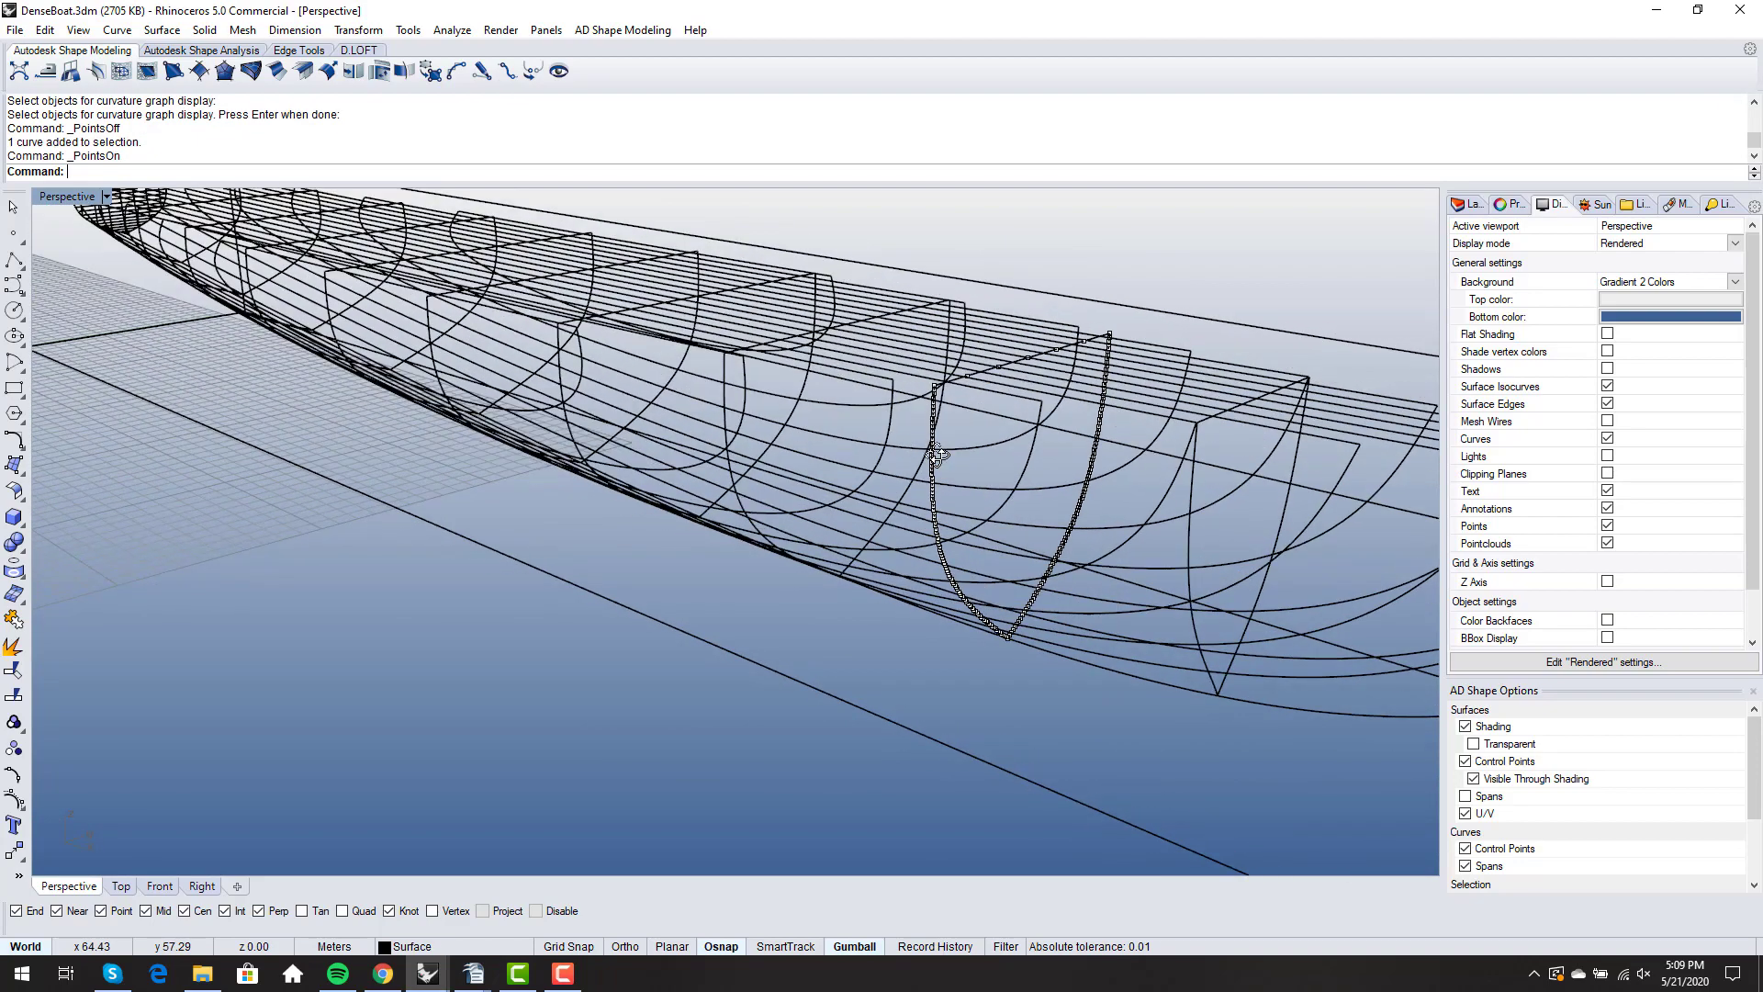
{"action": "scroll", "coordinate": [946, 473], "scroll_direction": "up", "scroll_amount": 6}
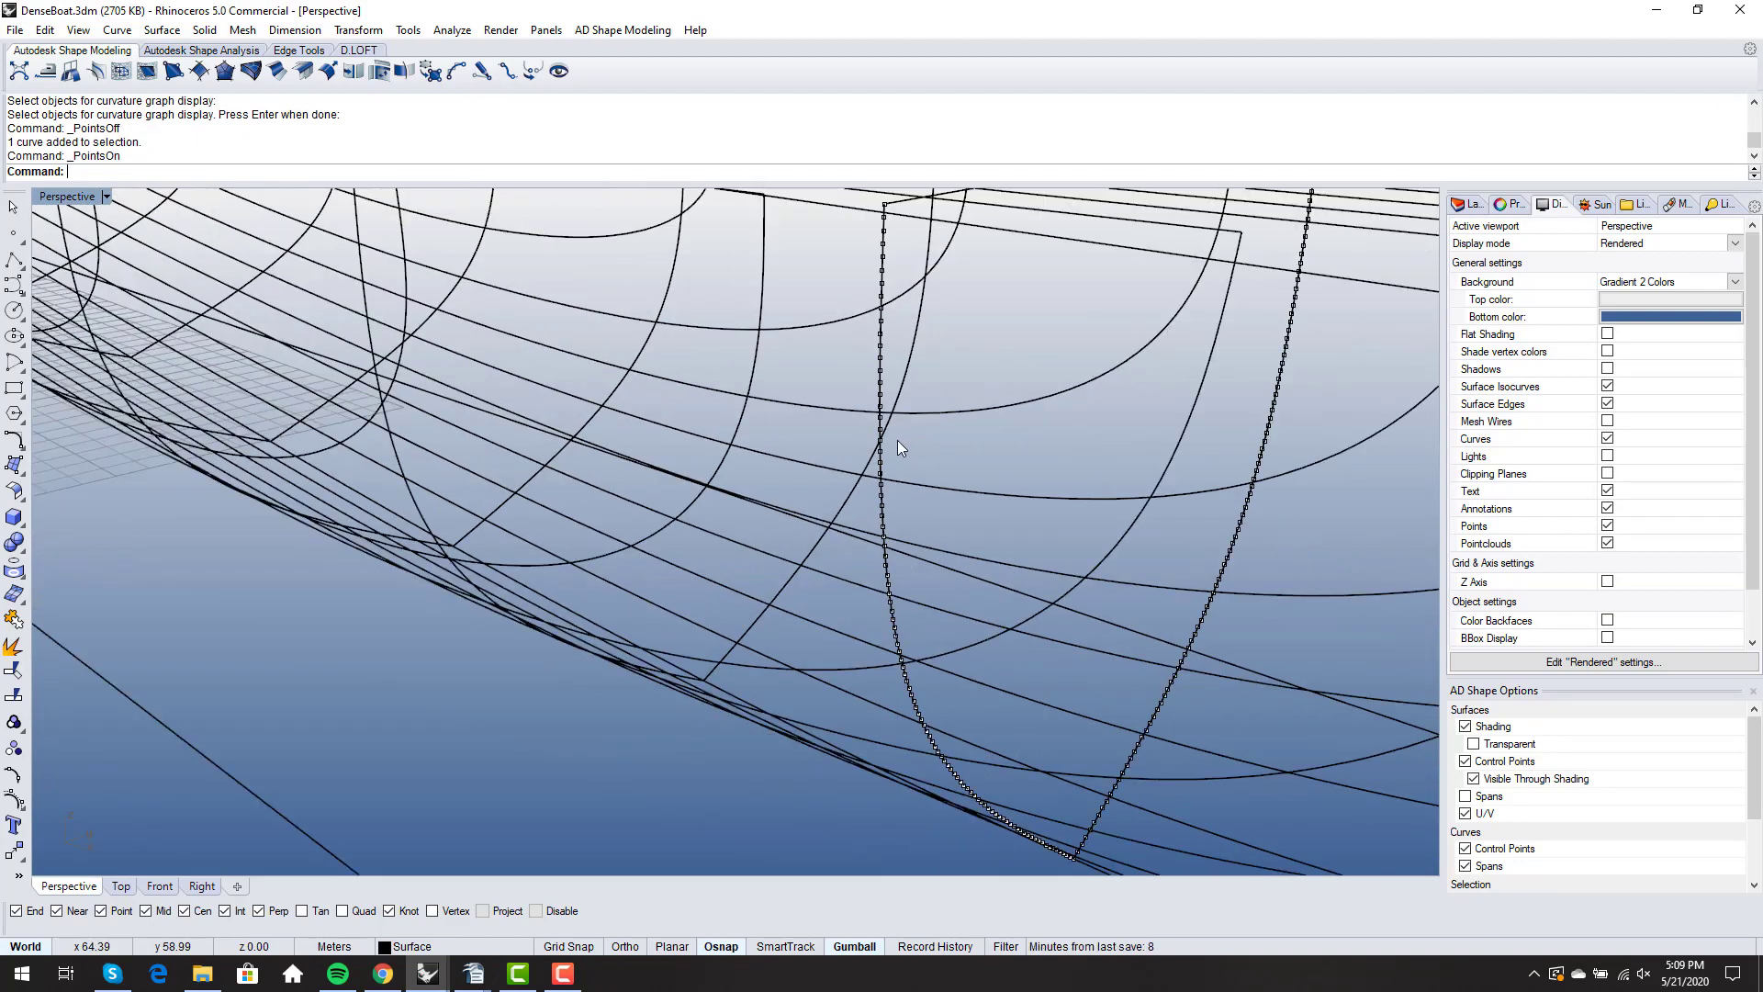
{"action": "scroll", "coordinate": [897, 439], "scroll_direction": "down", "scroll_amount": 4}
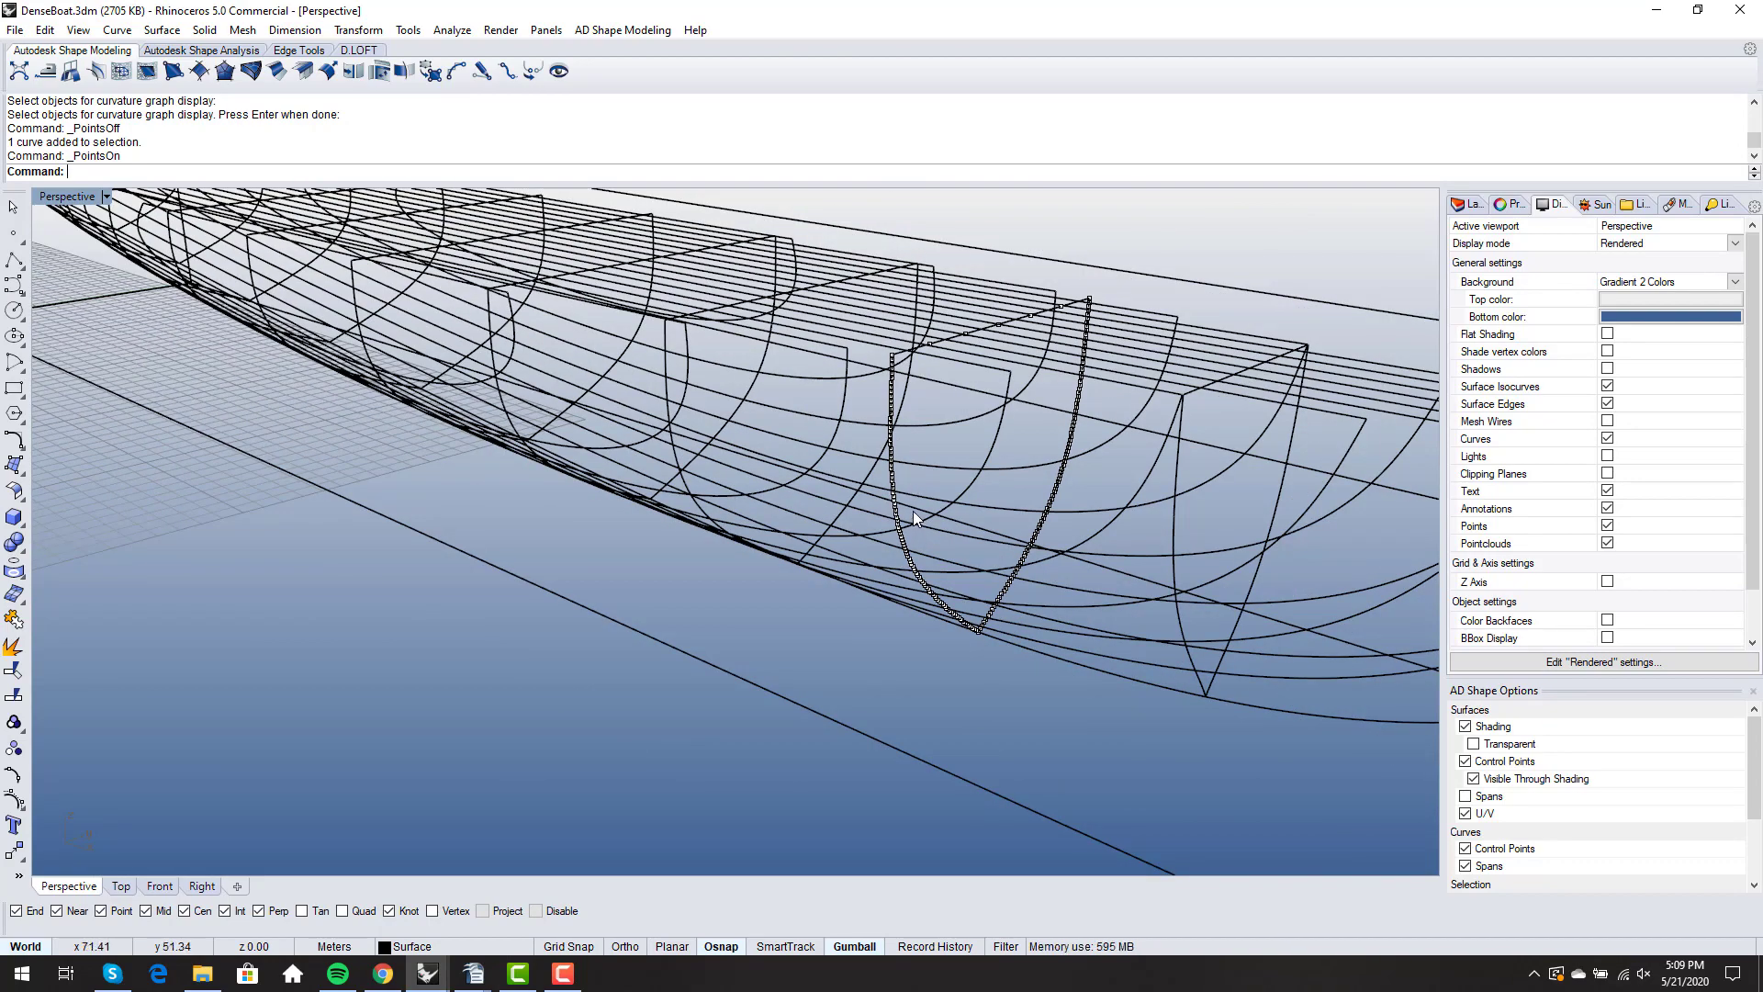
{"action": "scroll", "coordinate": [912, 505], "scroll_direction": "down", "scroll_amount": 5}
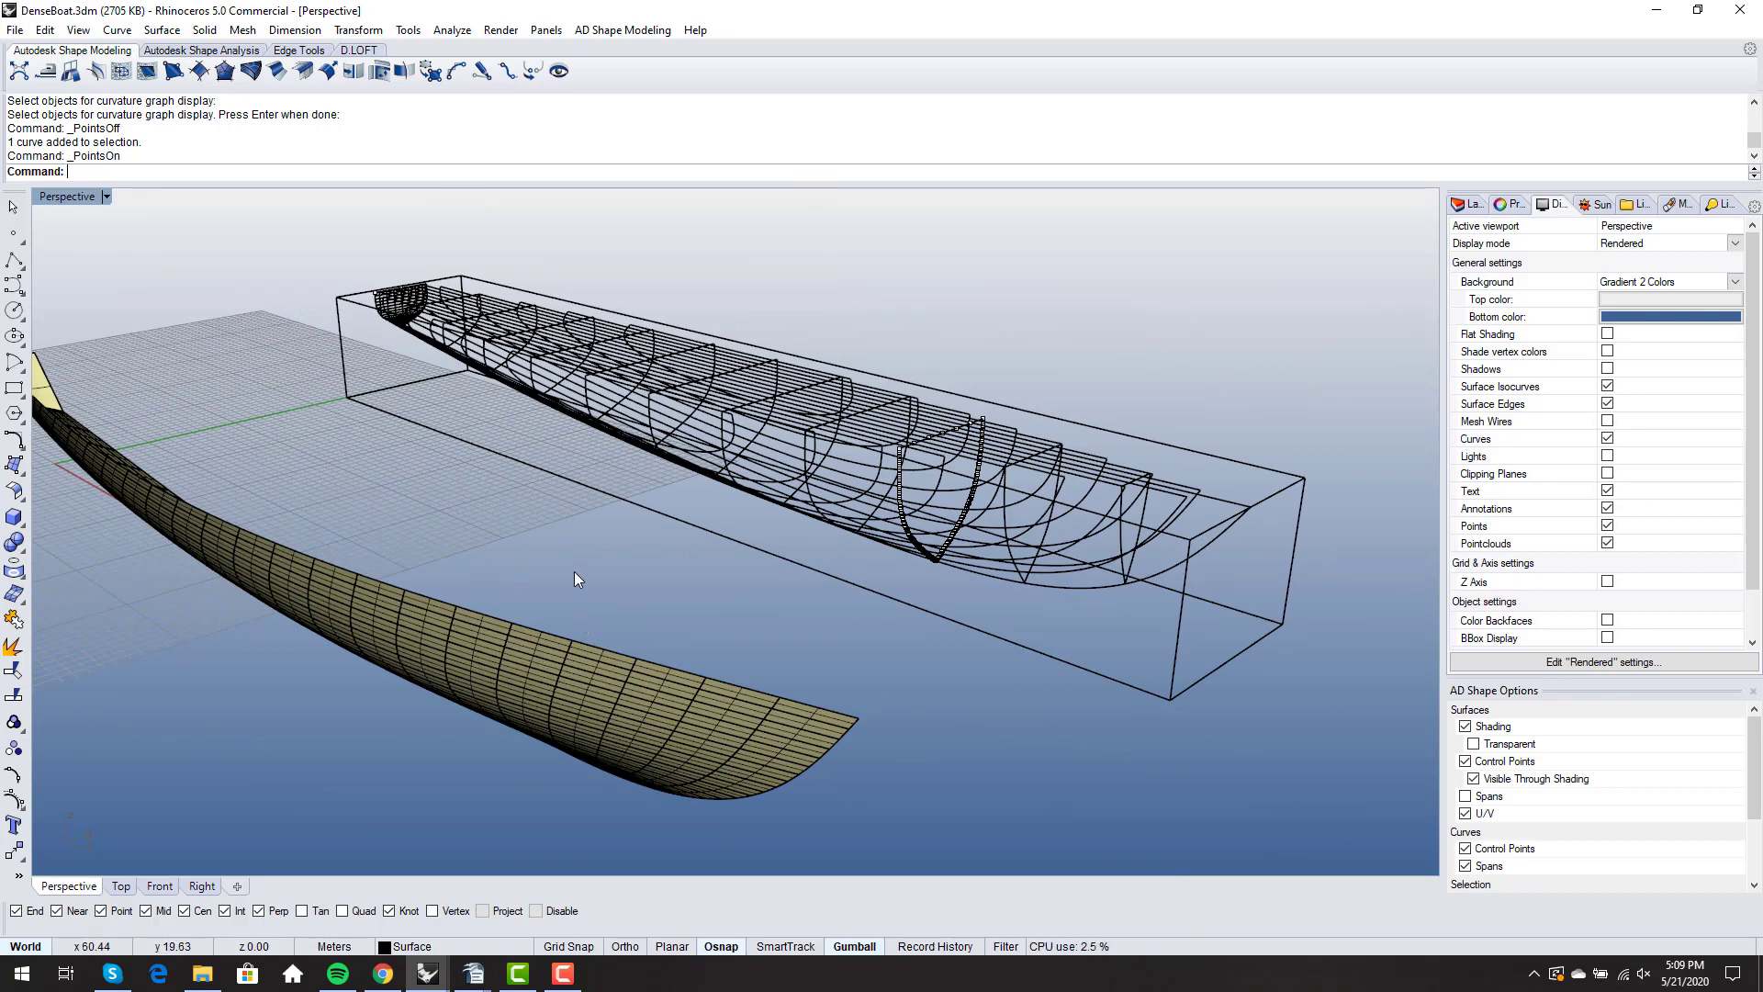
{"action": "scroll", "coordinate": [725, 526], "scroll_direction": "up", "scroll_amount": 6}
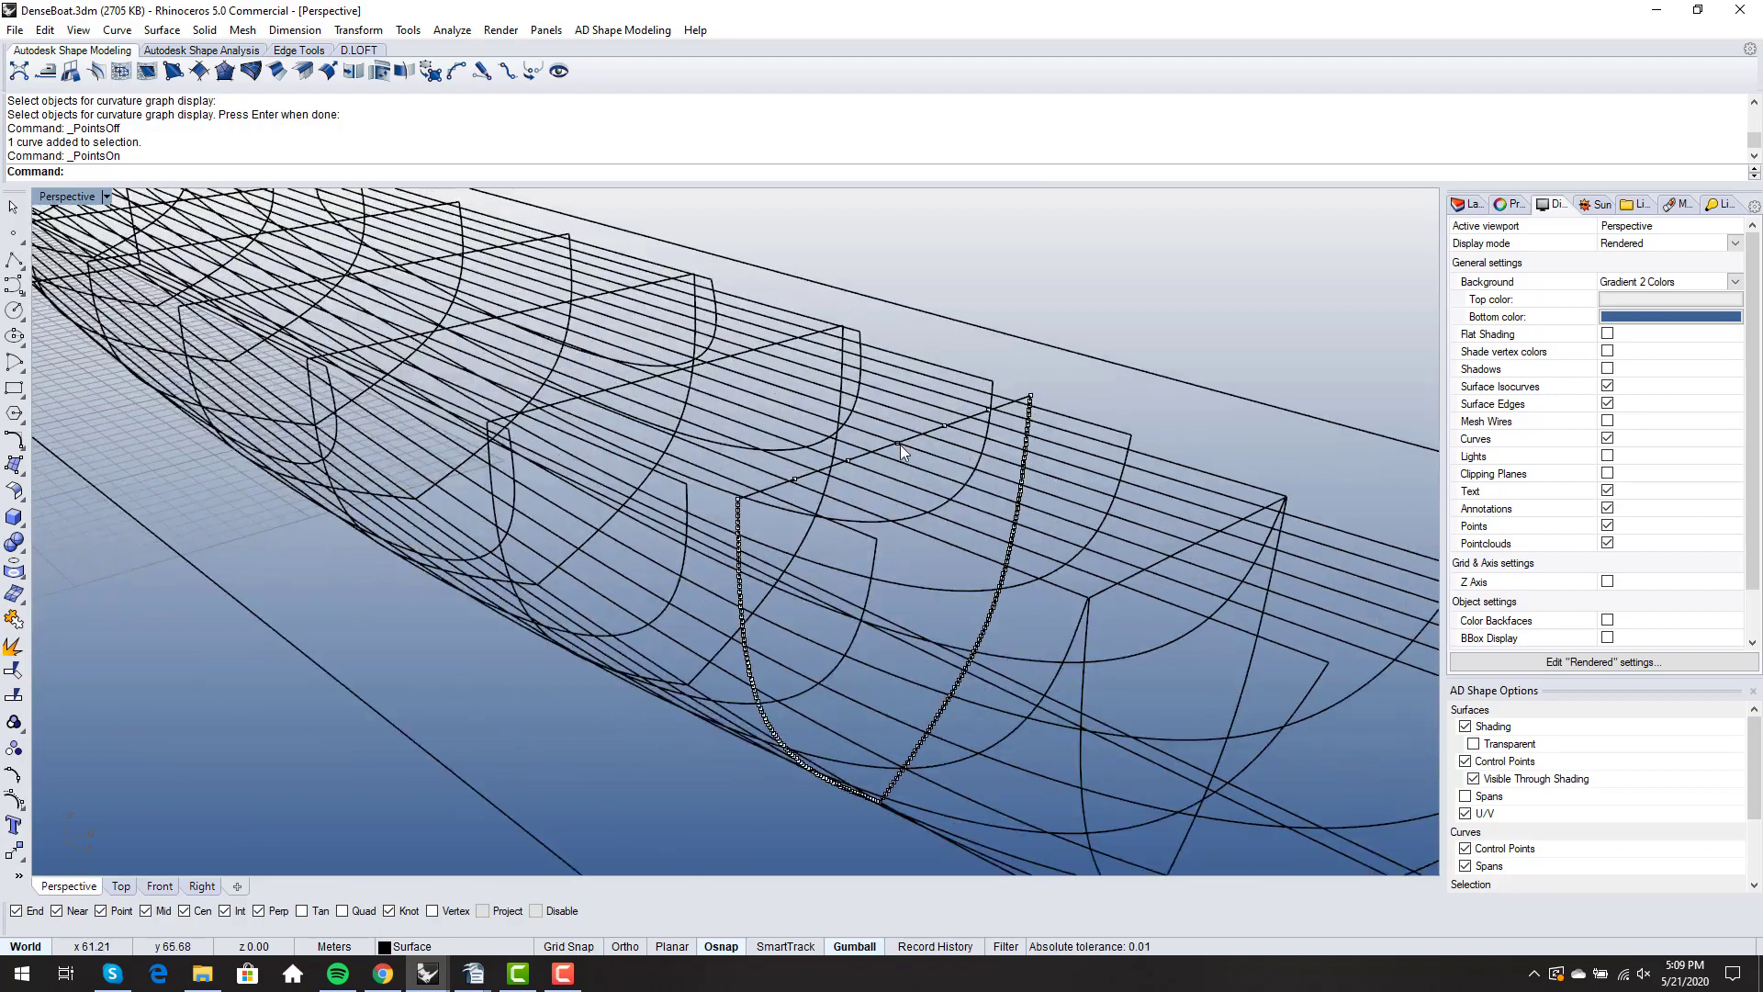
{"action": "mouse_move", "coordinate": [784, 564]}
{"action": "right_mouse_down"}
{"action": "mouse_move", "coordinate": [896, 525]}
{"action": "mouse_move", "coordinate": [851, 551]}
{"action": "right_mouse_up"}
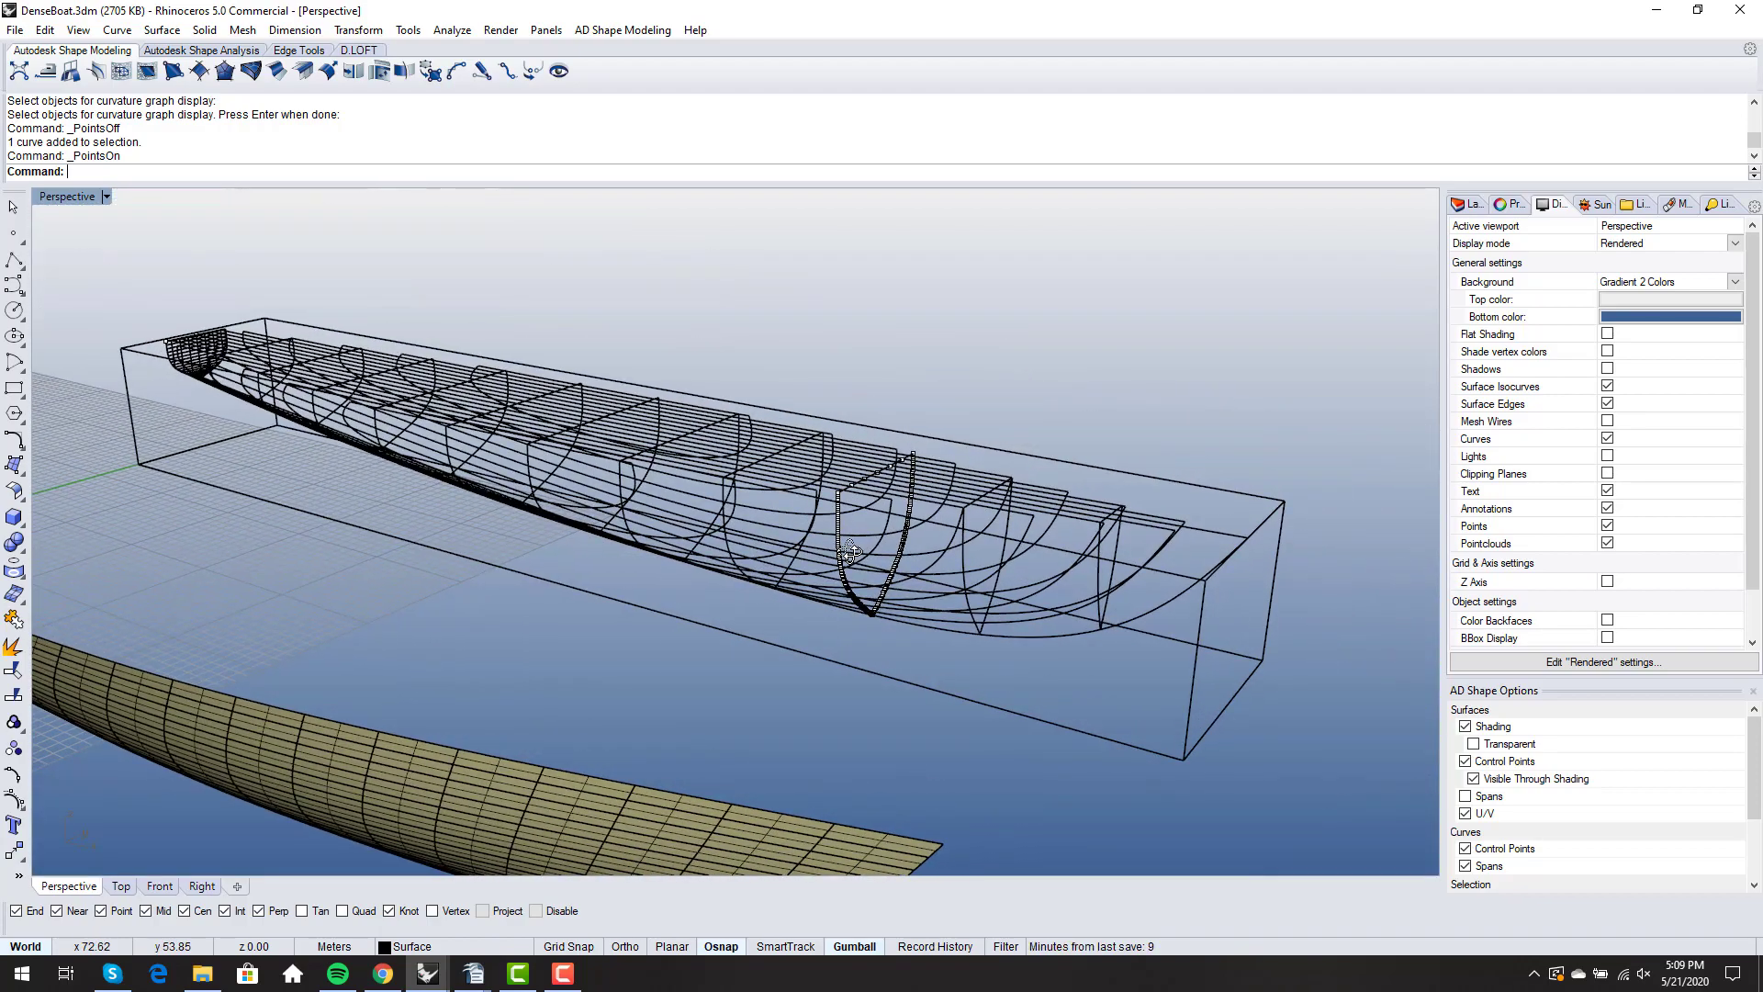
{"action": "scroll", "coordinate": [857, 547], "scroll_direction": "down", "scroll_amount": 3}
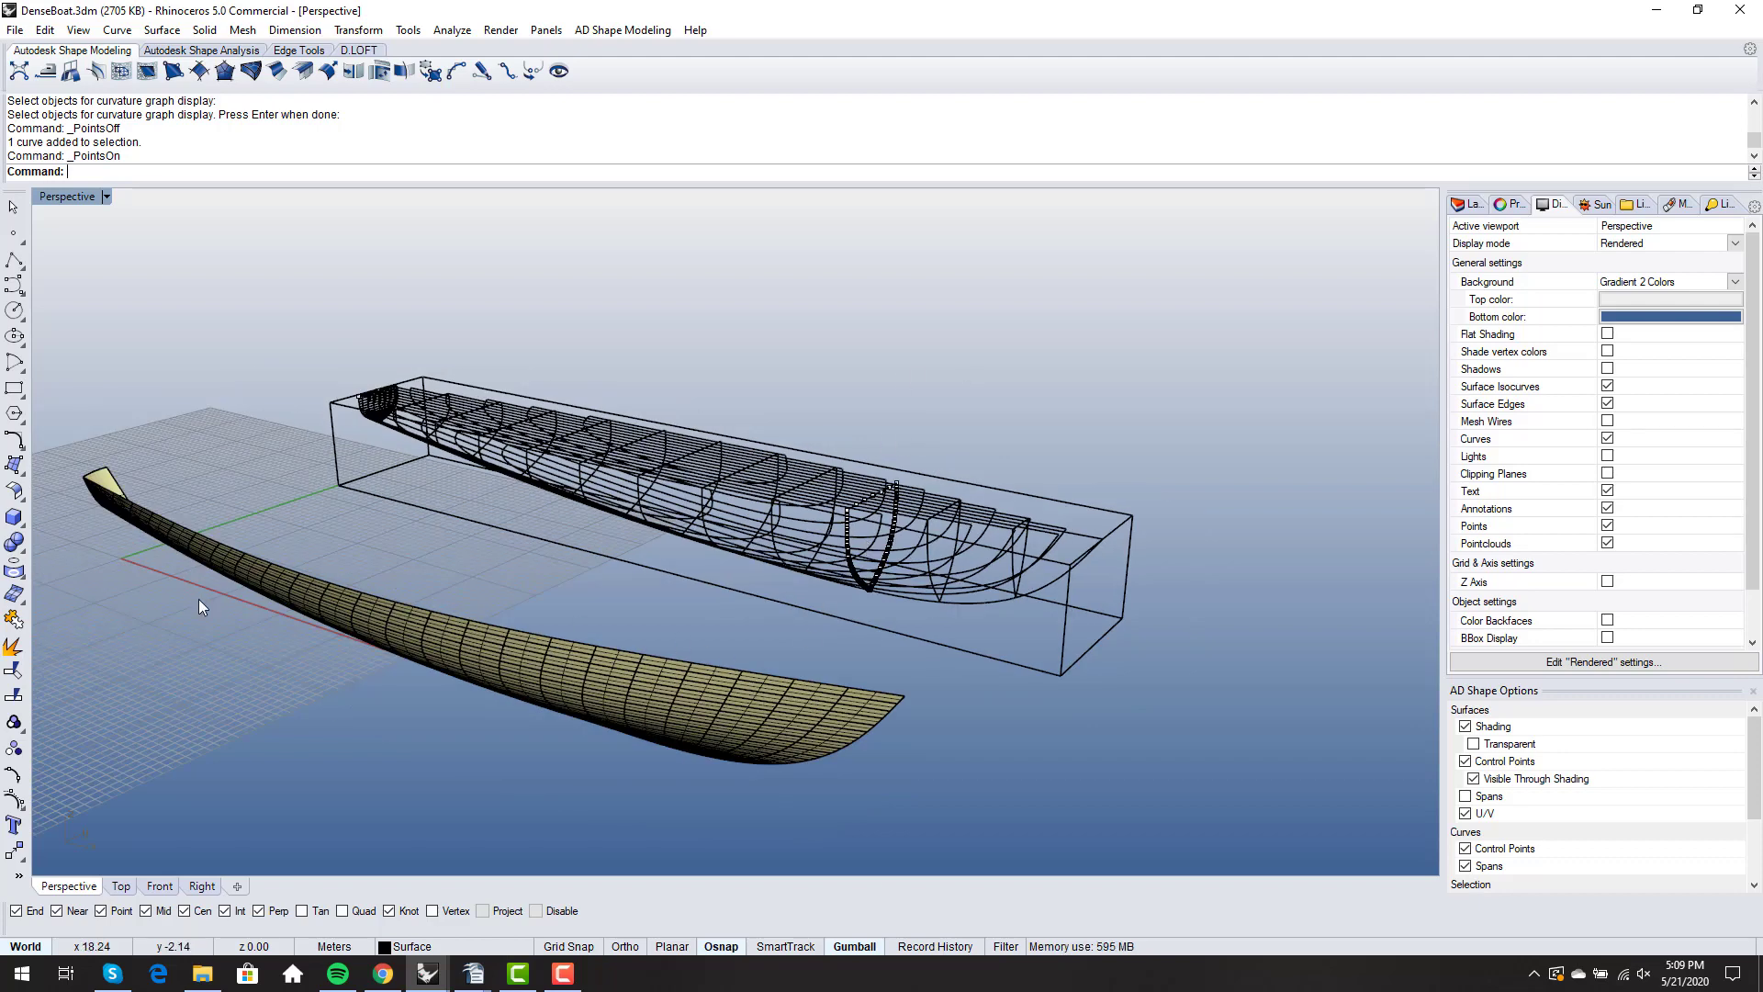
{"action": "right_click_drag", "start_coordinate": [879, 675], "coordinate": [1030, 678]}
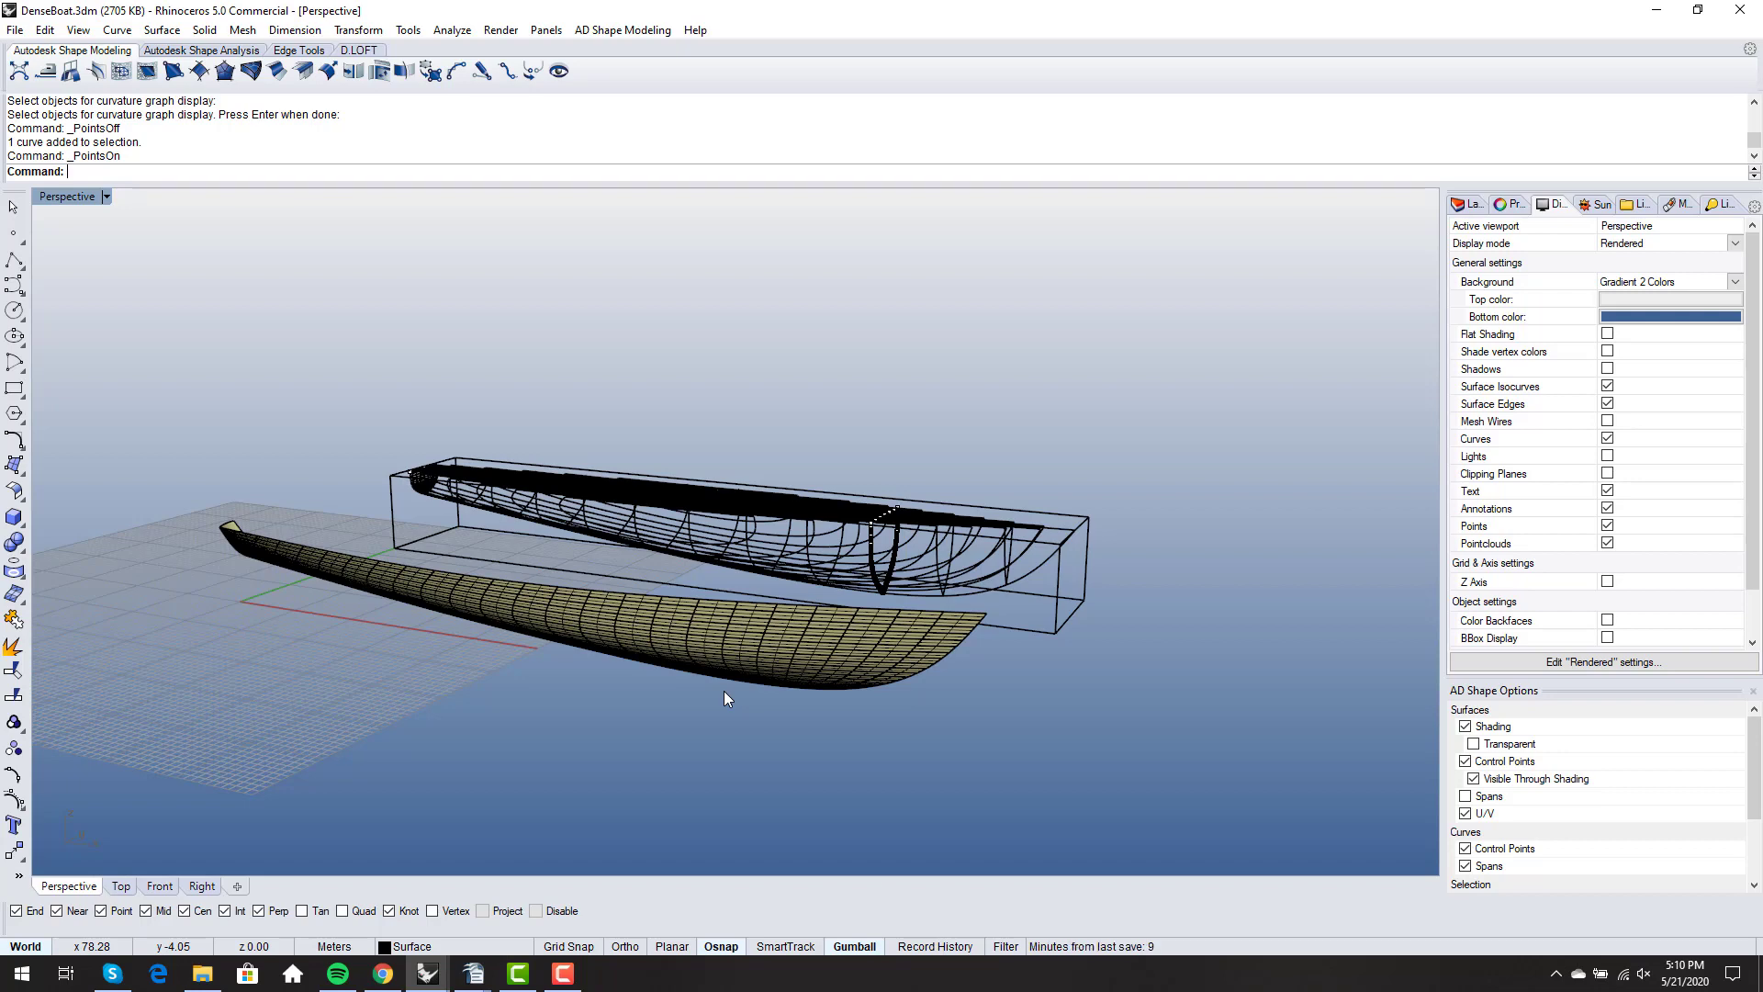
{"action": "right_click_drag", "start_coordinate": [887, 560], "coordinate": [942, 592]}
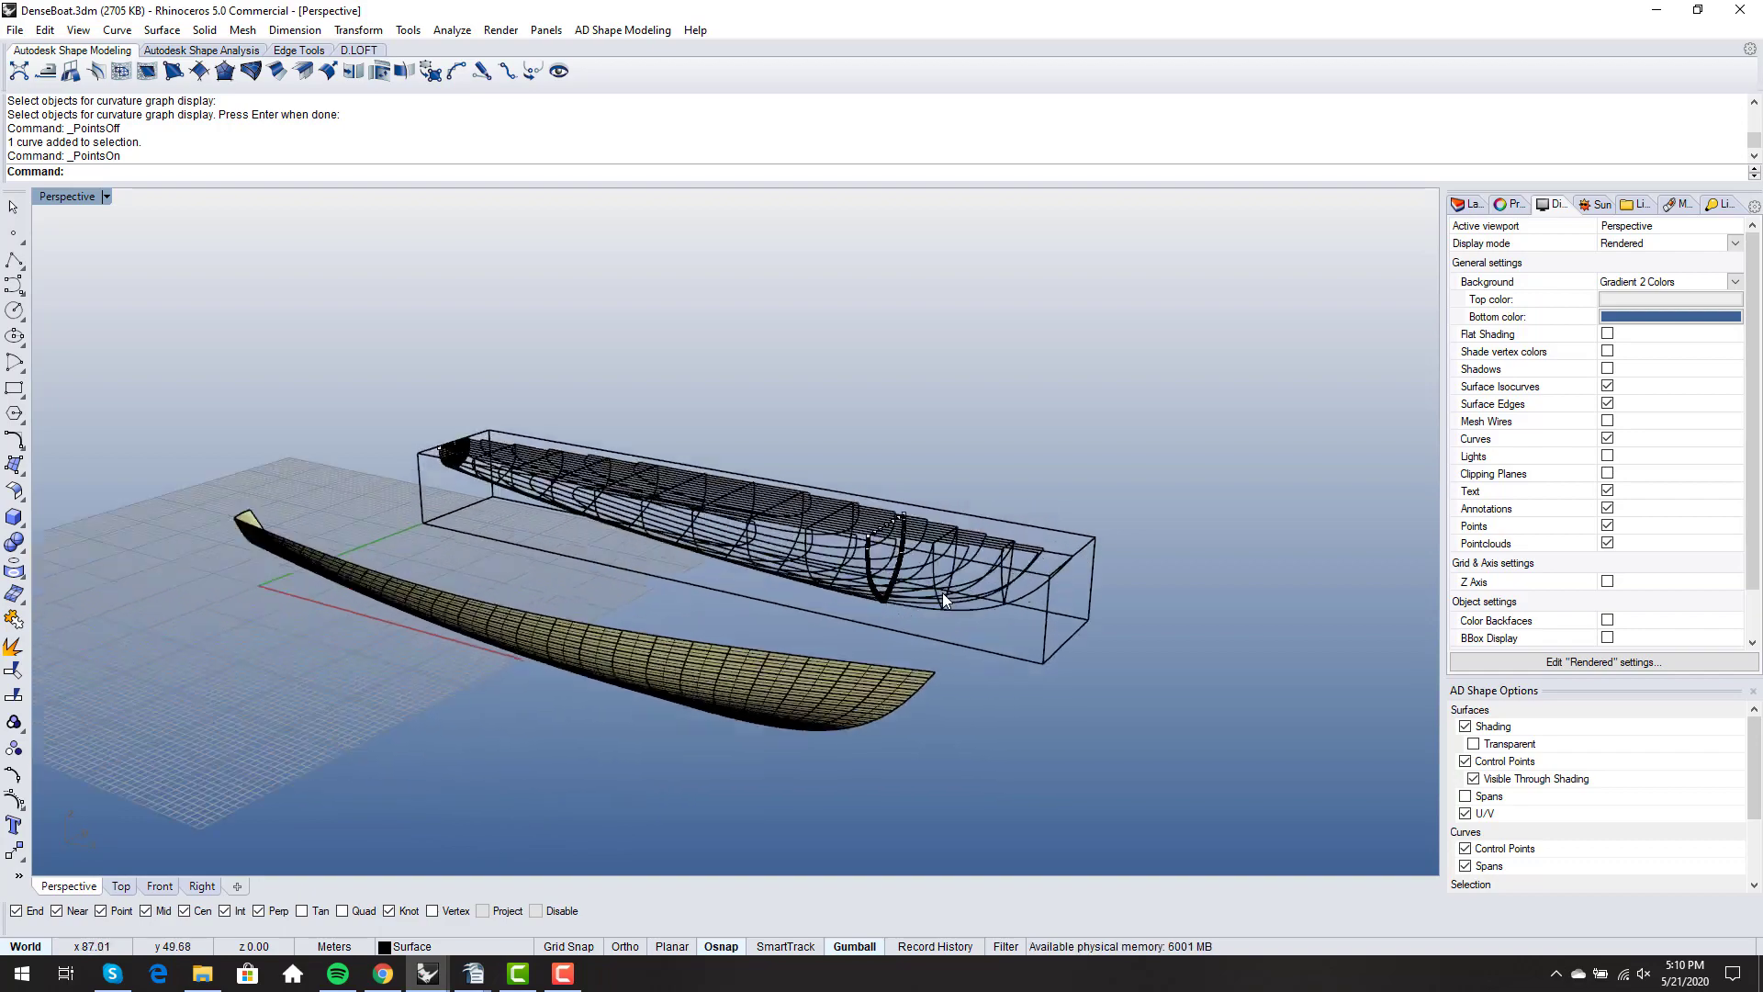
- Turn on the control points of the centerline keel curve on the wireframe hull
{"action": "scroll", "coordinate": [562, 421], "scroll_direction": "up", "scroll_amount": 5}
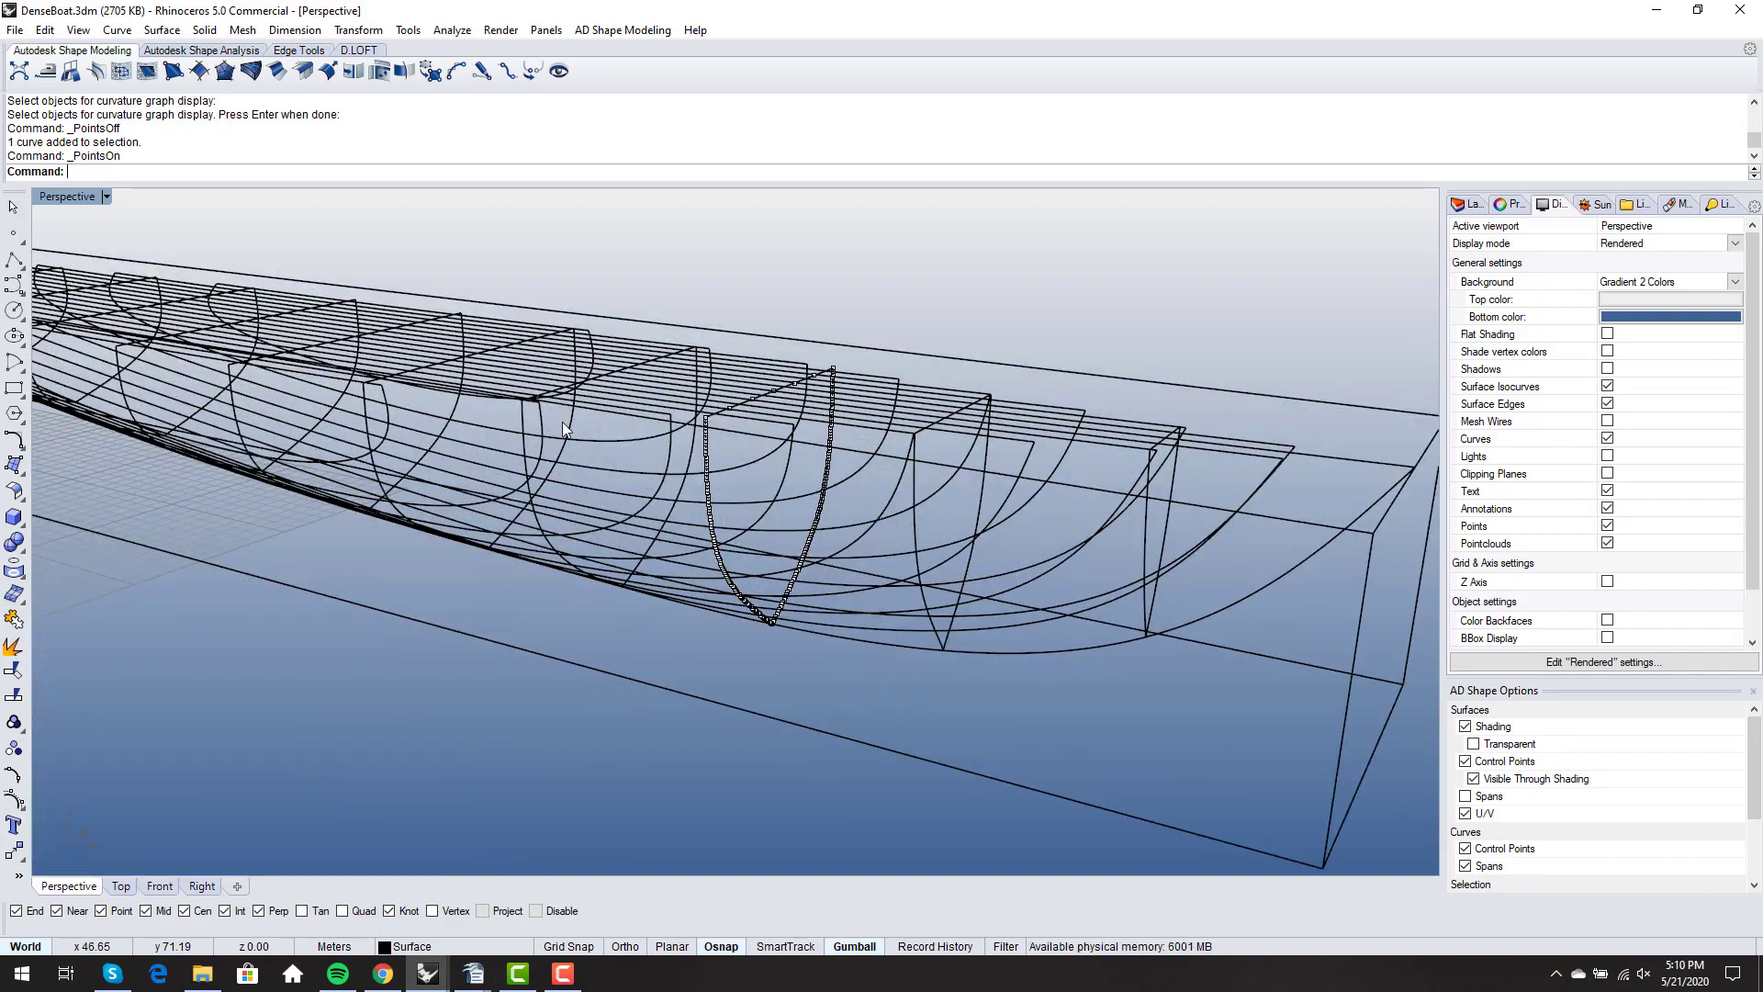
{"action": "left_click", "coordinate": [995, 655]}
{"action": "key", "text": "F10"}
{"action": "right_click_drag", "start_coordinate": [1006, 662], "coordinate": [1036, 641]}
{"action": "scroll", "coordinate": [1215, 586], "scroll_direction": "up", "scroll_amount": 6}
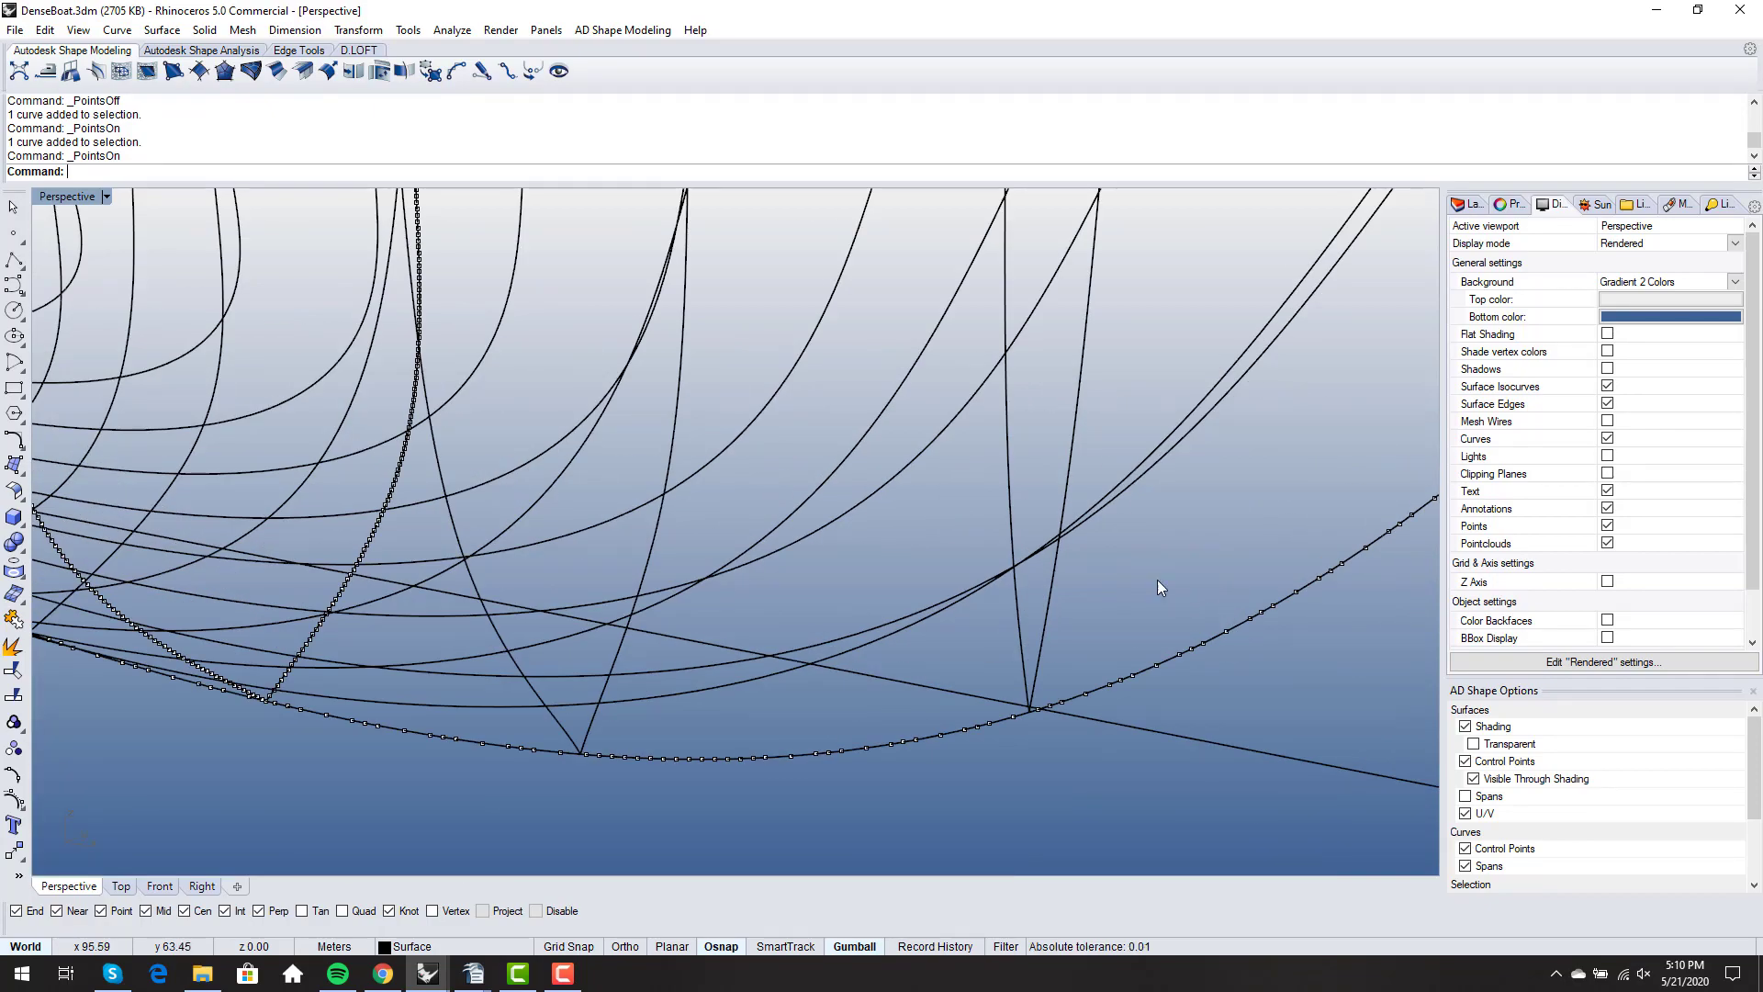
- Inspect the patch layout along the side of the surfaced hull from several angles
{"action": "scroll", "coordinate": [1157, 580], "scroll_direction": "down", "scroll_amount": 8}
{"action": "scroll", "coordinate": [1003, 603], "scroll_direction": "down", "scroll_amount": 5}
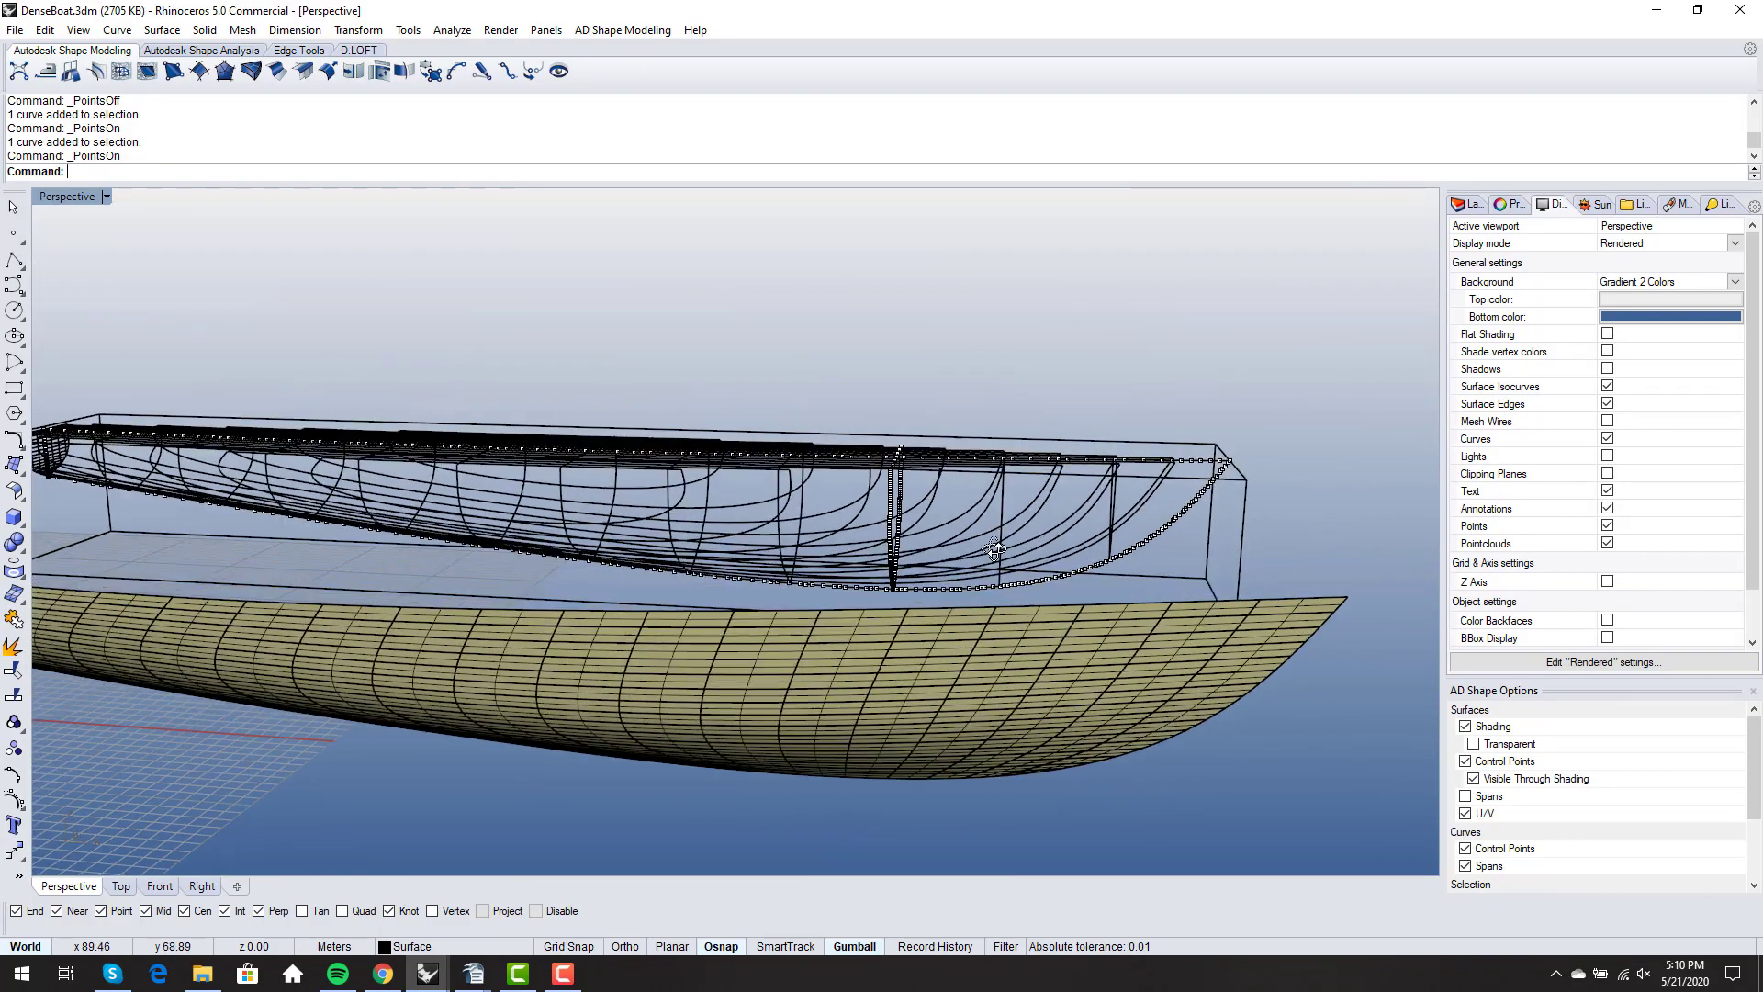
{"action": "right_click_drag", "start_coordinate": [994, 548], "coordinate": [943, 553]}
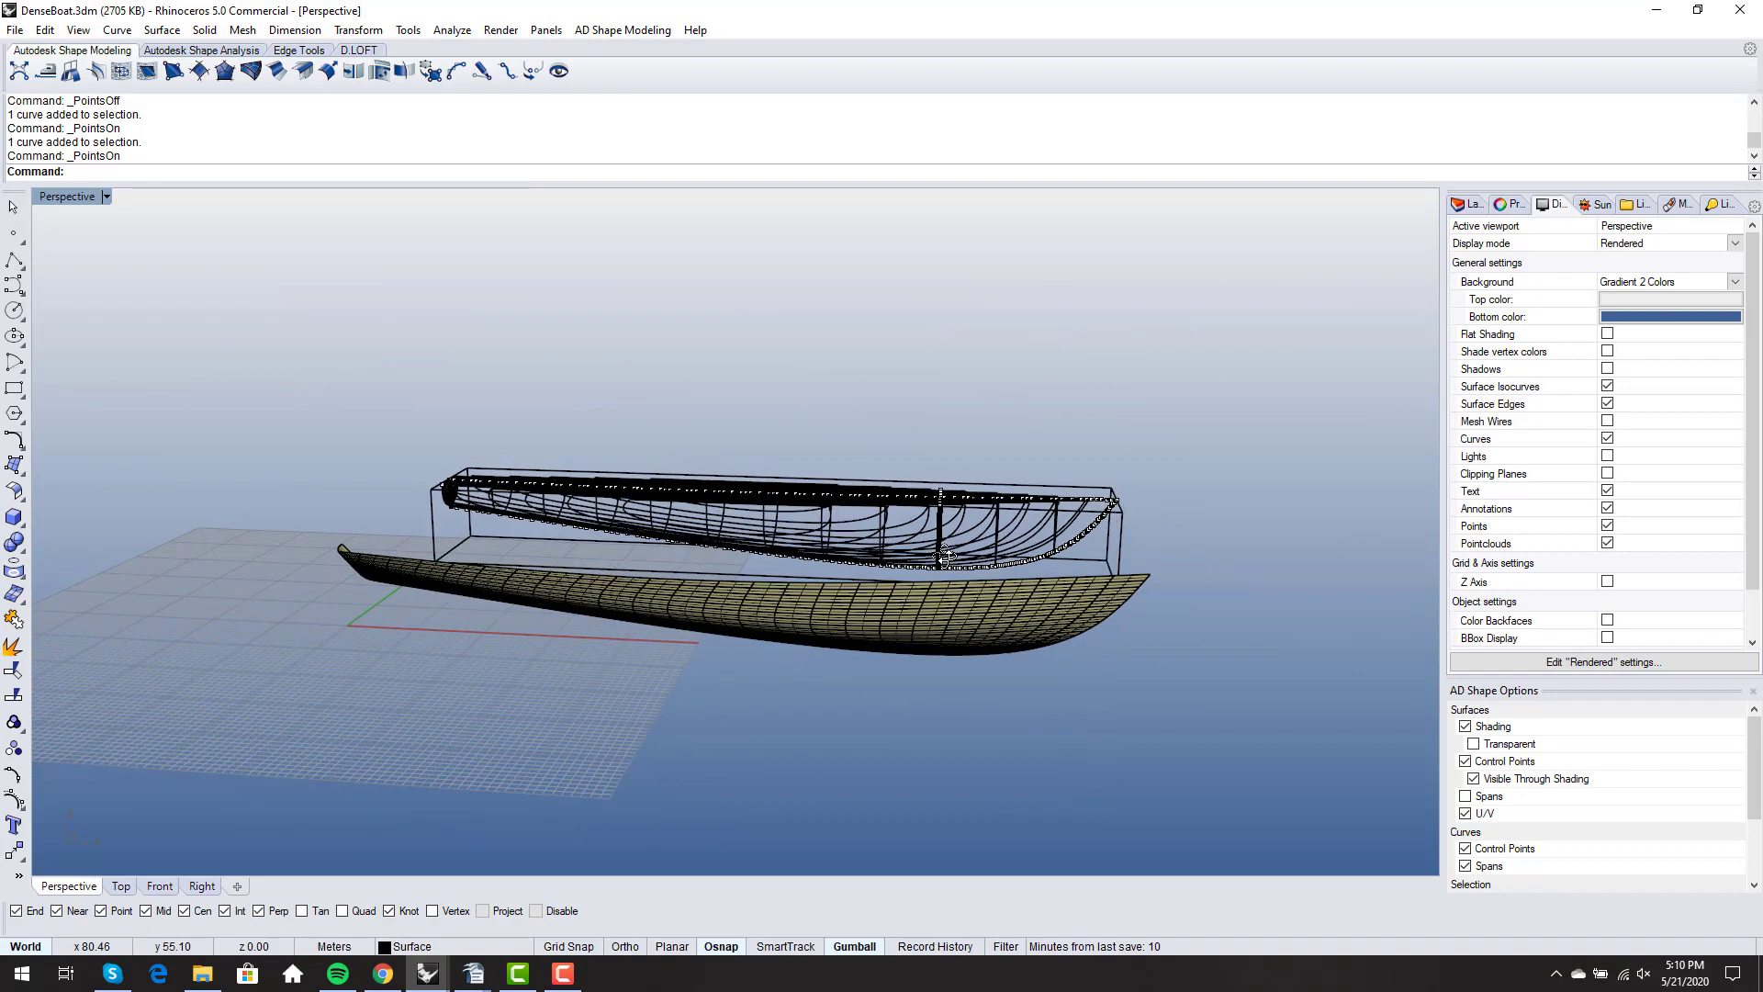
{"action": "left_click", "coordinate": [900, 615]}
{"action": "left_click", "coordinate": [967, 734]}
{"action": "right_click_drag", "start_coordinate": [967, 734], "coordinate": [919, 708]}
{"action": "scroll", "coordinate": [922, 580], "scroll_direction": "up", "scroll_amount": 6}
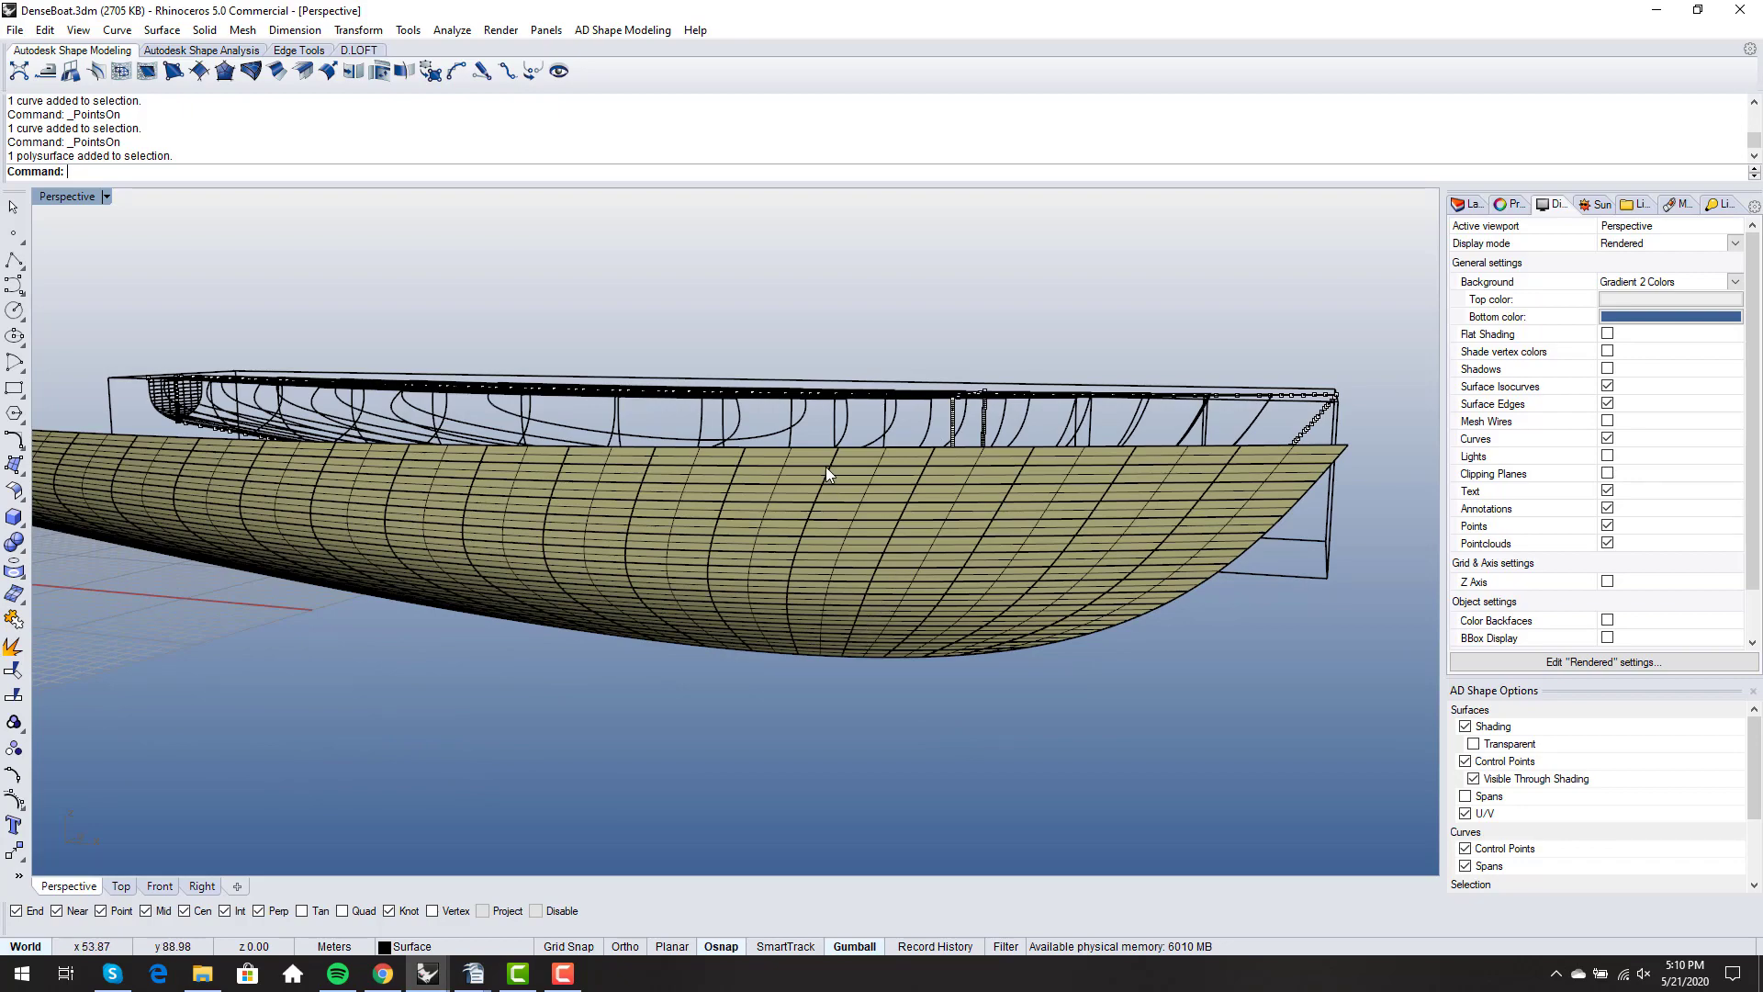
{"action": "right_click_drag", "start_coordinate": [780, 707], "coordinate": [813, 610]}
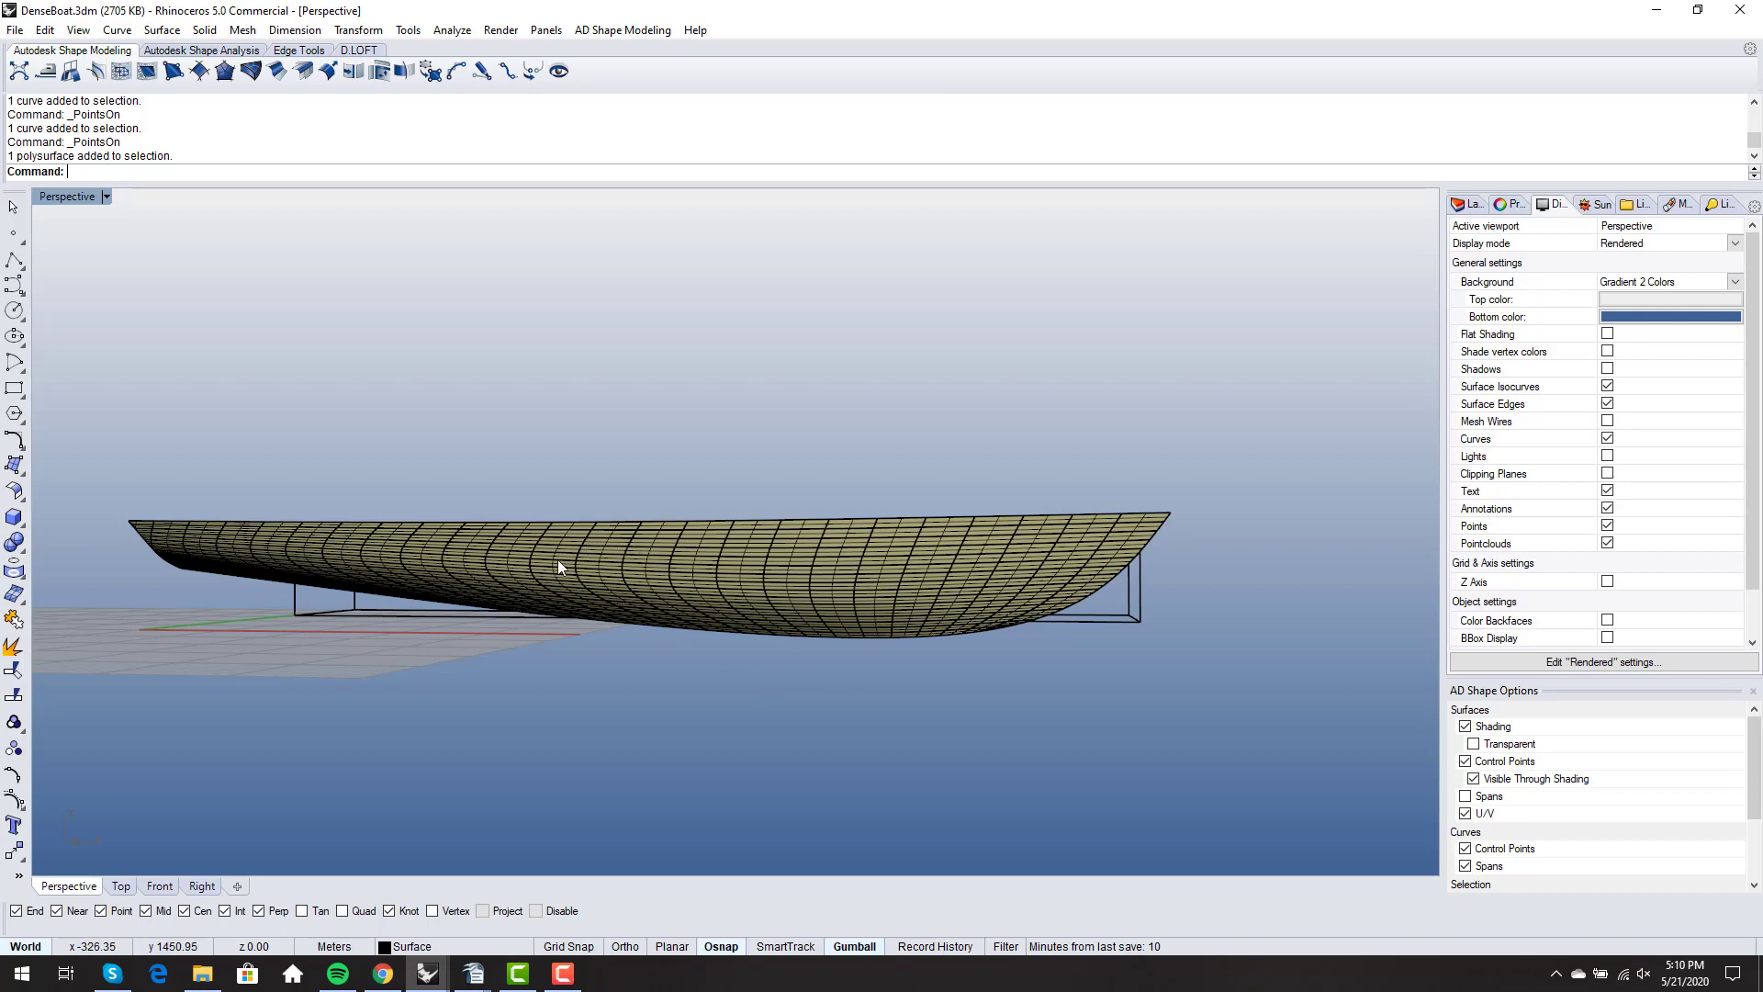
{"action": "right_click_drag", "start_coordinate": [443, 569], "coordinate": [930, 628]}
{"action": "scroll", "coordinate": [937, 630], "scroll_direction": "up", "scroll_amount": 3}
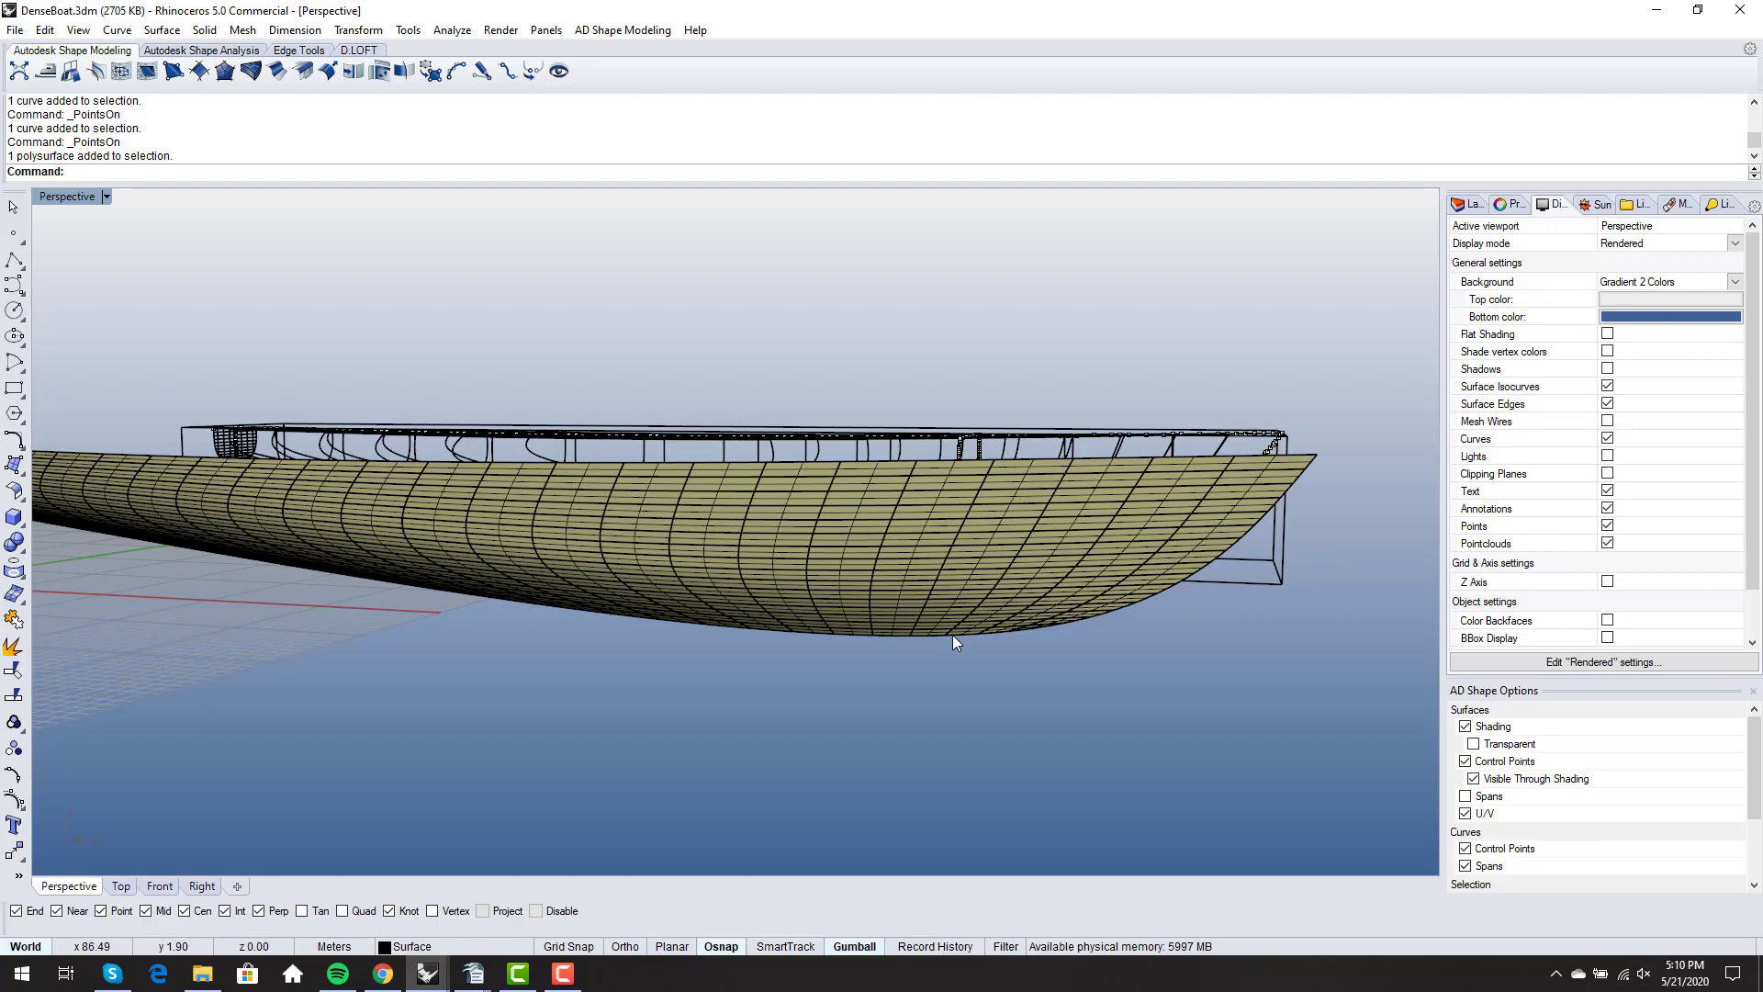
- Examine closely how the surface patches run into the keel edge near the bow of the surfaced hull
{"action": "right_click_drag", "start_coordinate": [958, 650], "coordinate": [1027, 599]}
{"action": "scroll", "coordinate": [1019, 597], "scroll_direction": "up", "scroll_amount": 5}
{"action": "scroll", "coordinate": [852, 499], "scroll_direction": "down", "scroll_amount": 3}
{"action": "right_click_drag", "start_coordinate": [852, 499], "coordinate": [914, 575]}
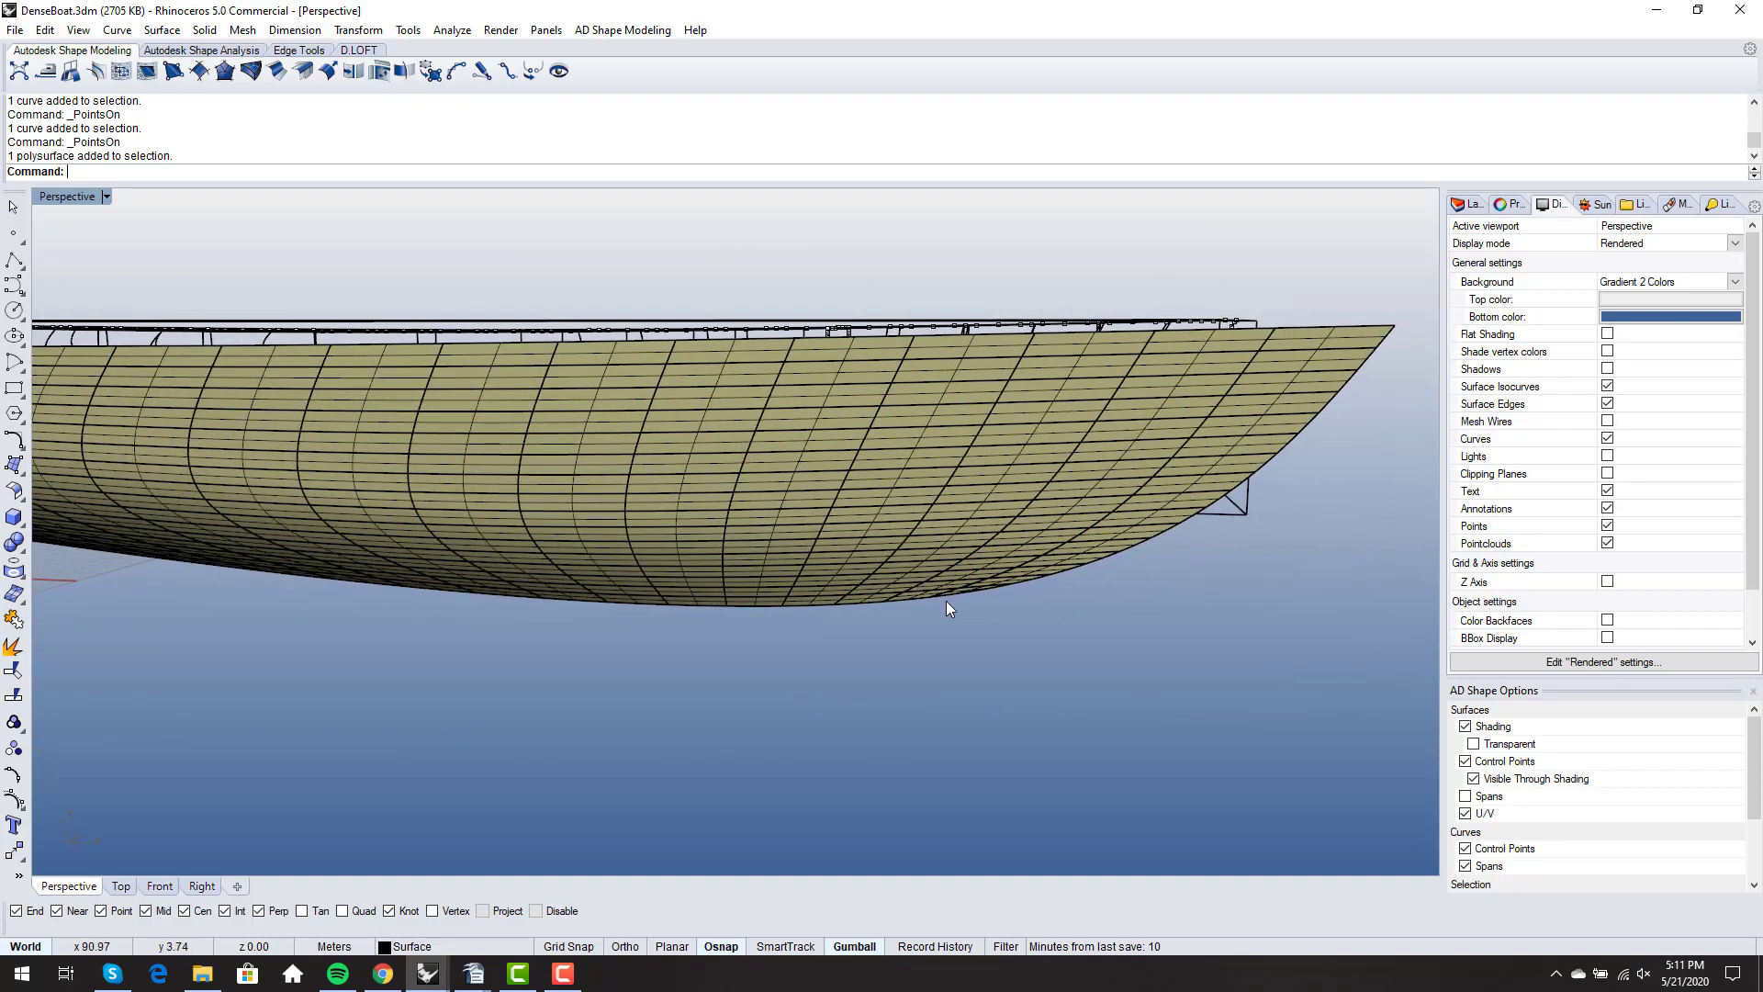
{"action": "scroll", "coordinate": [949, 608], "scroll_direction": "down", "scroll_amount": 3}
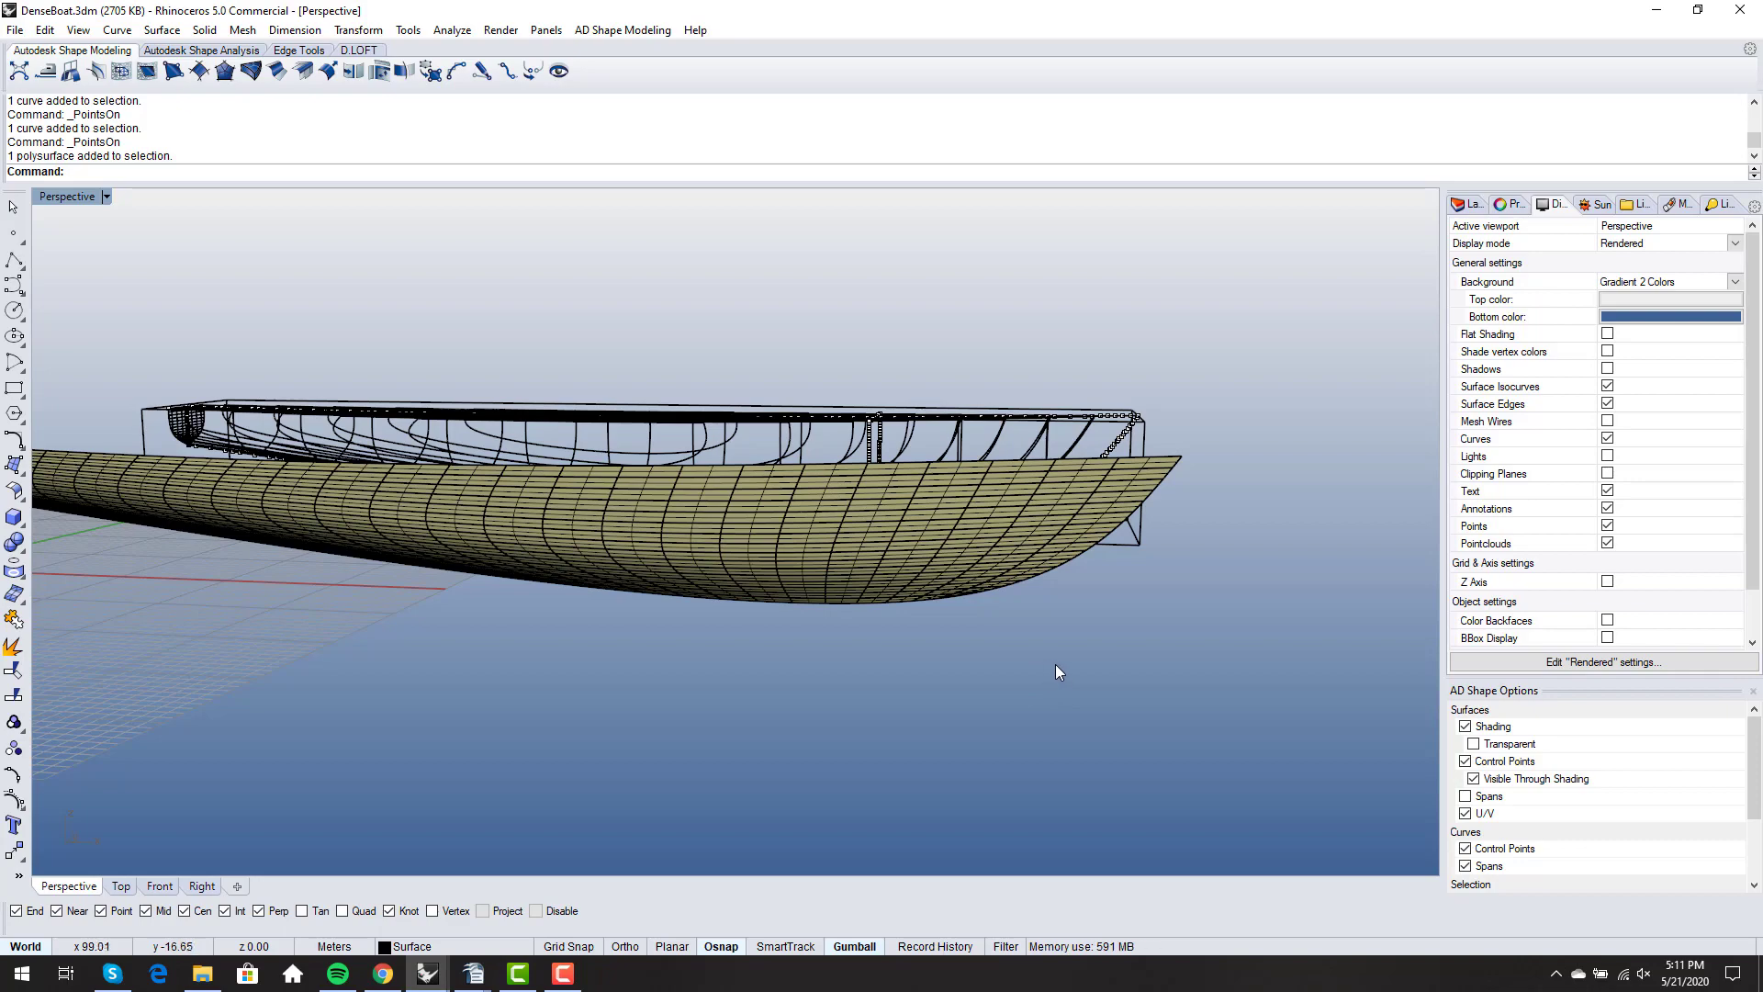
{"action": "scroll", "coordinate": [1010, 613], "scroll_direction": "up", "scroll_amount": 10}
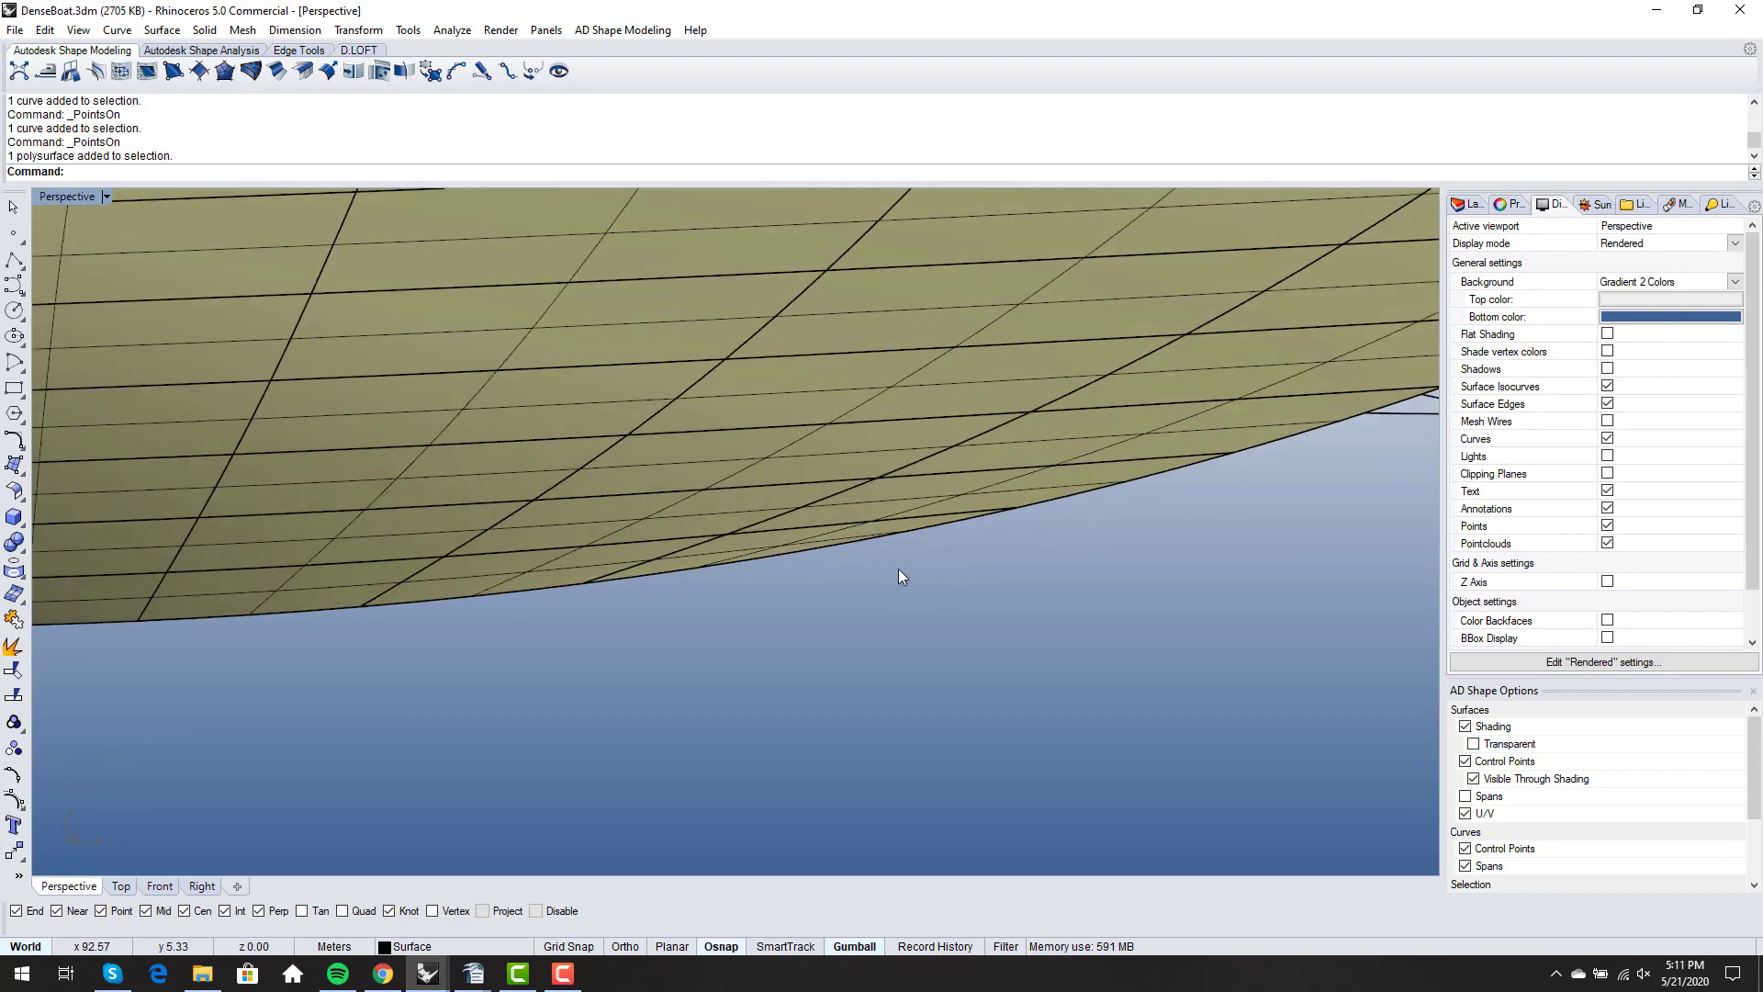
{"action": "scroll", "coordinate": [854, 555], "scroll_direction": "down", "scroll_amount": 2}
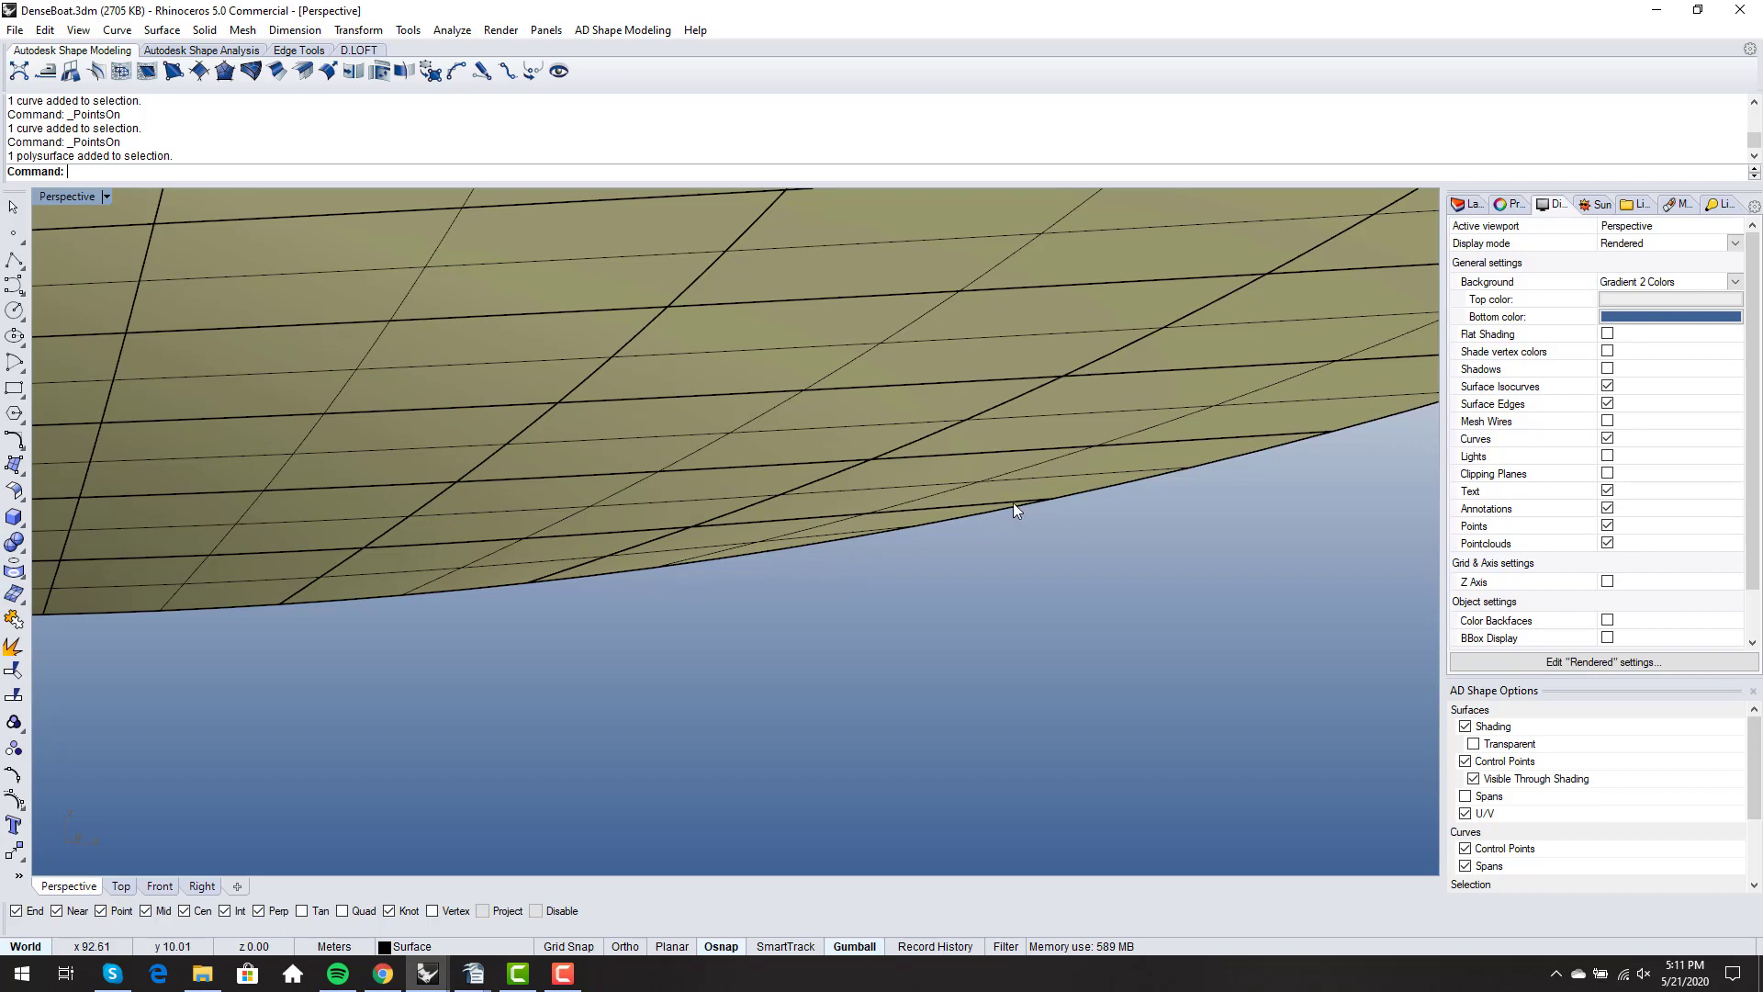
{"action": "scroll", "coordinate": [940, 507], "scroll_direction": "down", "scroll_amount": 8}
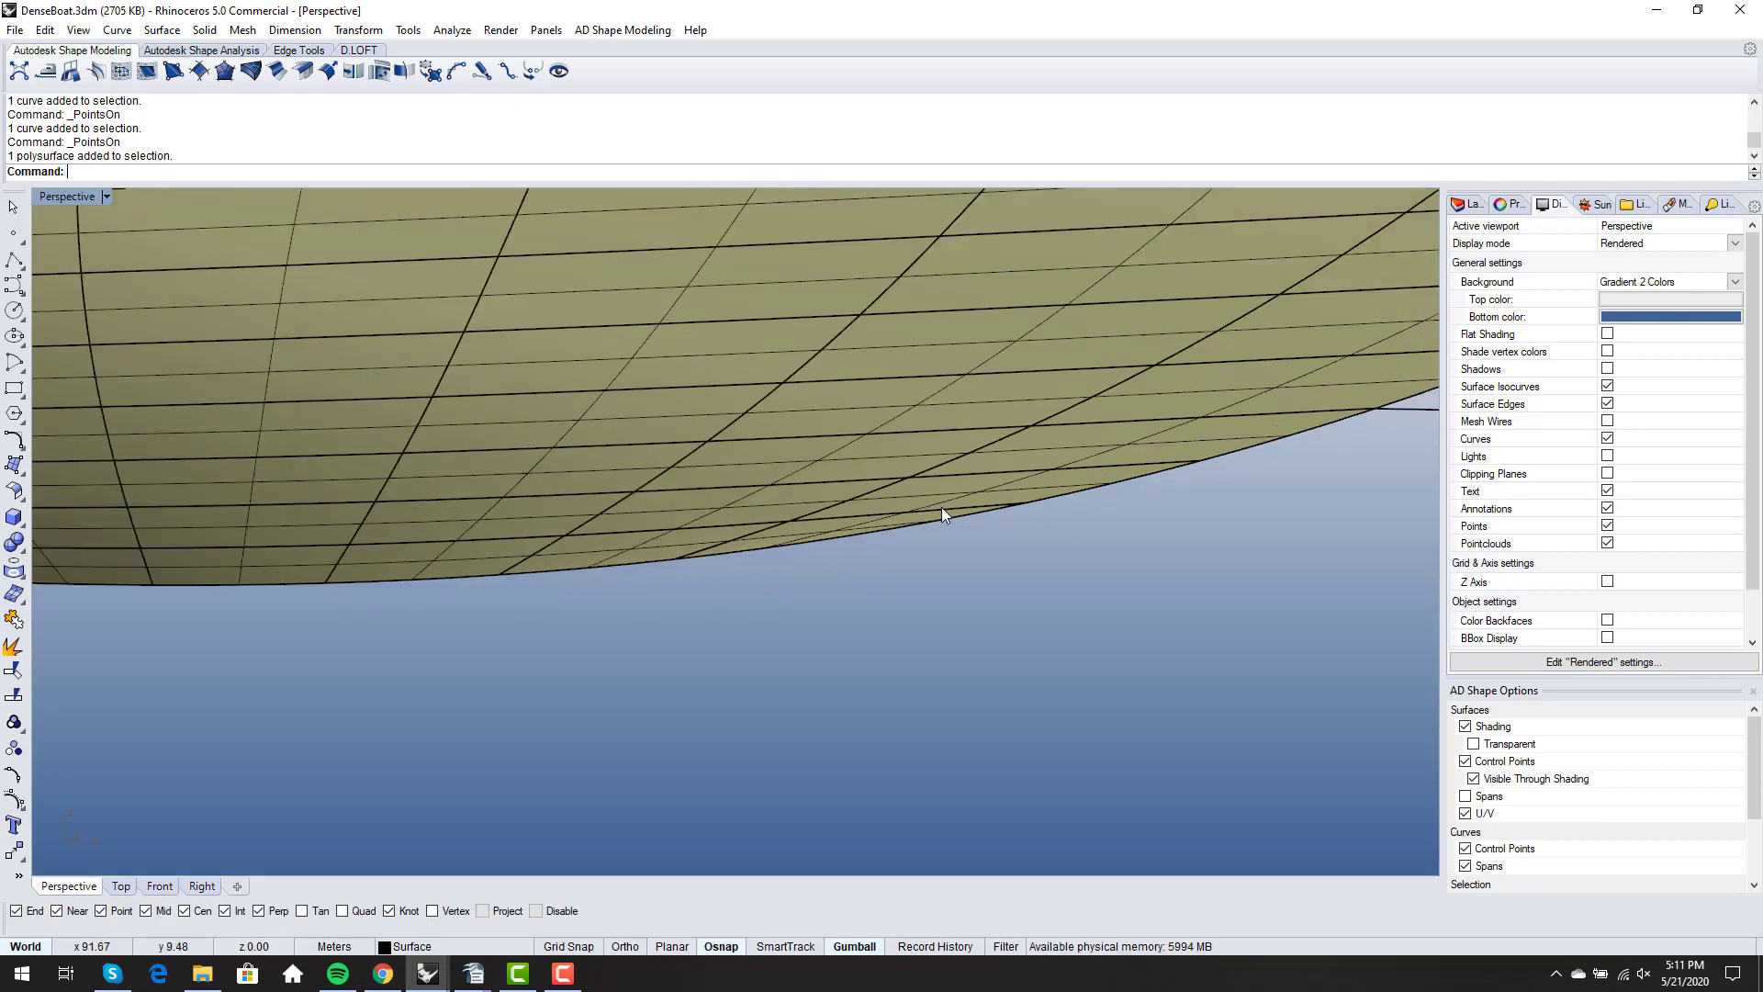
- Explode the hull polysurface into its individual surfaces and clear the selection
{"action": "right_click_drag", "start_coordinate": [905, 514], "coordinate": [939, 503]}
{"action": "scroll", "coordinate": [979, 487], "scroll_direction": "down", "scroll_amount": 6}
{"action": "right_click_drag", "start_coordinate": [873, 409], "coordinate": [808, 473]}
{"action": "left_click", "coordinate": [861, 450]}
{"action": "left_click", "coordinate": [13, 645]}
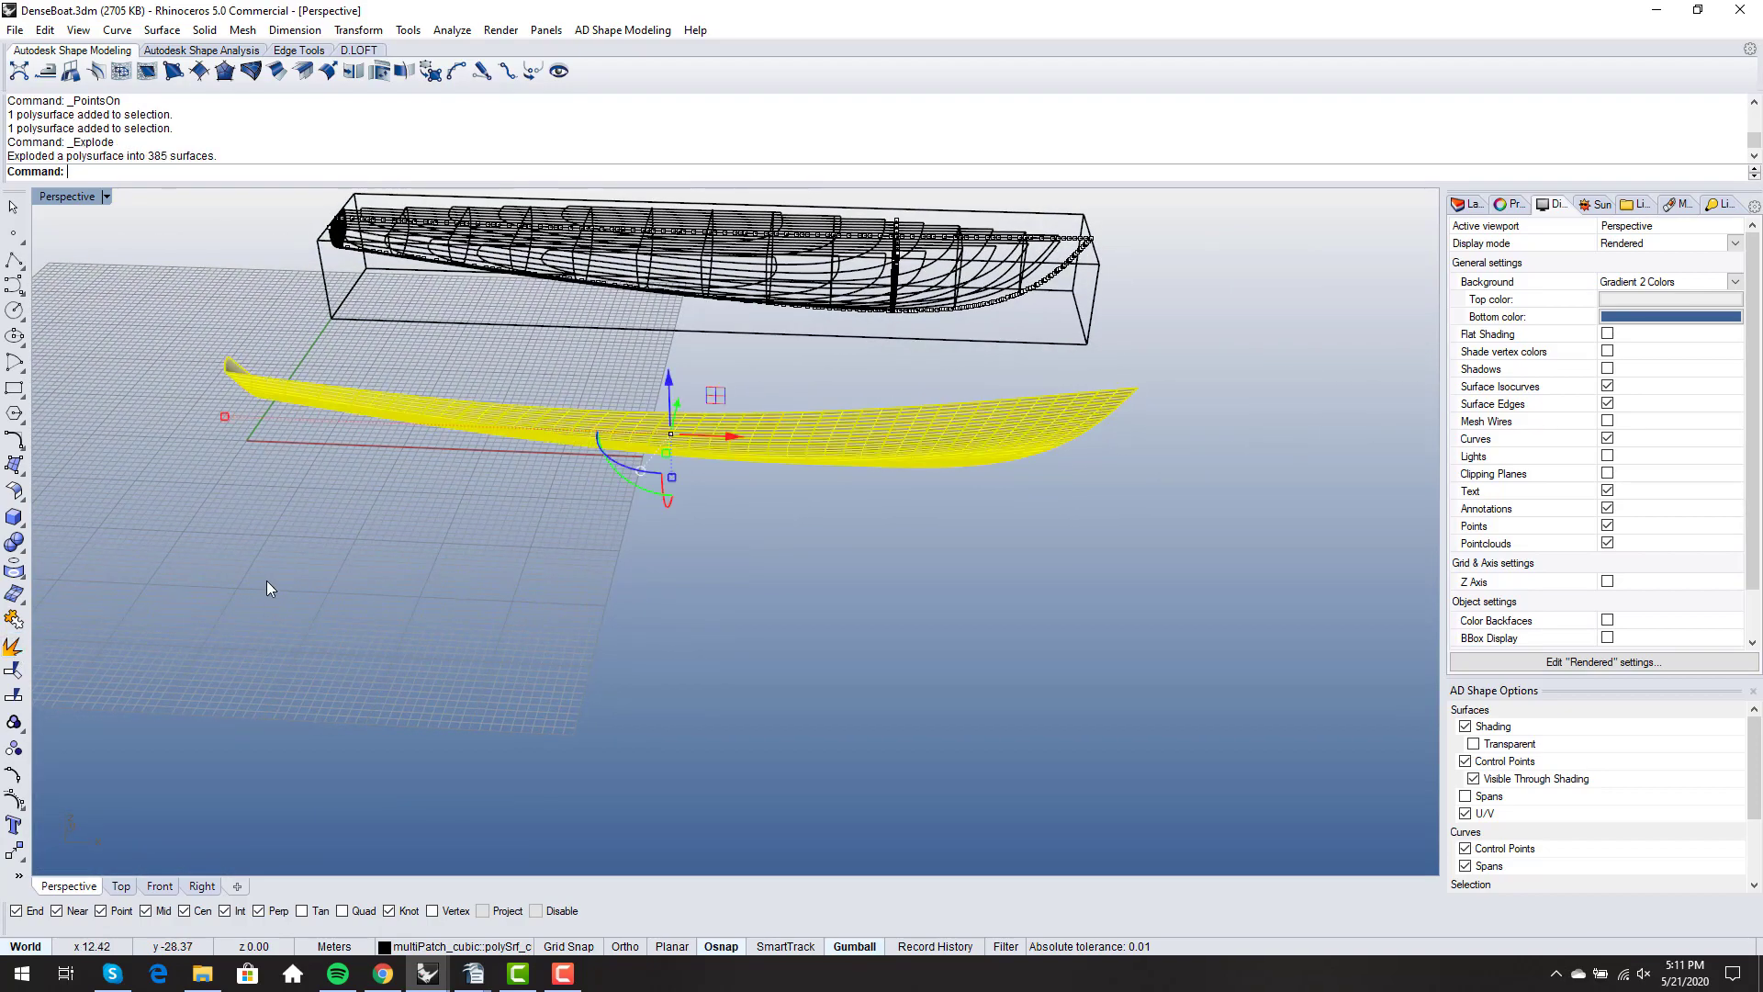
{"action": "left_click", "coordinate": [547, 621]}
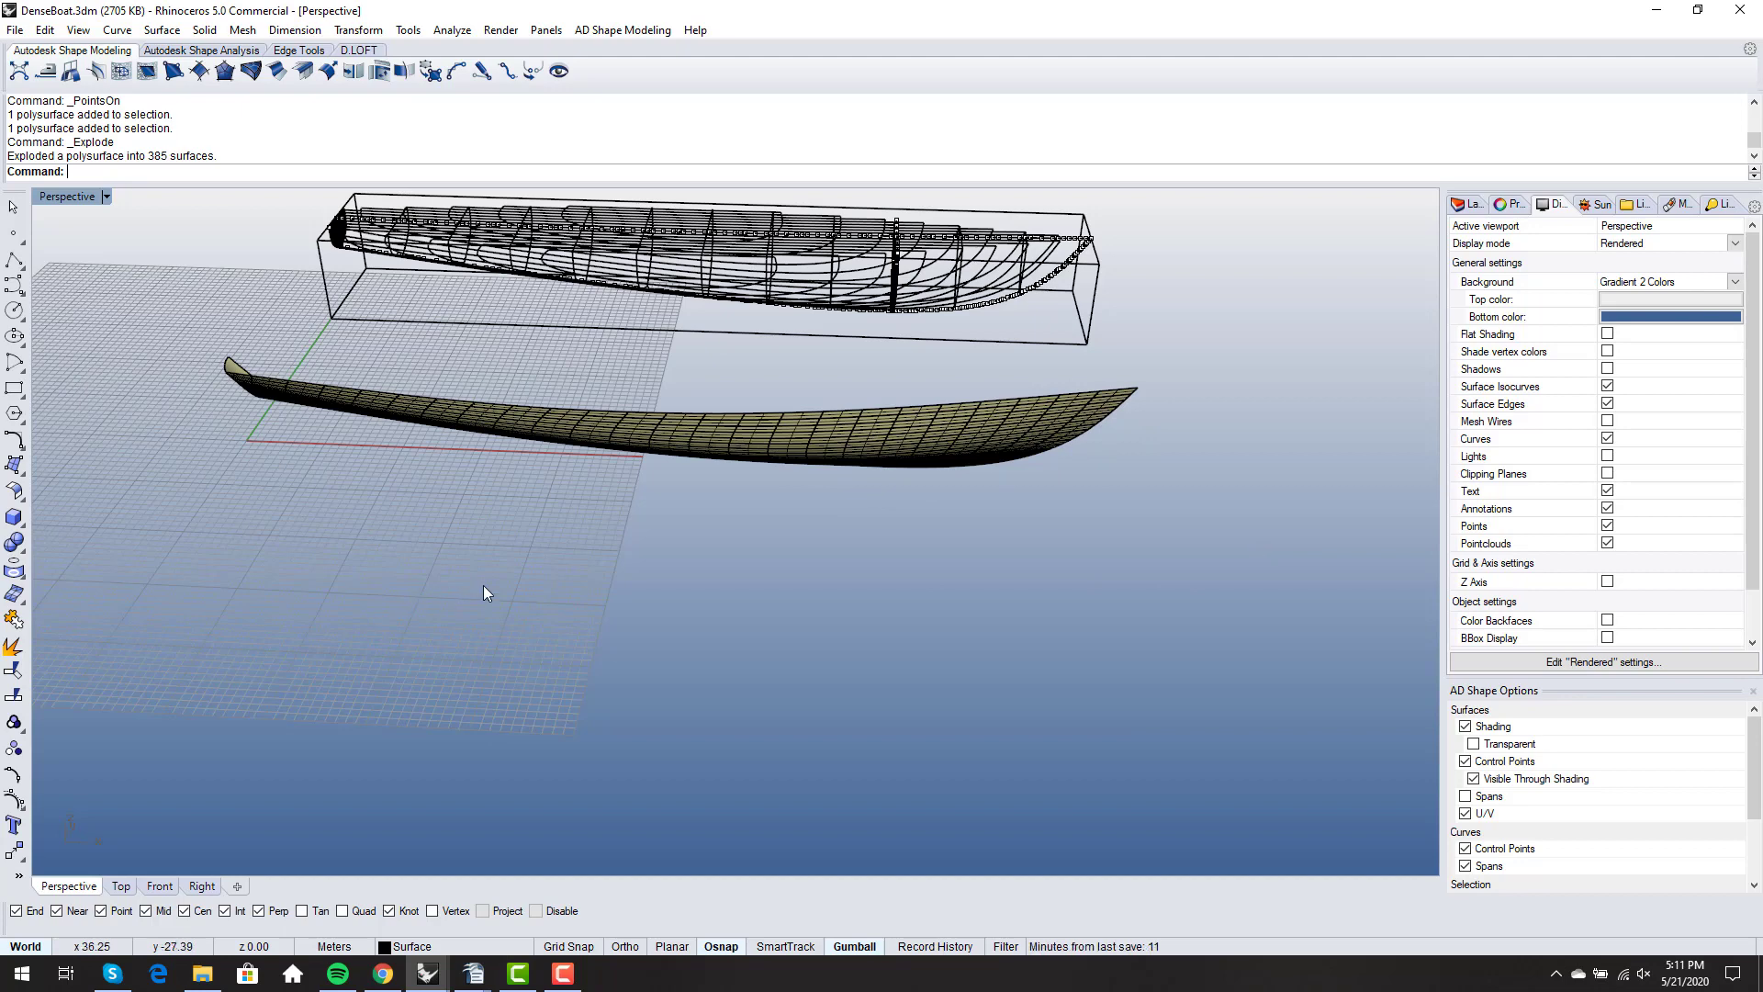
- Review the dense section and keel curves of the wireframe hull up close and from a distance
{"action": "mouse_move", "coordinate": [777, 499]}
{"action": "right_mouse_down"}
{"action": "mouse_move", "coordinate": [780, 473]}
{"action": "mouse_move", "coordinate": [807, 491]}
{"action": "right_mouse_up"}
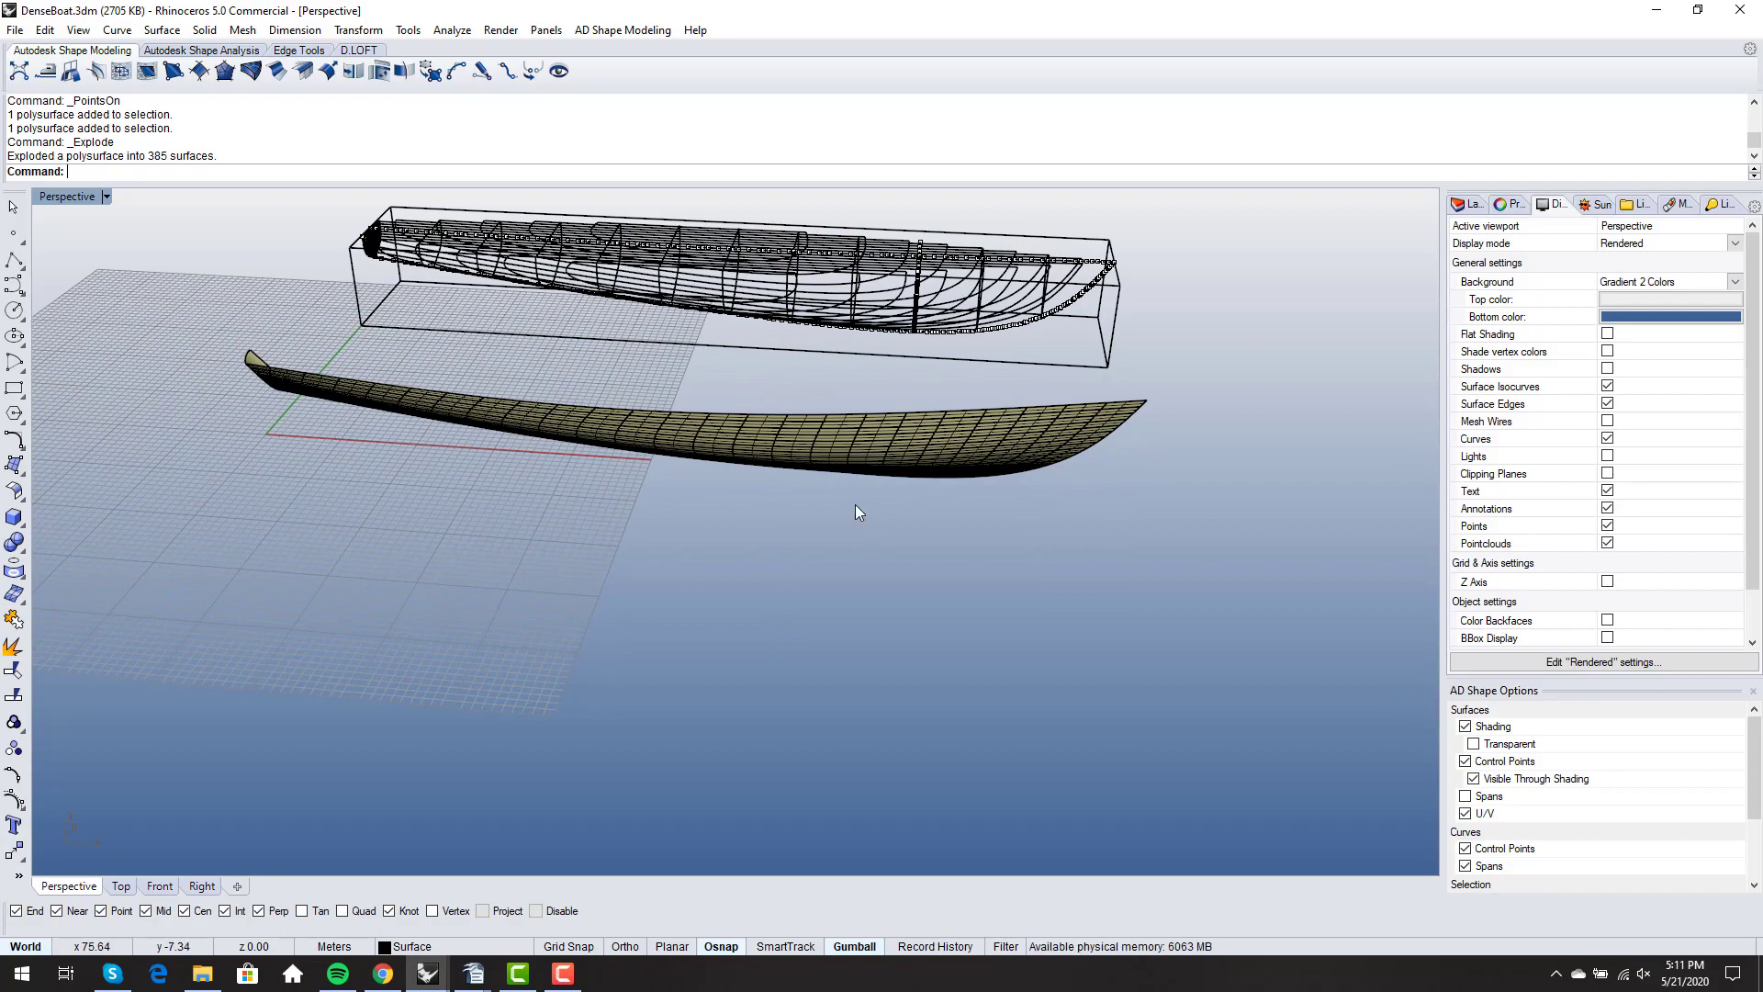
{"action": "scroll", "coordinate": [1083, 386], "scroll_direction": "up", "scroll_amount": 5}
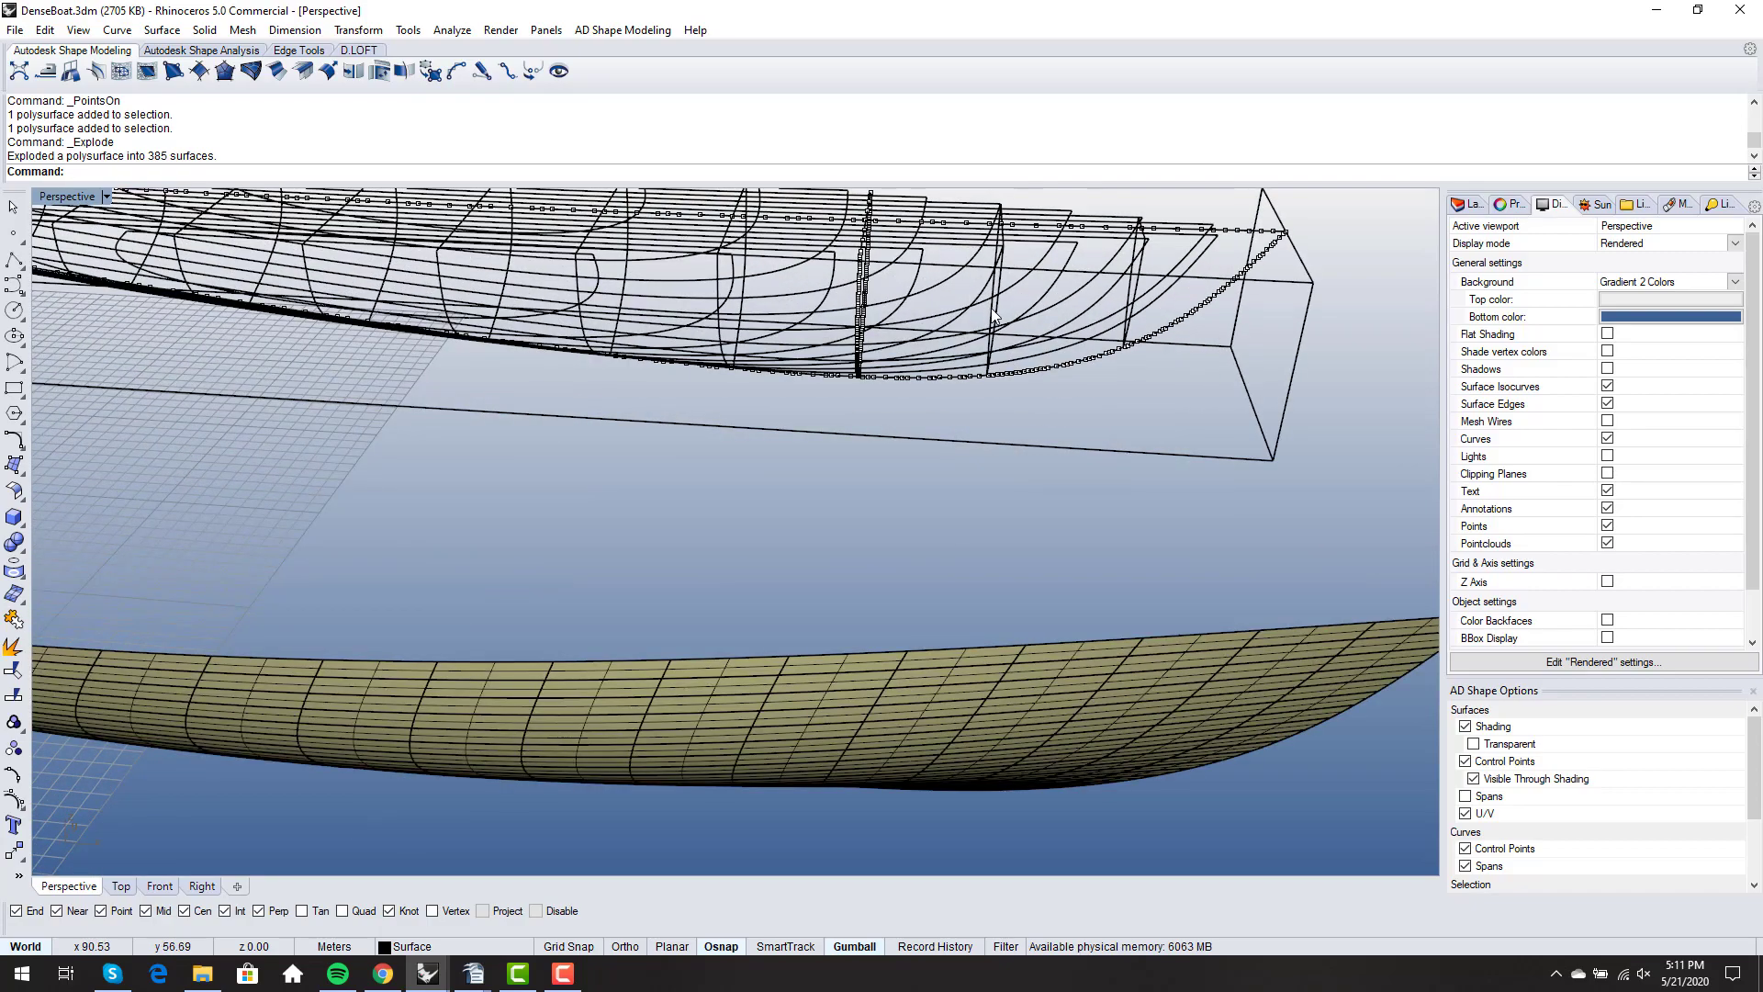
{"action": "scroll", "coordinate": [1204, 347], "scroll_direction": "up", "scroll_amount": 5}
{"action": "scroll", "coordinate": [686, 356], "scroll_direction": "down", "scroll_amount": 9}
{"action": "scroll", "coordinate": [952, 355], "scroll_direction": "up", "scroll_amount": 6}
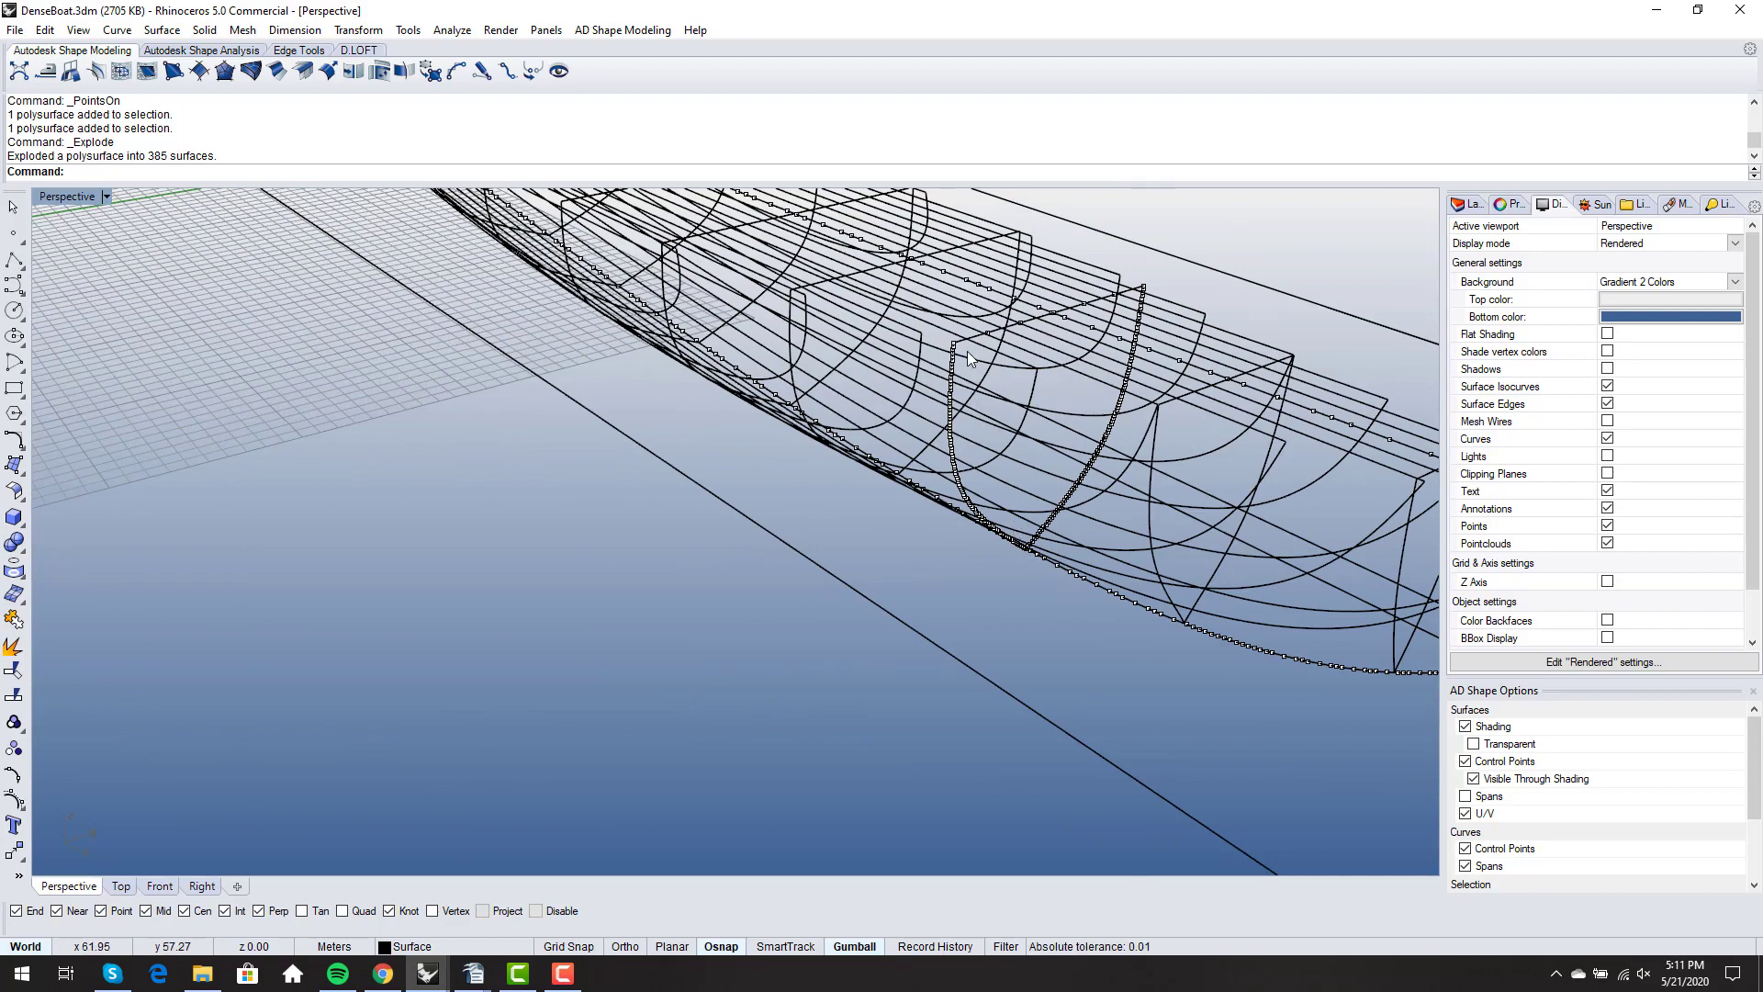
{"action": "scroll", "coordinate": [967, 353], "scroll_direction": "down", "scroll_amount": 3}
{"action": "scroll", "coordinate": [967, 354], "scroll_direction": "down", "scroll_amount": 2}
{"action": "scroll", "coordinate": [1015, 542], "scroll_direction": "down", "scroll_amount": 4}
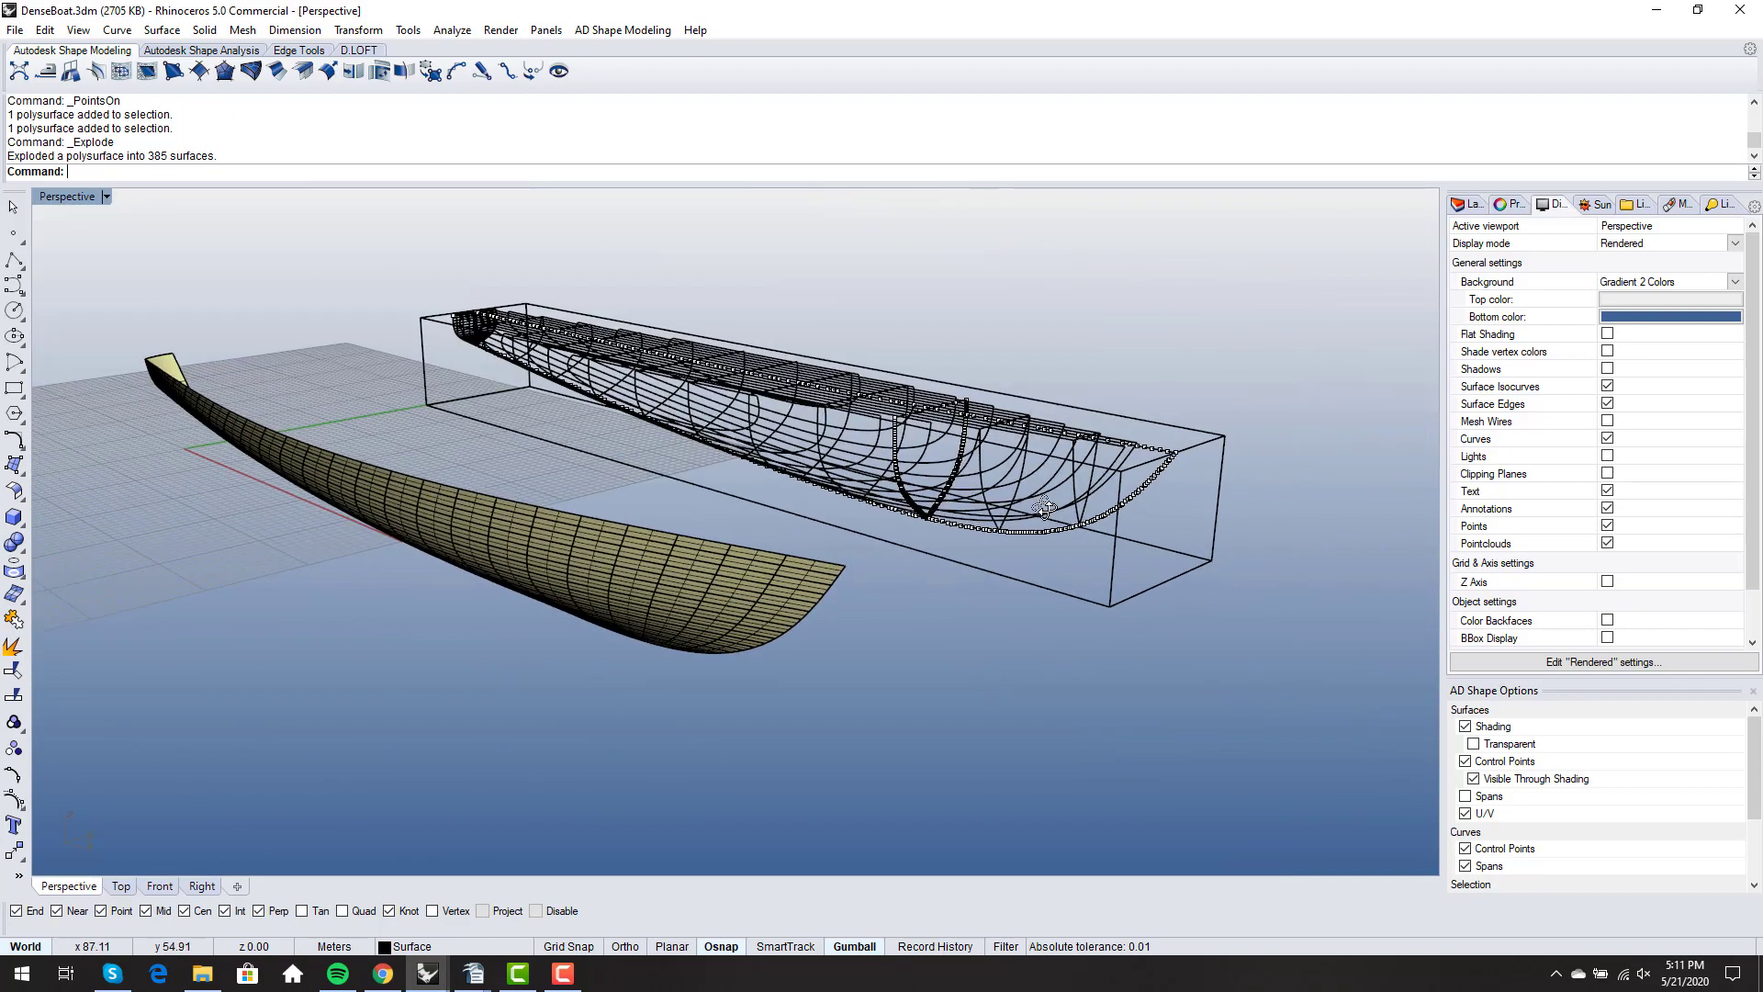
- Examine the exploded hull's surface patches from the side, below and above against the wireframe curves
{"action": "mouse_move", "coordinate": [1044, 507]}
{"action": "right_mouse_down"}
{"action": "mouse_move", "coordinate": [701, 594]}
{"action": "mouse_move", "coordinate": [630, 582]}
{"action": "right_mouse_up"}
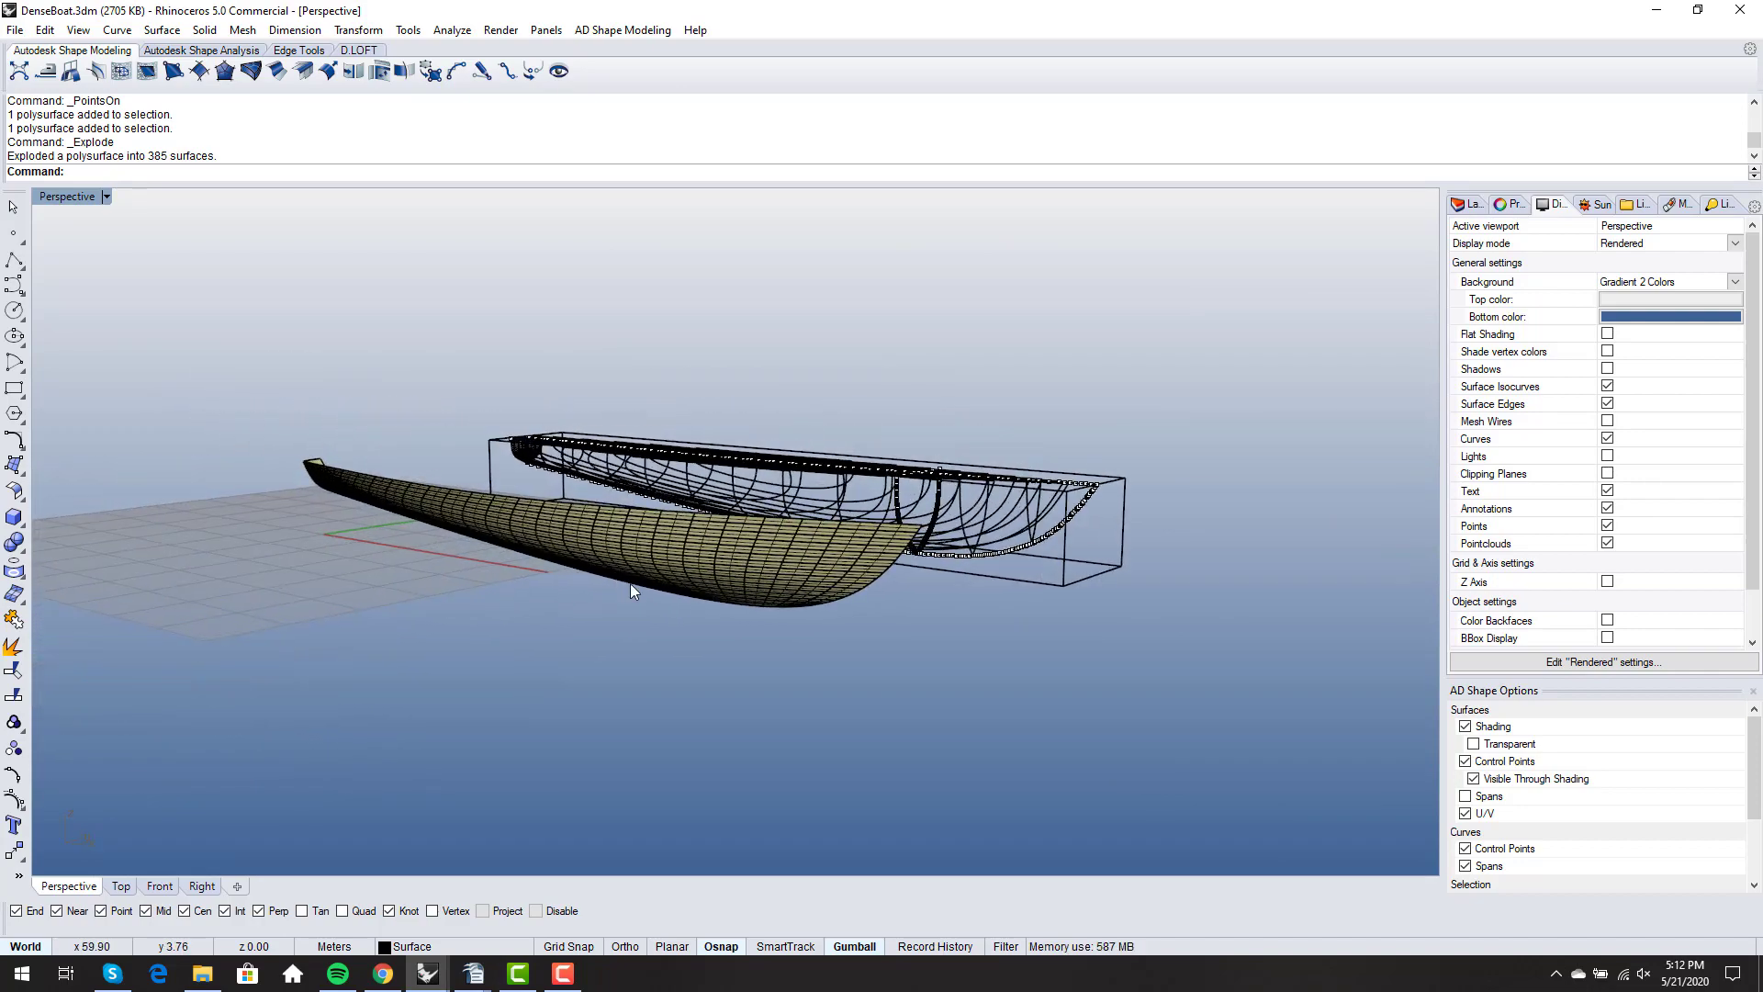
{"action": "scroll", "coordinate": [722, 663], "scroll_direction": "up", "scroll_amount": 7}
{"action": "scroll", "coordinate": [747, 625], "scroll_direction": "down", "scroll_amount": 3}
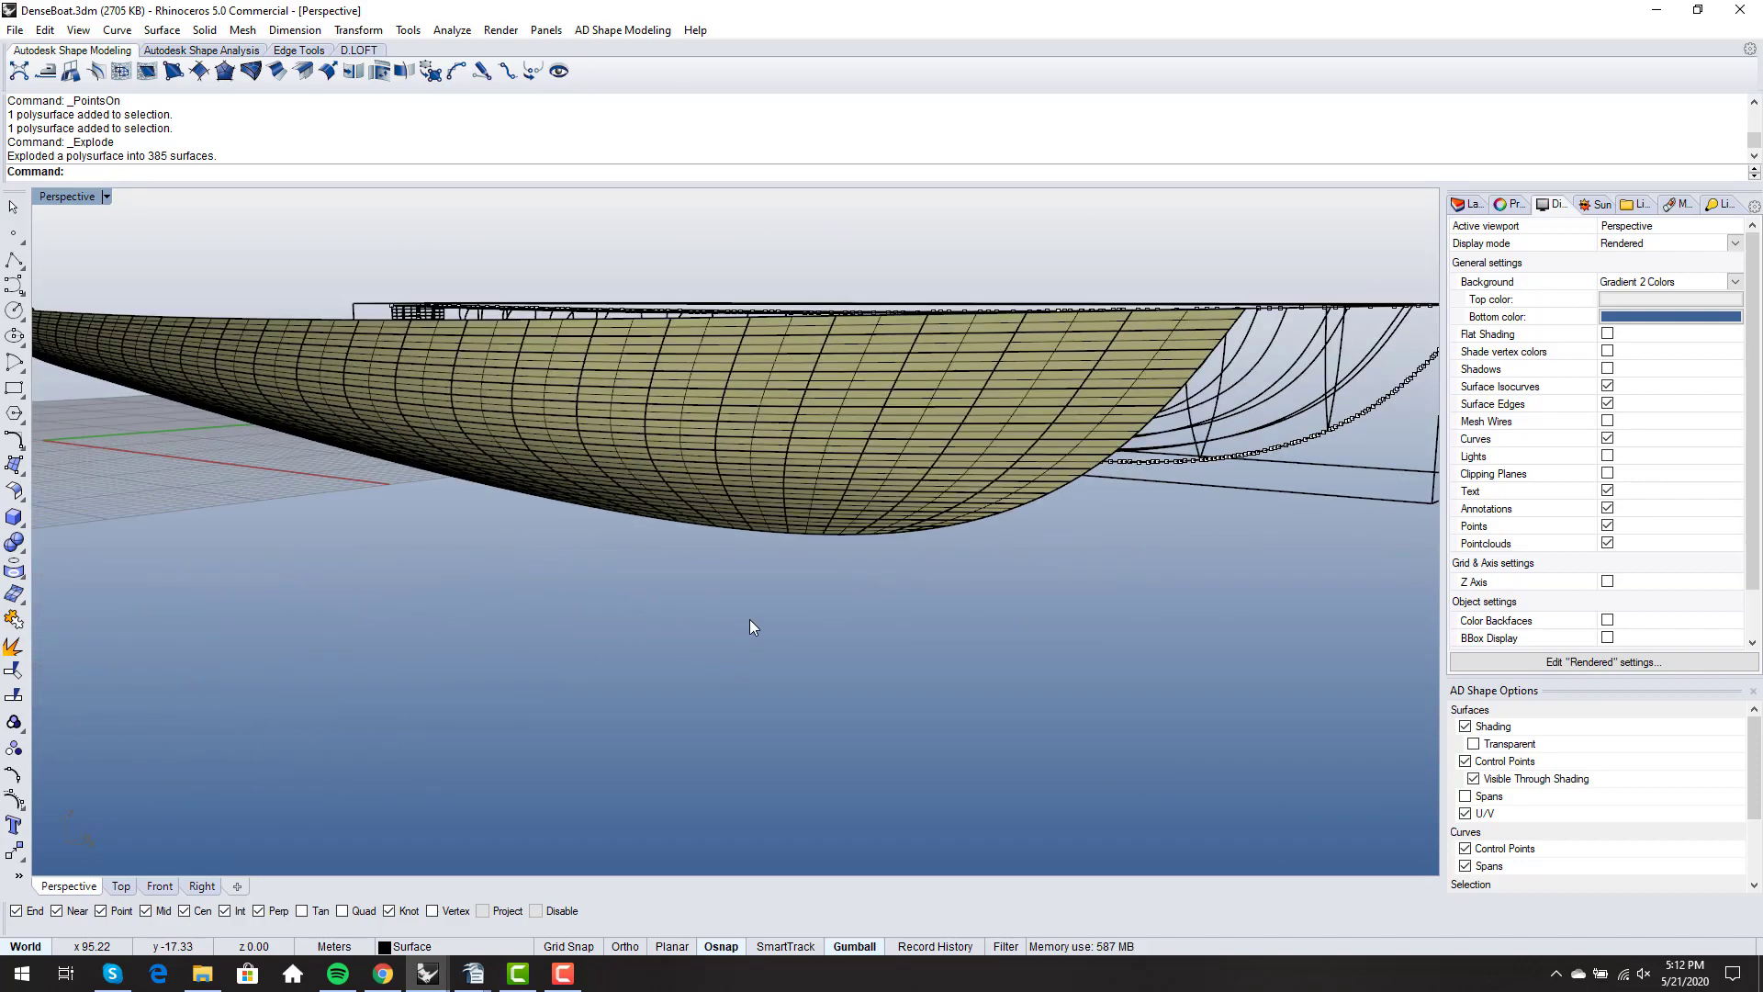
{"action": "scroll", "coordinate": [940, 551], "scroll_direction": "down", "scroll_amount": 2}
{"action": "scroll", "coordinate": [943, 555], "scroll_direction": "down", "scroll_amount": 2}
{"action": "right_click_drag", "start_coordinate": [942, 558], "coordinate": [986, 497]}
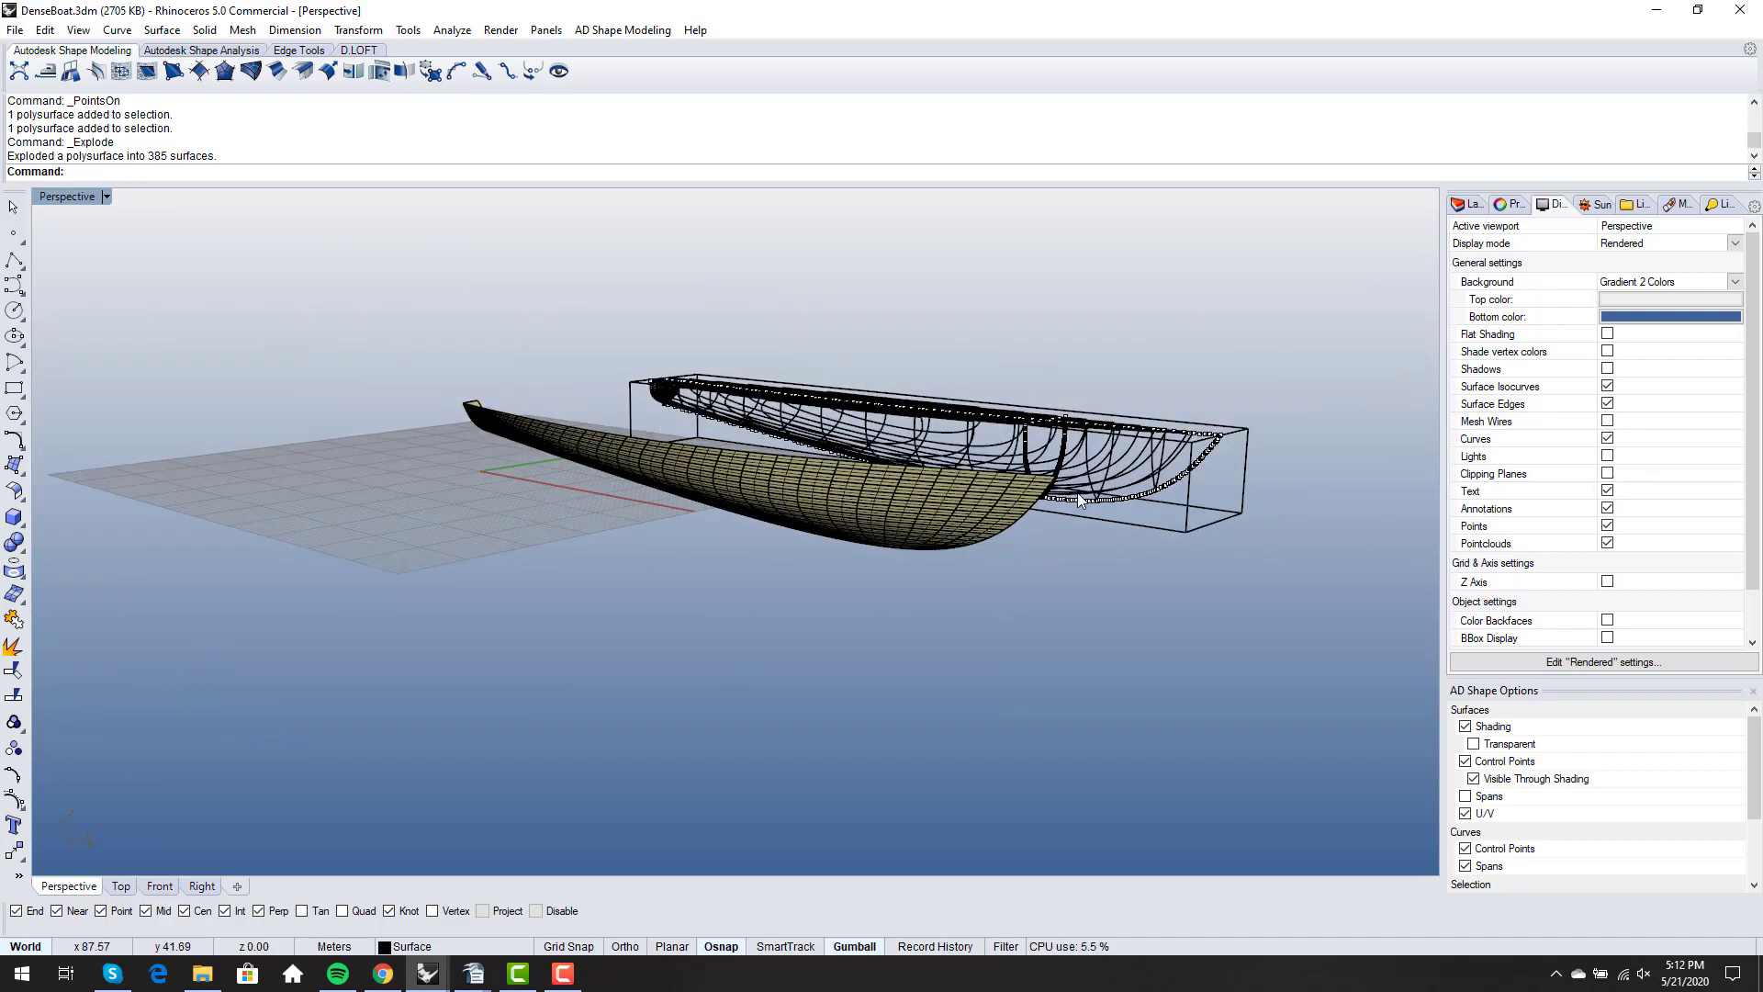
{"action": "right_click_drag", "start_coordinate": [732, 567], "coordinate": [909, 505]}
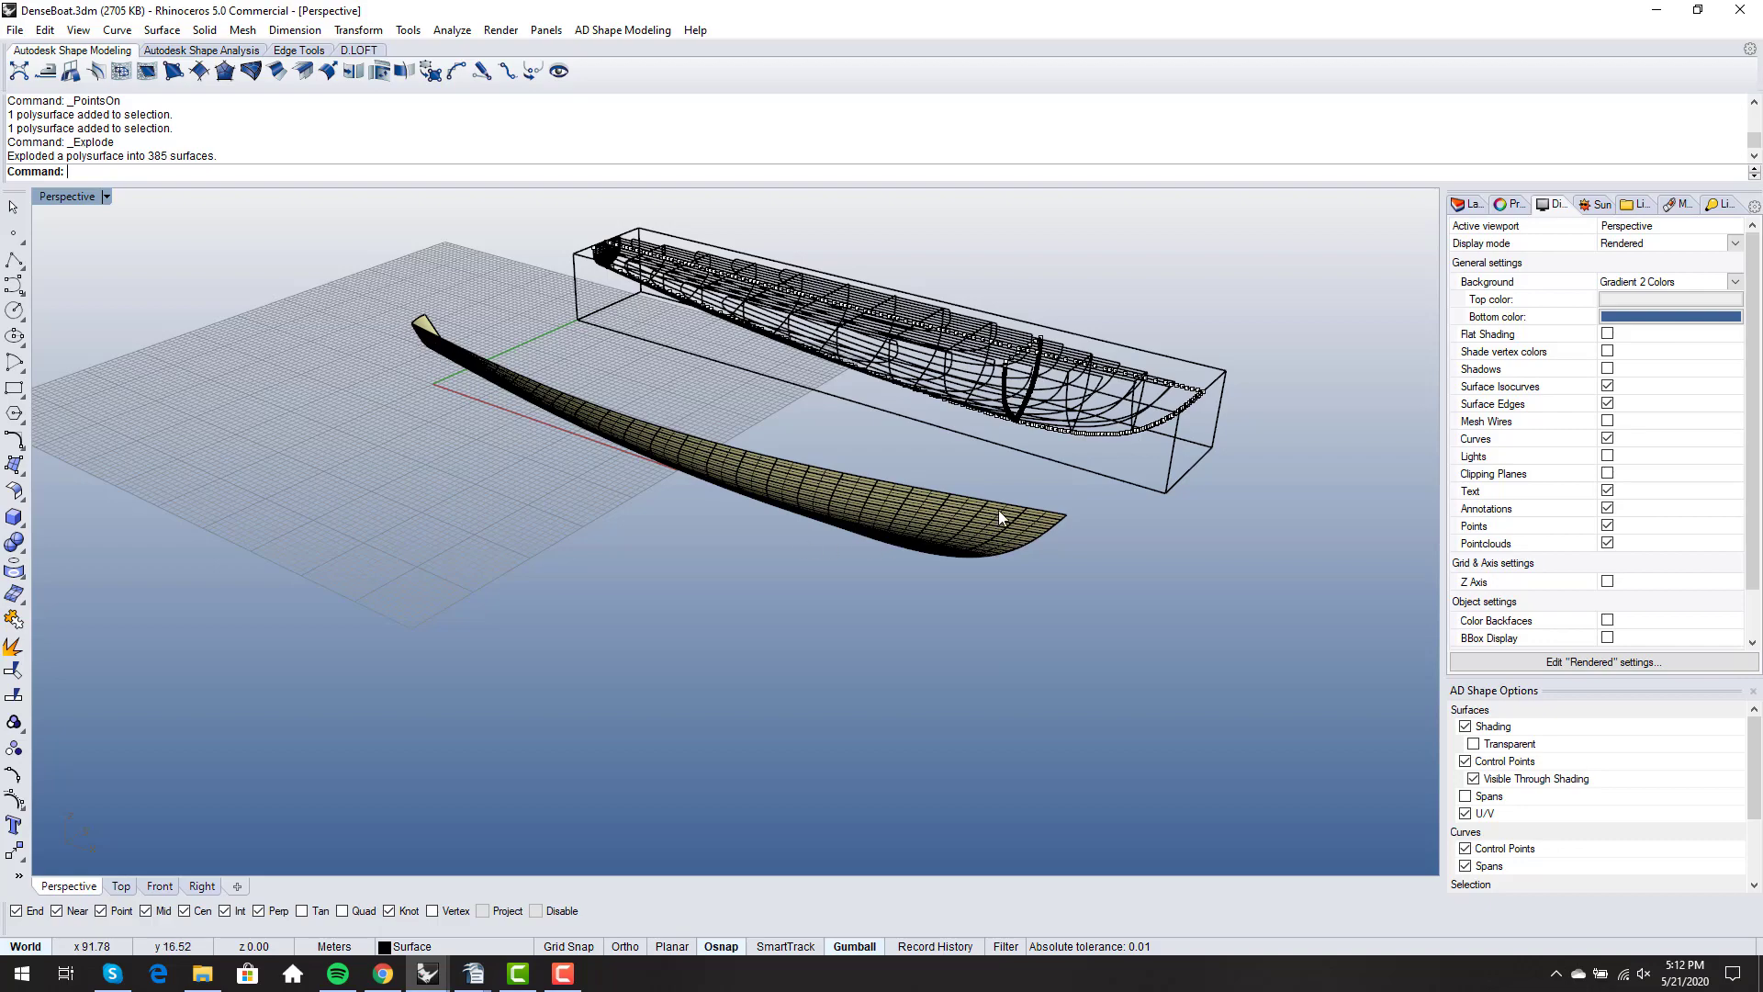
{"action": "right_click_drag", "start_coordinate": [1003, 501], "coordinate": [999, 404]}
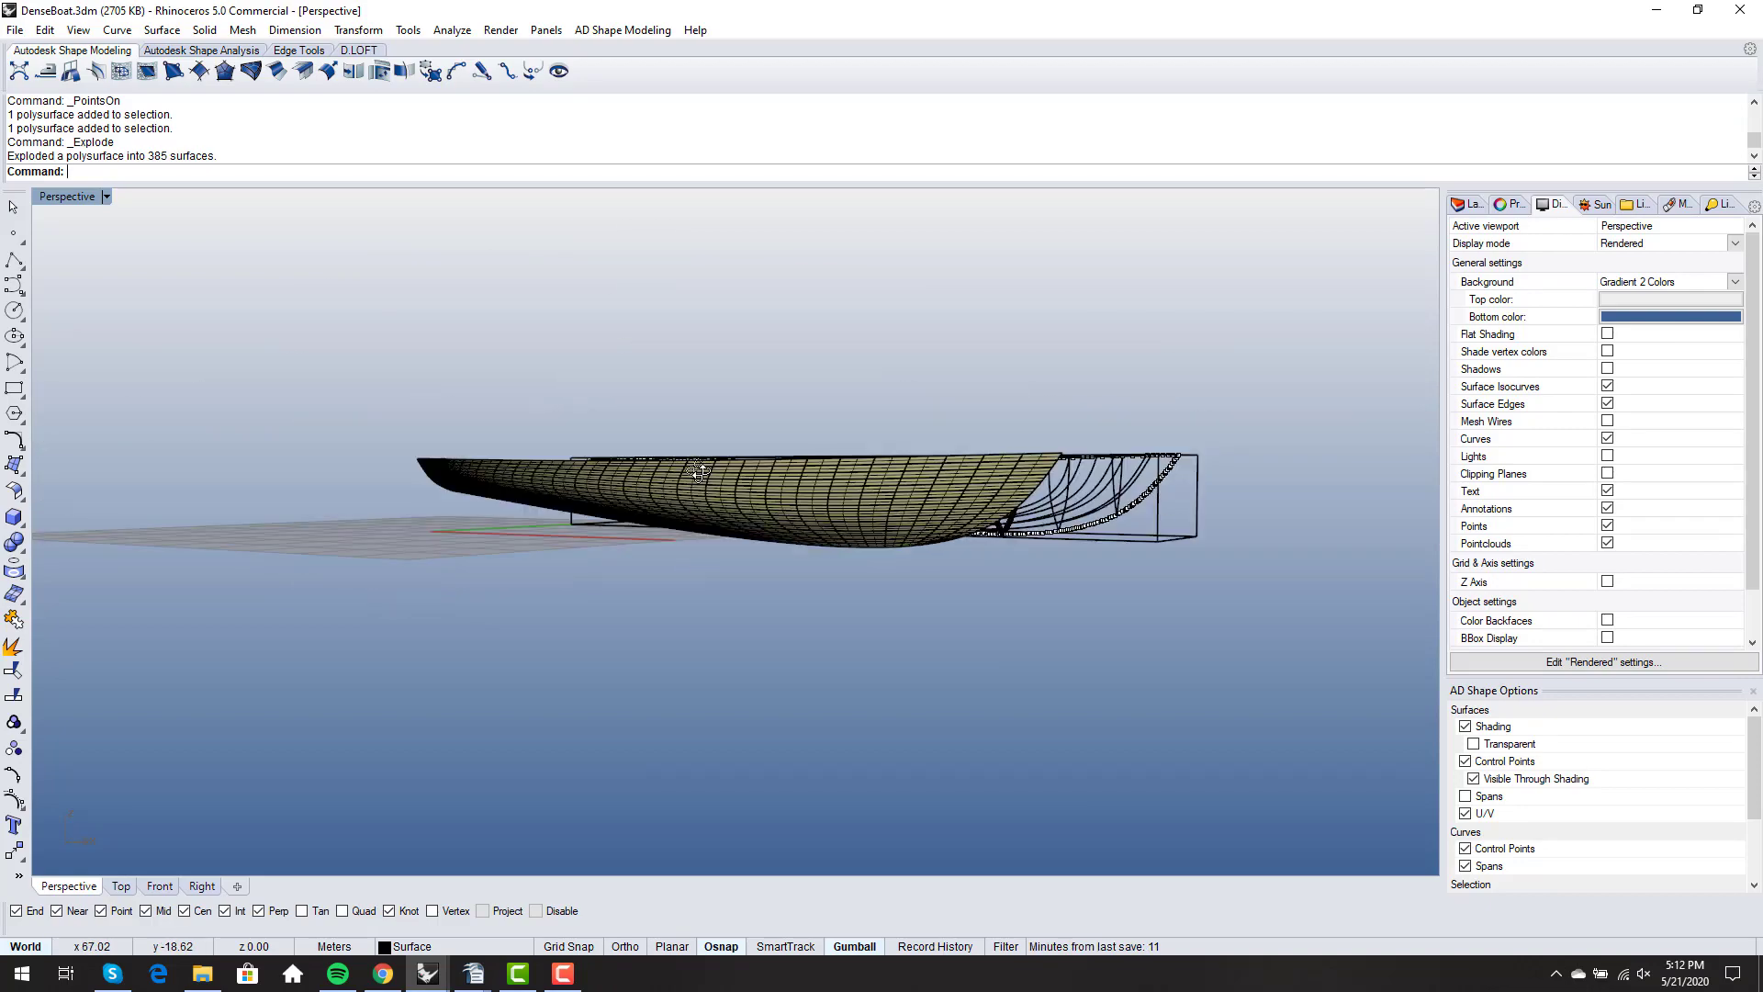
- Inspect the exploded hull's patches from the broadside and from a distance beside the wireframe hull
{"action": "scroll", "coordinate": [778, 587], "scroll_direction": "up", "scroll_amount": 6}
{"action": "right_click_drag", "start_coordinate": [778, 588], "coordinate": [900, 492]}
{"action": "scroll", "coordinate": [899, 499], "scroll_direction": "down", "scroll_amount": 4}
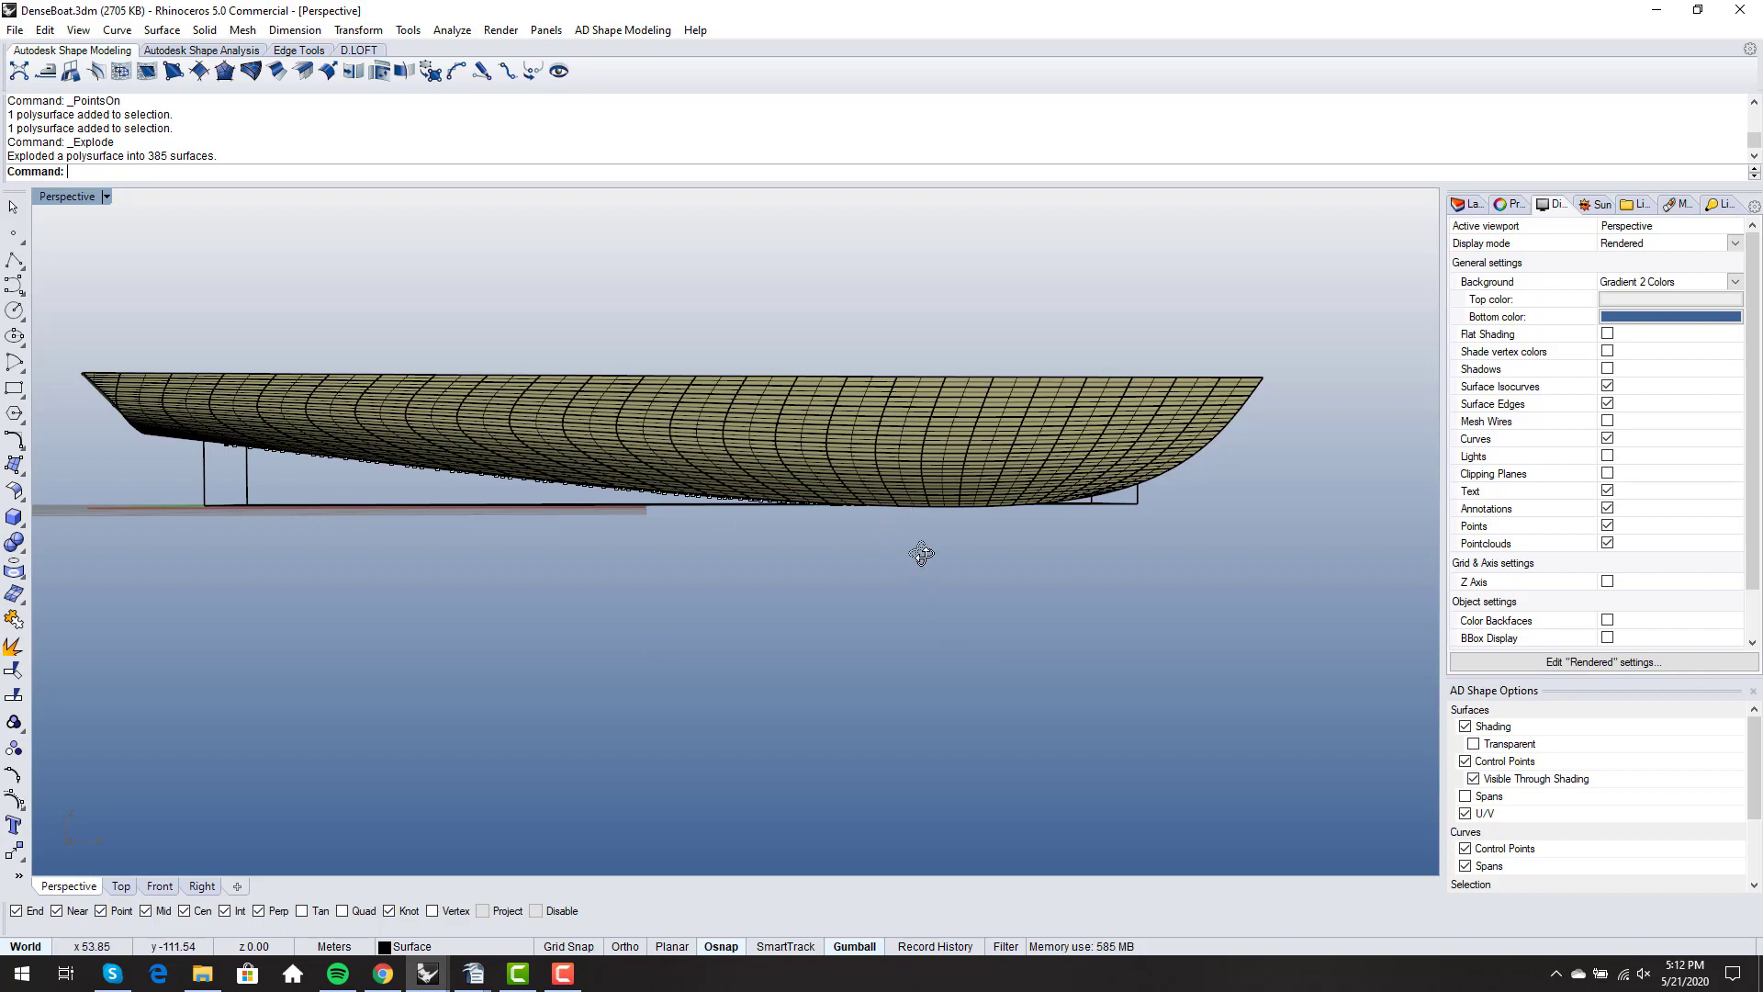
{"action": "right_click_drag", "start_coordinate": [922, 552], "coordinate": [797, 566]}
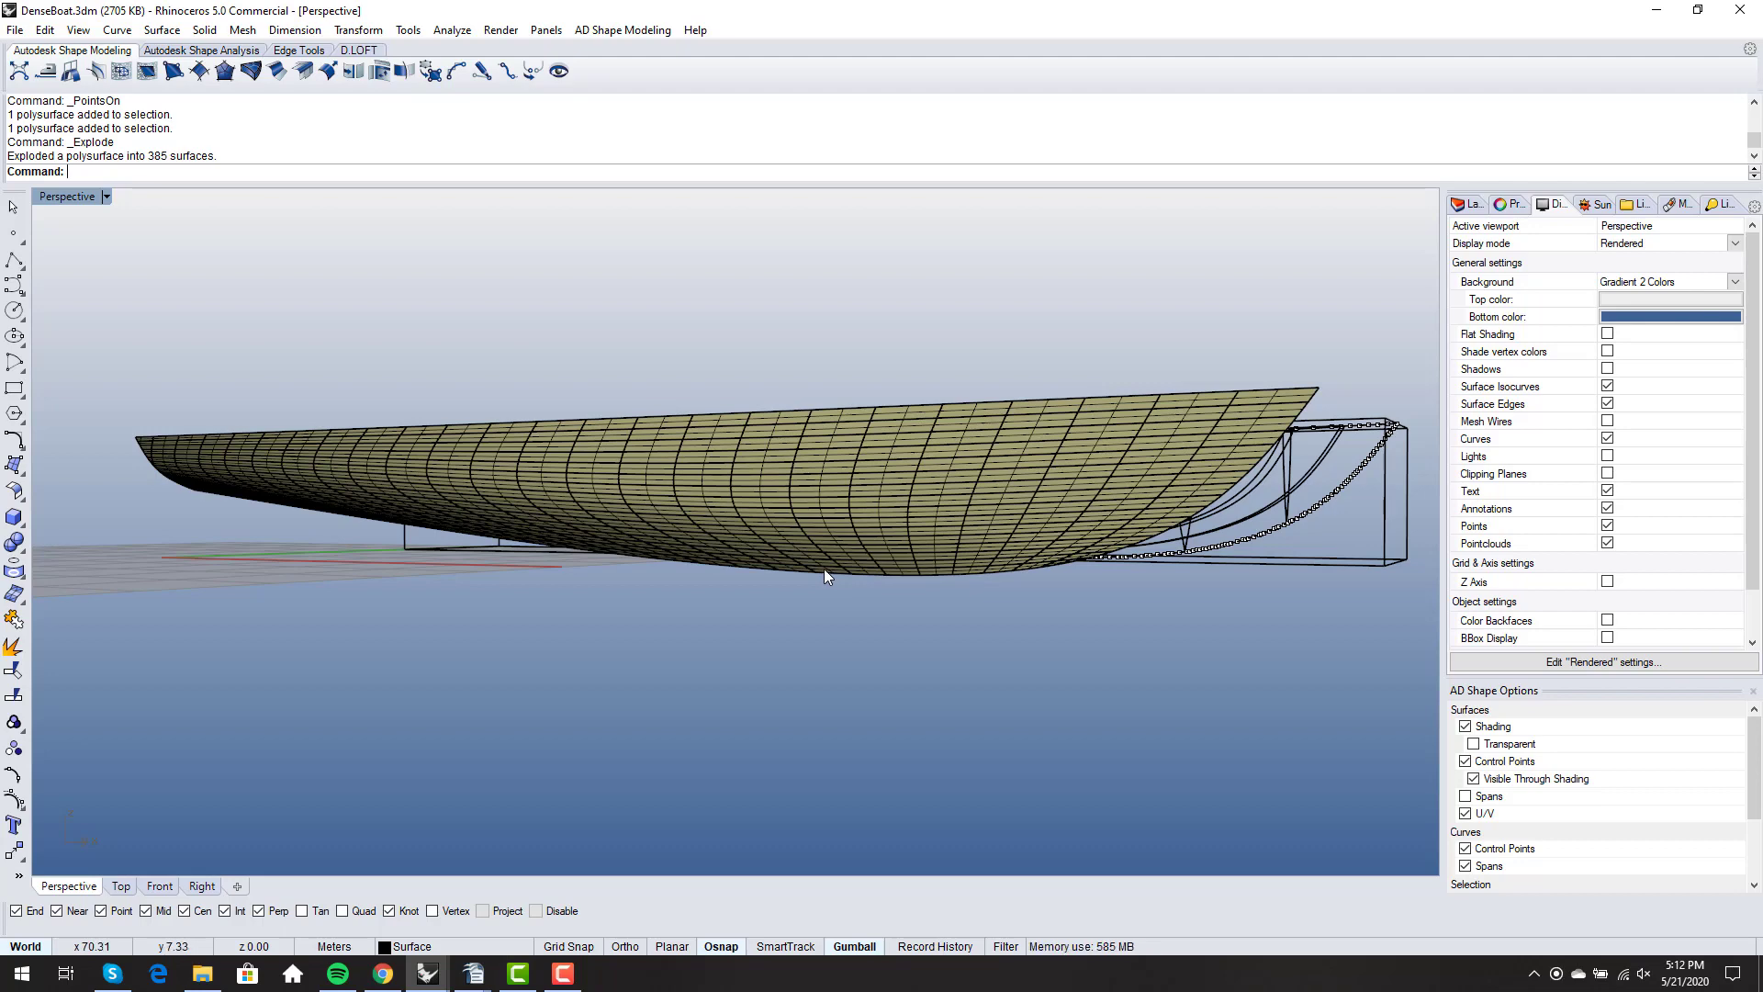
{"action": "right_click_drag", "start_coordinate": [847, 548], "coordinate": [846, 544]}
{"action": "scroll", "coordinate": [846, 548], "scroll_direction": "down", "scroll_amount": 3}
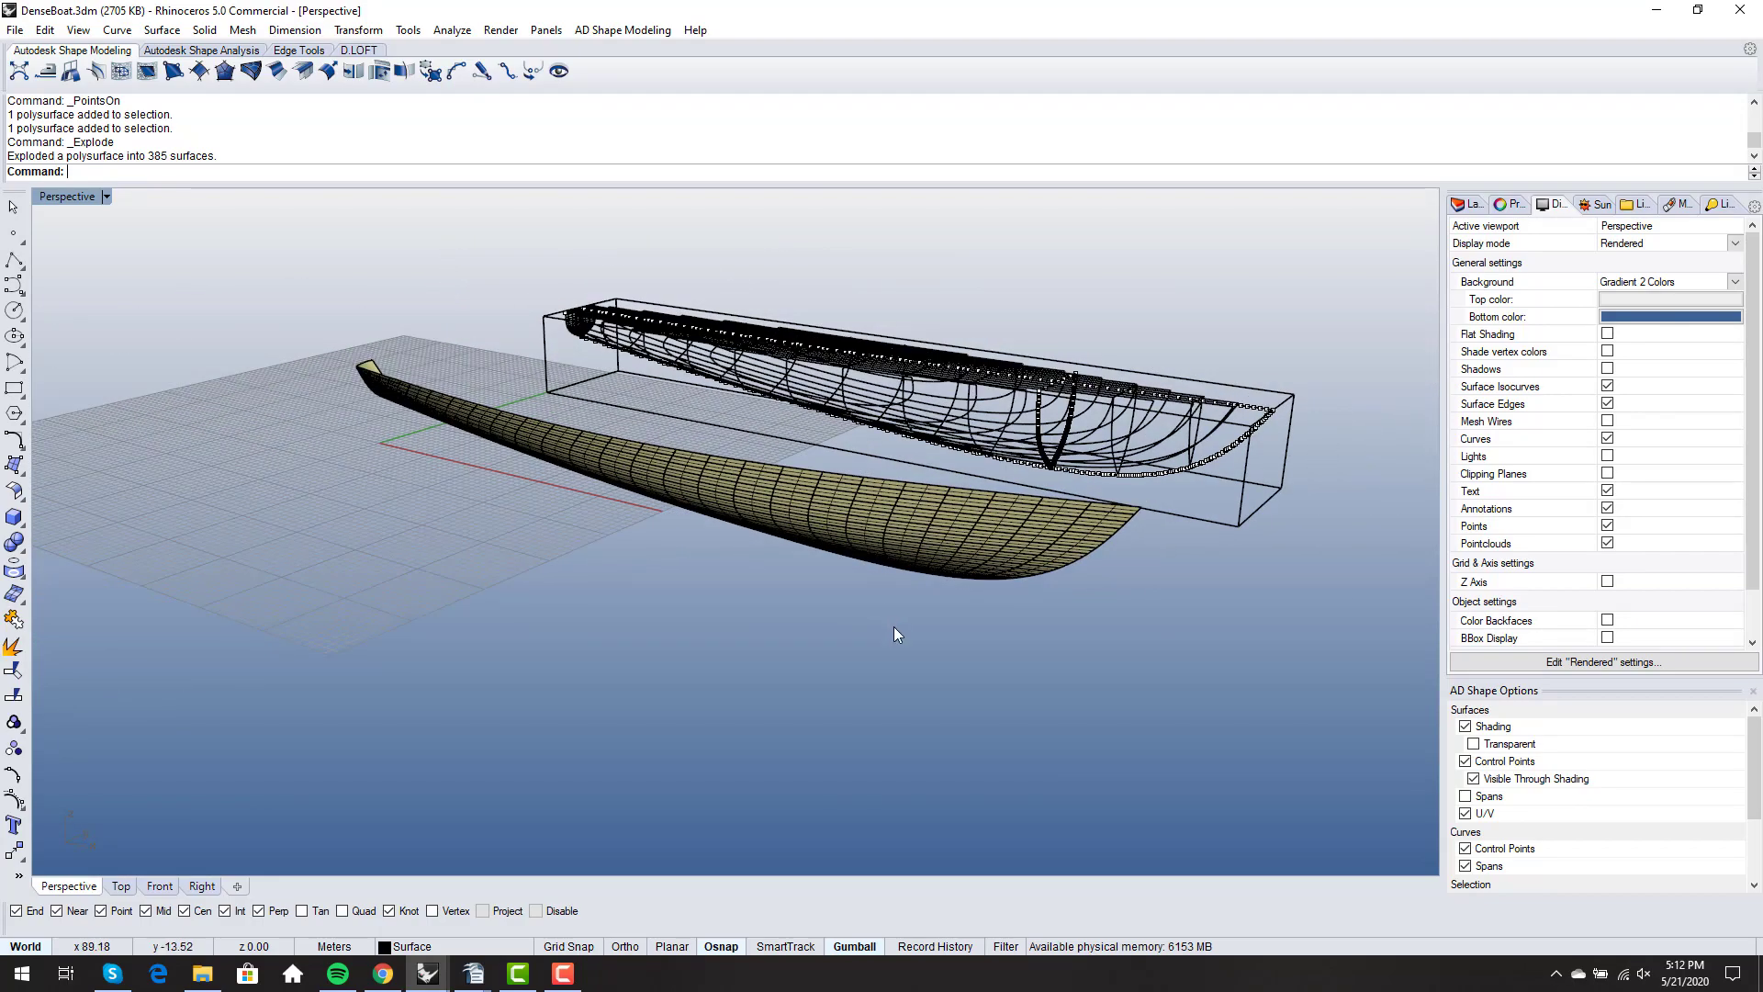
{"action": "right_click_drag", "start_coordinate": [894, 626], "coordinate": [892, 564]}
- Set the perspective view to rendered display with surface isocurves and surface edges hidden, and review the hull's plain shape
{"action": "middle_click", "coordinate": [893, 565]}
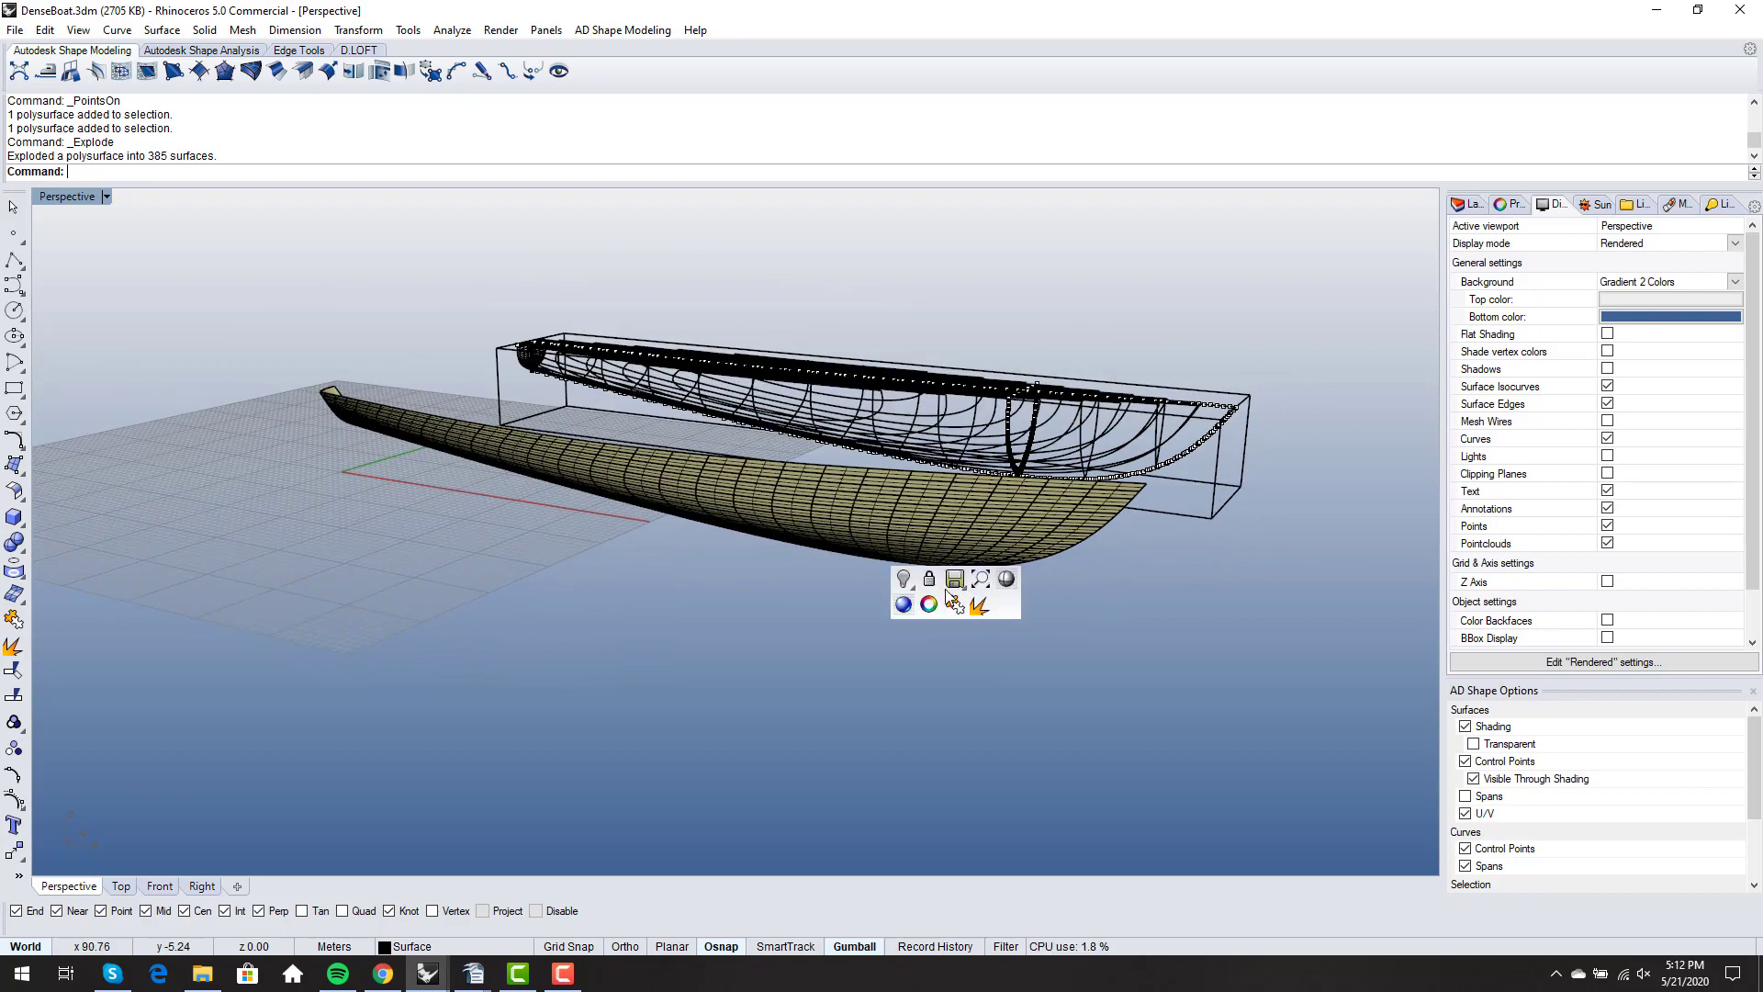
{"action": "left_click", "coordinate": [927, 622]}
{"action": "scroll", "coordinate": [945, 571], "scroll_direction": "up", "scroll_amount": 3}
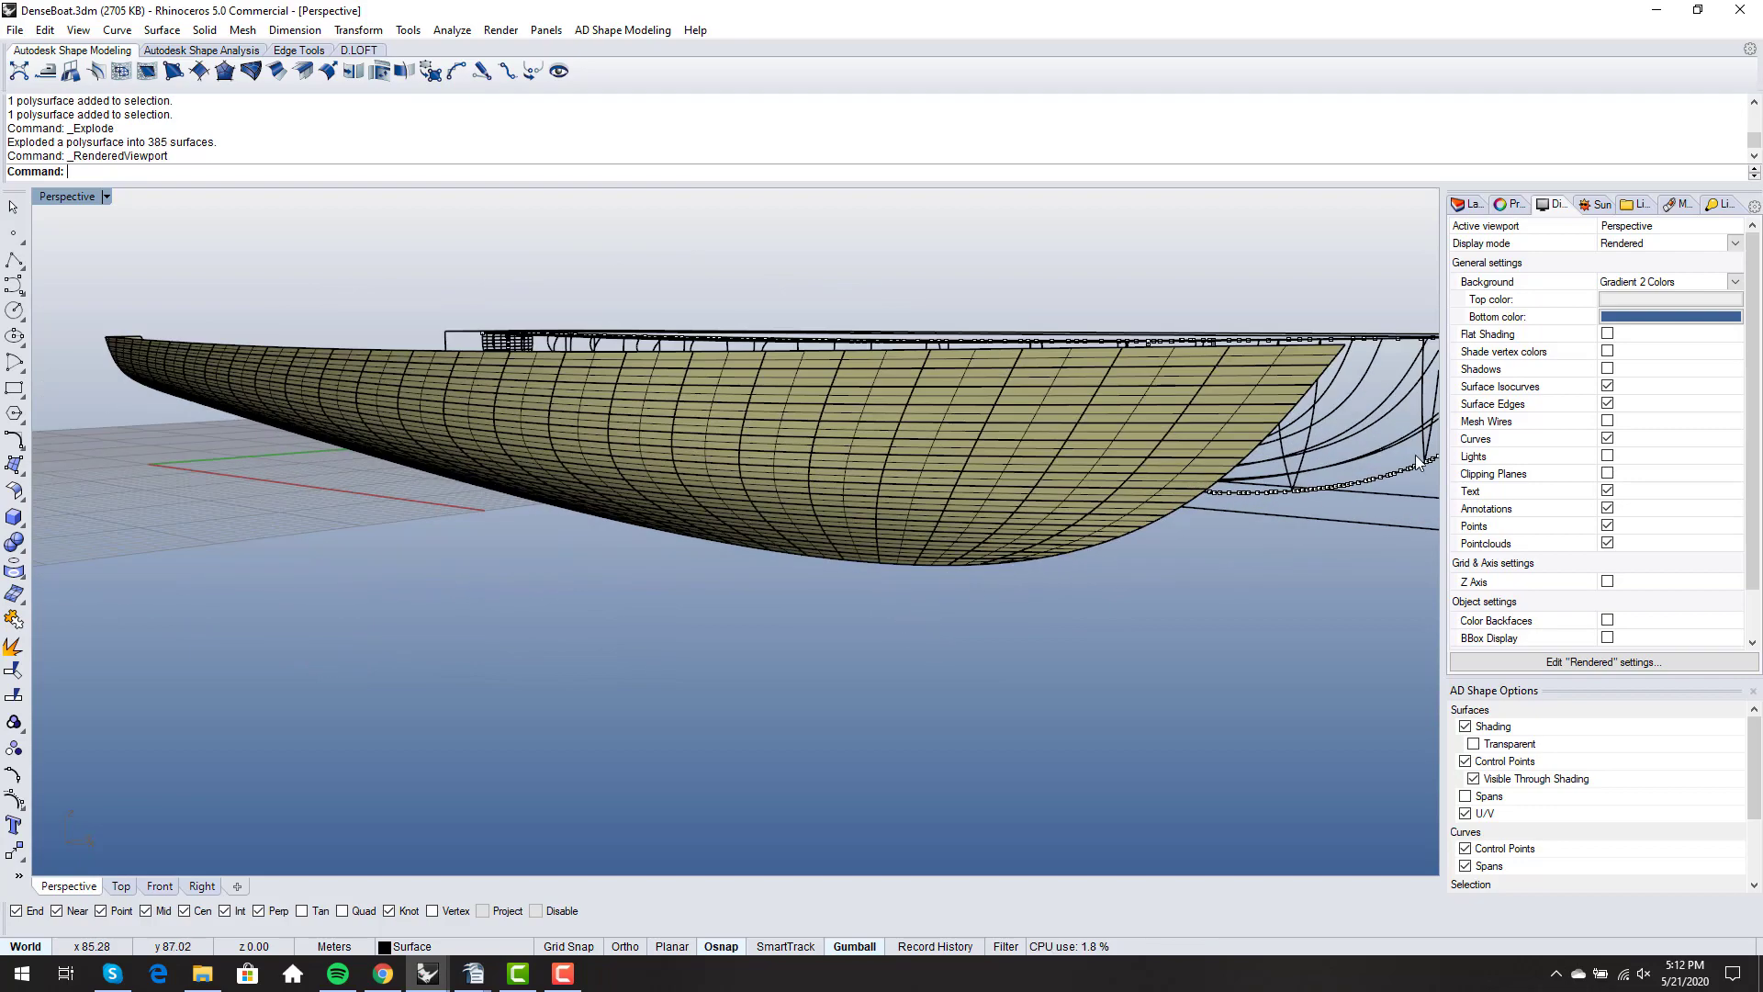
{"action": "left_click", "coordinate": [1607, 385]}
{"action": "left_click", "coordinate": [1606, 403]}
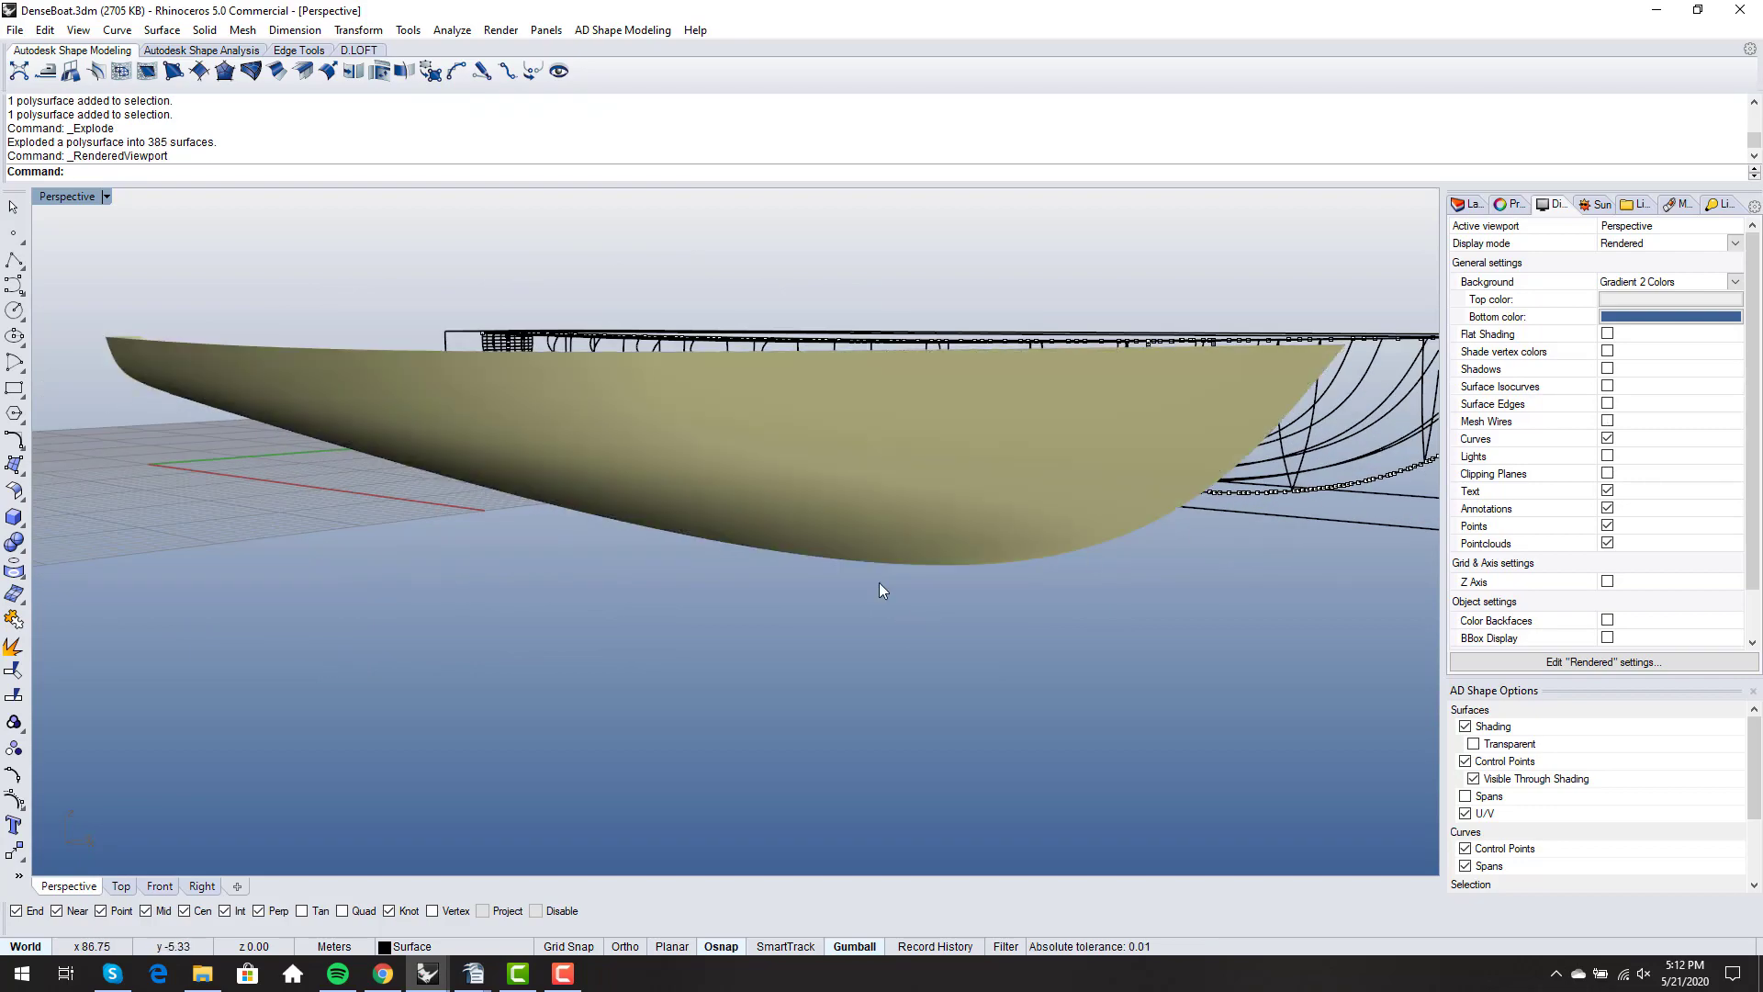
{"action": "mouse_move", "coordinate": [879, 582]}
{"action": "right_mouse_down"}
{"action": "mouse_move", "coordinate": [826, 561]}
{"action": "mouse_move", "coordinate": [785, 593]}
{"action": "mouse_move", "coordinate": [818, 587]}
{"action": "mouse_move", "coordinate": [808, 603]}
{"action": "mouse_move", "coordinate": [825, 532]}
{"action": "mouse_move", "coordinate": [781, 613]}
{"action": "right_mouse_up"}
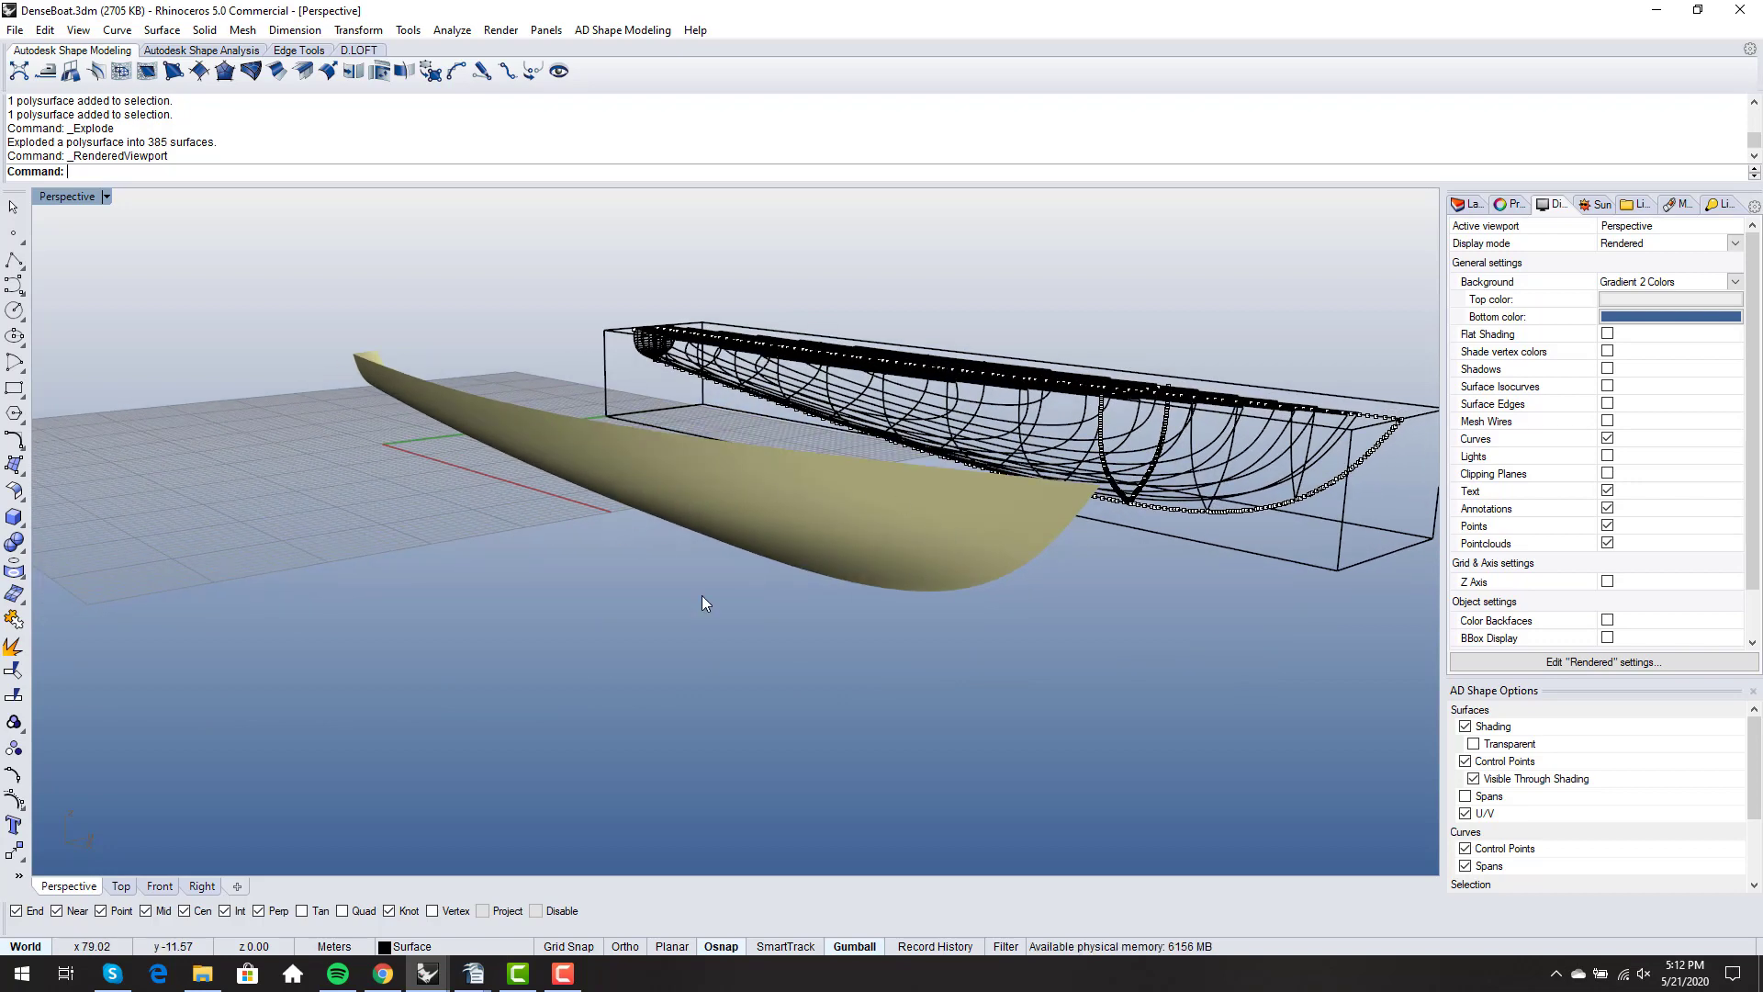
{"action": "mouse_move", "coordinate": [709, 579]}
{"action": "right_mouse_down"}
{"action": "mouse_move", "coordinate": [536, 570]}
{"action": "mouse_move", "coordinate": [673, 585]}
{"action": "mouse_move", "coordinate": [715, 569]}
{"action": "right_mouse_up"}
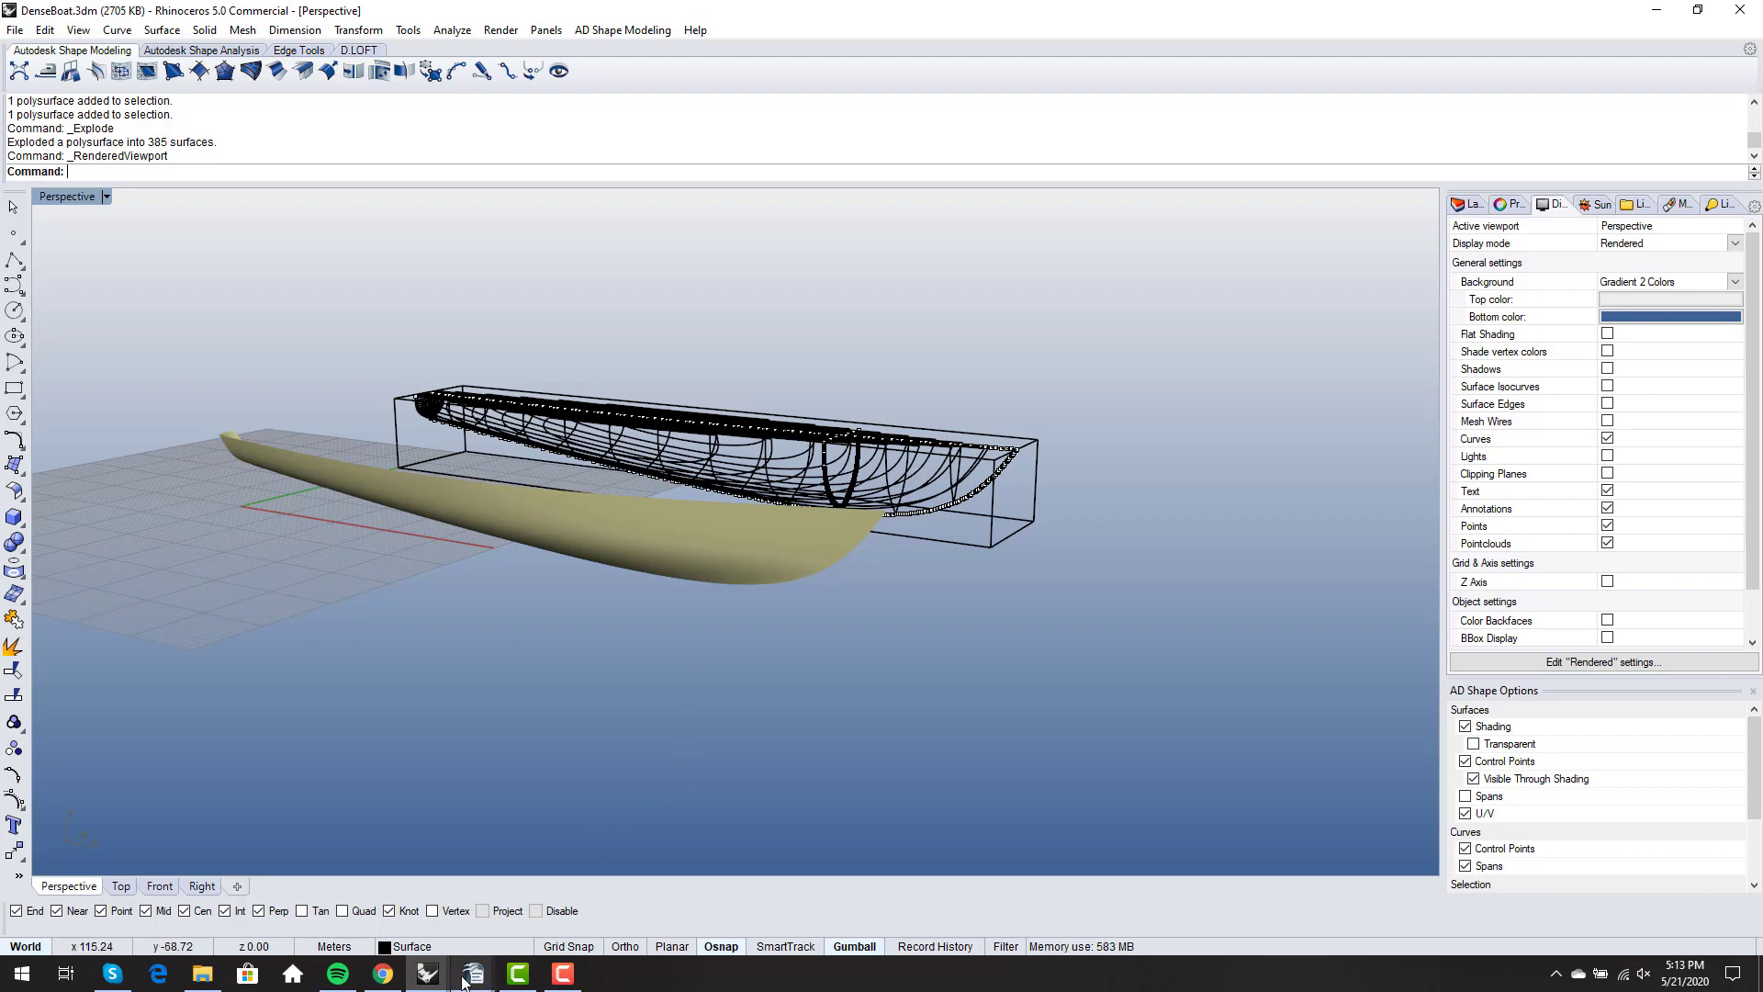
{"action": "mouse_move", "coordinate": [433, 981]}
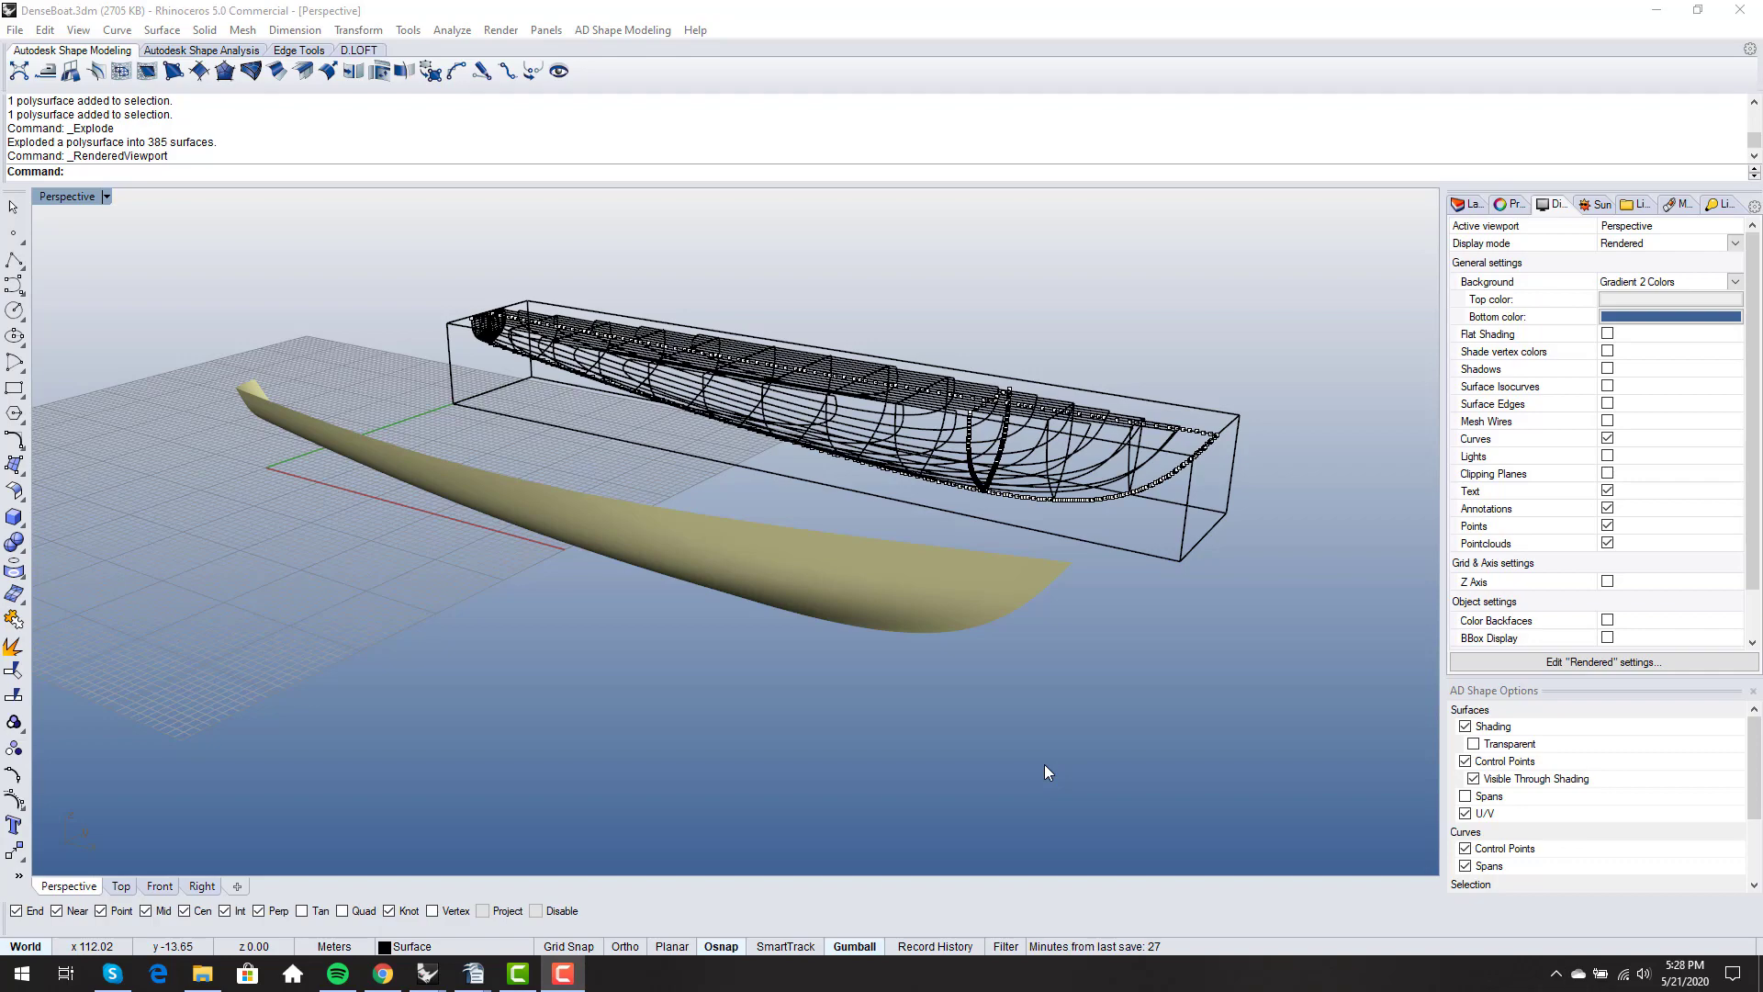
- Change the perspective view's display mode to Shaded and view both hulls
{"action": "scroll", "coordinate": [1044, 764], "scroll_direction": "up", "scroll_amount": 2}
{"action": "middle_click", "coordinate": [949, 747]}
{"action": "left_click", "coordinate": [1000, 737]}
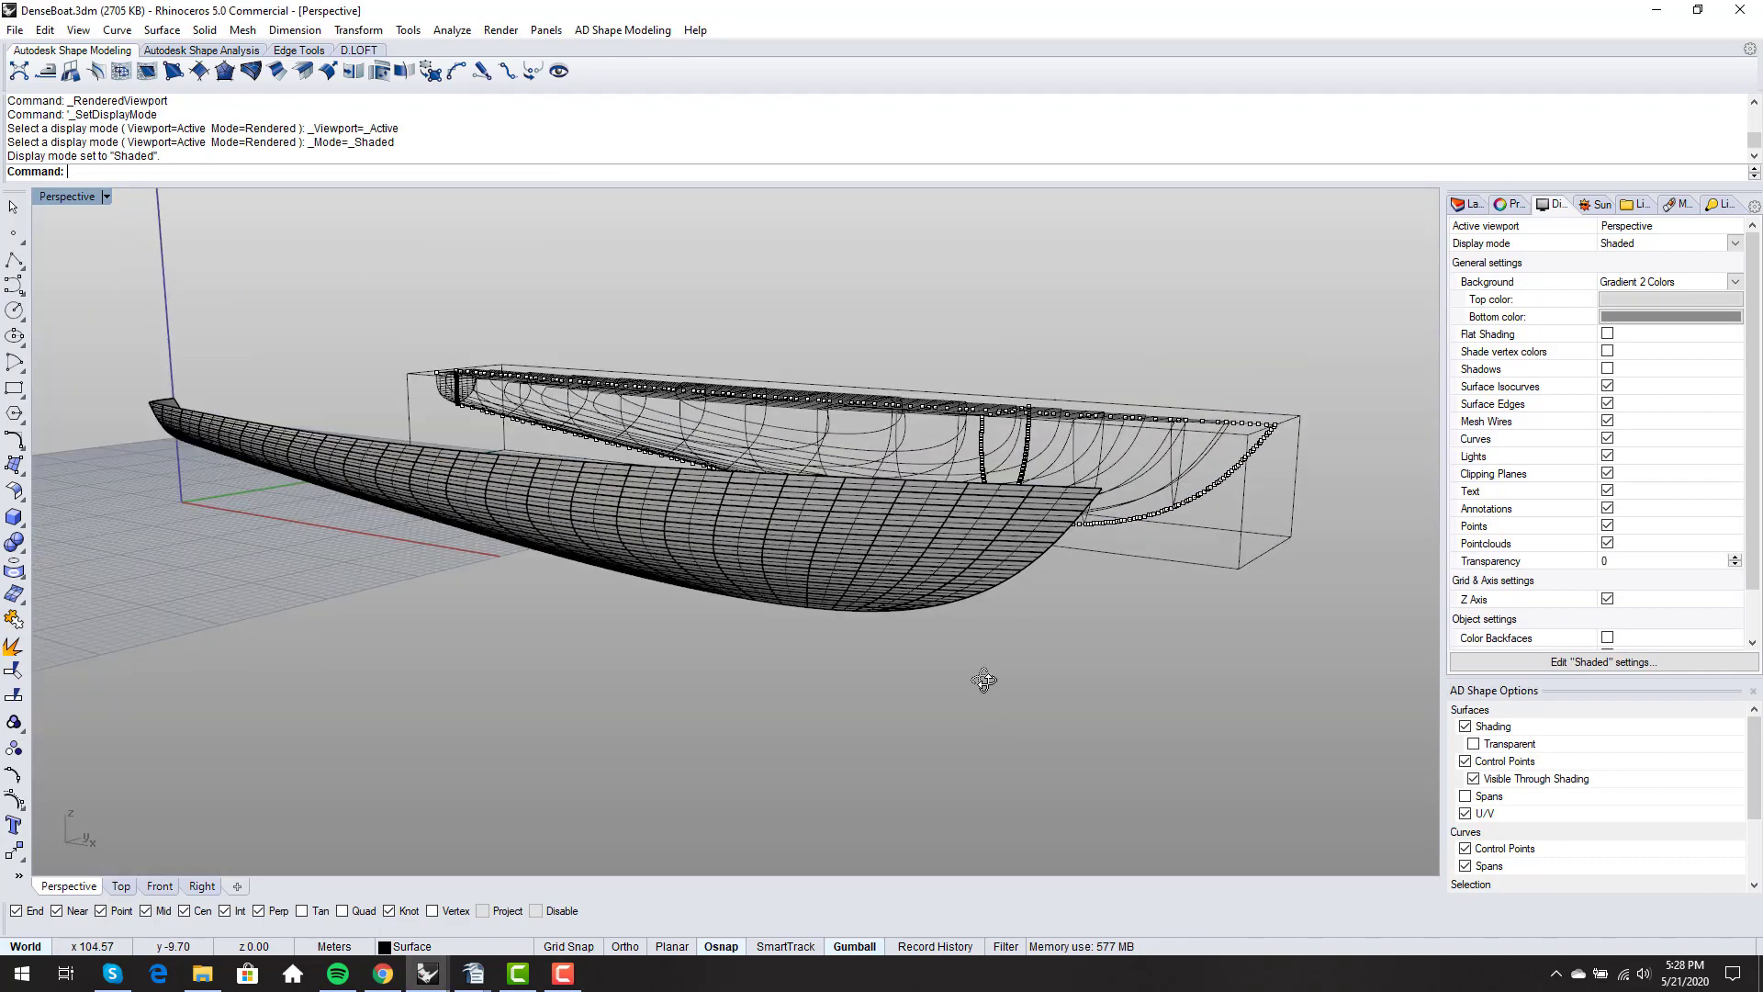
{"action": "scroll", "coordinate": [867, 600], "scroll_direction": "down", "scroll_amount": 2}
{"action": "scroll", "coordinate": [661, 532], "scroll_direction": "down", "scroll_amount": 2}
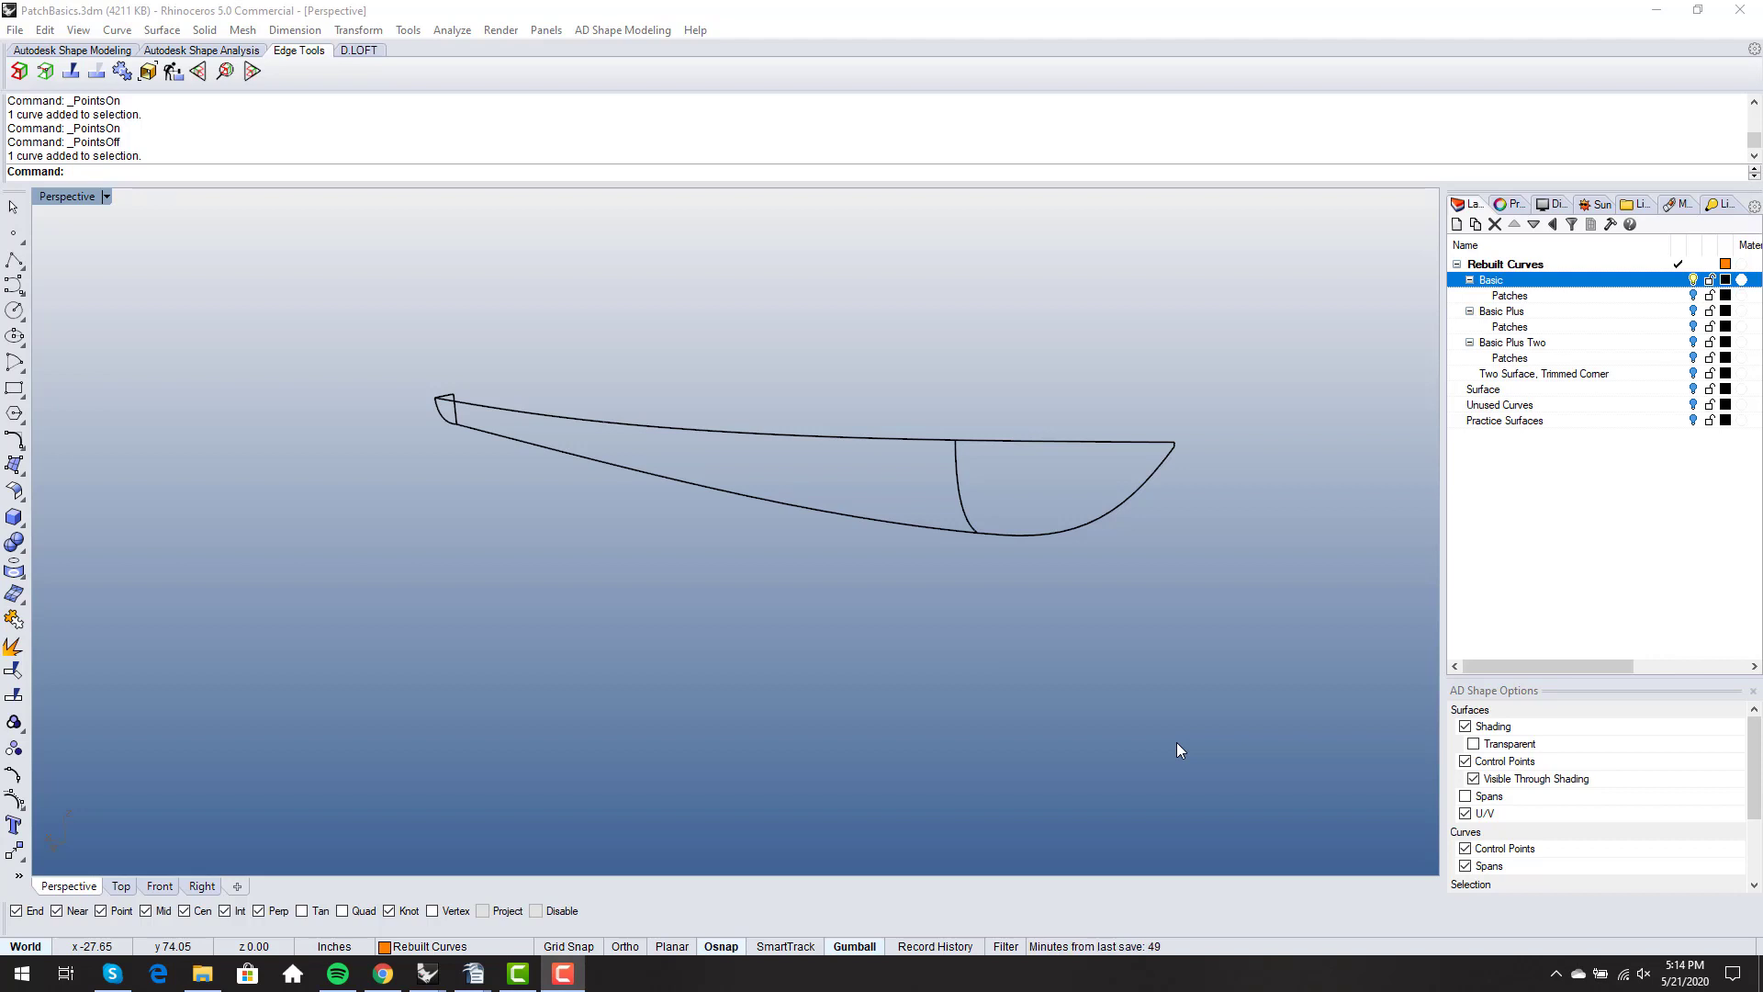
- Show the control points of the rebuilt hull's sheer, keel, bow, midship section and transom curves
{"action": "right_click_drag", "start_coordinate": [824, 613], "coordinate": [973, 489]}
{"action": "left_click", "coordinate": [873, 386]}
{"action": "key", "text": "F10"}
{"action": "left_click", "coordinate": [927, 481]}
{"action": "key", "text": "F10"}
{"action": "left_click", "coordinate": [1008, 442]}
{"action": "key", "text": "F10"}
{"action": "left_click", "coordinate": [974, 488]}
{"action": "key", "text": "F10"}
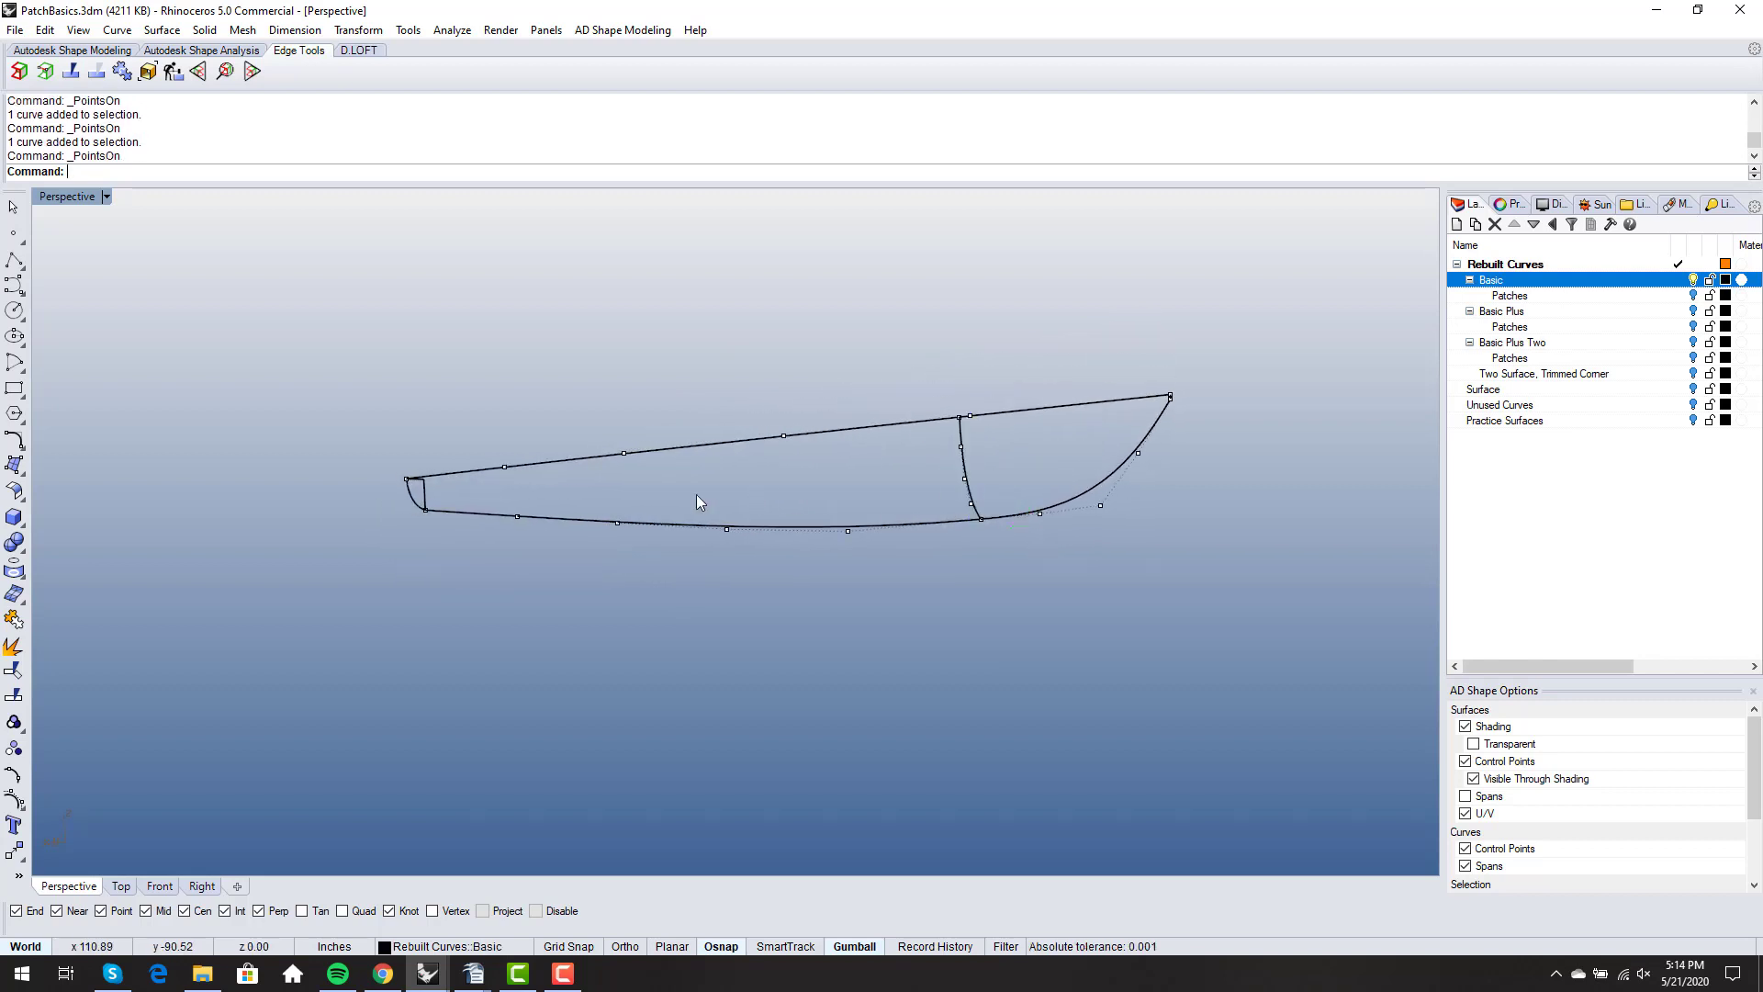
{"action": "scroll", "coordinate": [456, 507], "scroll_direction": "up", "scroll_amount": 3}
{"action": "left_click", "coordinate": [382, 485]}
{"action": "key", "text": "F10"}
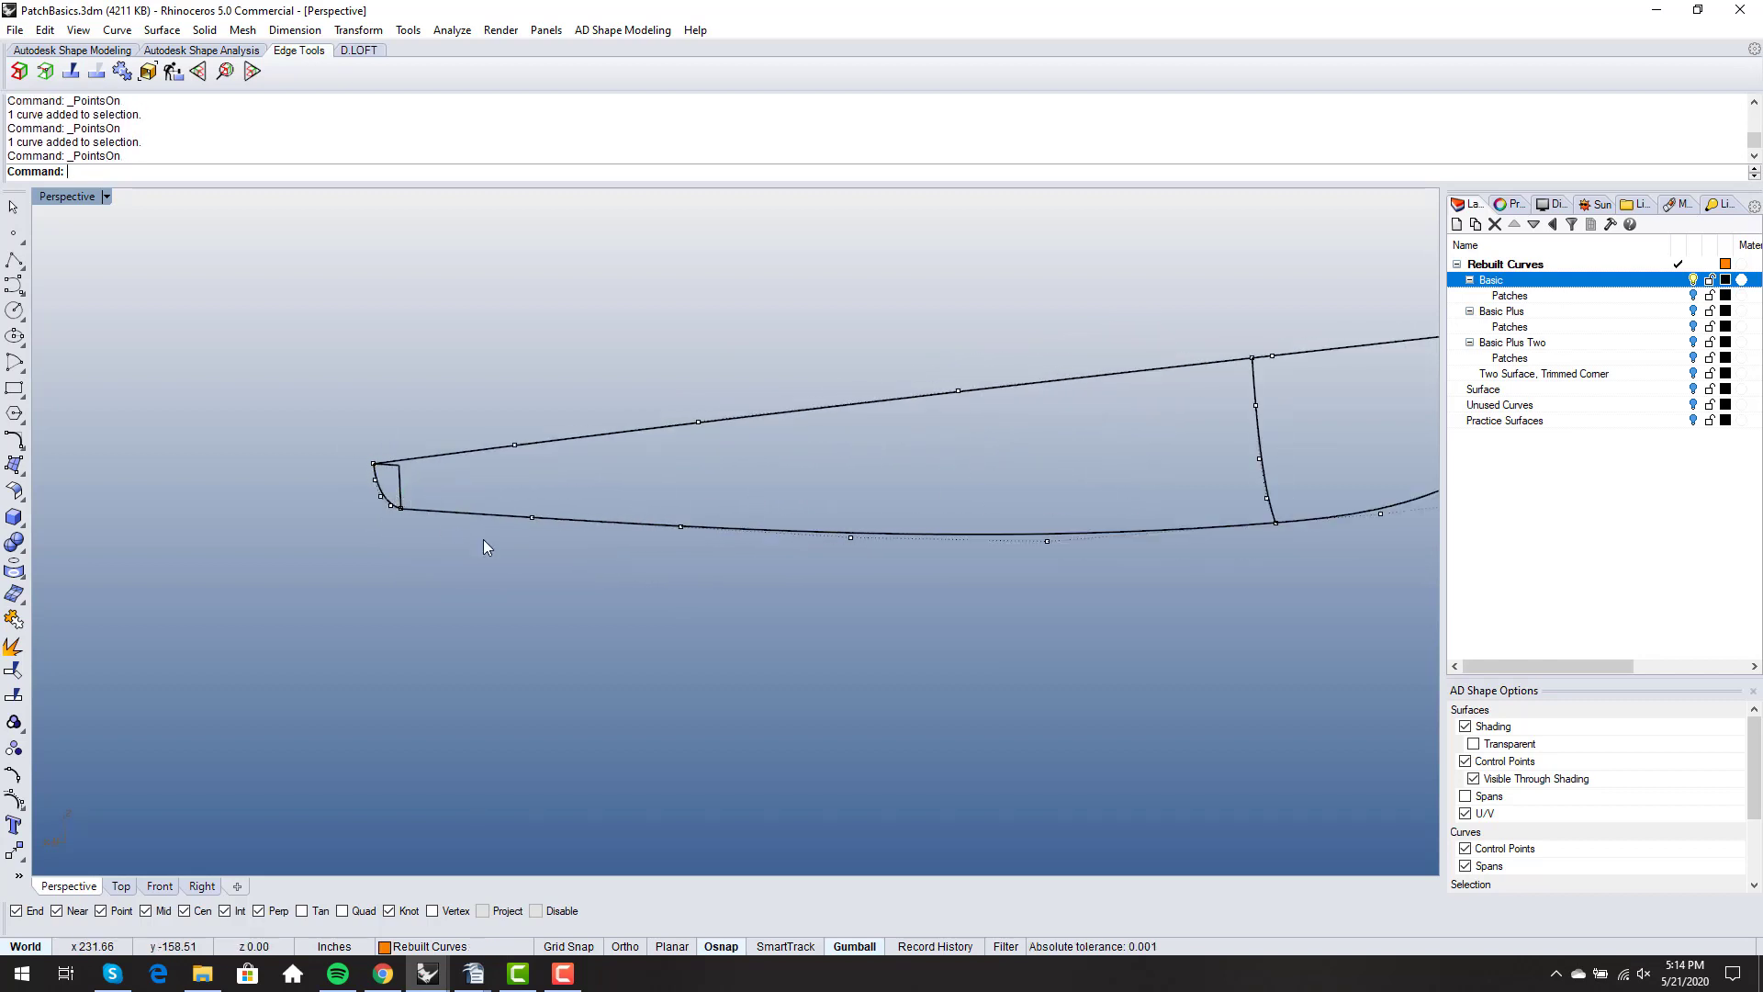
- Display a curvature graph on the hull's sheer, aft keel and bow profile curves
{"action": "right_click_drag", "start_coordinate": [483, 538], "coordinate": [607, 453]}
{"action": "type", "text": "CurvatureGraph"}
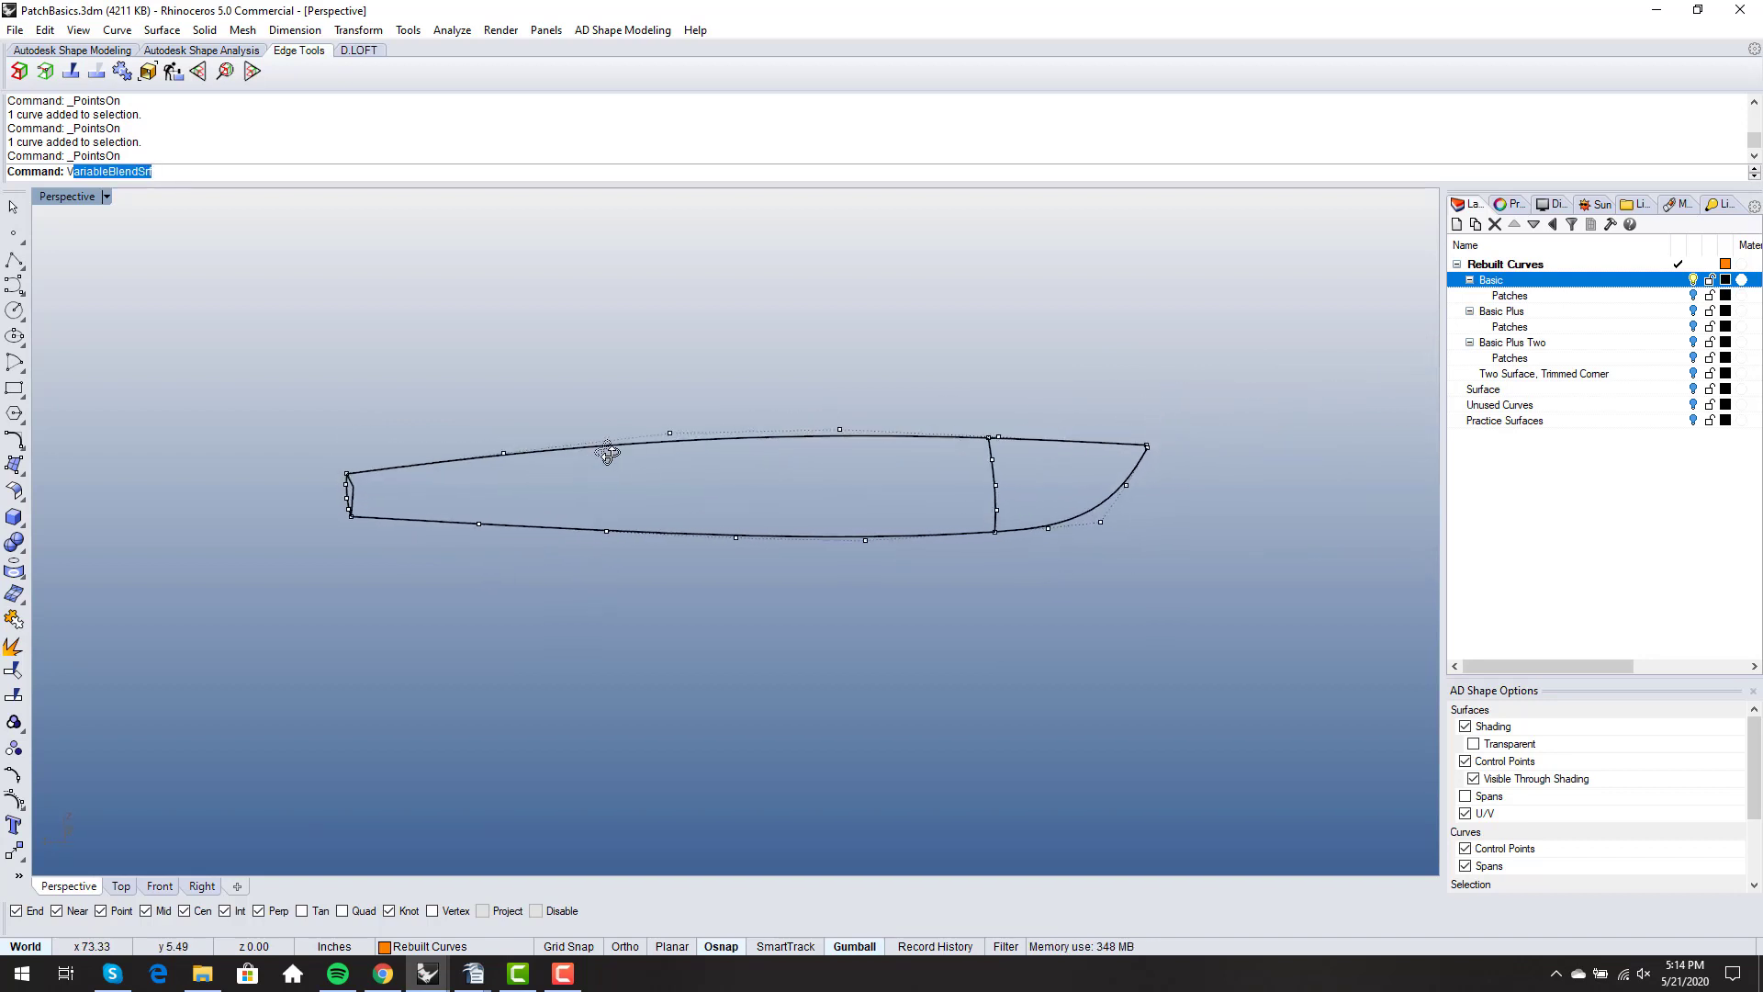
{"action": "key", "text": "Return"}
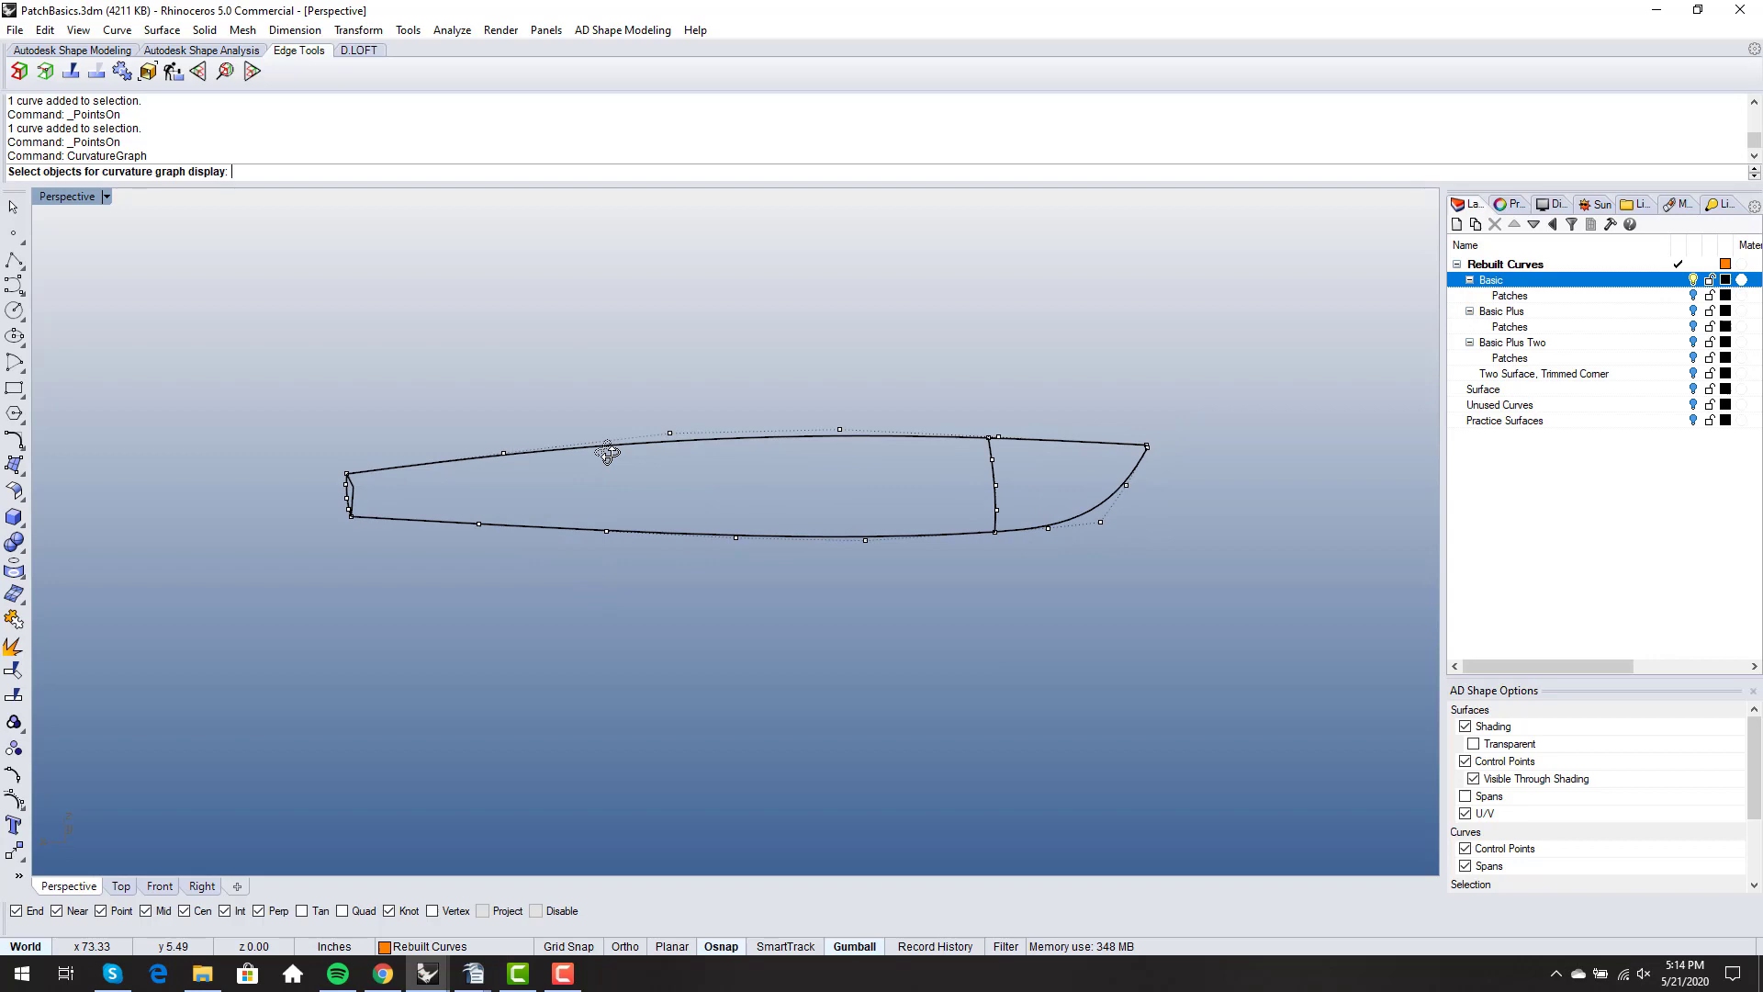
{"action": "left_click", "coordinate": [665, 441]}
{"action": "left_click", "coordinate": [707, 534]}
{"action": "left_click", "coordinate": [1108, 505]}
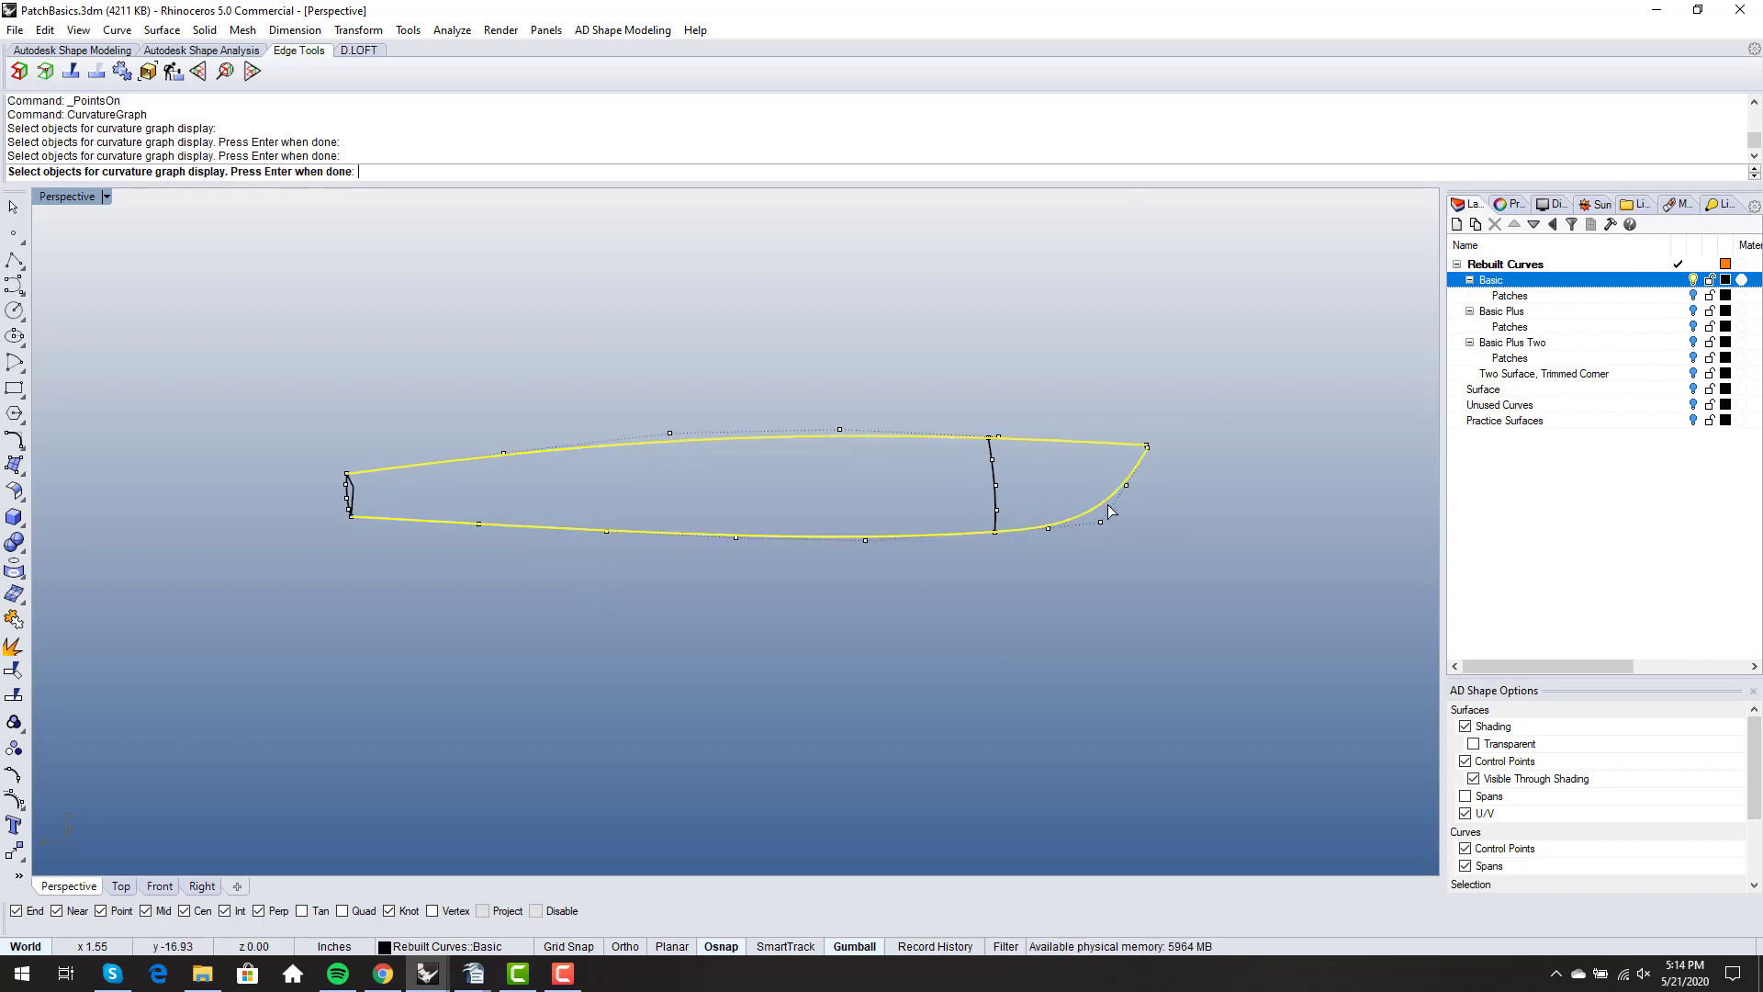
{"action": "key", "text": "Return"}
{"action": "right_click_drag", "start_coordinate": [1105, 511], "coordinate": [1046, 601]}
{"action": "scroll", "coordinate": [704, 543], "scroll_direction": "down", "scroll_amount": 4}
{"action": "right_click_drag", "start_coordinate": [703, 543], "coordinate": [575, 503]}
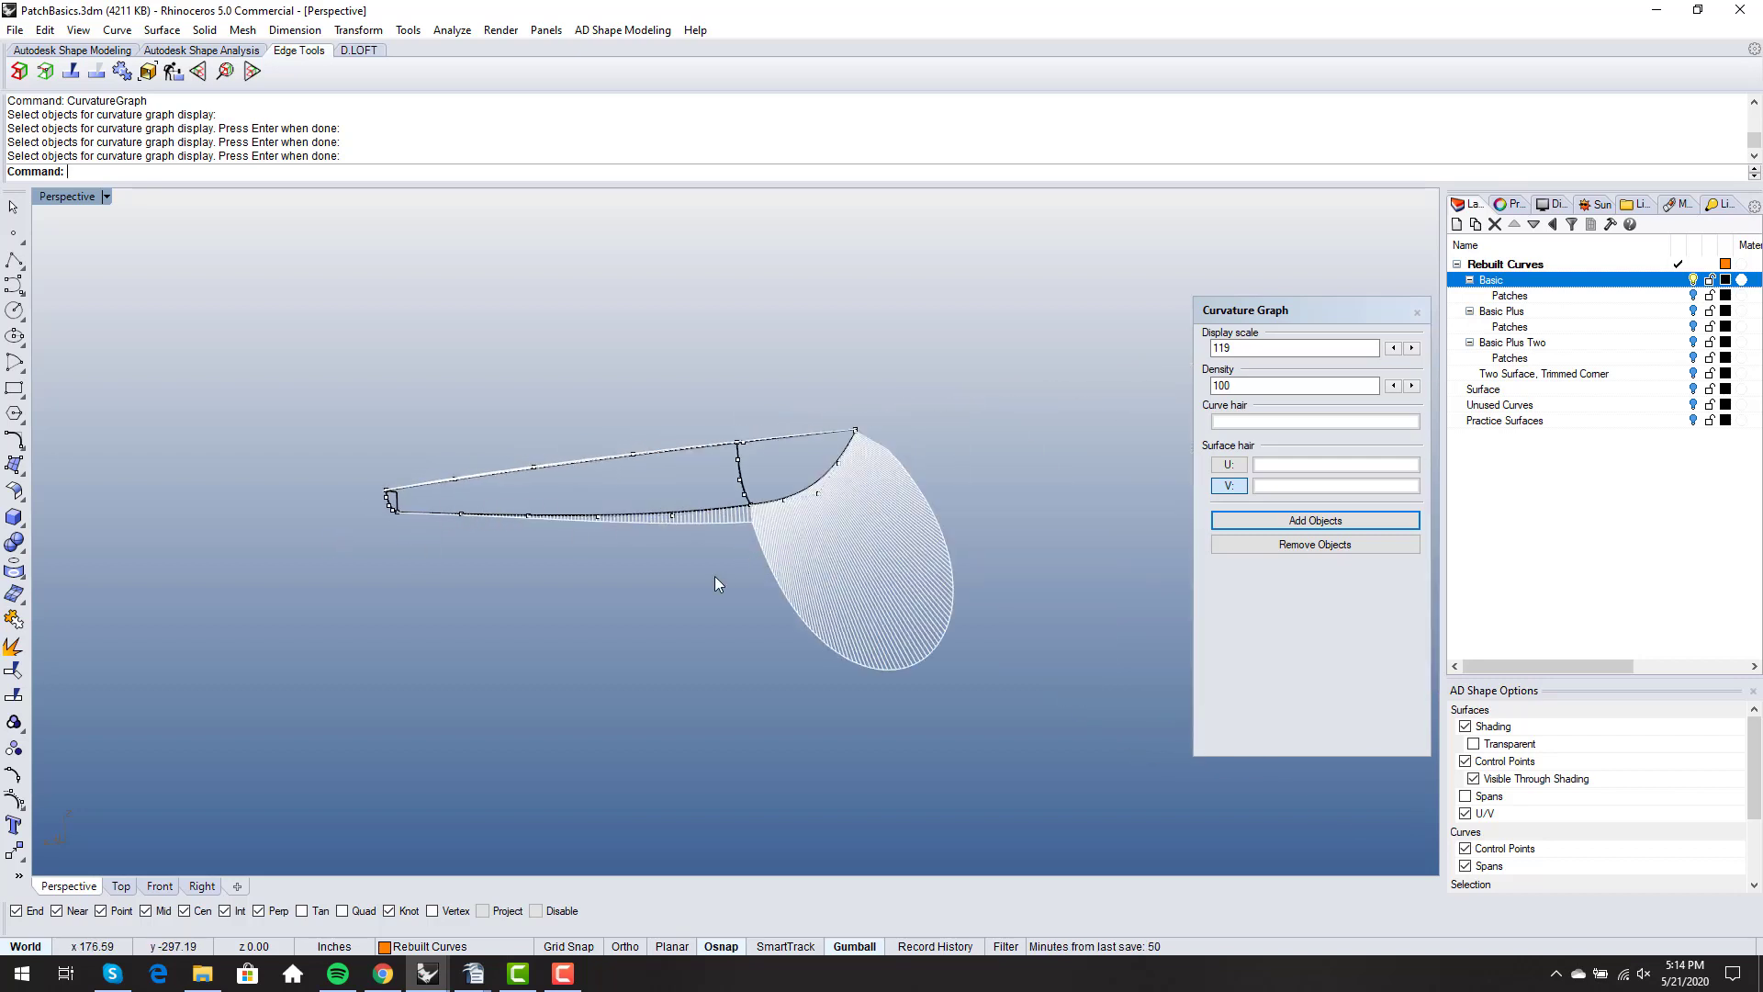
- Try raising the keel curve's control point nearest the transom against the curvature graph, and undo the move
{"action": "scroll", "coordinate": [439, 523], "scroll_direction": "up", "scroll_amount": 5}
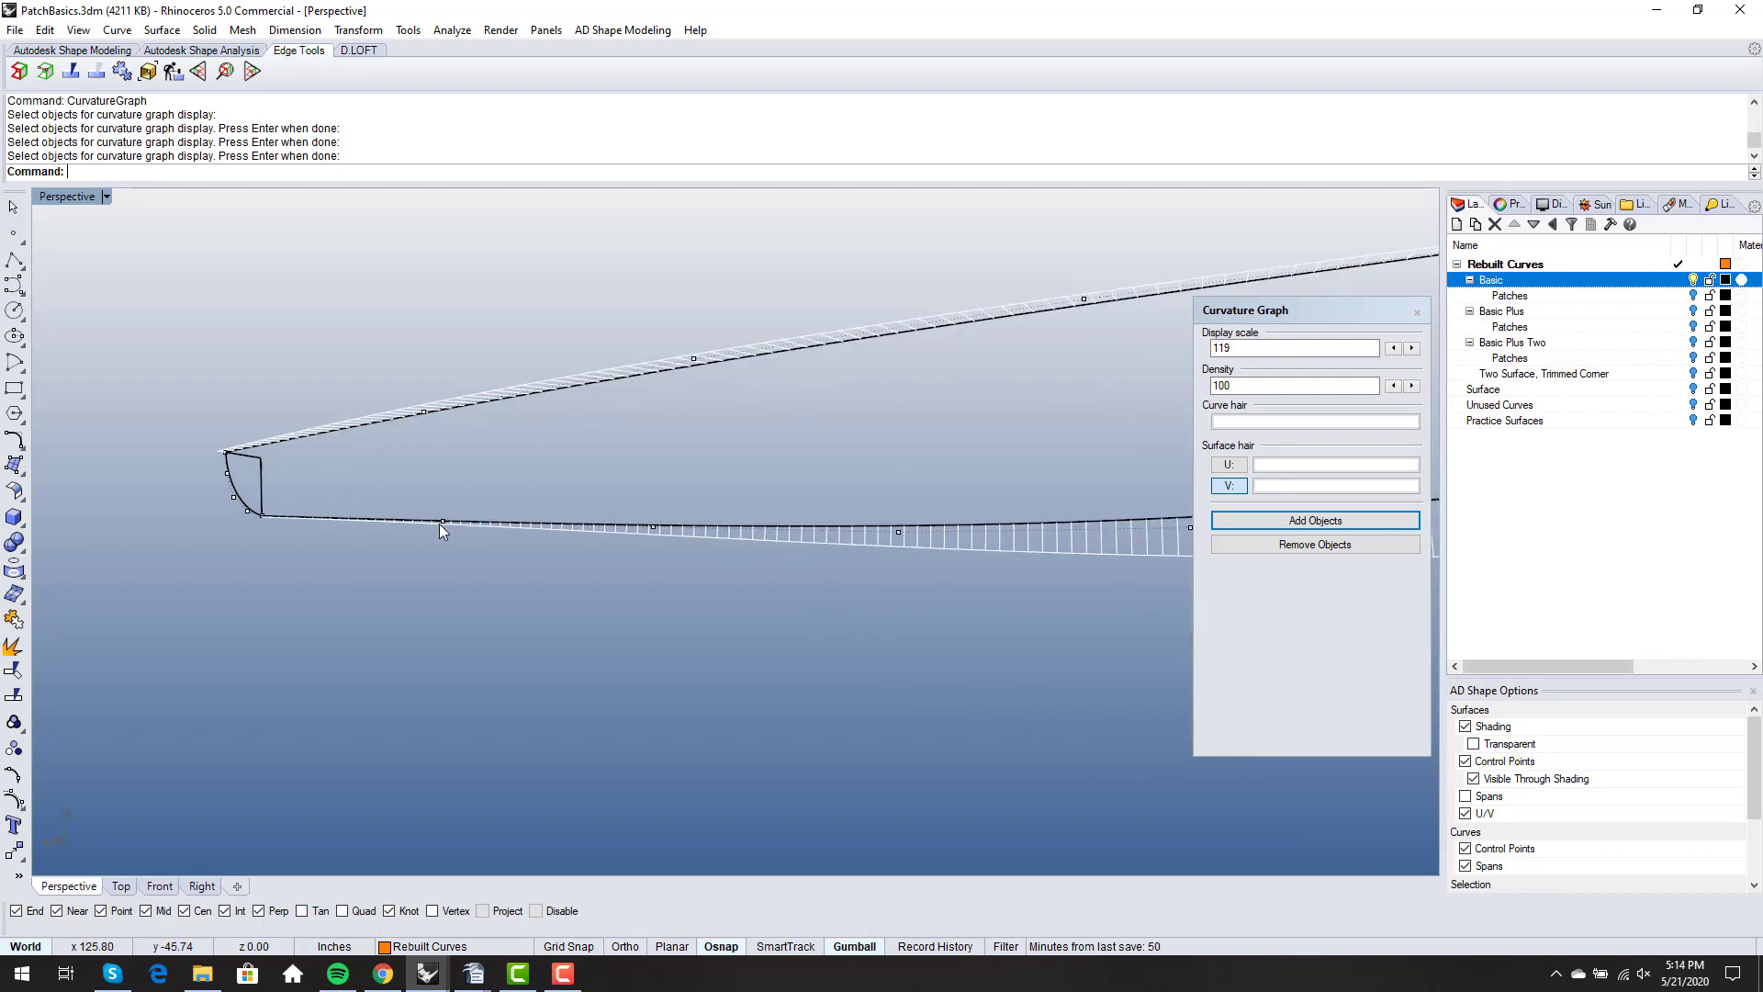
{"action": "left_click", "coordinate": [441, 523]}
{"action": "scroll", "coordinate": [439, 523], "scroll_direction": "down", "scroll_amount": 6}
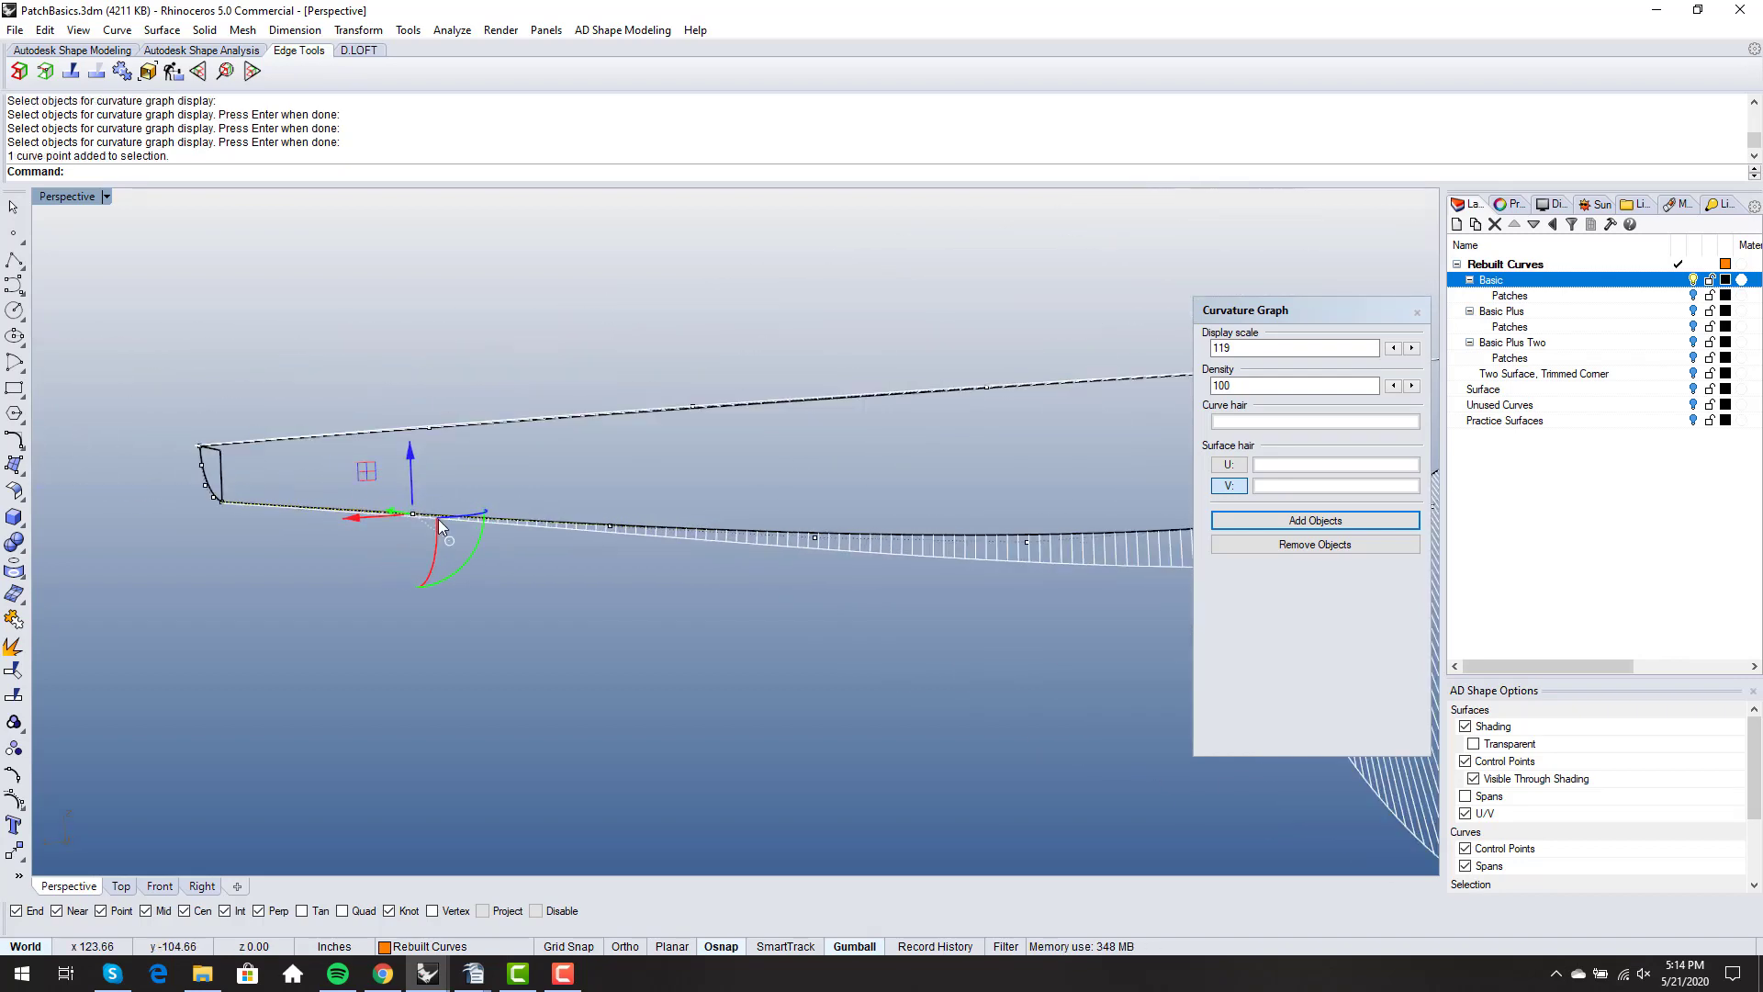
{"action": "scroll", "coordinate": [430, 479], "scroll_direction": "up", "scroll_amount": 3}
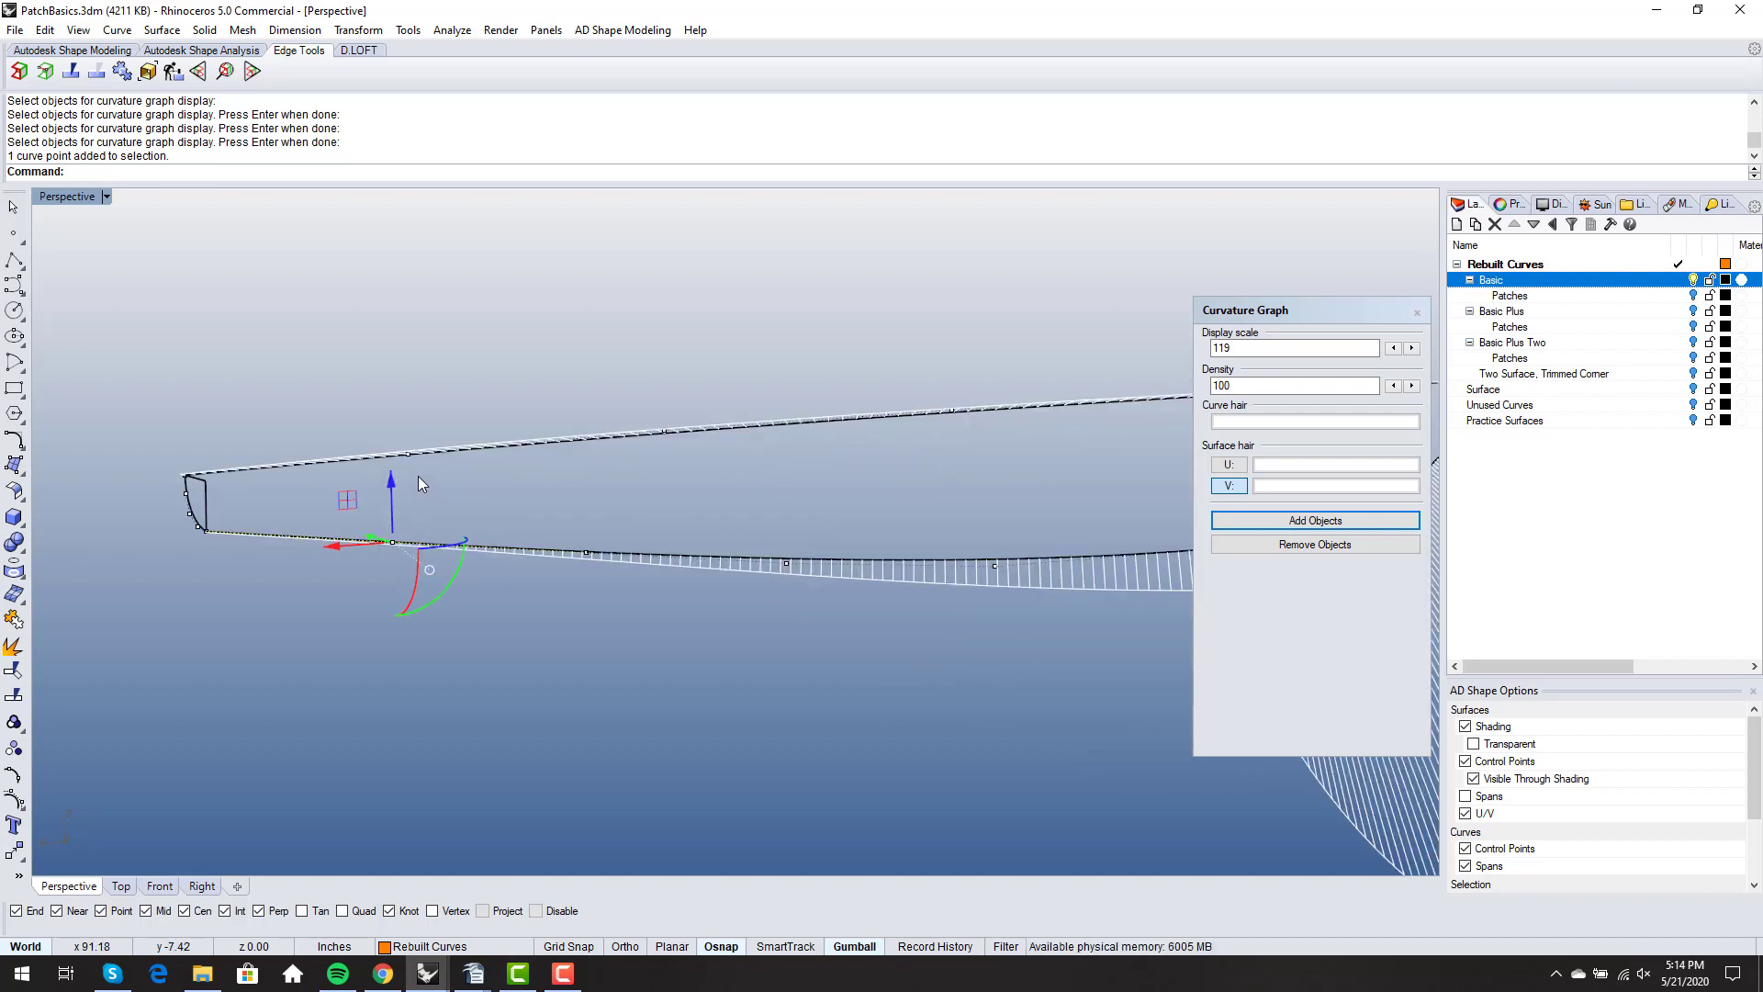
{"action": "left_click_drag", "start_coordinate": [394, 483], "coordinate": [386, 477]}
{"action": "left_click", "coordinate": [382, 589]}
{"action": "right_click_drag", "start_coordinate": [382, 589], "coordinate": [390, 577]}
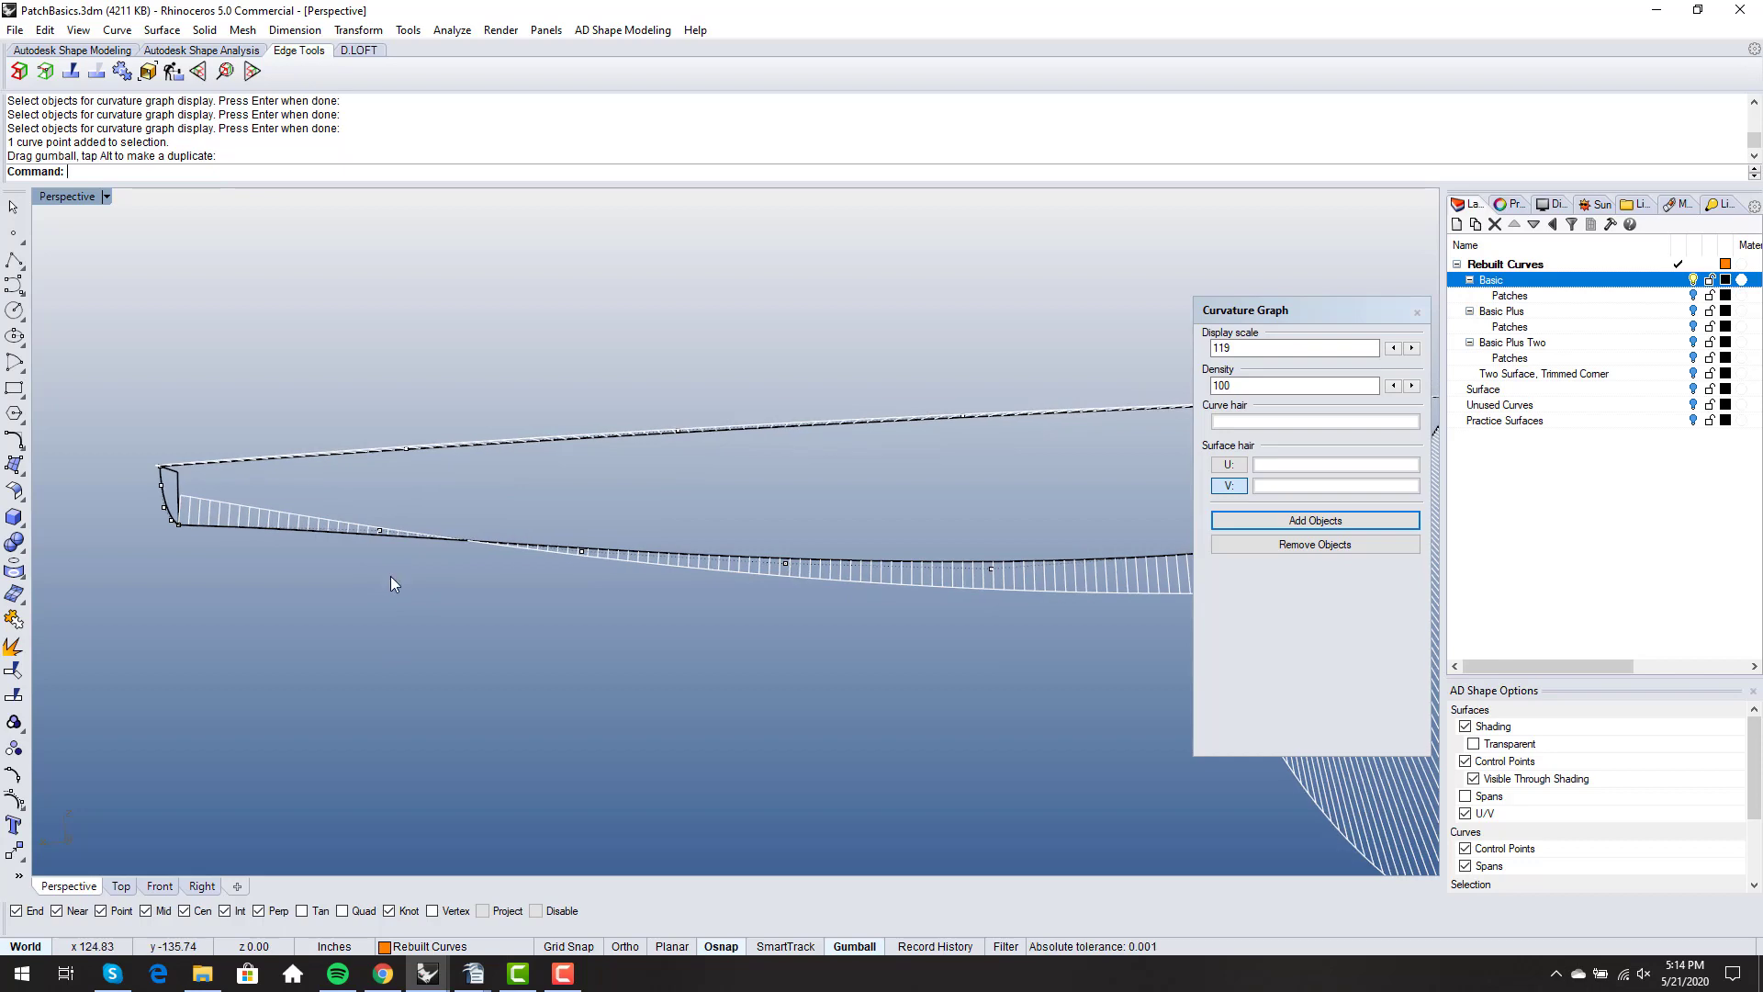
{"action": "scroll", "coordinate": [390, 576], "scroll_direction": "down", "scroll_amount": 3}
{"action": "key", "text": "ctrl+z"}
{"action": "key", "text": "Escape"}
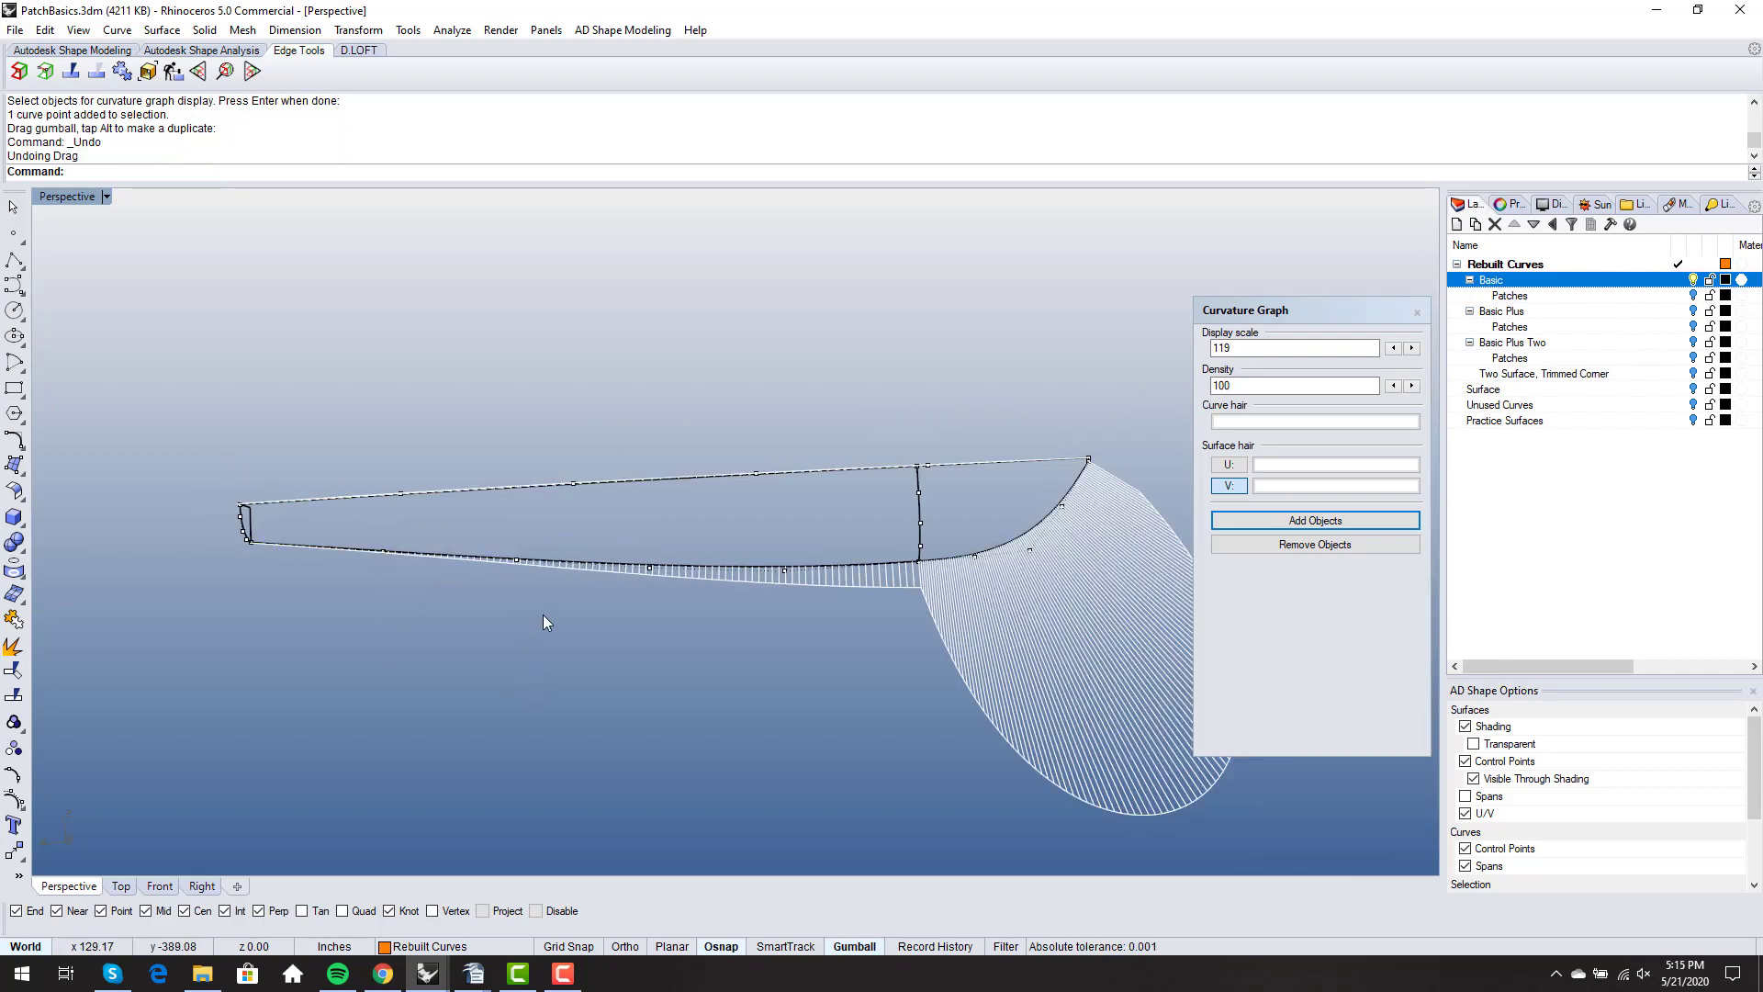
- Close the curvature graph and review the rebuilt curves from several angles, including the small gap at the bow tip
{"action": "right_click_drag", "start_coordinate": [562, 616], "coordinate": [964, 487]}
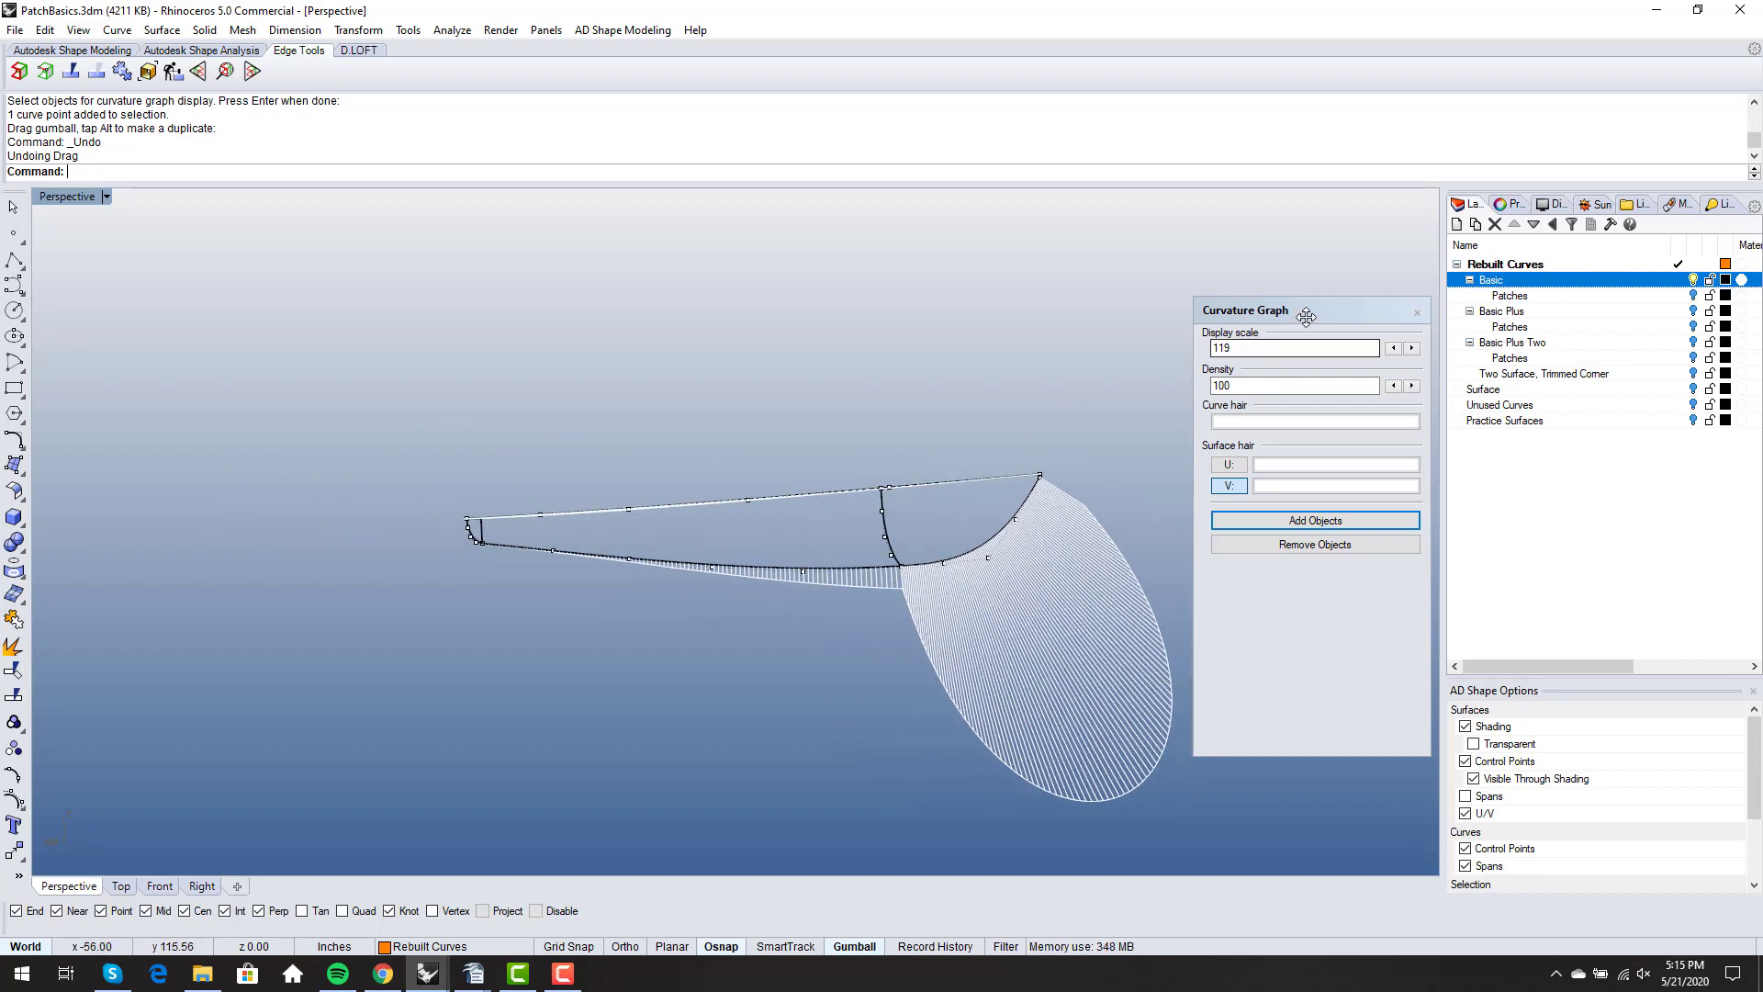
{"action": "left_click", "coordinate": [1417, 315]}
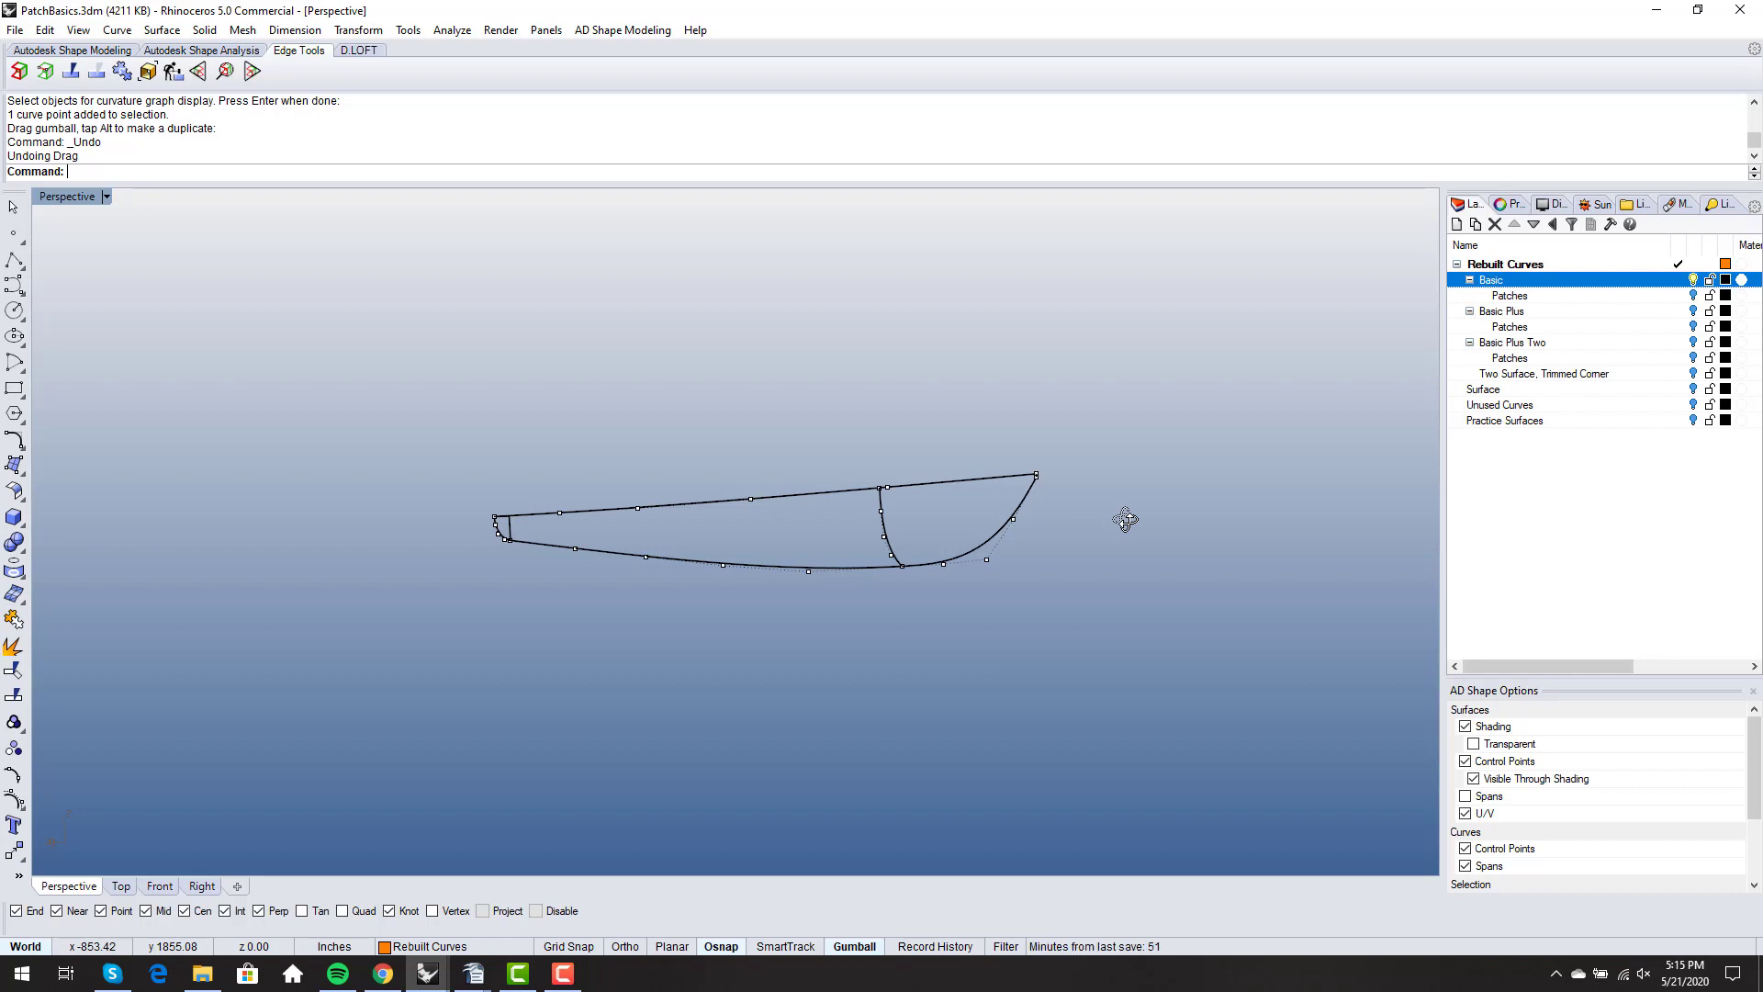
{"action": "right_click_drag", "start_coordinate": [1125, 519], "coordinate": [1042, 468]}
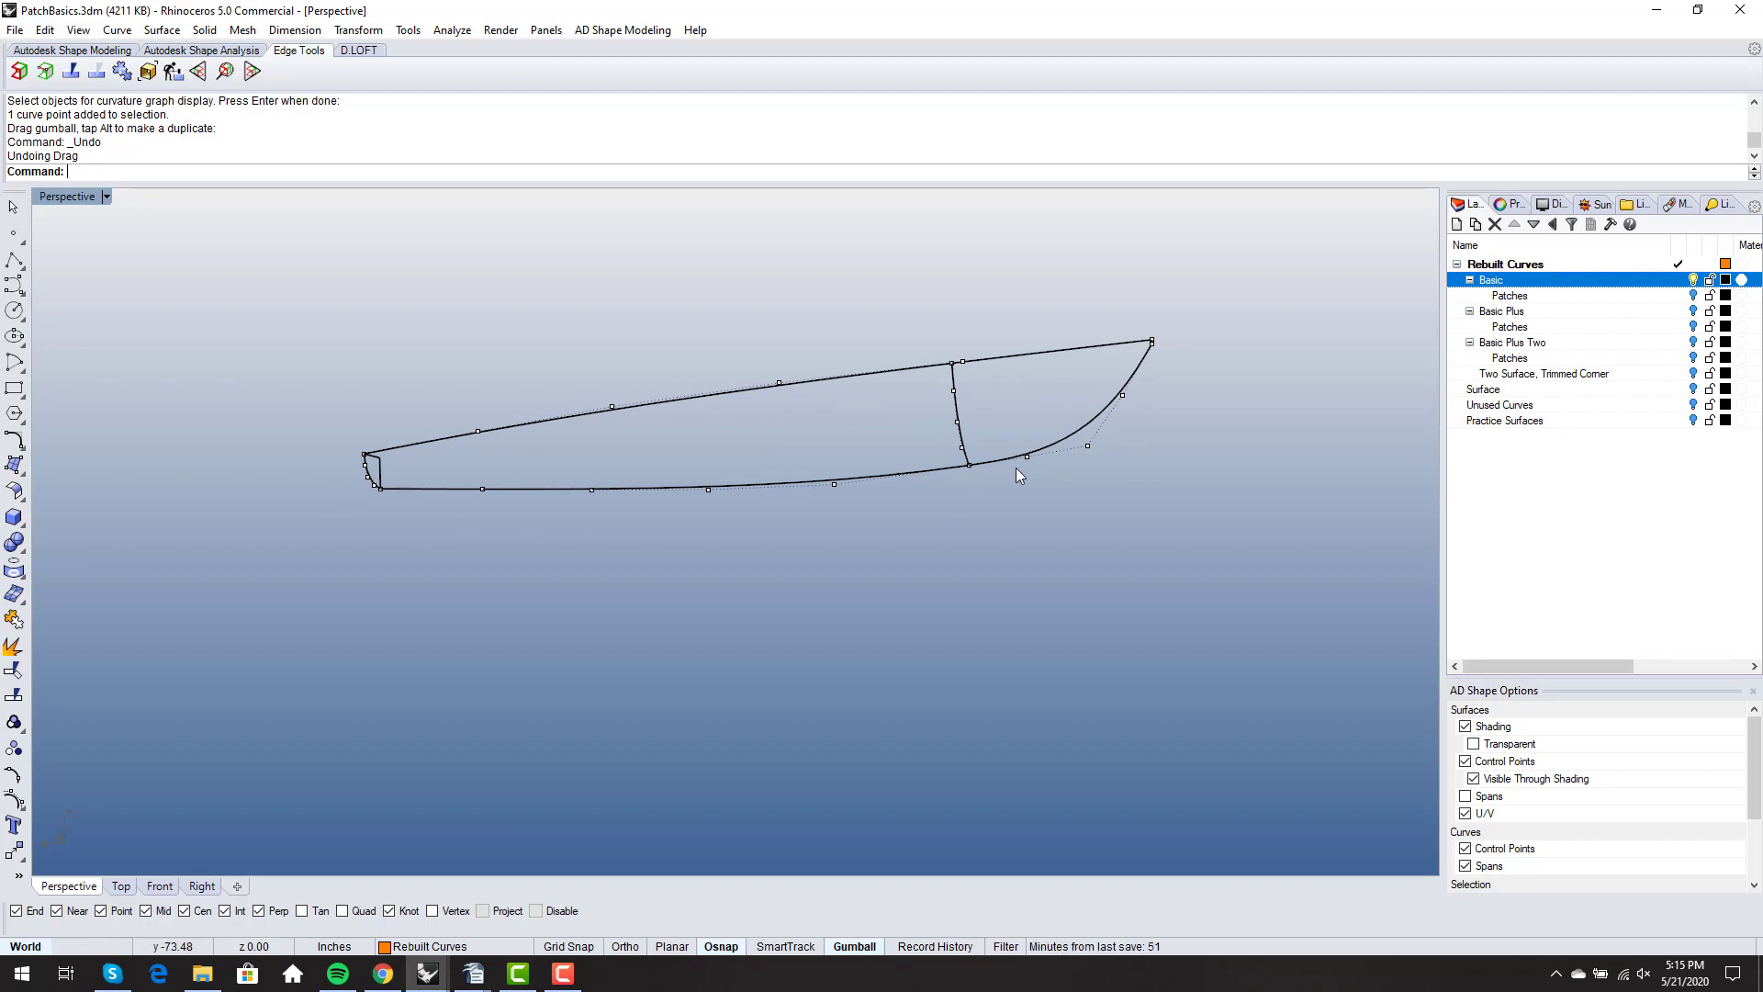
{"action": "right_click_drag", "start_coordinate": [1021, 466], "coordinate": [1236, 444]}
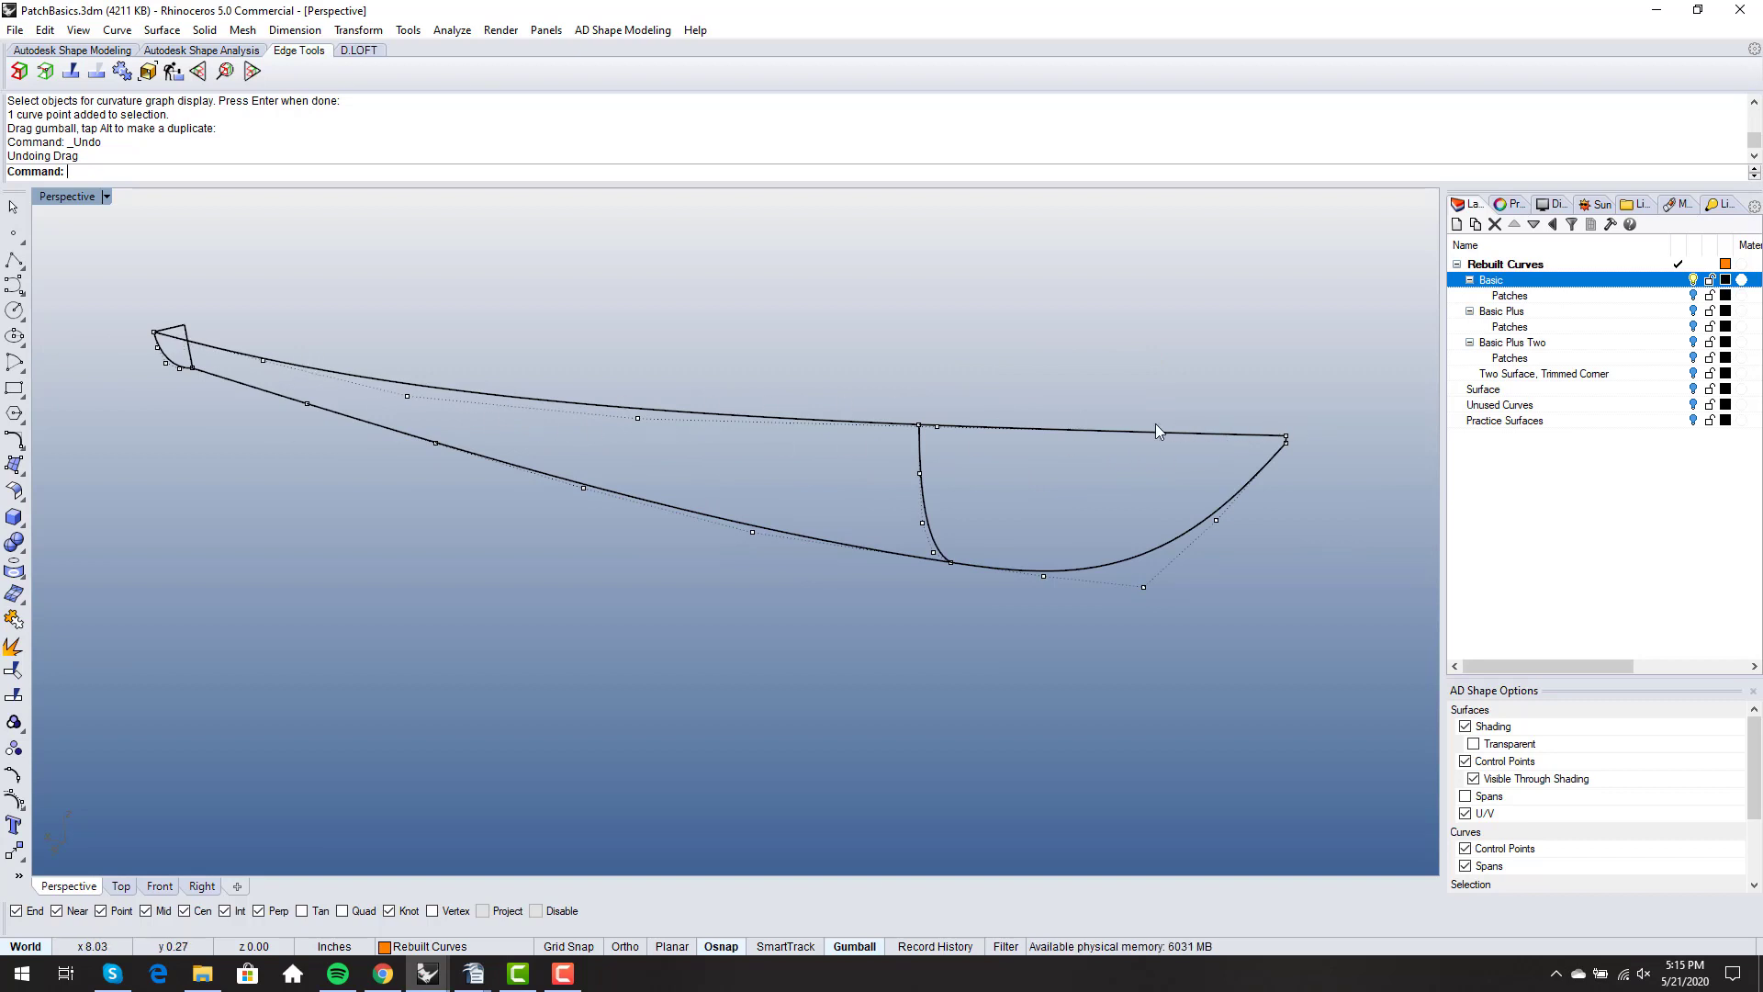
{"action": "right_click_drag", "start_coordinate": [1203, 464], "coordinate": [1241, 389]}
{"action": "scroll", "coordinate": [1154, 349], "scroll_direction": "up", "scroll_amount": 6}
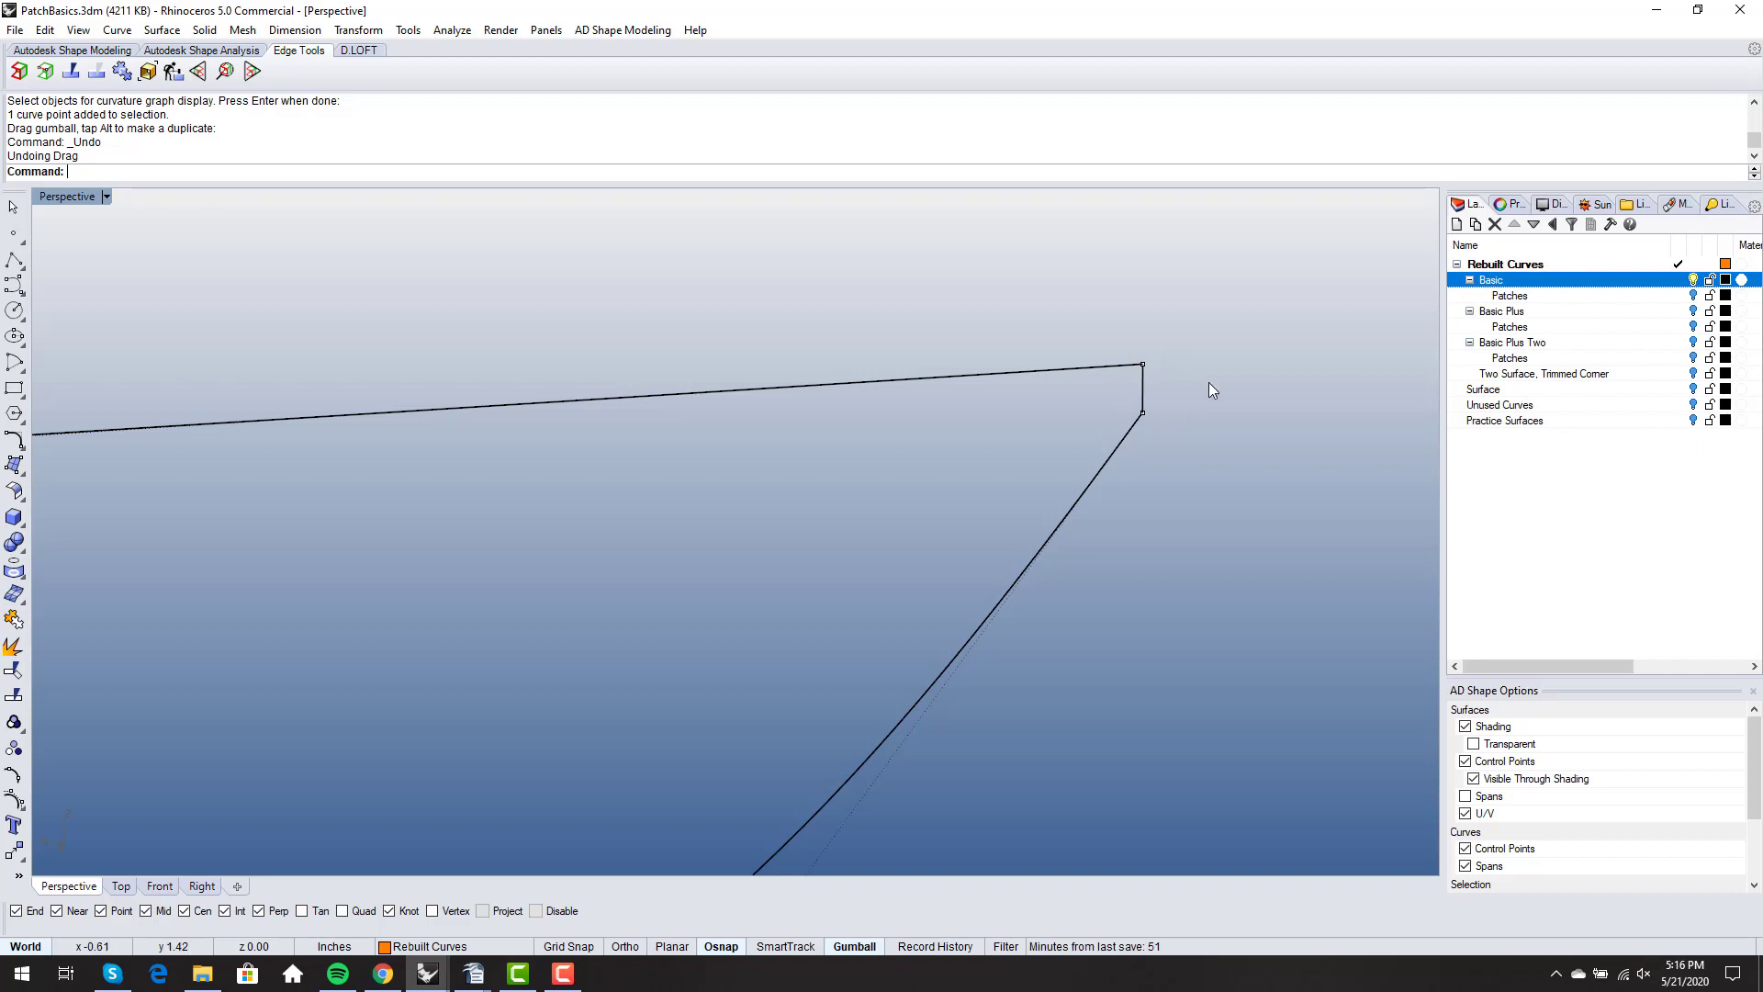
{"action": "scroll", "coordinate": [1082, 373], "scroll_direction": "down", "scroll_amount": 5}
{"action": "right_click_drag", "start_coordinate": [1081, 373], "coordinate": [1155, 348]}
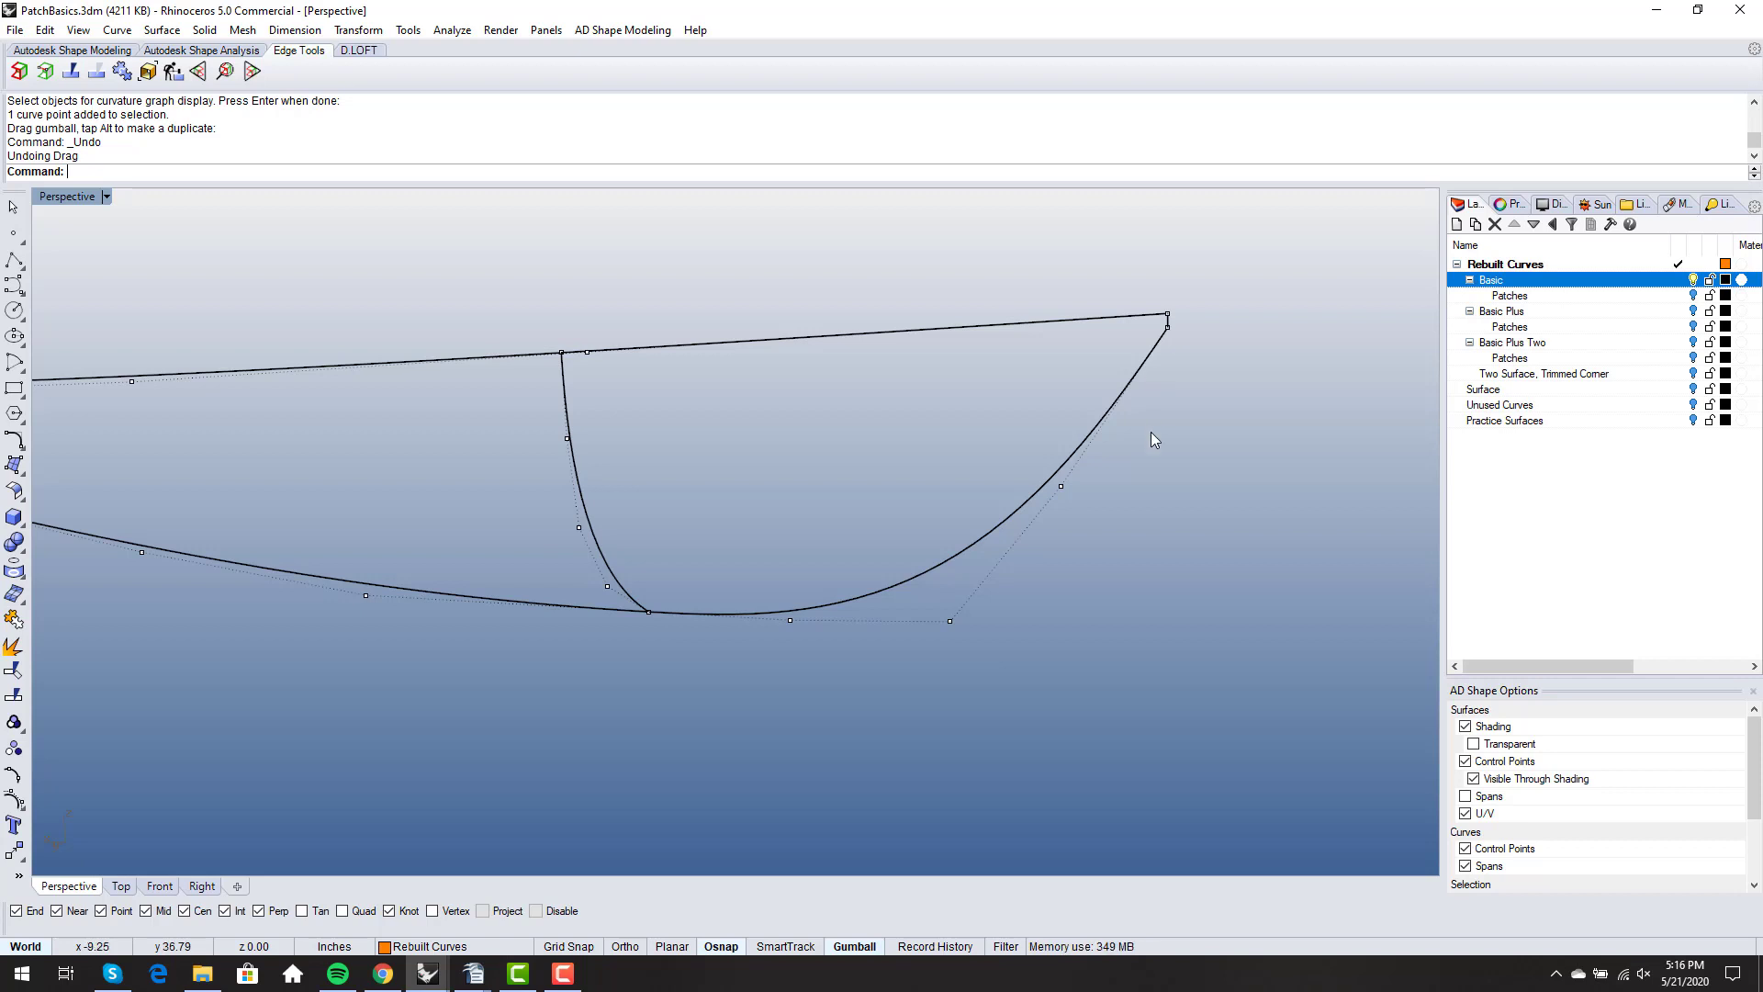
{"action": "right_click_drag", "start_coordinate": [1154, 439], "coordinate": [1083, 455]}
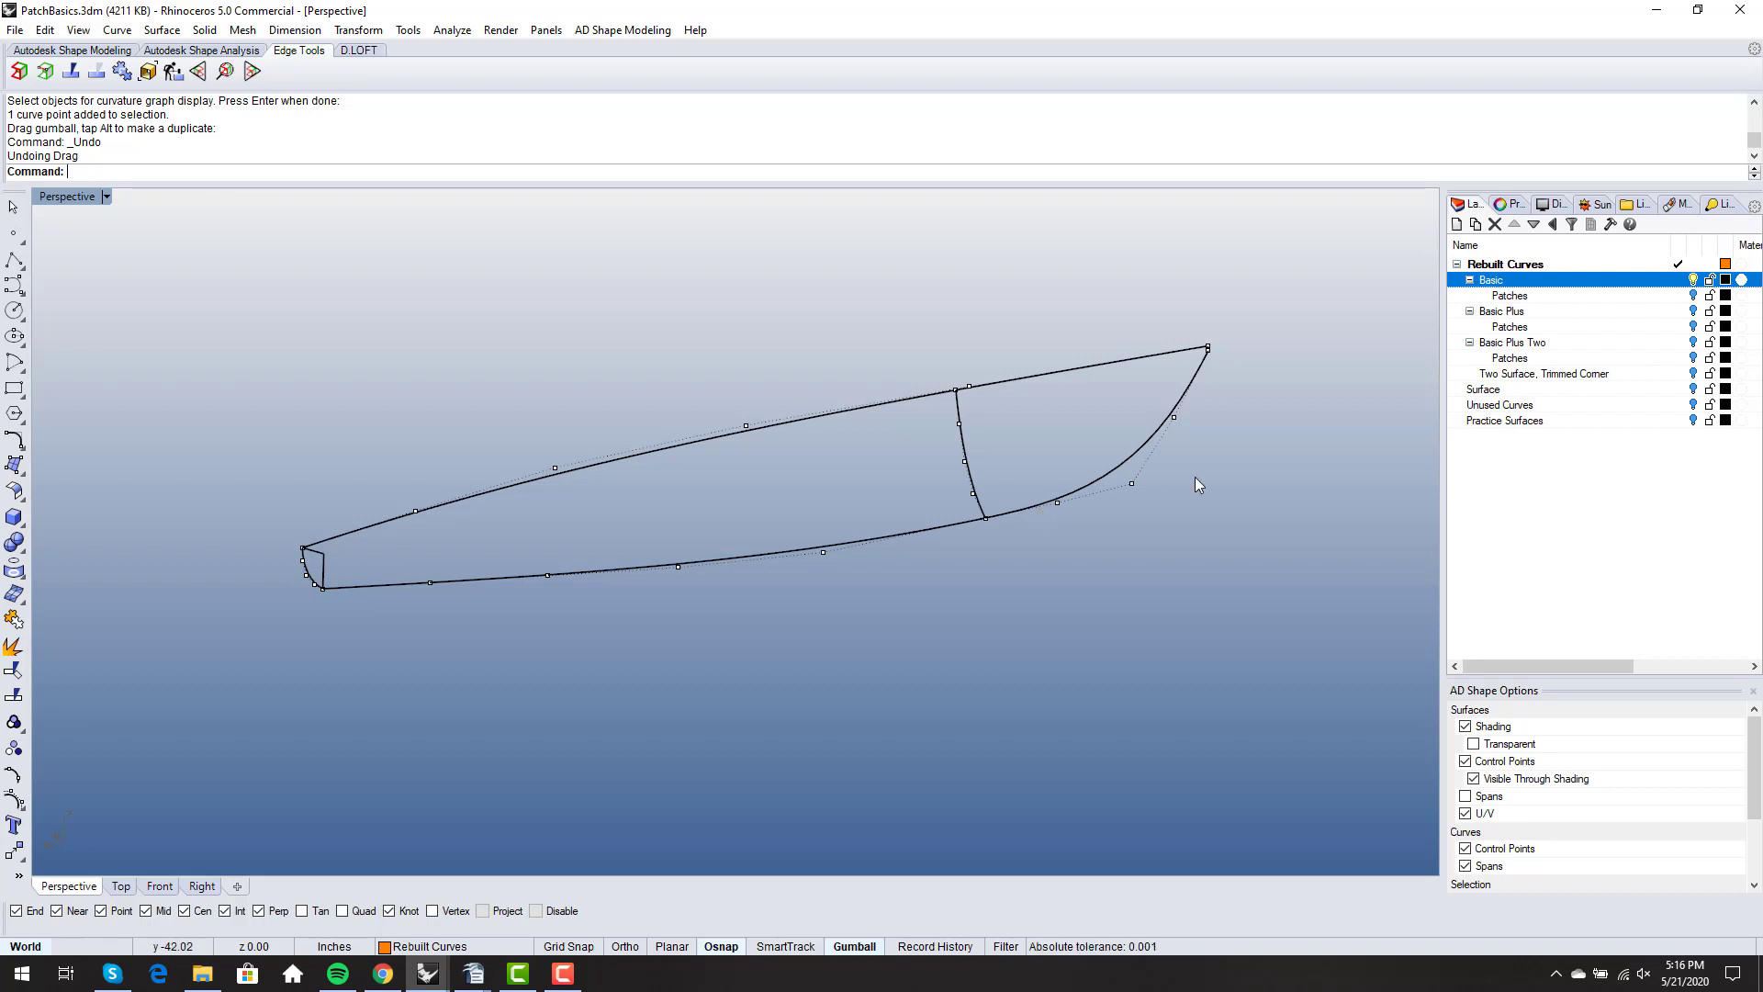
- Show the Patches sublayer of Basic, select its aft and forward hull surfaces in turn, and clear the selection
{"action": "left_click", "coordinate": [1693, 295]}
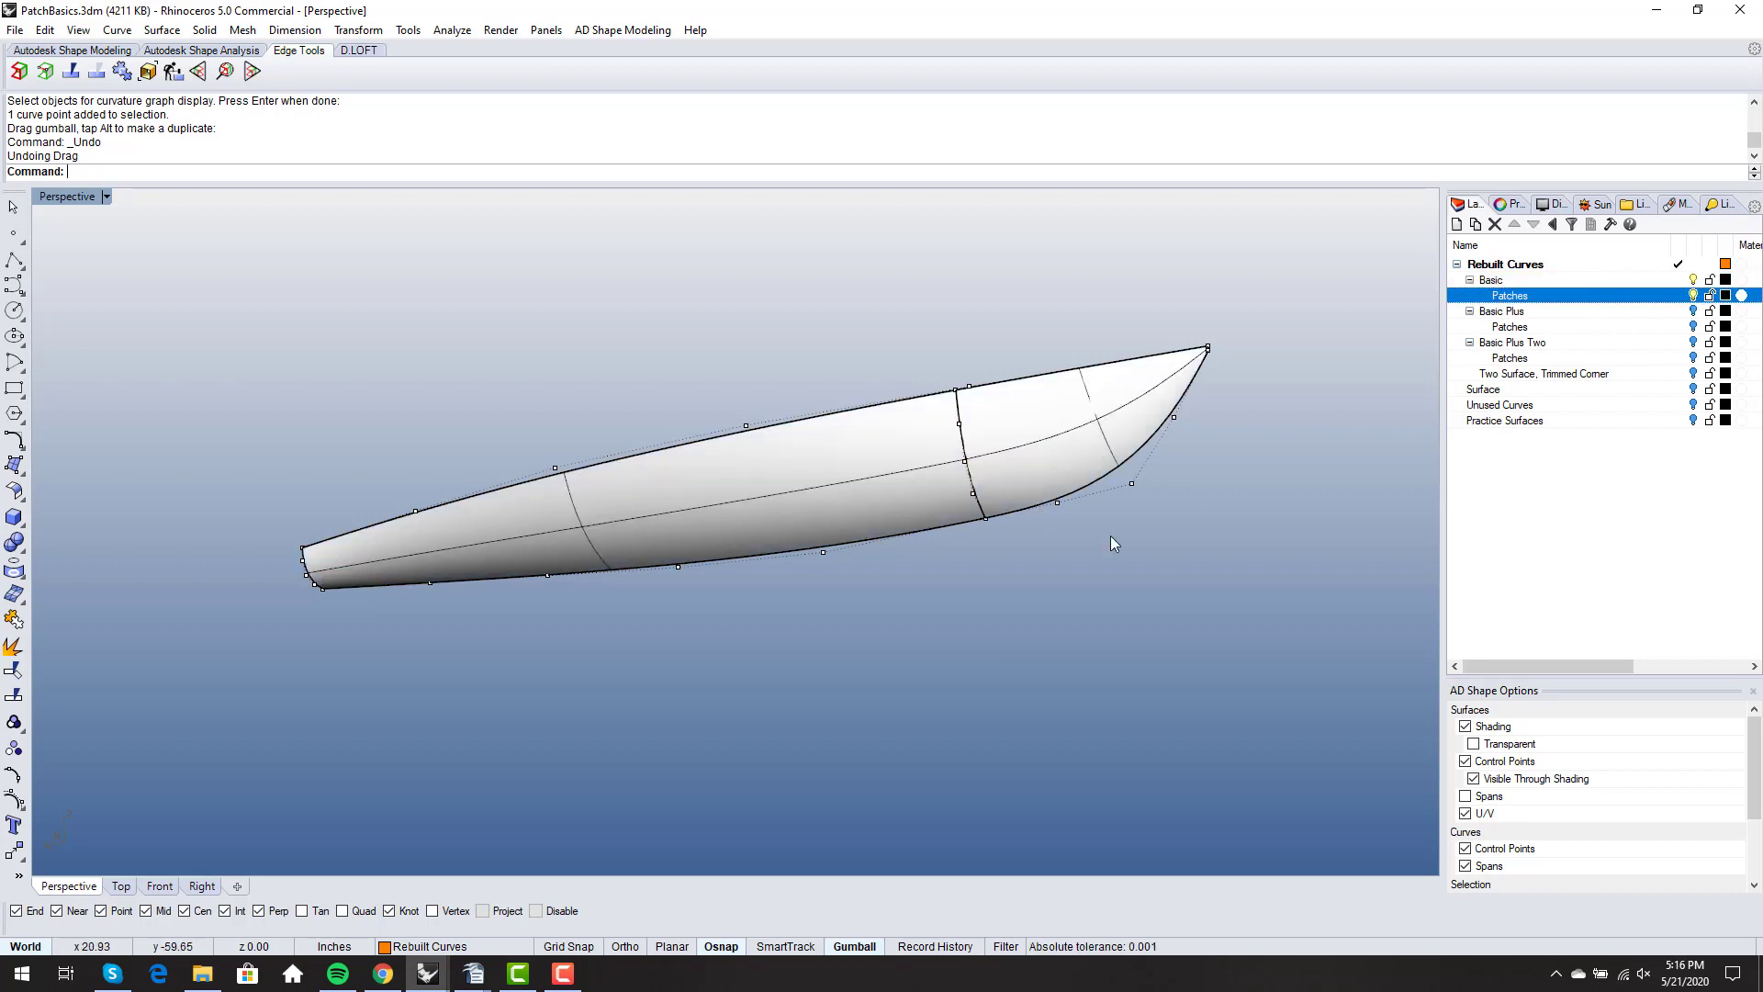
{"action": "right_click_drag", "start_coordinate": [1110, 536], "coordinate": [1051, 536]}
{"action": "left_click", "coordinate": [772, 498]}
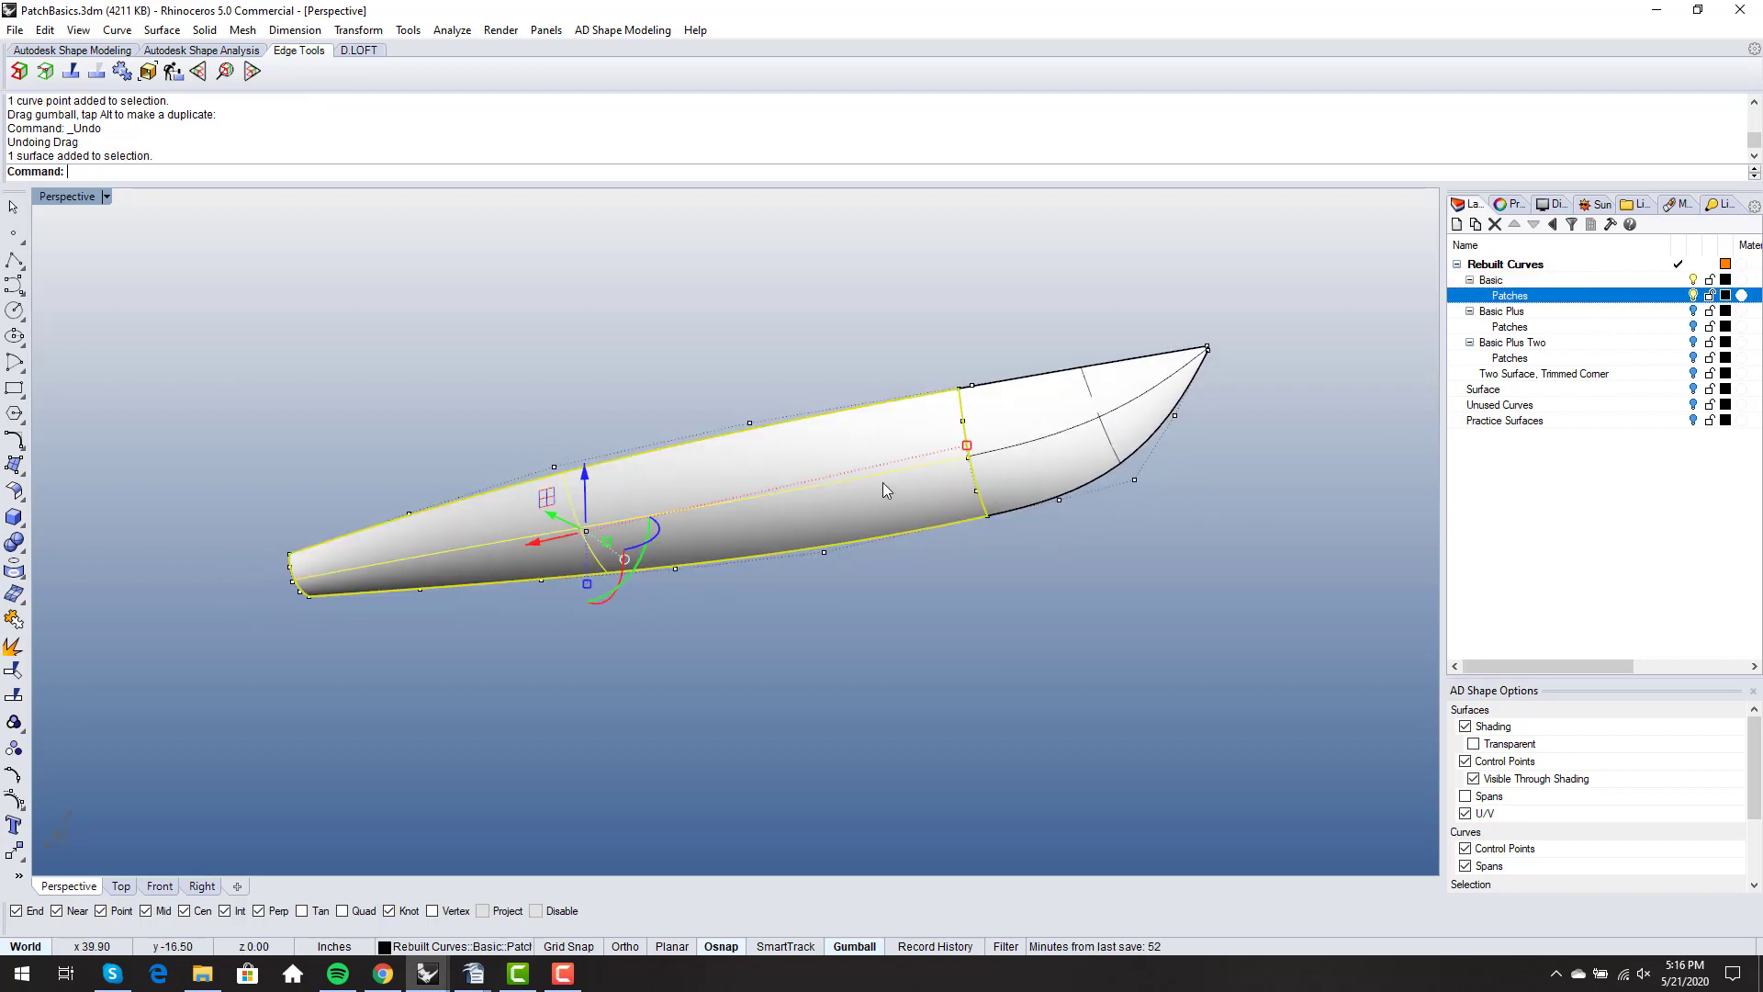
{"action": "left_click", "coordinate": [1014, 460]}
{"action": "left_click", "coordinate": [1002, 555]}
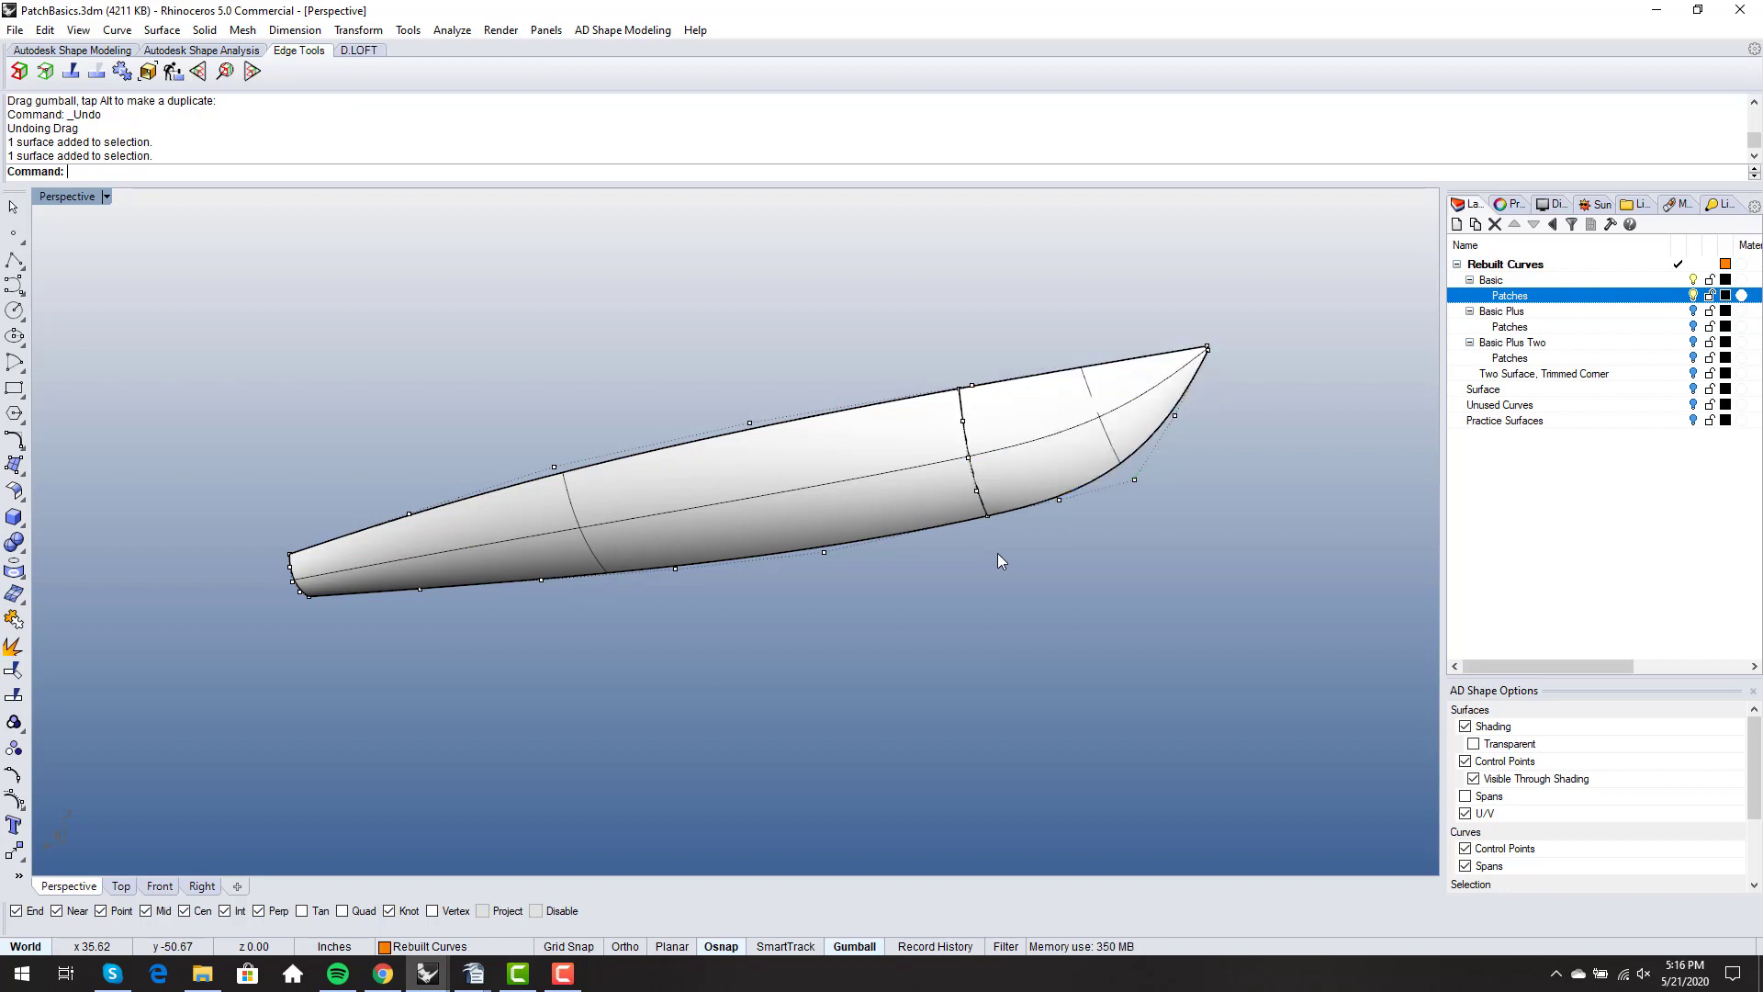
- Inspect the two hull patches from several angles and select the aft surface
{"action": "right_click_drag", "start_coordinate": [997, 553], "coordinate": [988, 517]}
{"action": "scroll", "coordinate": [975, 515], "scroll_direction": "up", "scroll_amount": 4}
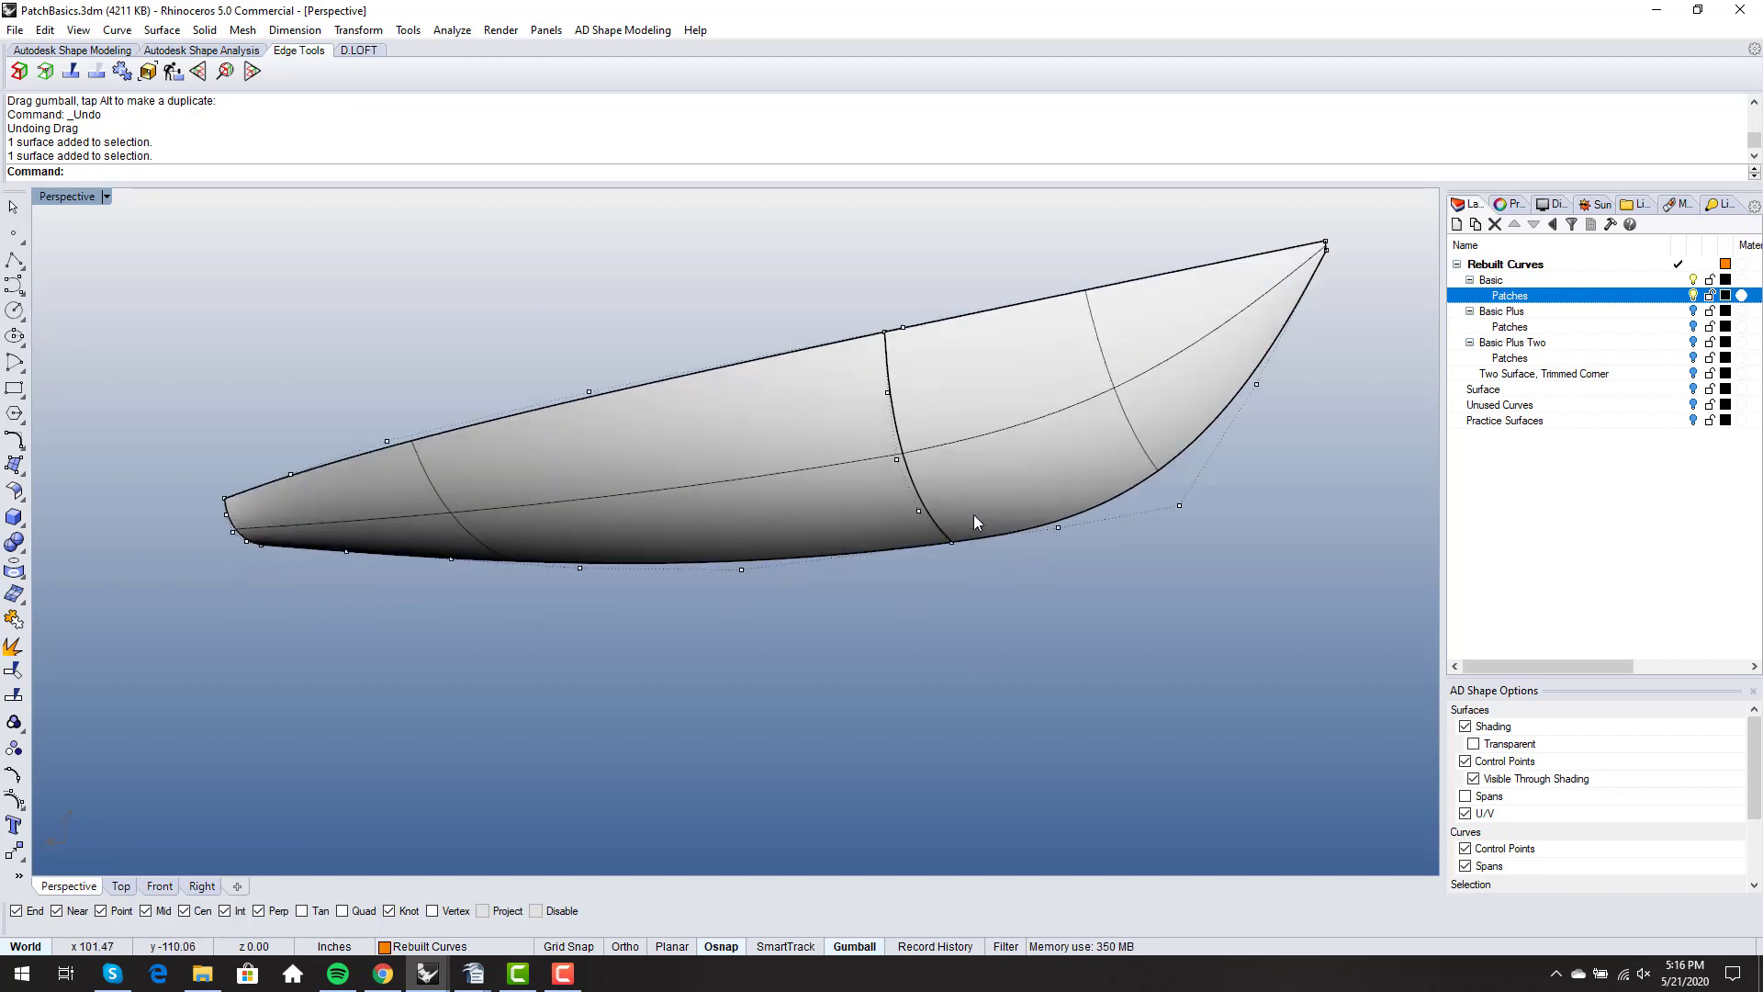
{"action": "scroll", "coordinate": [975, 514], "scroll_direction": "down", "scroll_amount": 2}
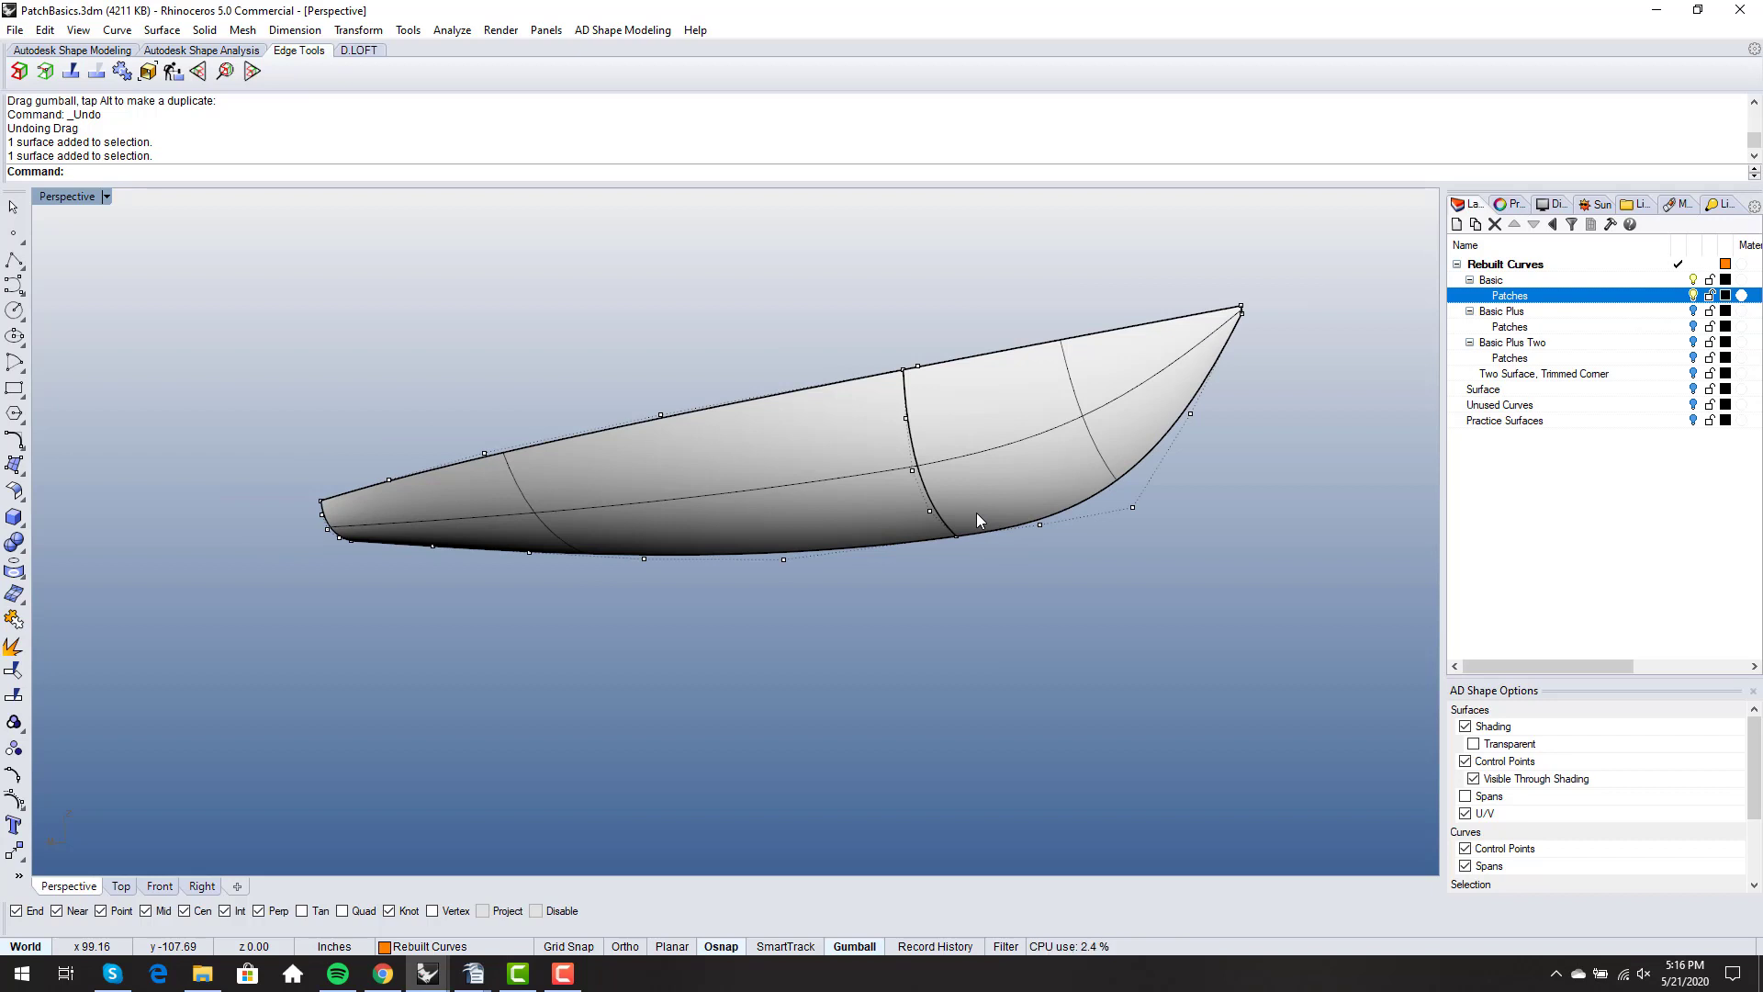
{"action": "right_click_drag", "start_coordinate": [843, 525], "coordinate": [869, 503]}
{"action": "left_click", "coordinate": [869, 503]}
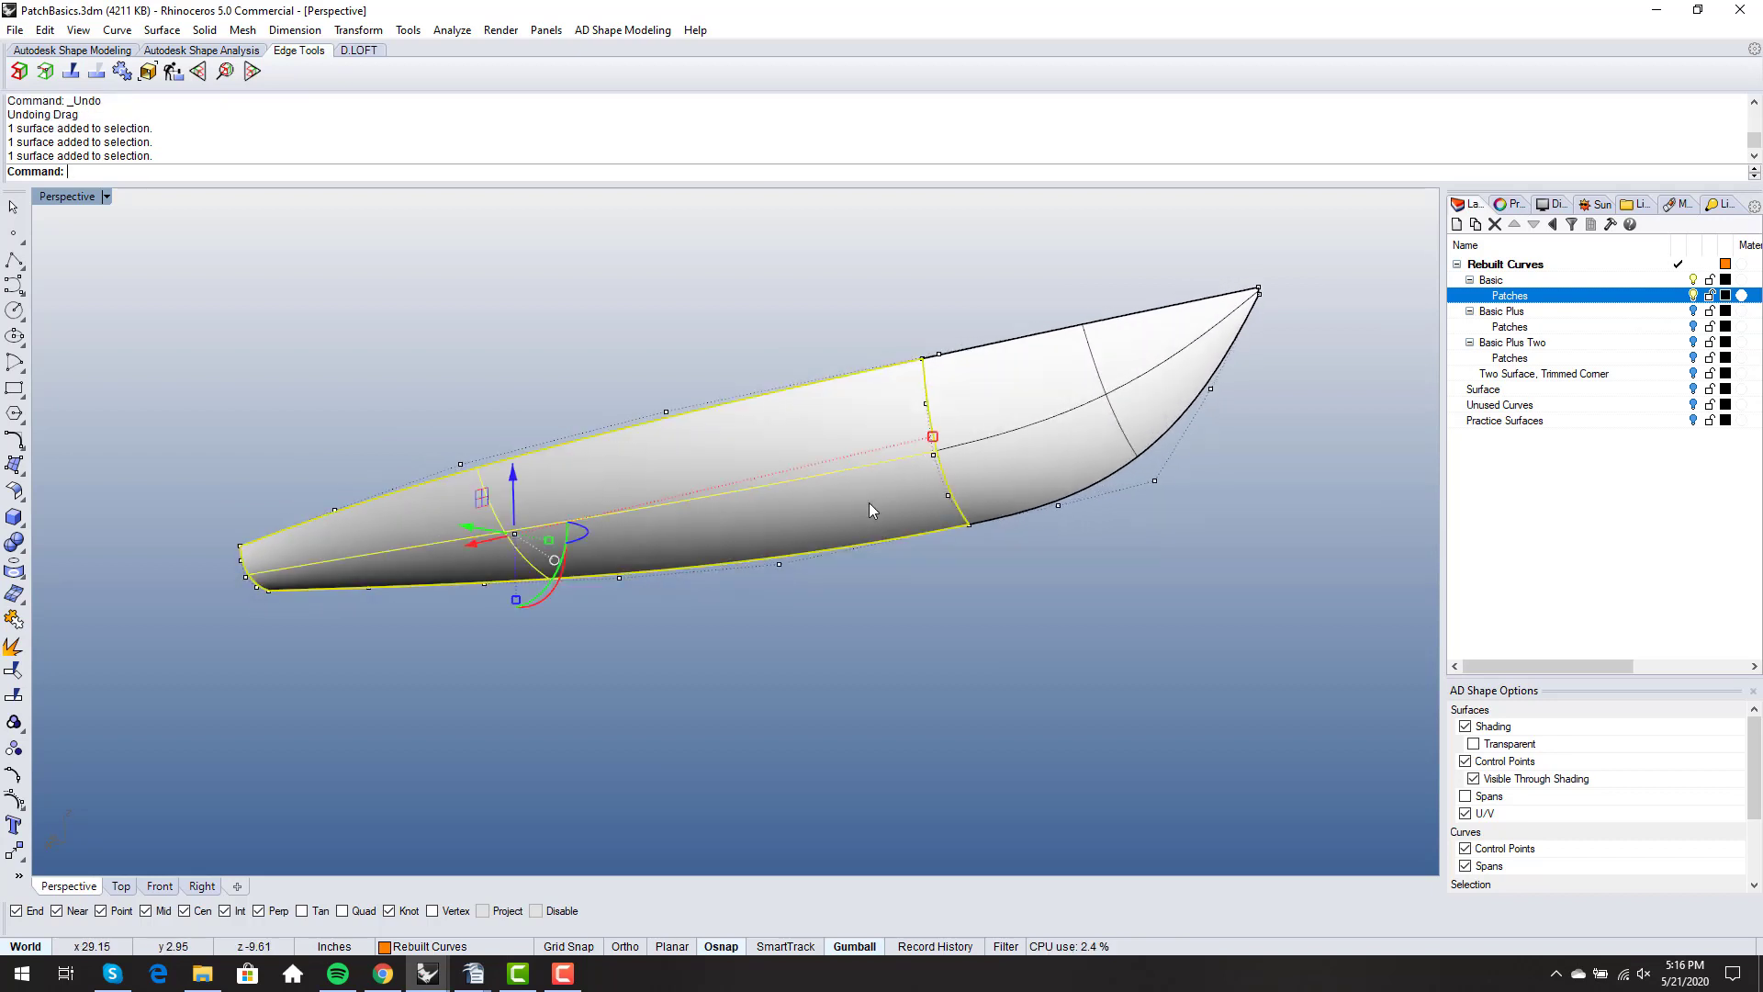
- Turn on the control points of the forward and aft hull surfaces and examine how their rows meet at the shared seam
{"action": "left_click", "coordinate": [1043, 442]}
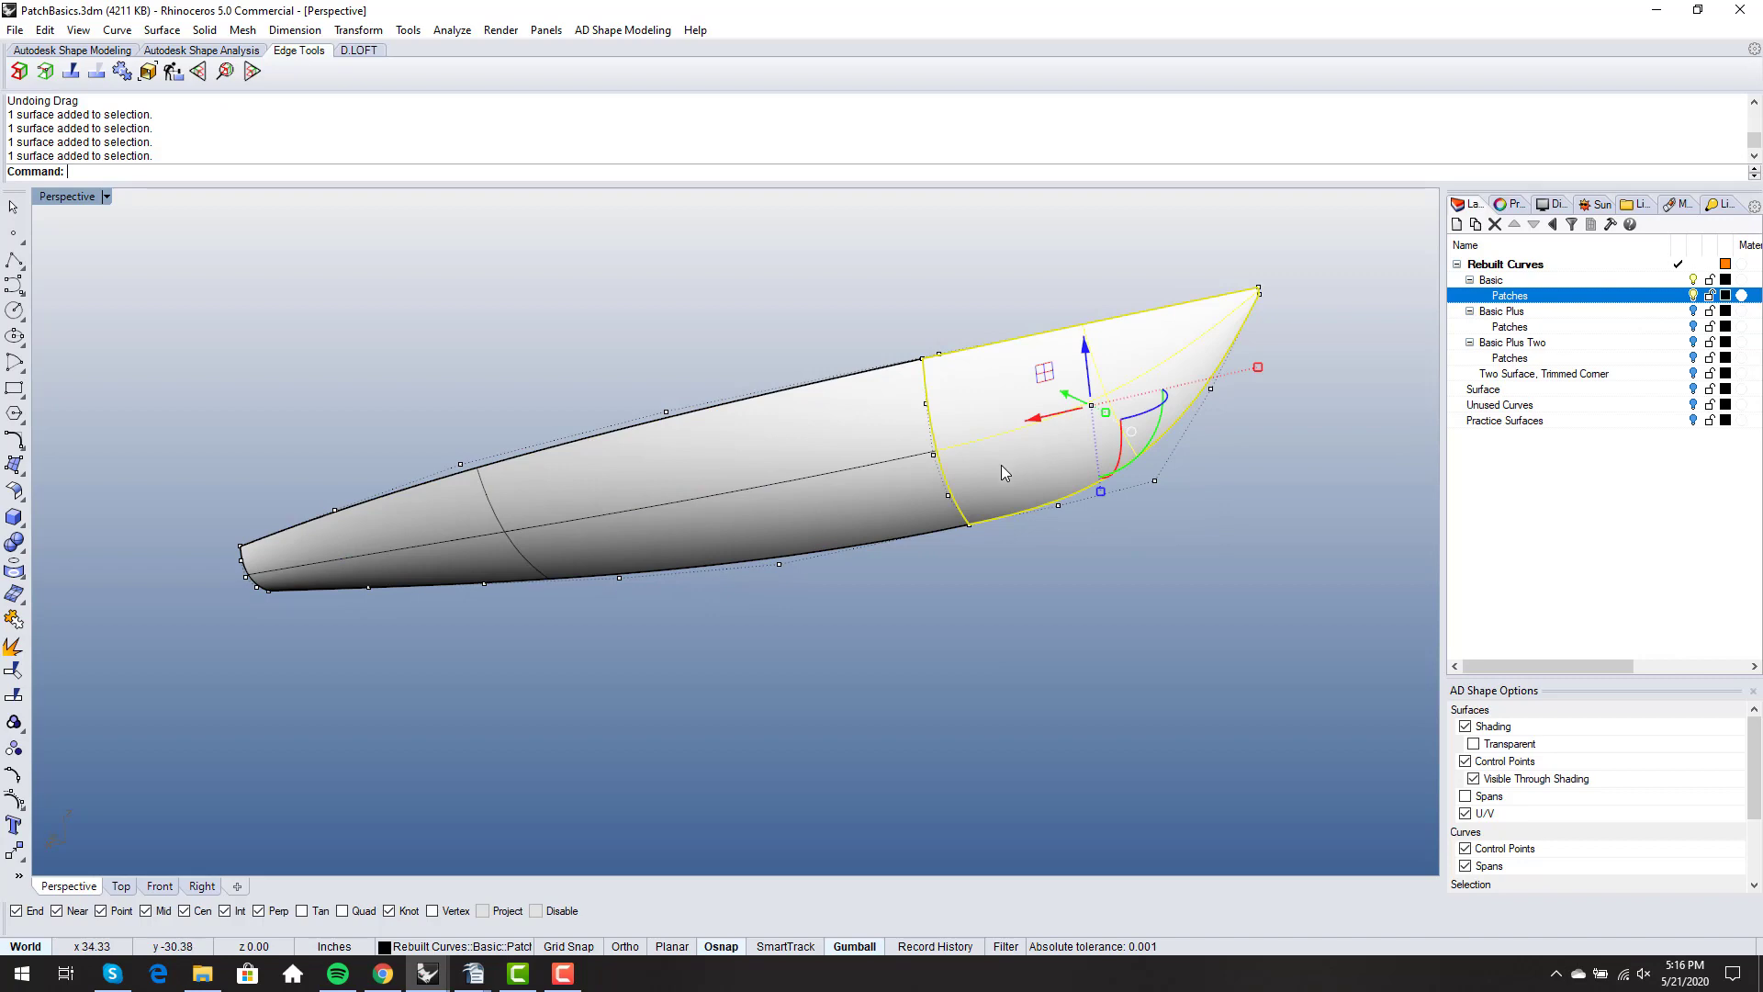
{"action": "right_click_drag", "start_coordinate": [1001, 464], "coordinate": [1040, 446]}
{"action": "key", "text": "F10"}
{"action": "left_click", "coordinate": [878, 459]}
{"action": "key", "text": "F10"}
{"action": "mouse_move", "coordinate": [878, 459]}
{"action": "right_mouse_down"}
{"action": "mouse_move", "coordinate": [918, 429]}
{"action": "mouse_move", "coordinate": [900, 476]}
{"action": "right_mouse_up"}
{"action": "scroll", "coordinate": [938, 481], "scroll_direction": "up", "scroll_amount": 5}
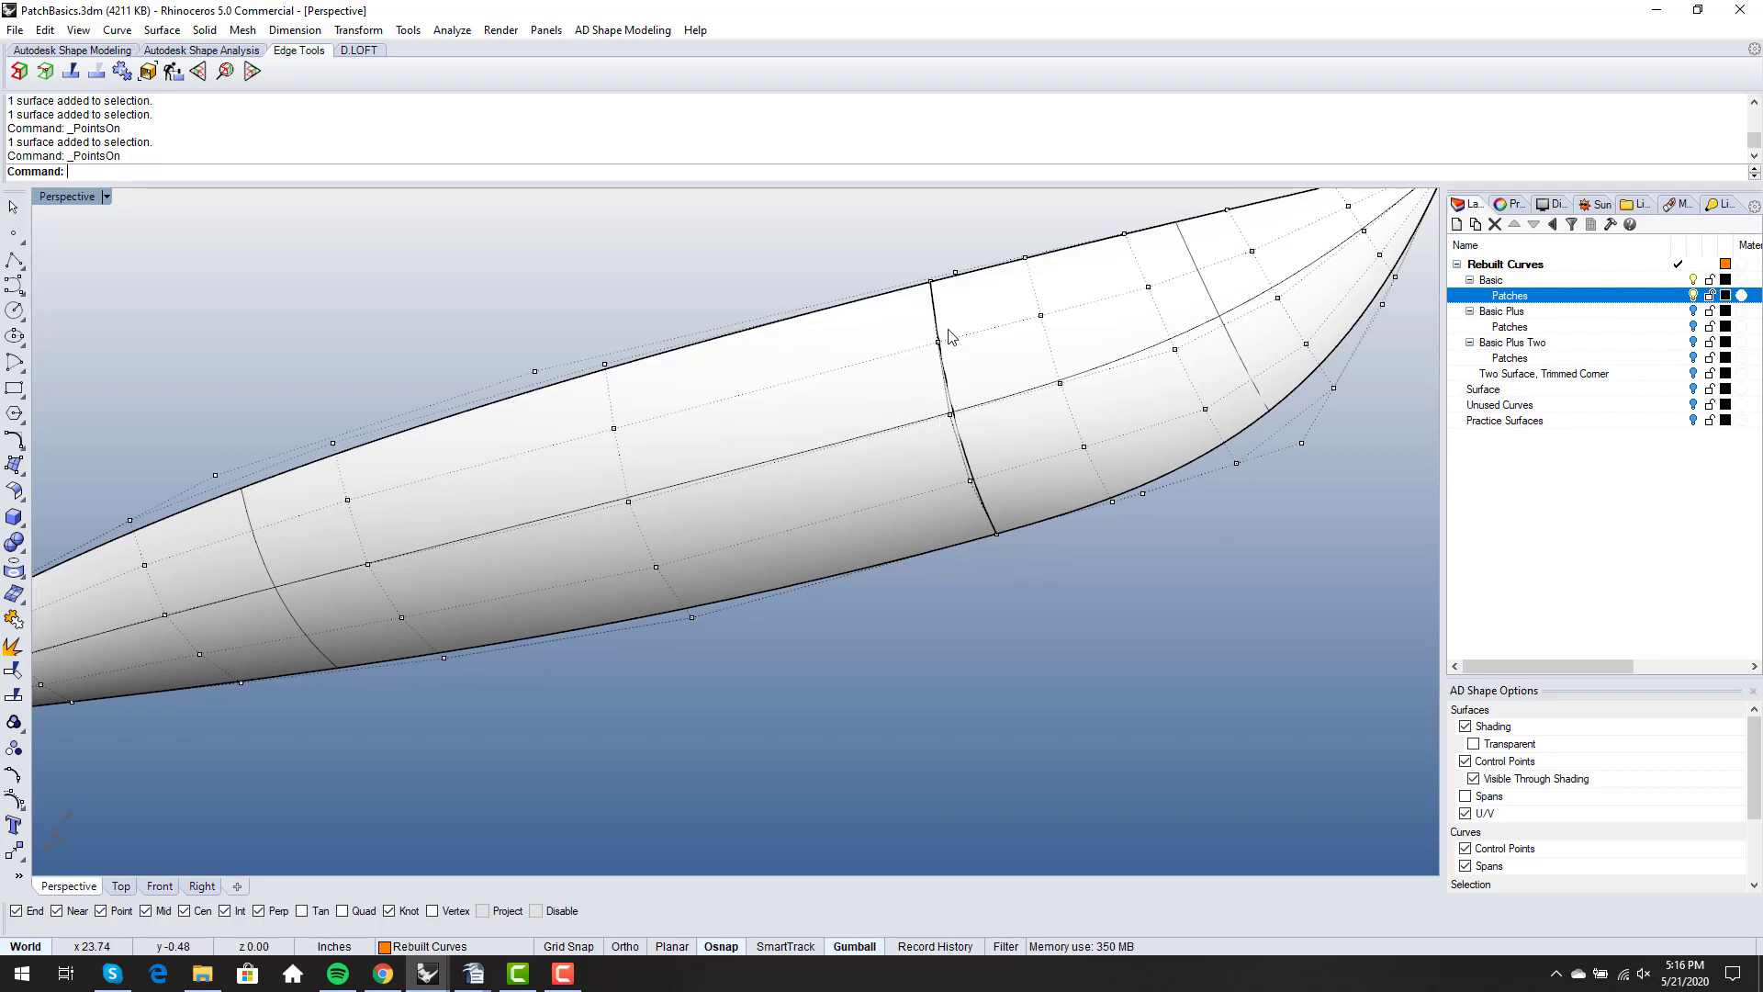
{"action": "right_click_drag", "start_coordinate": [967, 489], "coordinate": [1022, 371]}
{"action": "scroll", "coordinate": [996, 404], "scroll_direction": "down", "scroll_amount": 4}
{"action": "scroll", "coordinate": [927, 434], "scroll_direction": "down", "scroll_amount": 3}
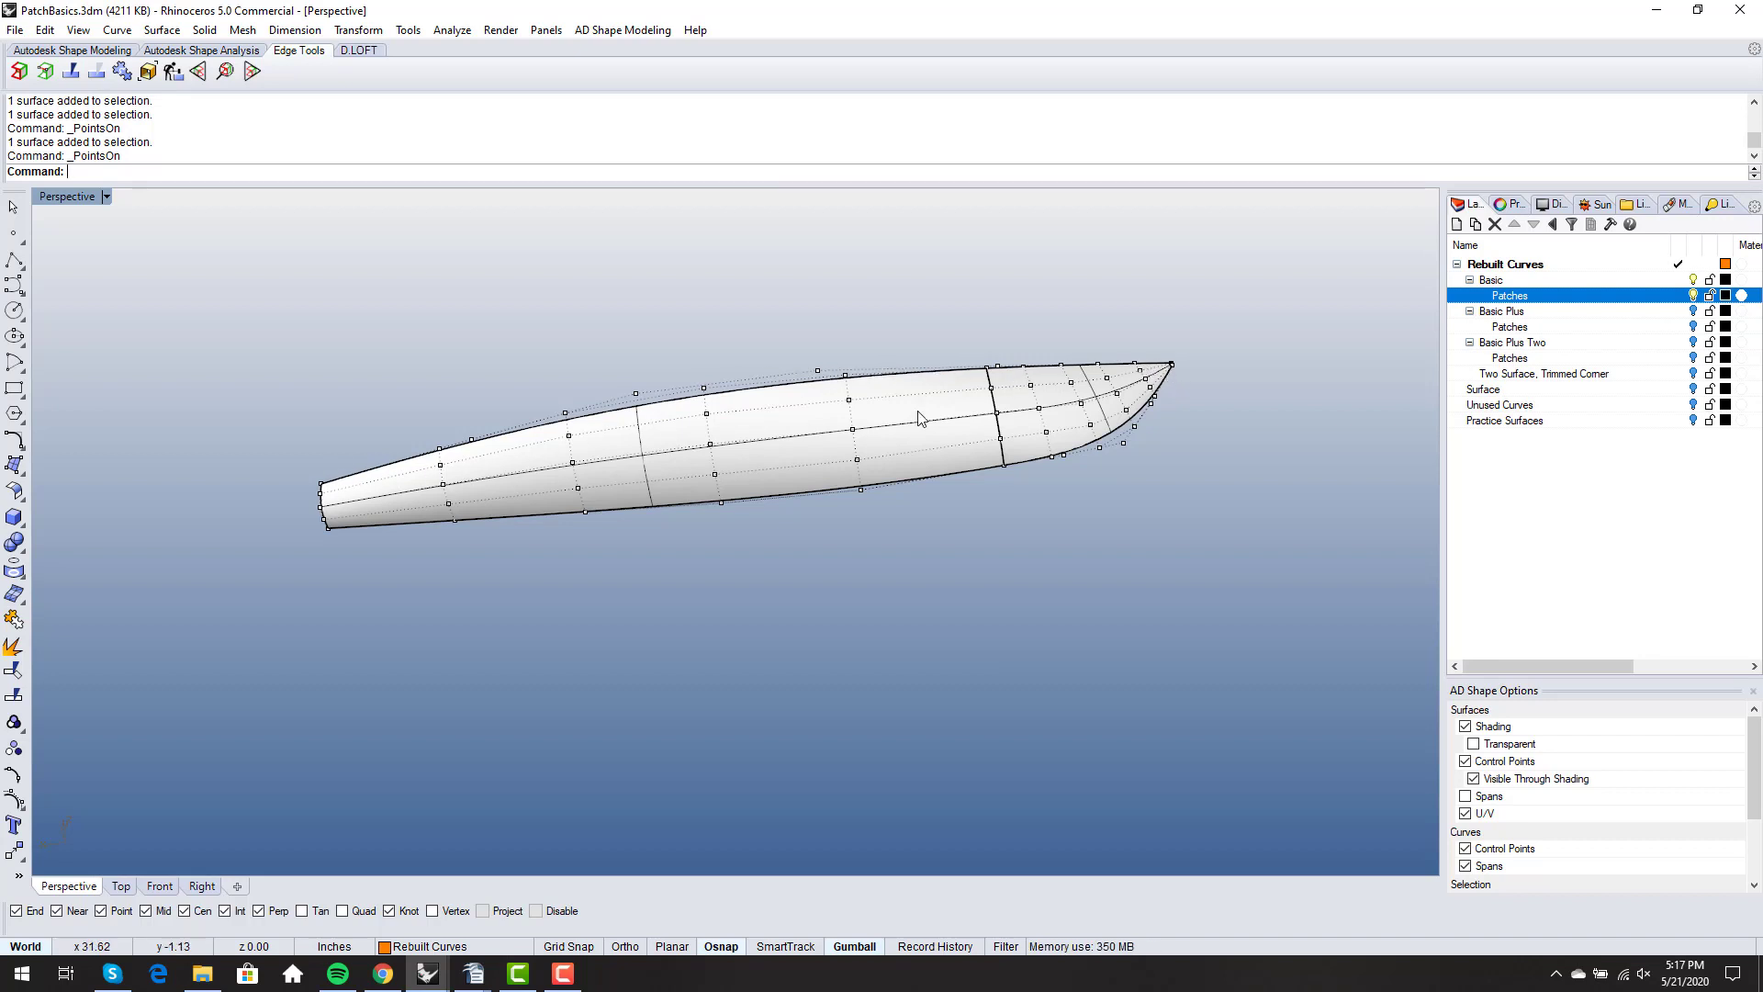
{"action": "right_click_drag", "start_coordinate": [1139, 350], "coordinate": [1209, 401]}
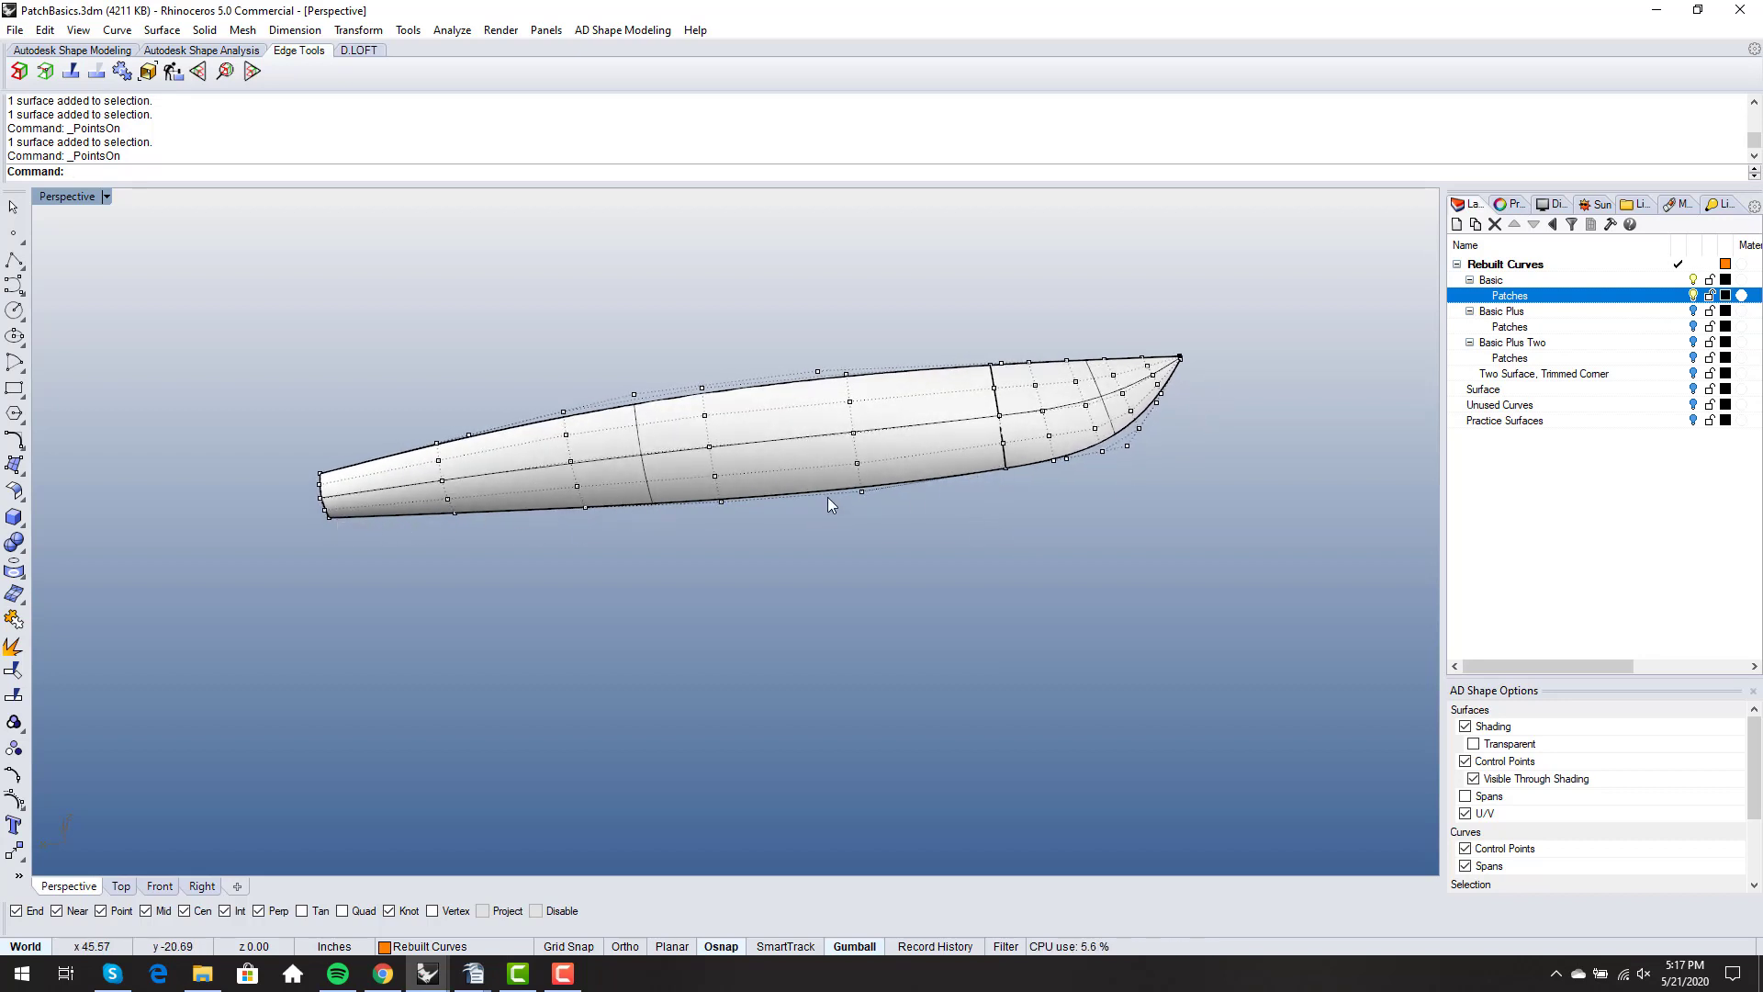
{"action": "right_click_drag", "start_coordinate": [840, 488], "coordinate": [832, 496]}
{"action": "scroll", "coordinate": [1122, 464], "scroll_direction": "up", "scroll_amount": 3}
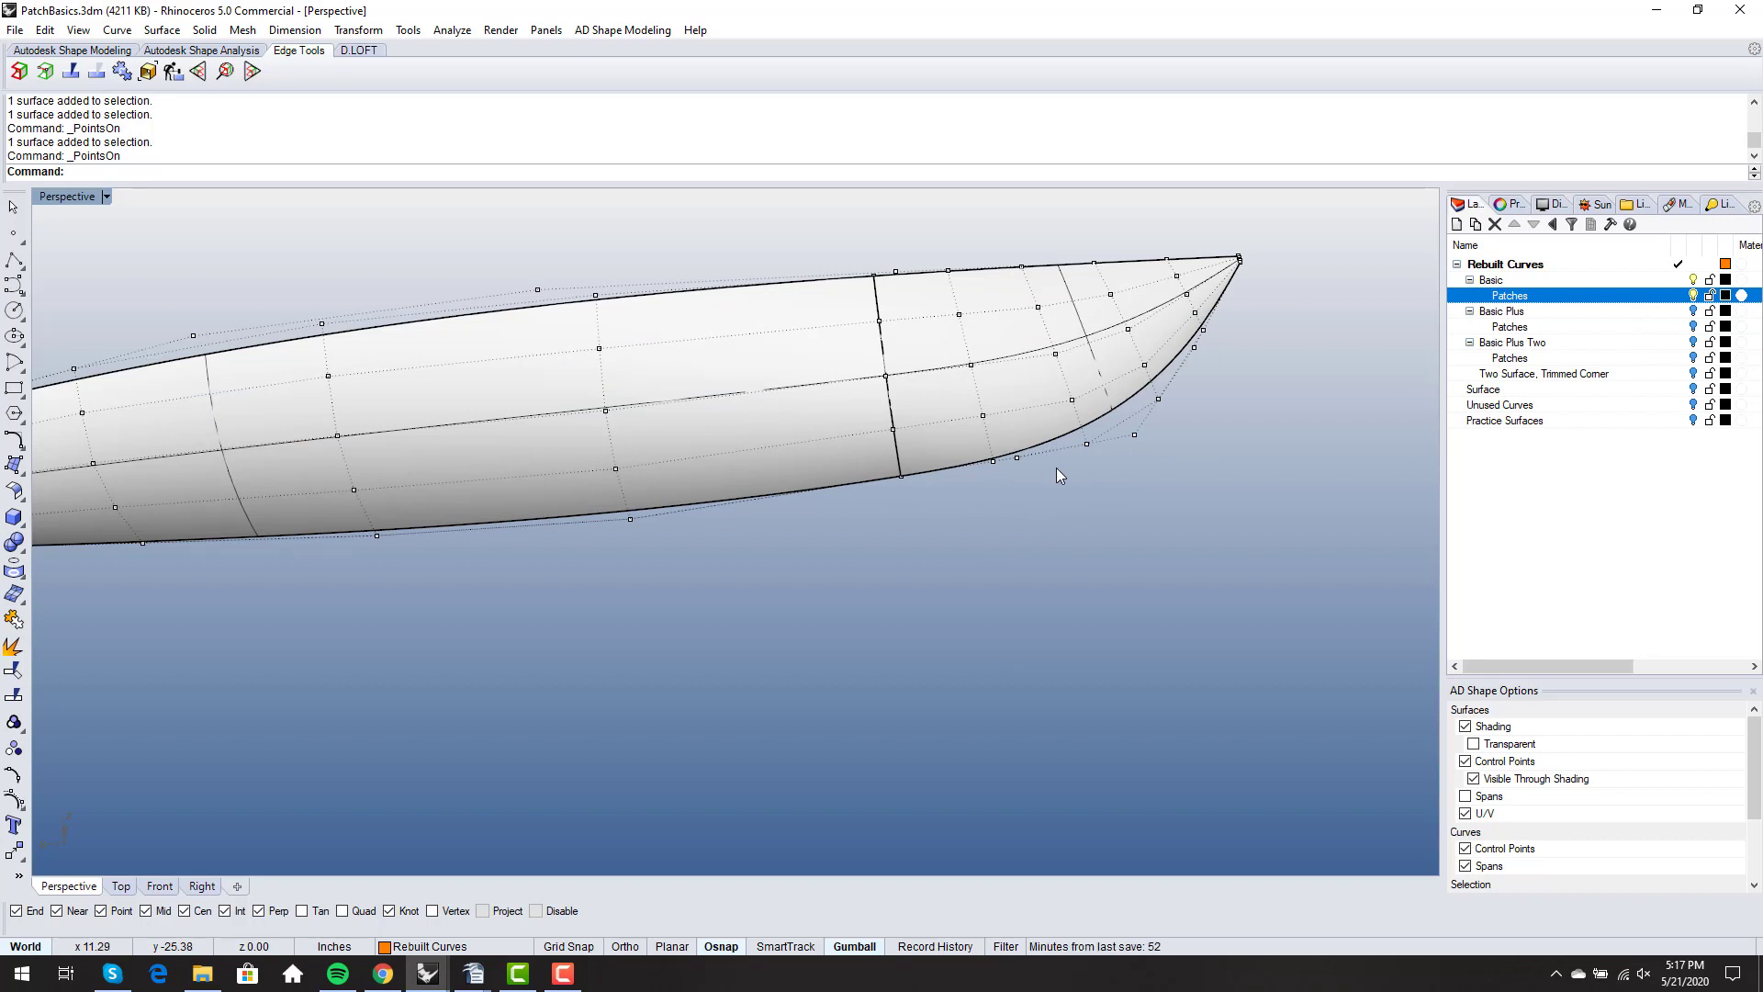
- Turn off the surface control points and turn on those of the bow profile curve instead
{"action": "key", "text": "F11"}
{"action": "left_click", "coordinate": [1050, 444]}
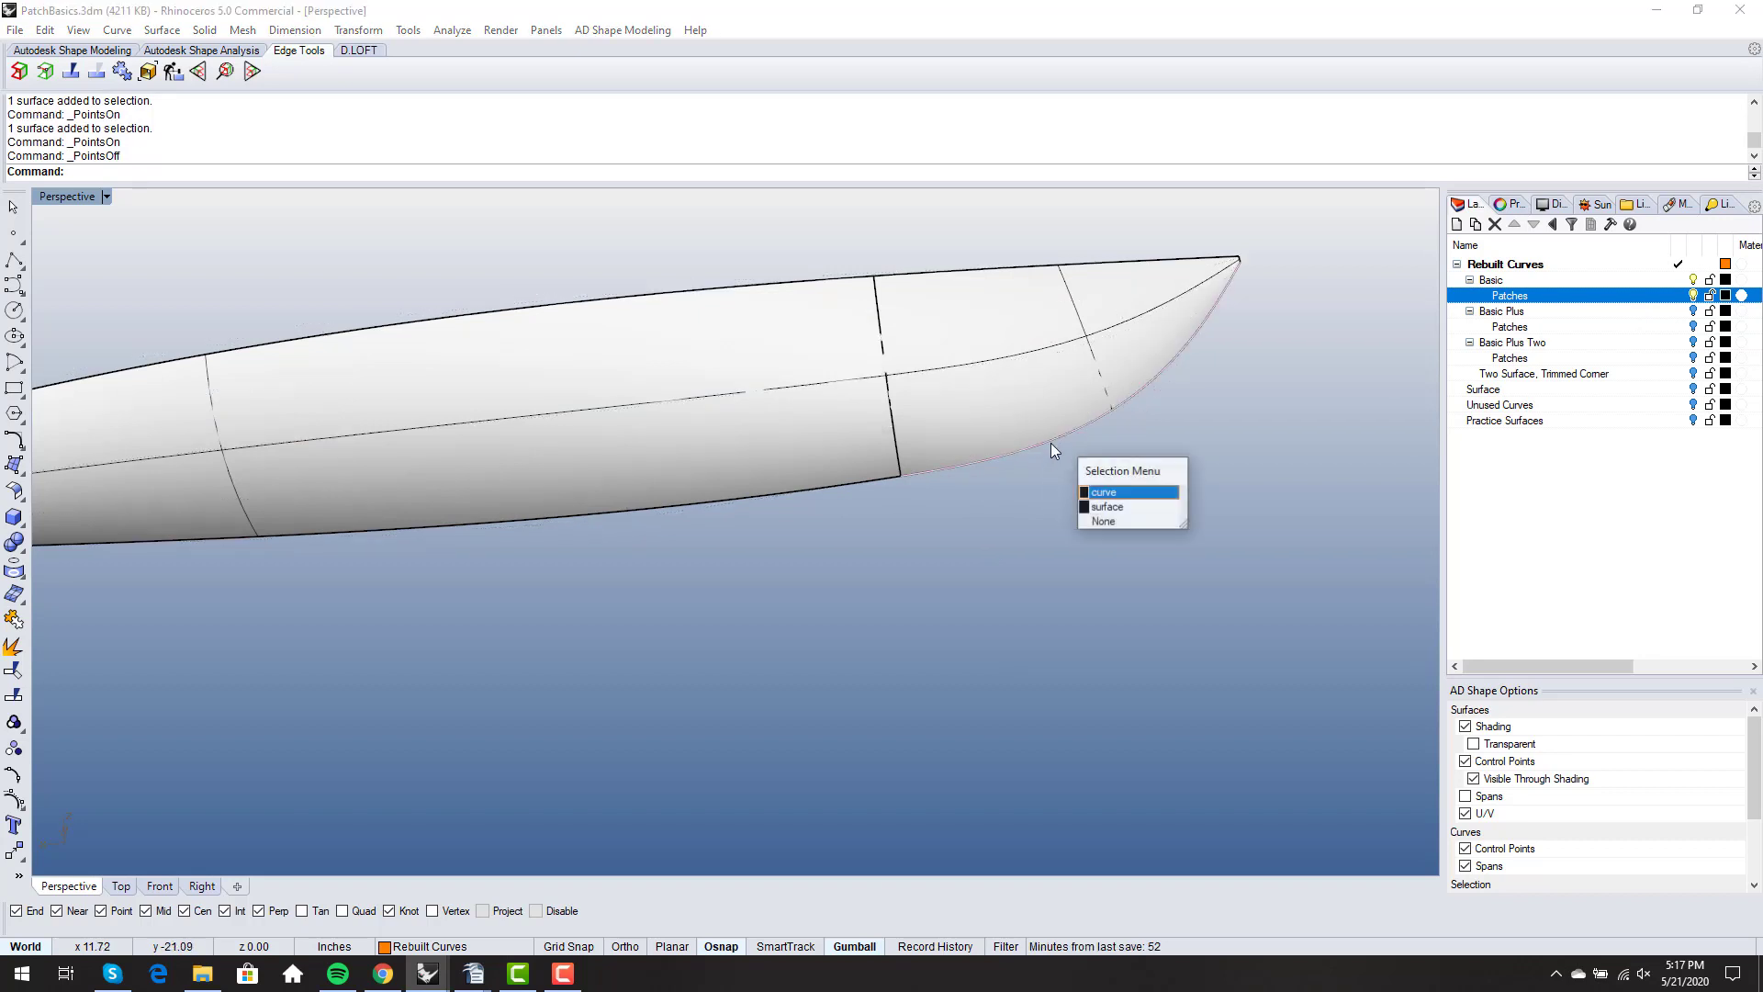
{"action": "left_click", "coordinate": [1095, 493]}
{"action": "key", "text": "F10"}
{"action": "scroll", "coordinate": [1079, 508], "scroll_direction": "down", "scroll_amount": 2}
{"action": "right_click_drag", "start_coordinate": [1076, 504], "coordinate": [1061, 521]}
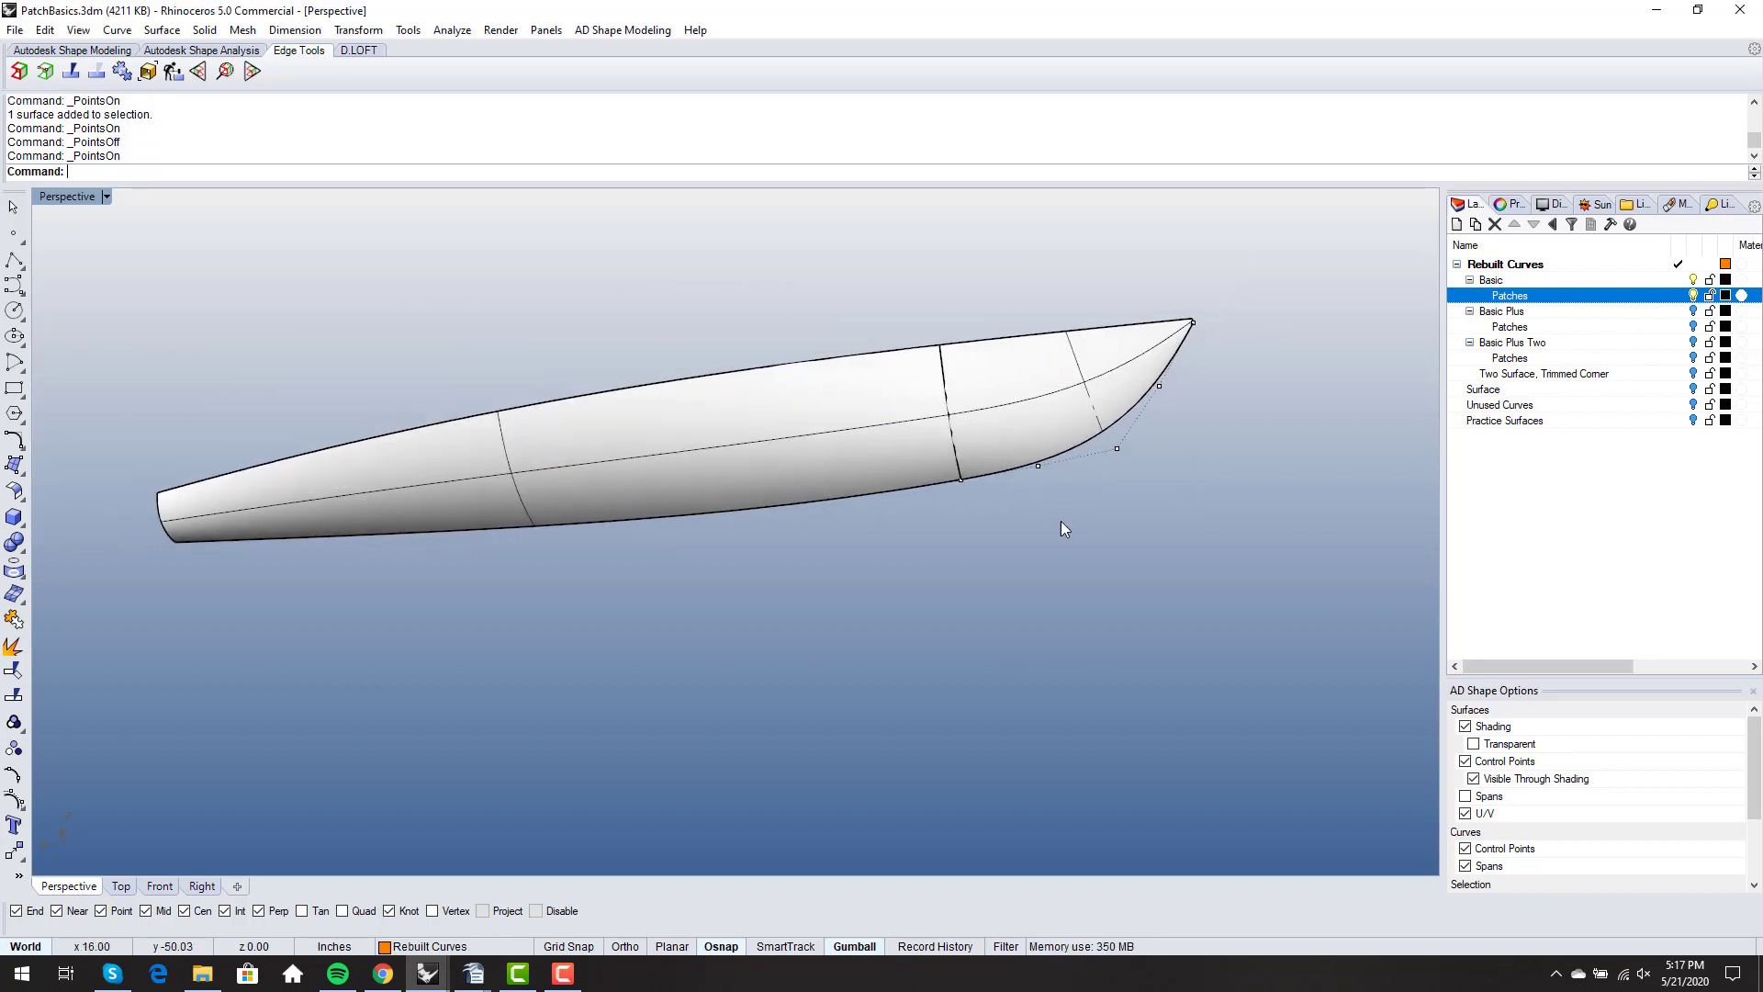
- Turn on the forward surface's control points and compare them with the bow profile curve's points along the keel edge
{"action": "left_click", "coordinate": [1127, 431]}
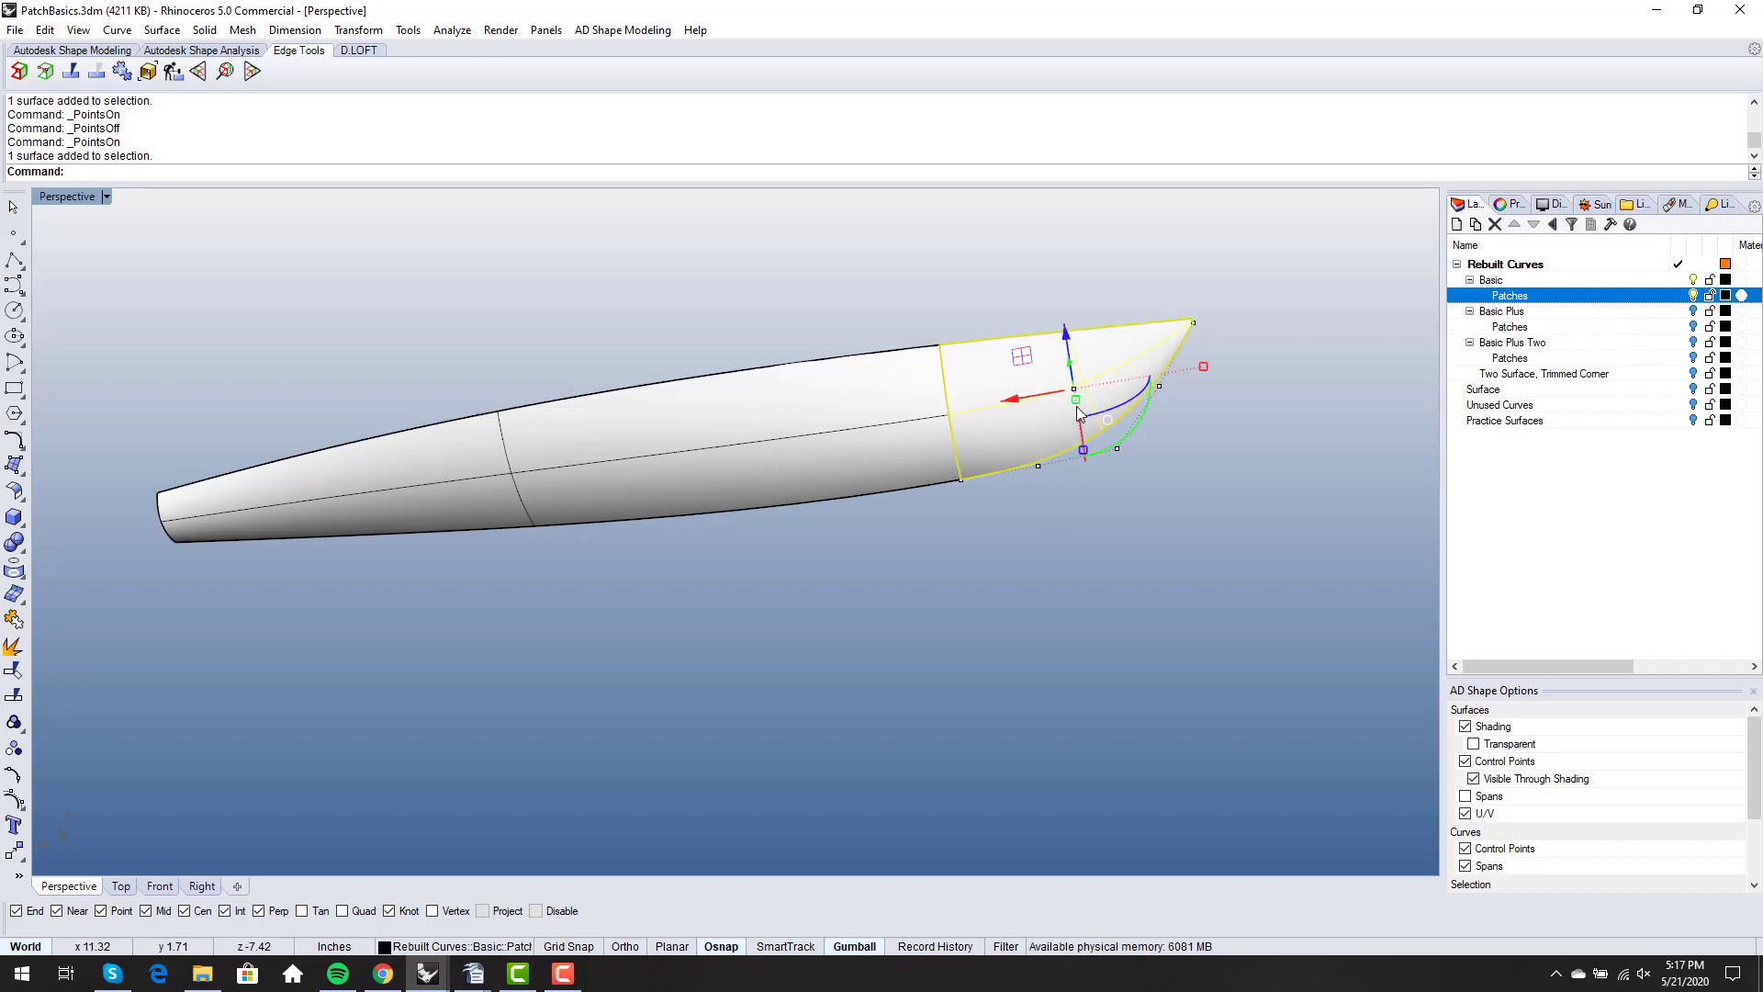
{"action": "key", "text": "F10"}
{"action": "scroll", "coordinate": [1083, 461], "scroll_direction": "up", "scroll_amount": 6}
{"action": "scroll", "coordinate": [958, 456], "scroll_direction": "down", "scroll_amount": 4}
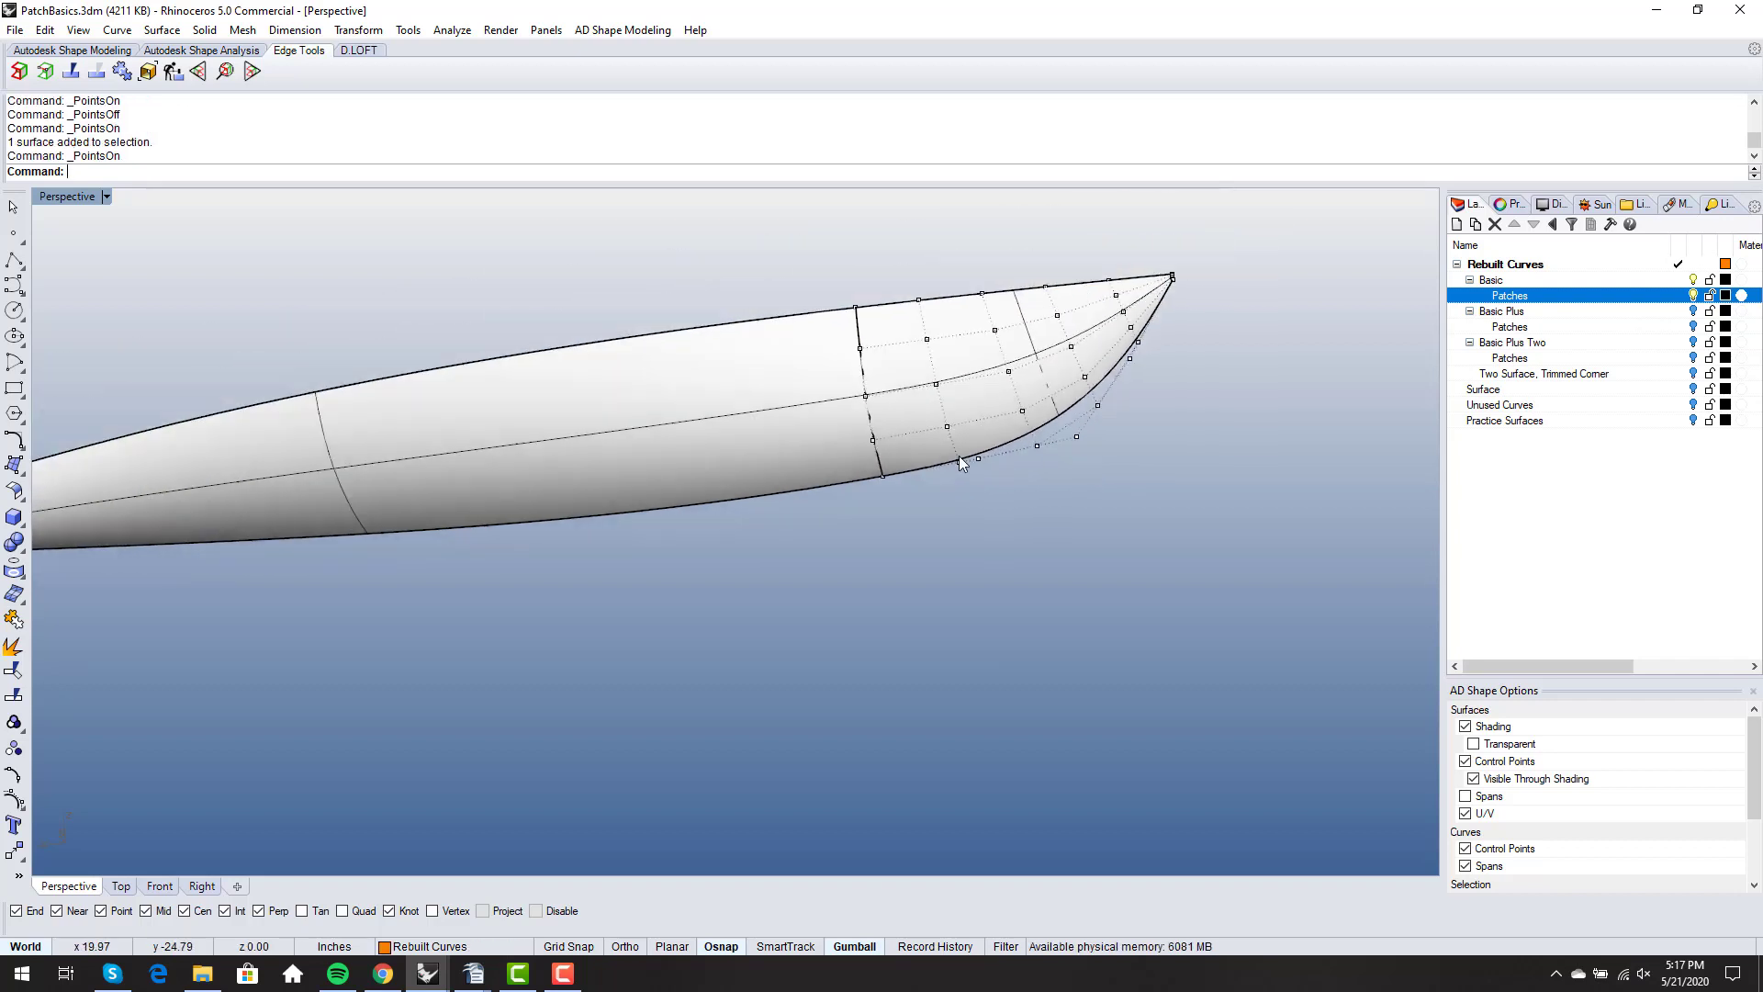
{"action": "right_click_drag", "start_coordinate": [959, 458], "coordinate": [962, 473]}
{"action": "scroll", "coordinate": [1051, 450], "scroll_direction": "up", "scroll_amount": 2}
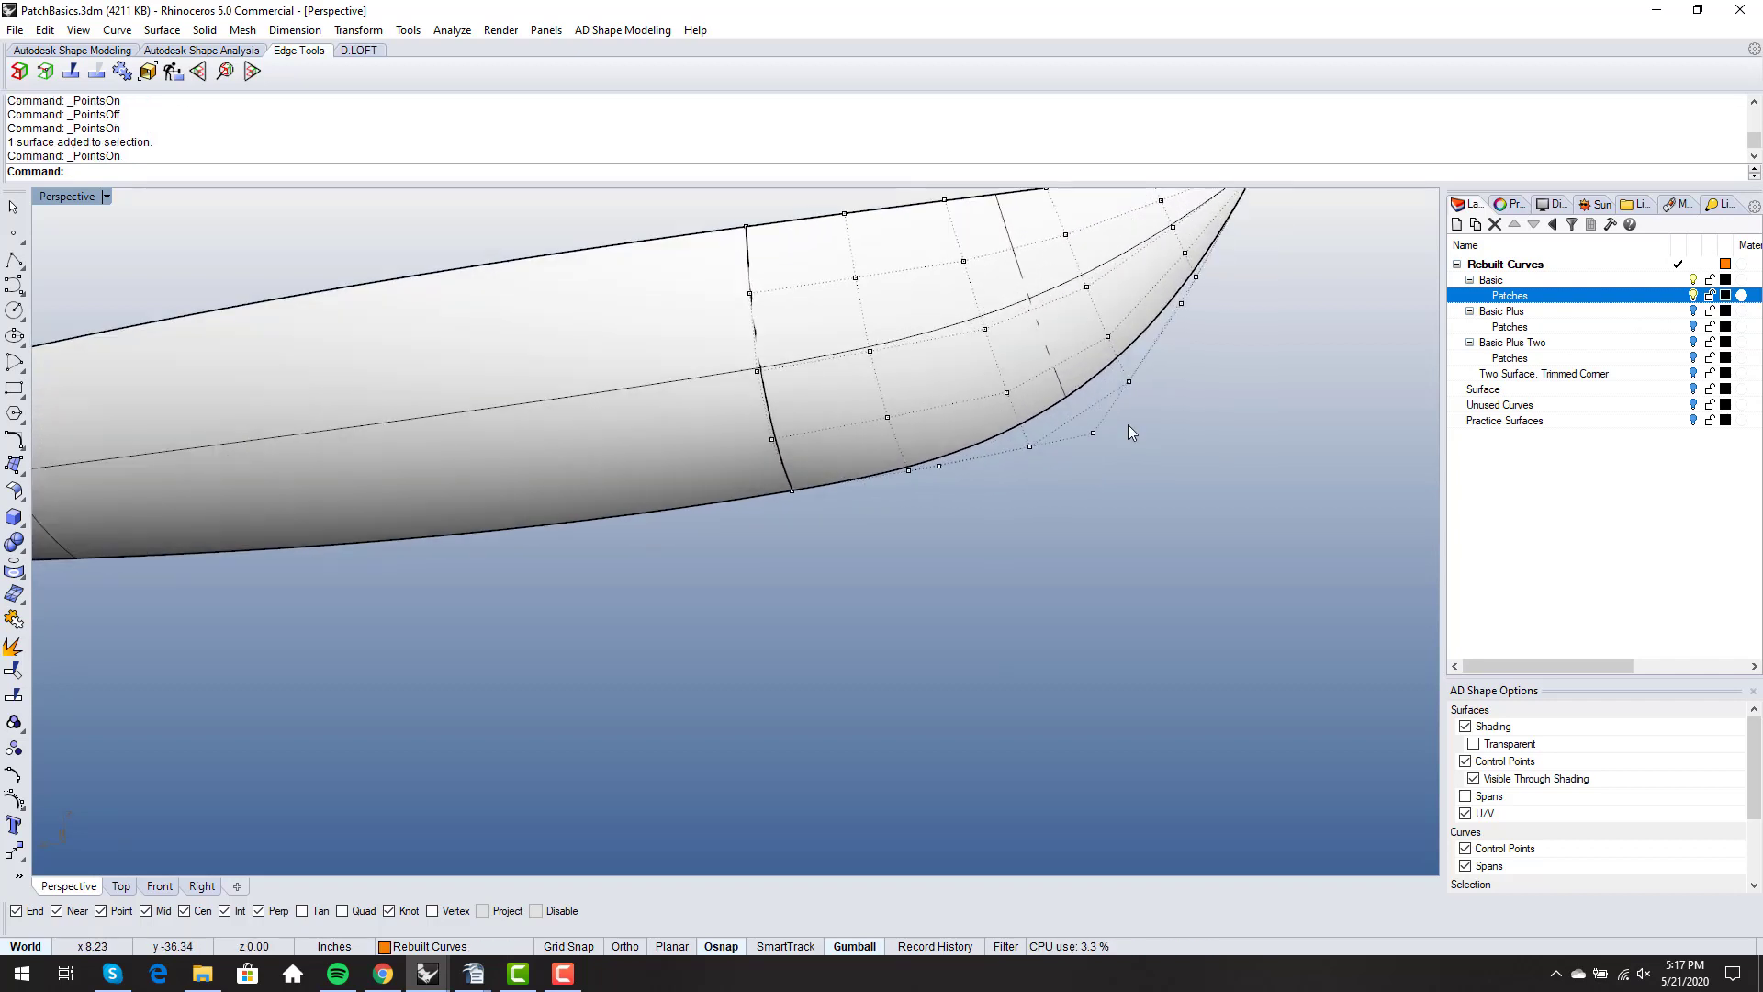
{"action": "scroll", "coordinate": [1127, 424], "scroll_direction": "down", "scroll_amount": 3}
{"action": "right_click_drag", "start_coordinate": [1139, 410], "coordinate": [1107, 431]}
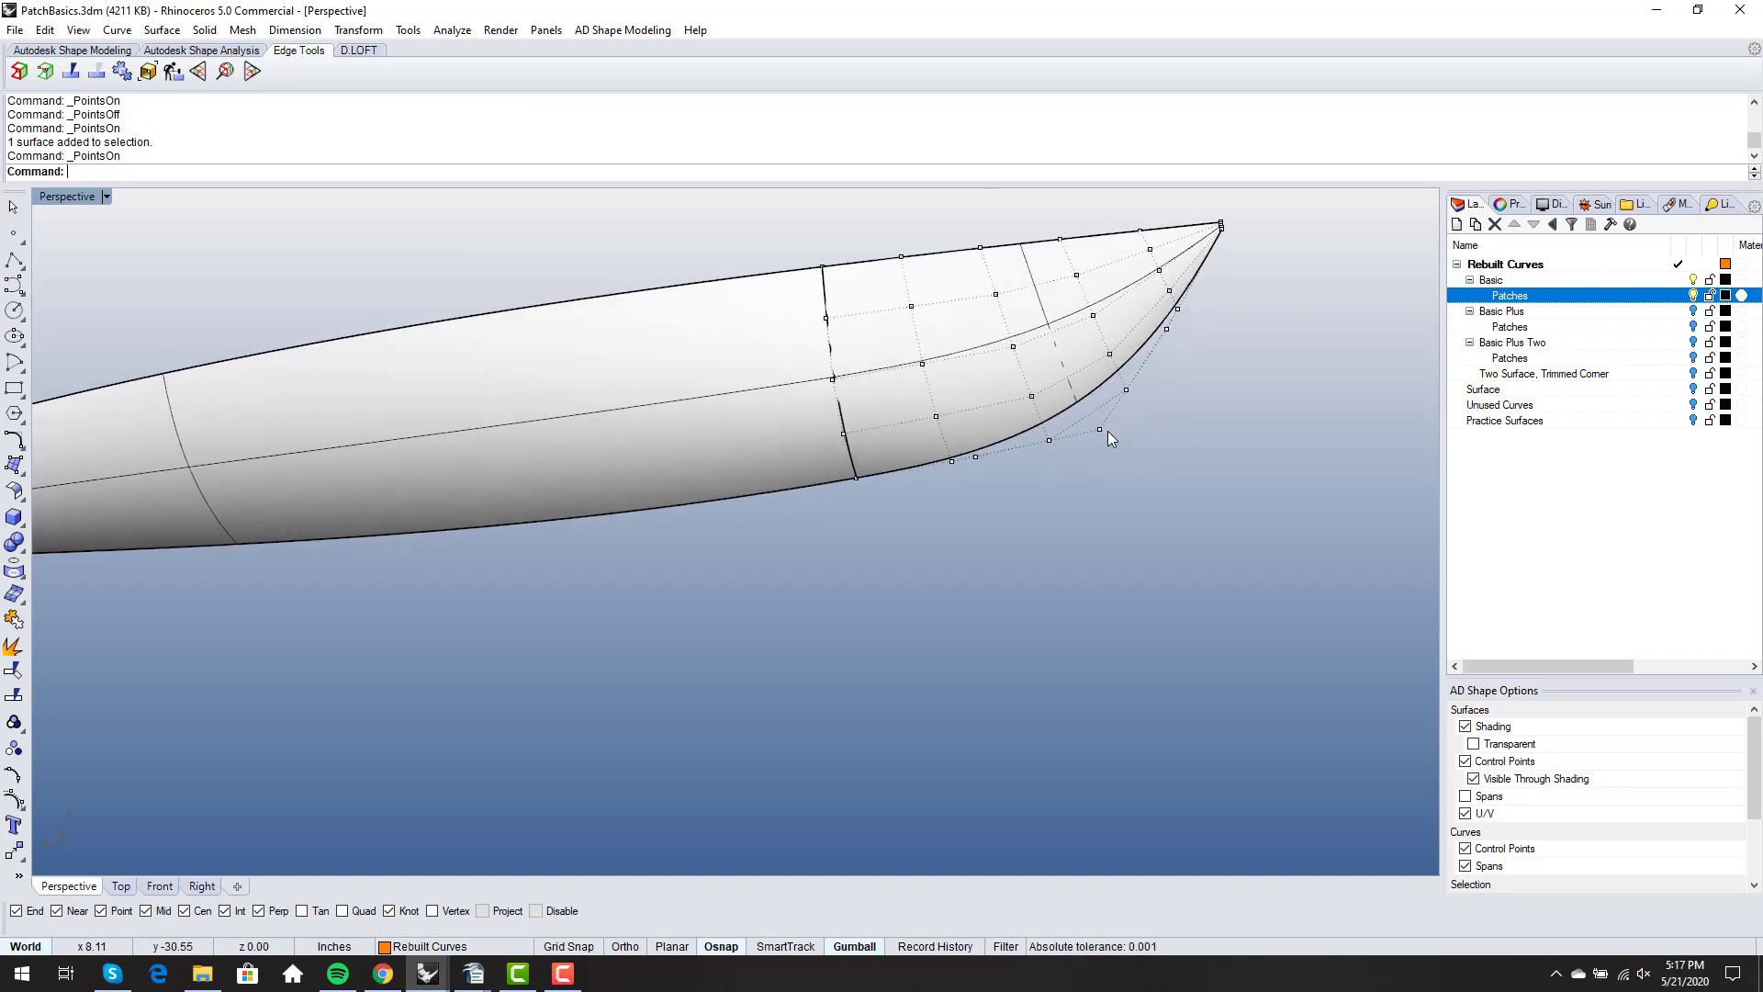
- Try lowering the bow profile curve's control point below the forefoot, and undo the move
{"action": "left_click", "coordinate": [1101, 431]}
{"action": "left_click_drag", "start_coordinate": [1084, 378], "coordinate": [1137, 514]}
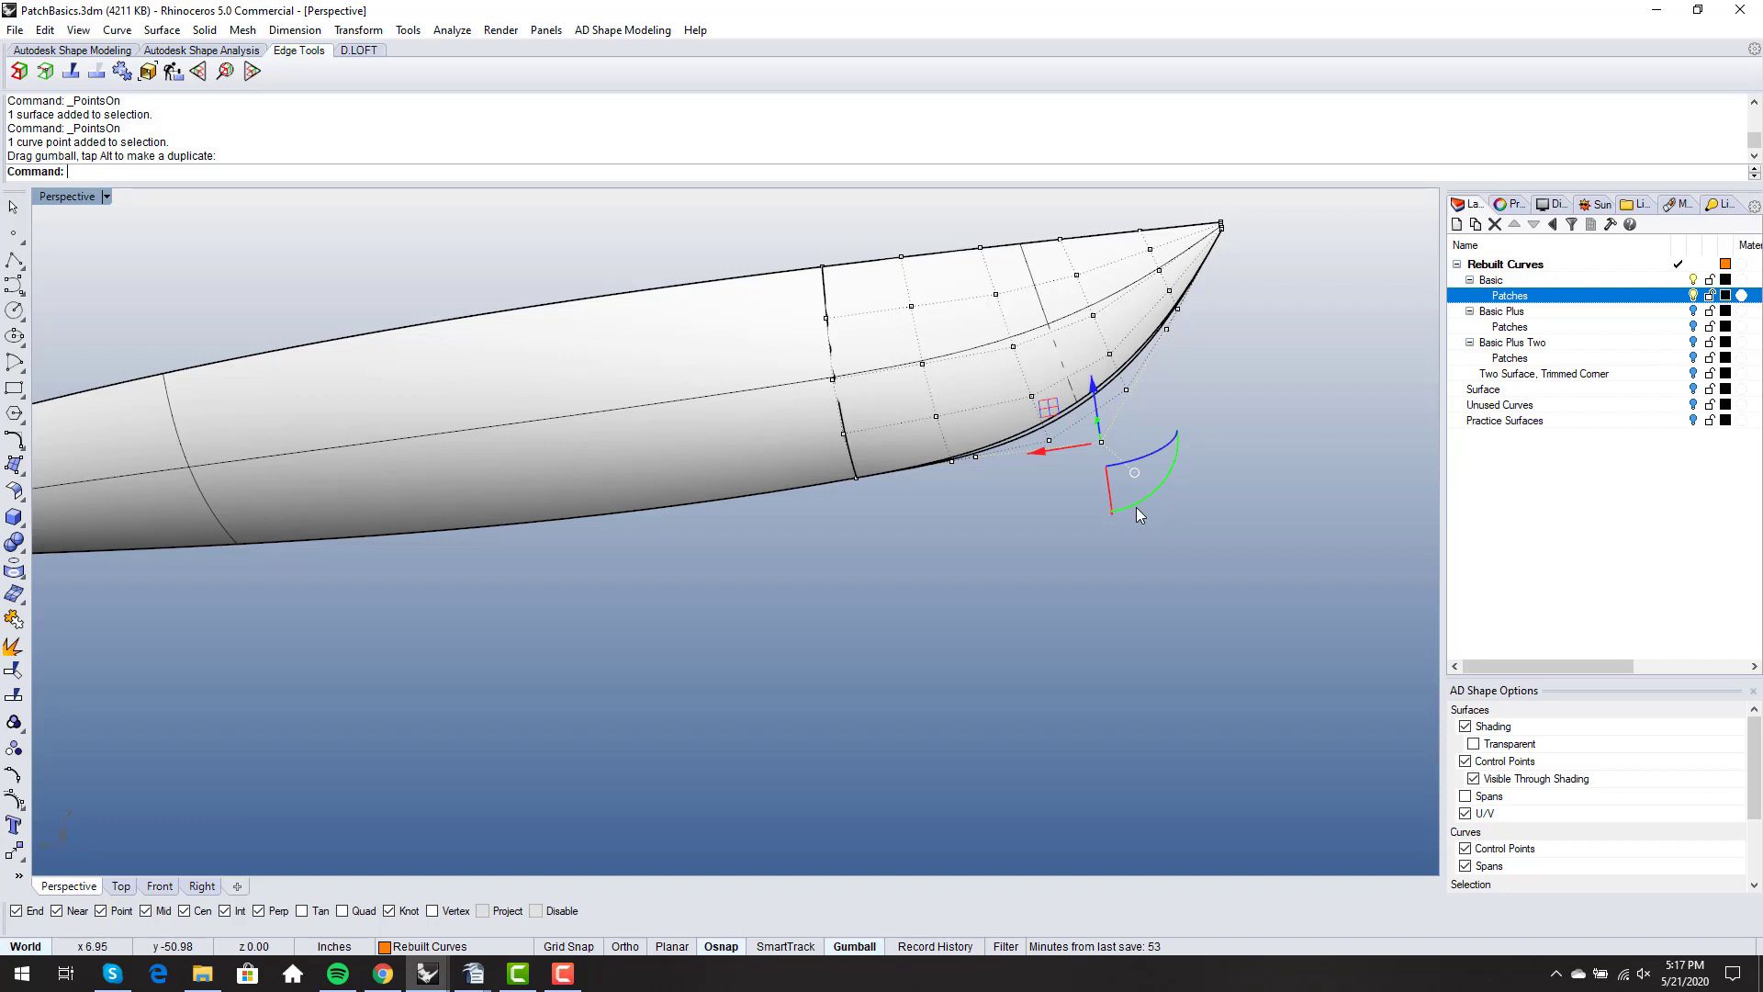
{"action": "key", "text": "ctrl+z"}
{"action": "right_click_drag", "start_coordinate": [1136, 511], "coordinate": [1160, 478]}
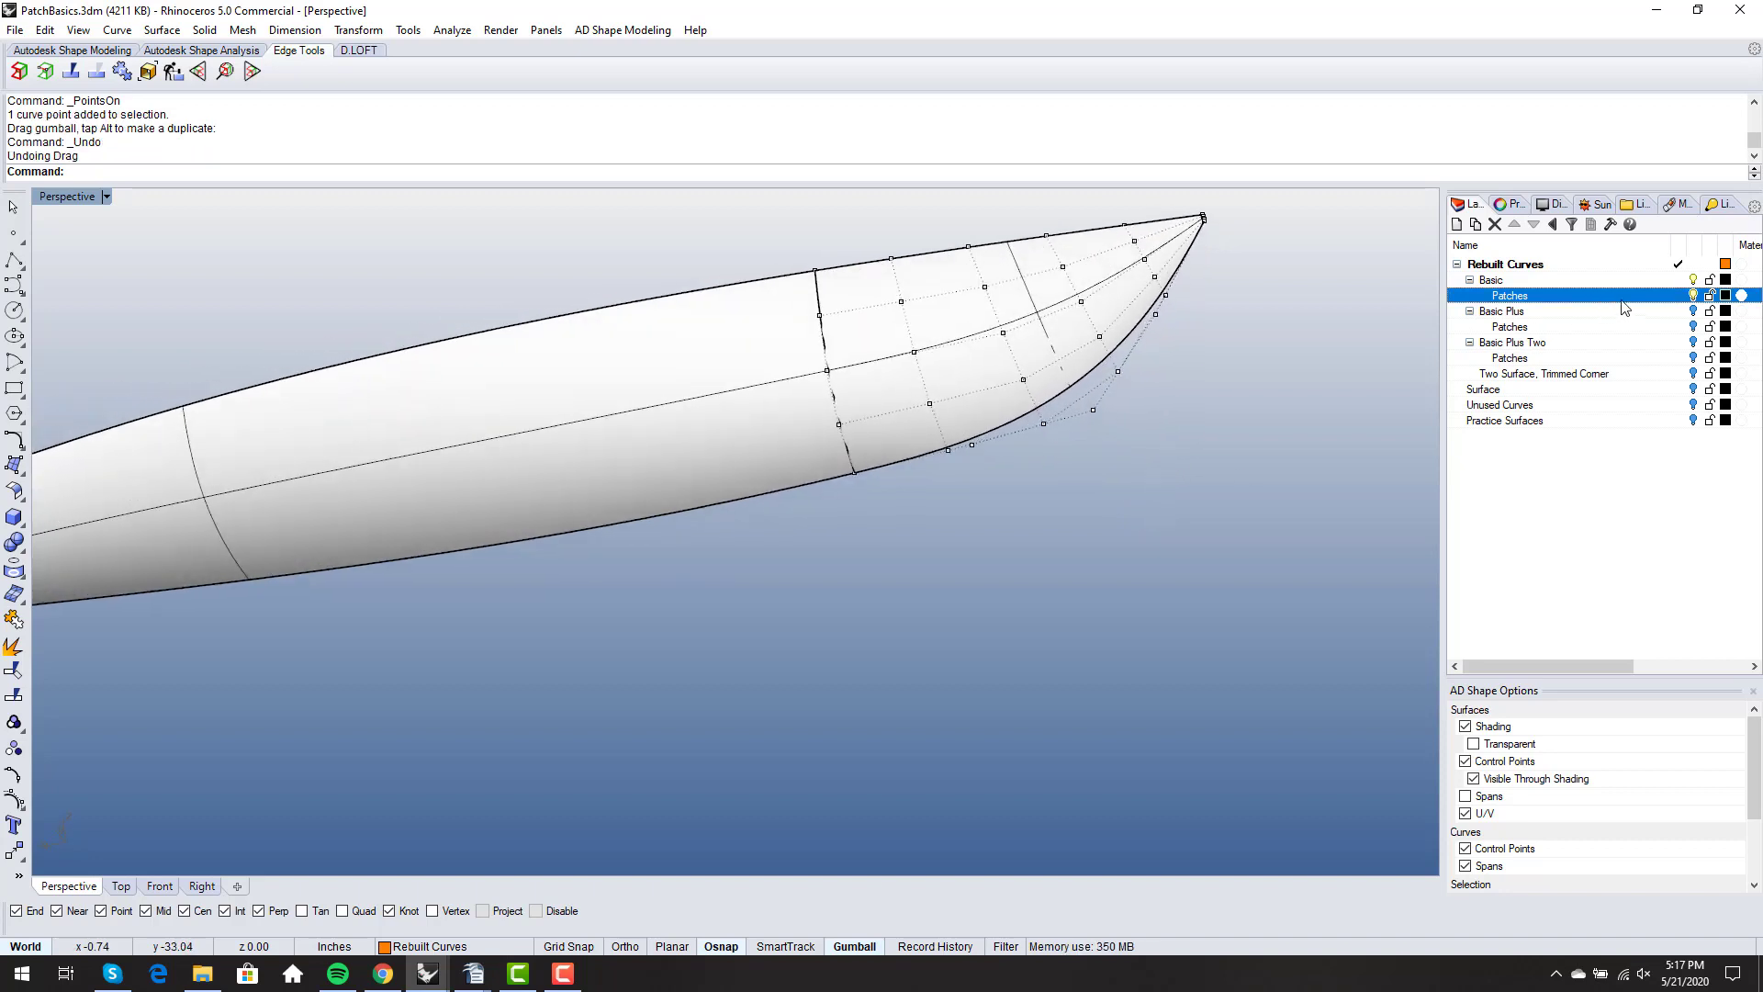
- Hide the Patches sublayer of Basic and review the bare hull curves, particularly around the bow
{"action": "left_click", "coordinate": [1692, 294]}
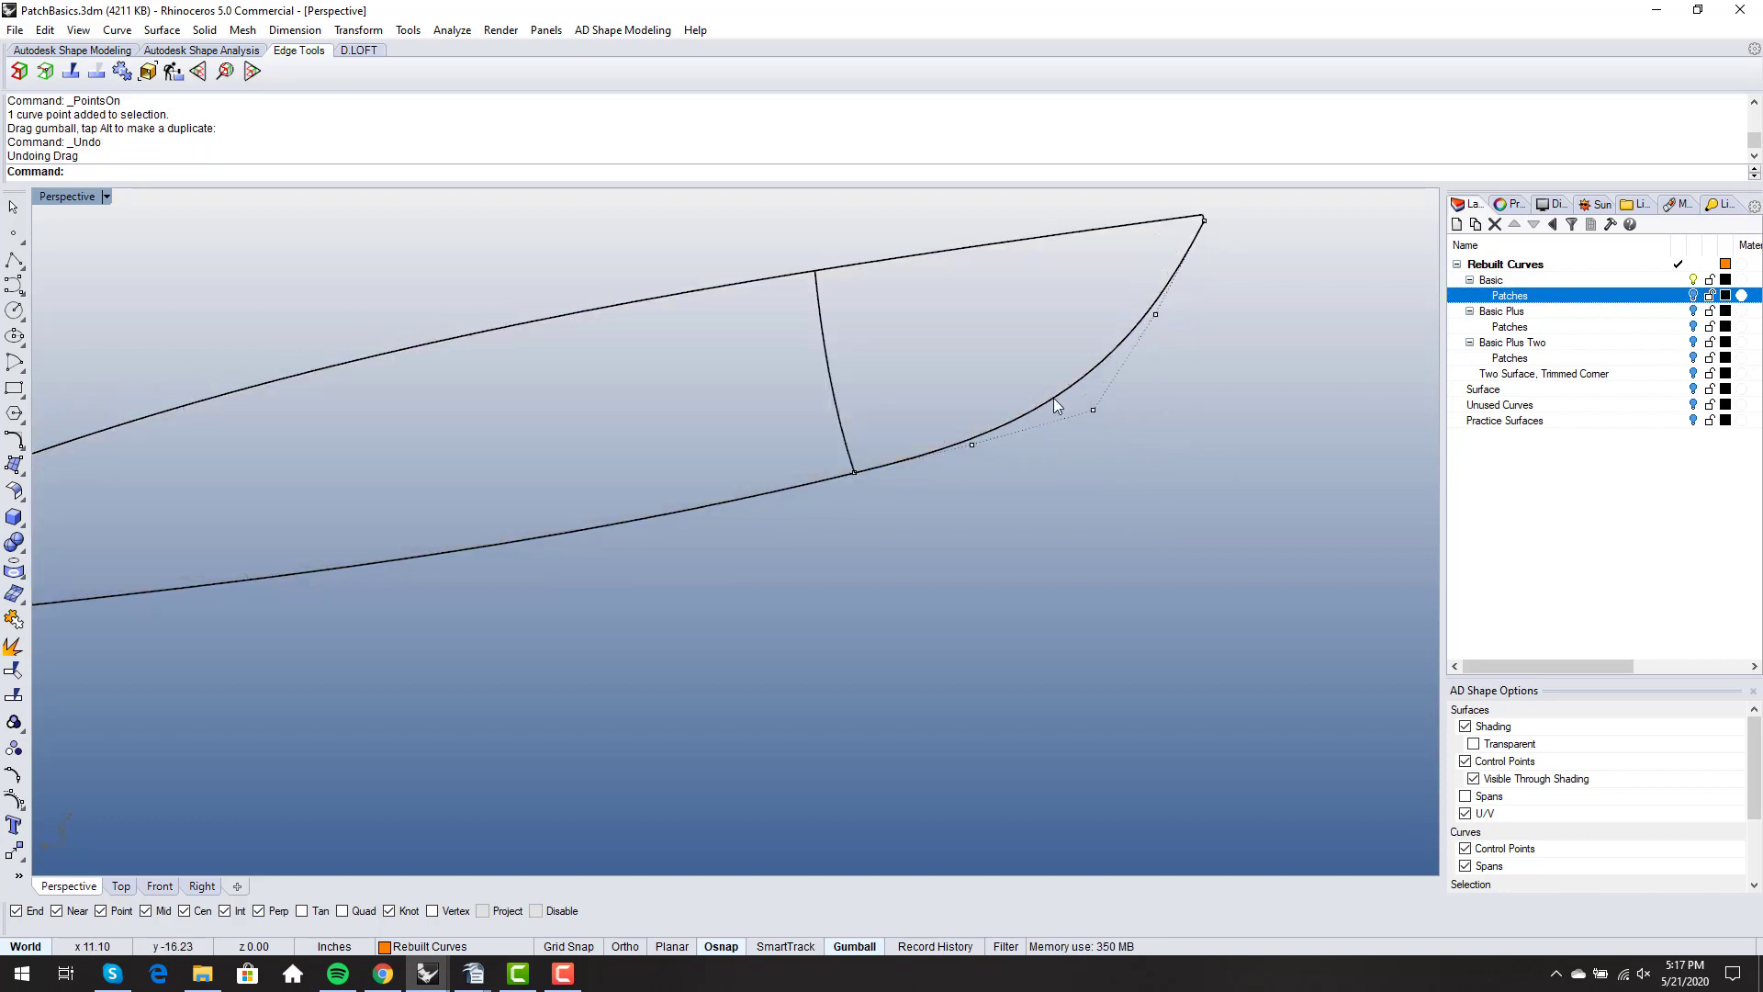
{"action": "scroll", "coordinate": [1044, 406], "scroll_direction": "down", "scroll_amount": 2}
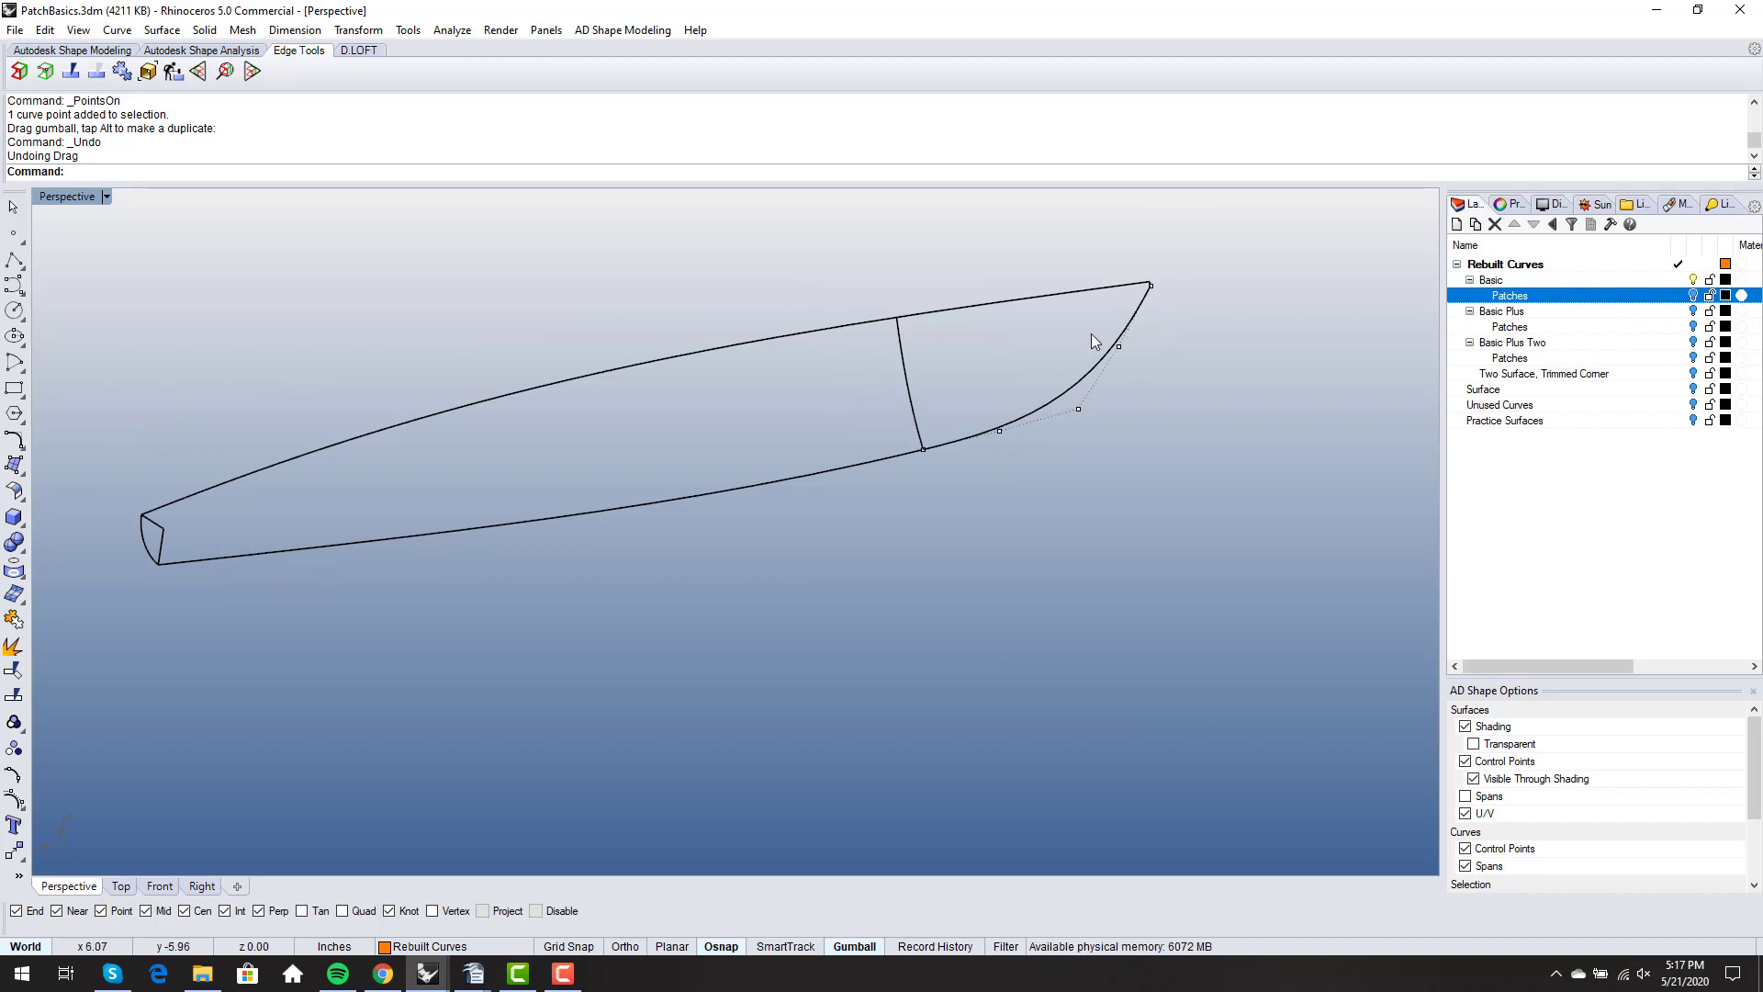
{"action": "right_click_drag", "start_coordinate": [1016, 411], "coordinate": [1044, 415]}
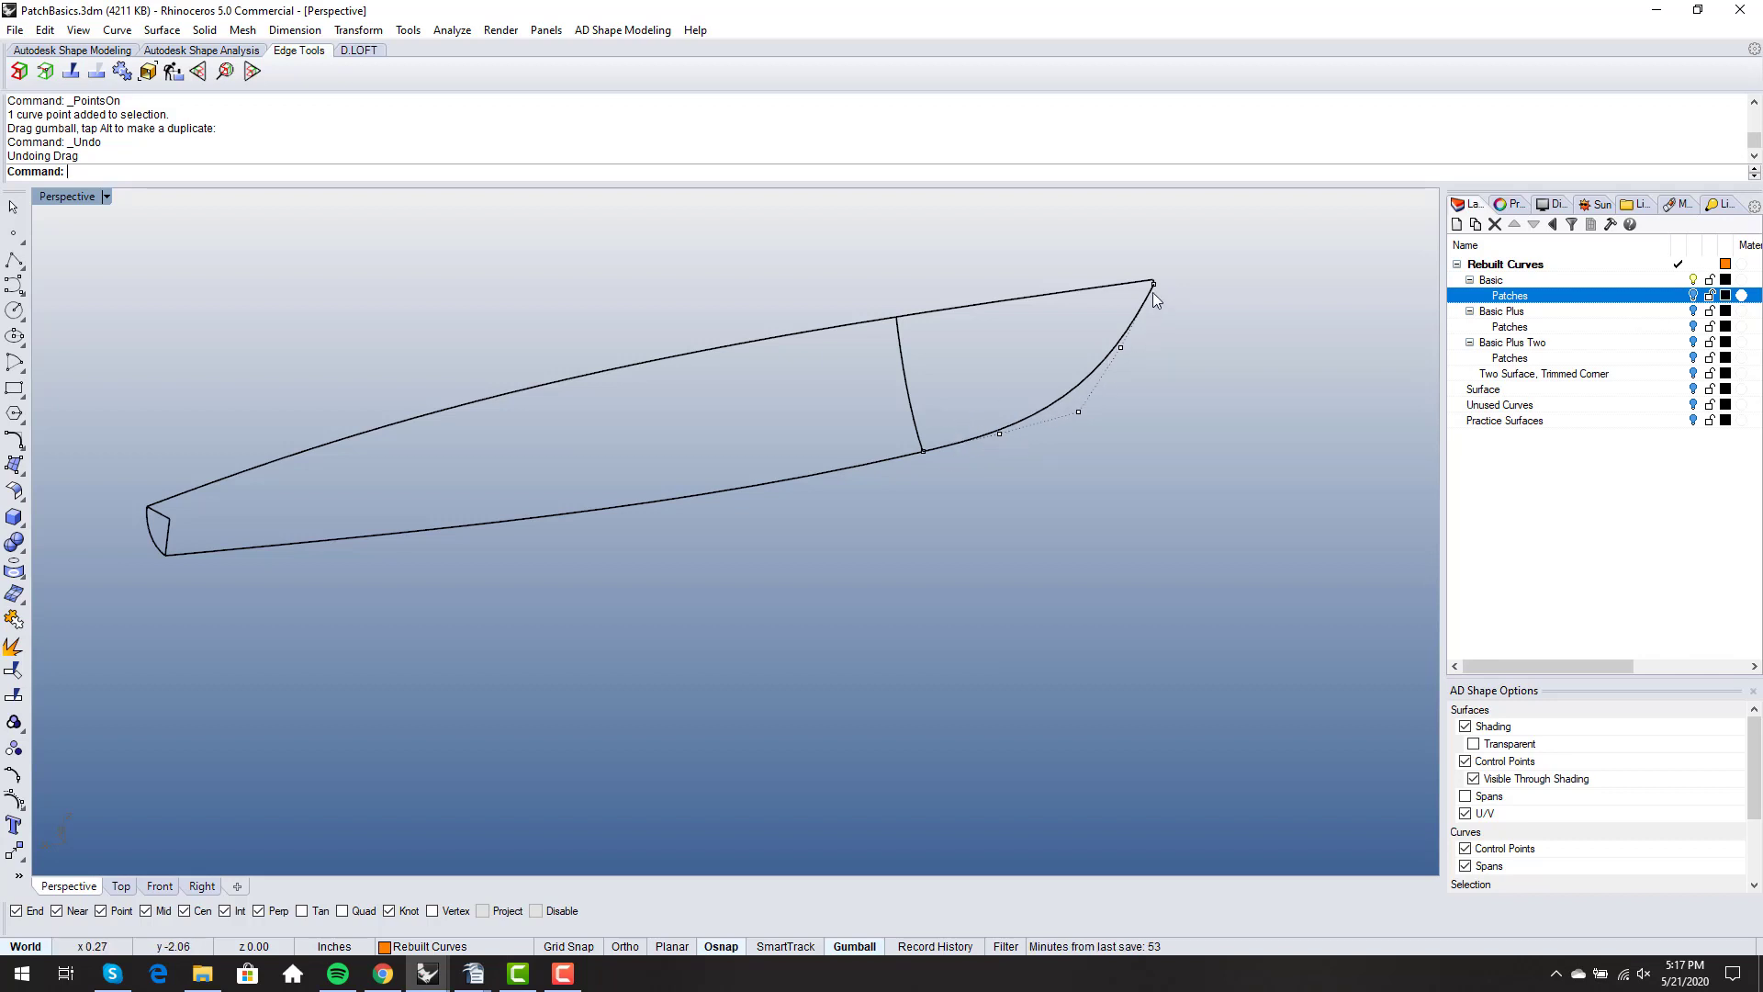
{"action": "right_click_drag", "start_coordinate": [1154, 291], "coordinate": [1043, 472]}
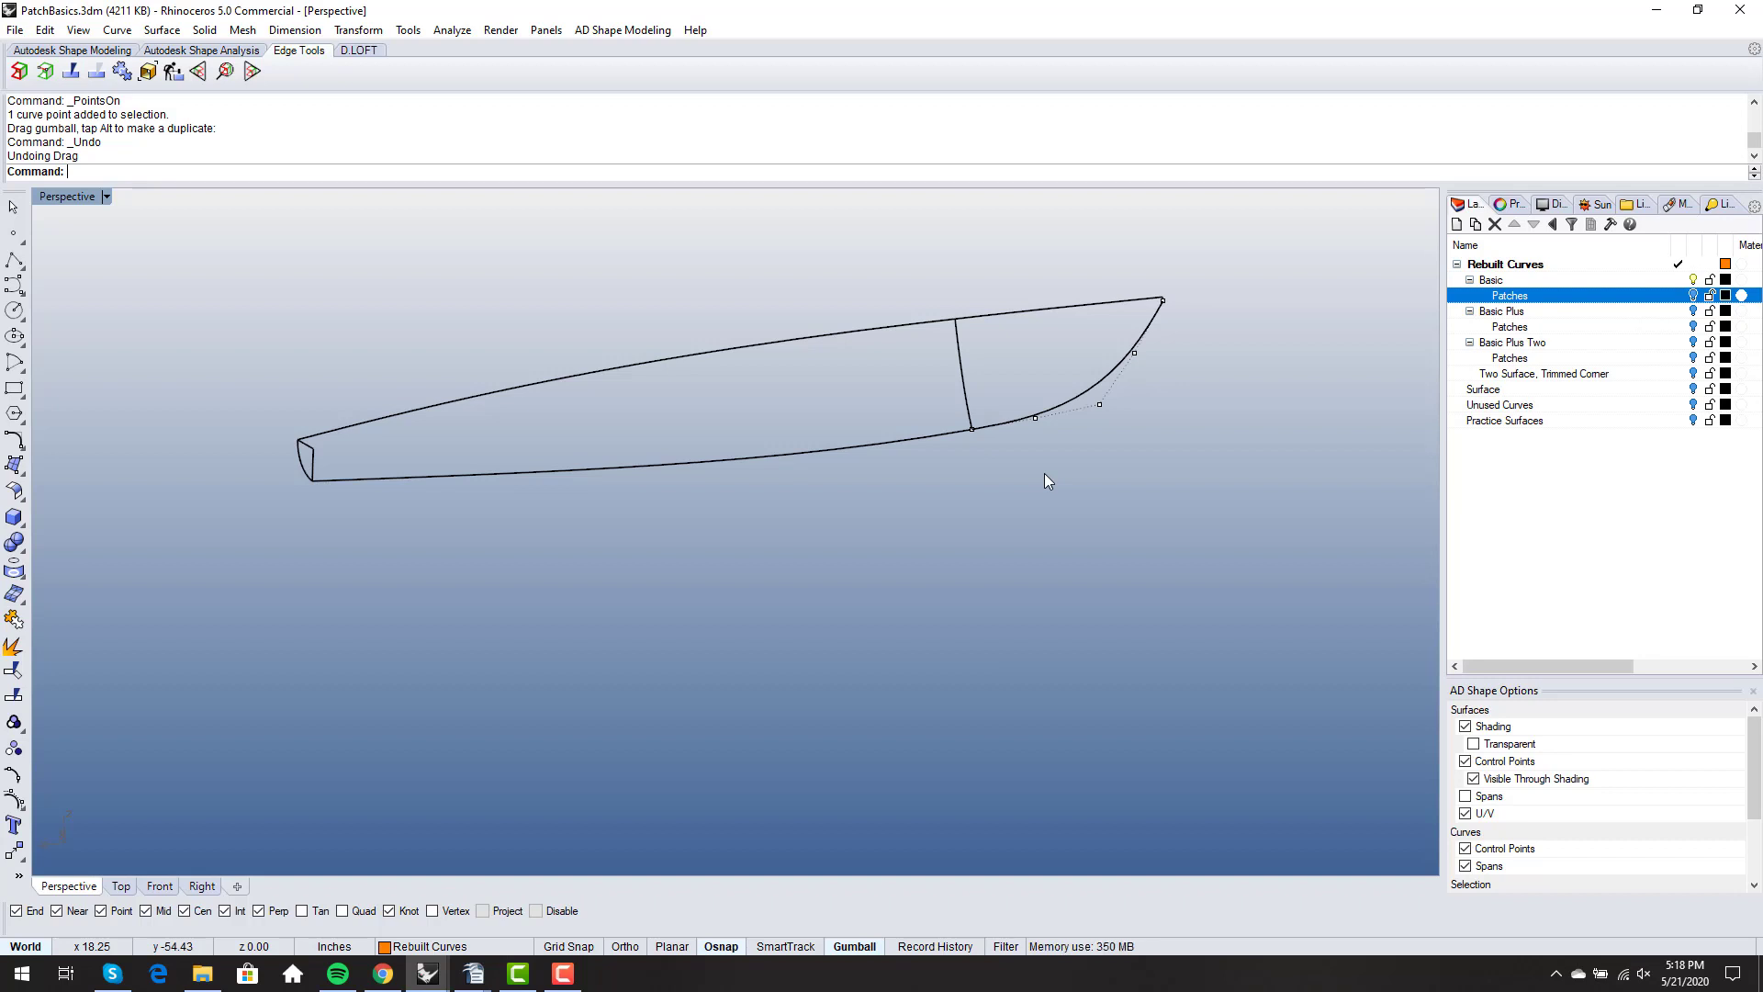
{"action": "right_click_drag", "start_coordinate": [1104, 438], "coordinate": [1070, 440]}
{"action": "middle_click", "coordinate": [1070, 441]}
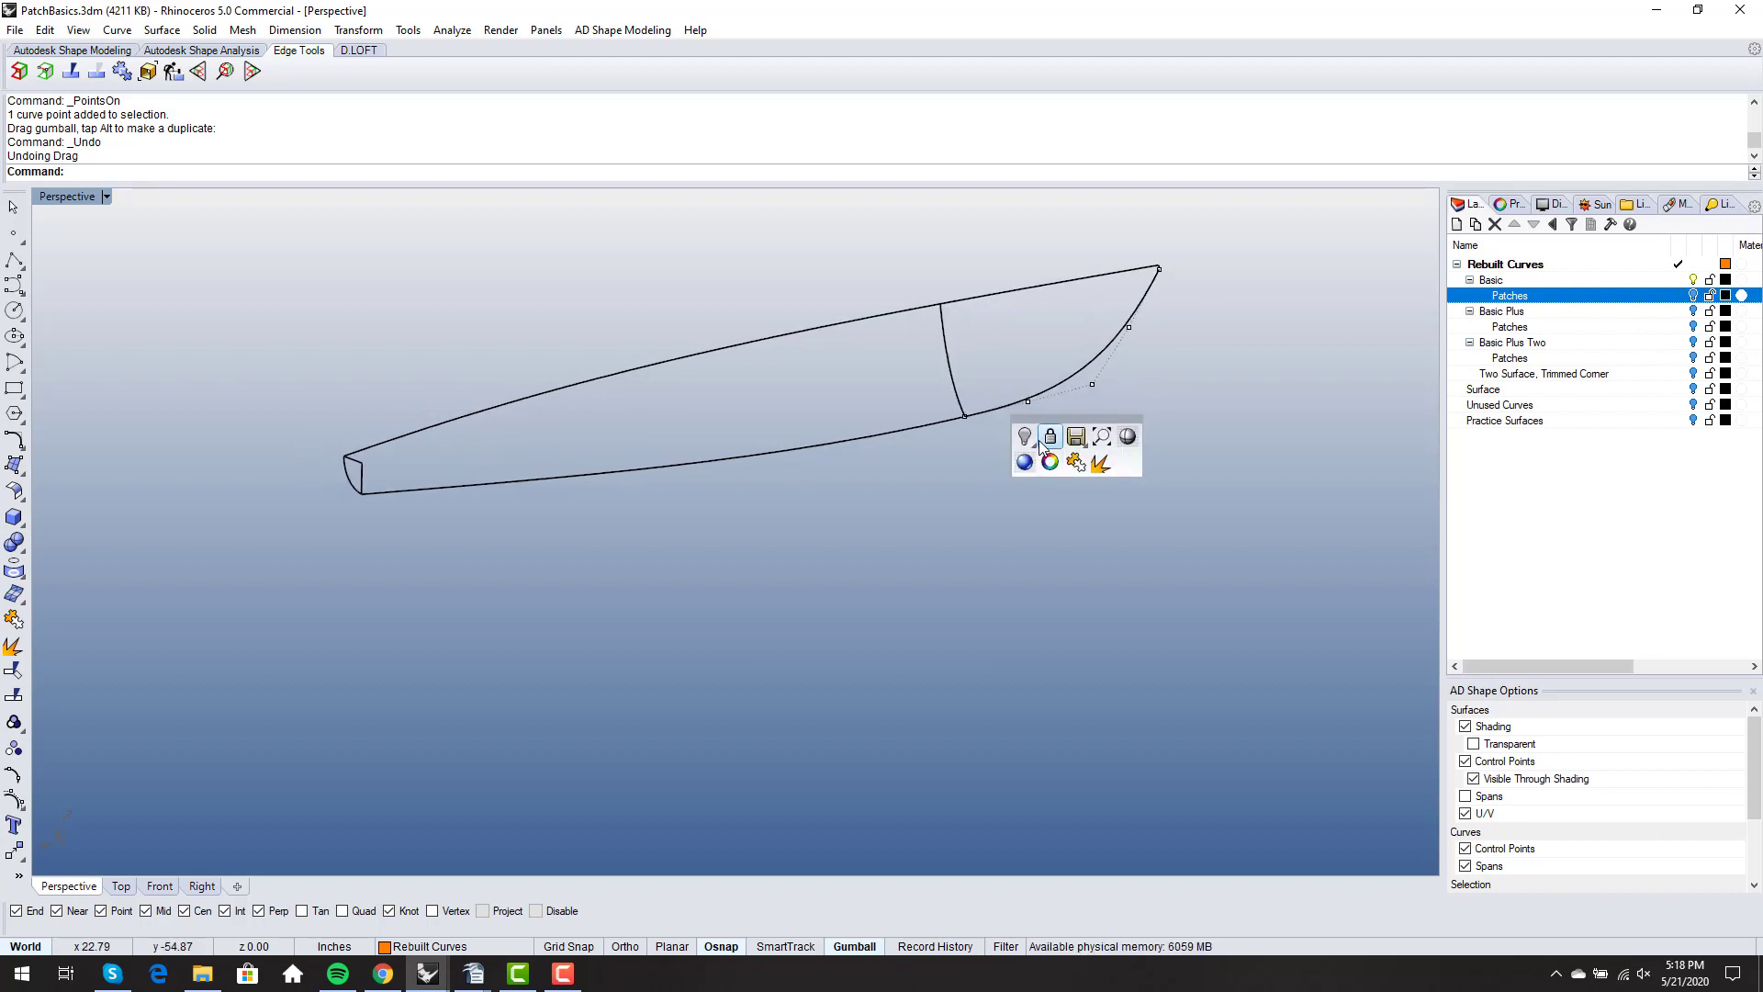
- Show the Patches sublayer of Basic again and turn on the aft hull surface's control points
{"action": "left_click", "coordinate": [1693, 296]}
{"action": "mouse_move", "coordinate": [1021, 428]}
{"action": "right_mouse_down"}
{"action": "mouse_move", "coordinate": [951, 445]}
{"action": "mouse_move", "coordinate": [885, 403]}
{"action": "right_mouse_up"}
{"action": "left_click", "coordinate": [885, 402]}
{"action": "key", "text": "F10"}
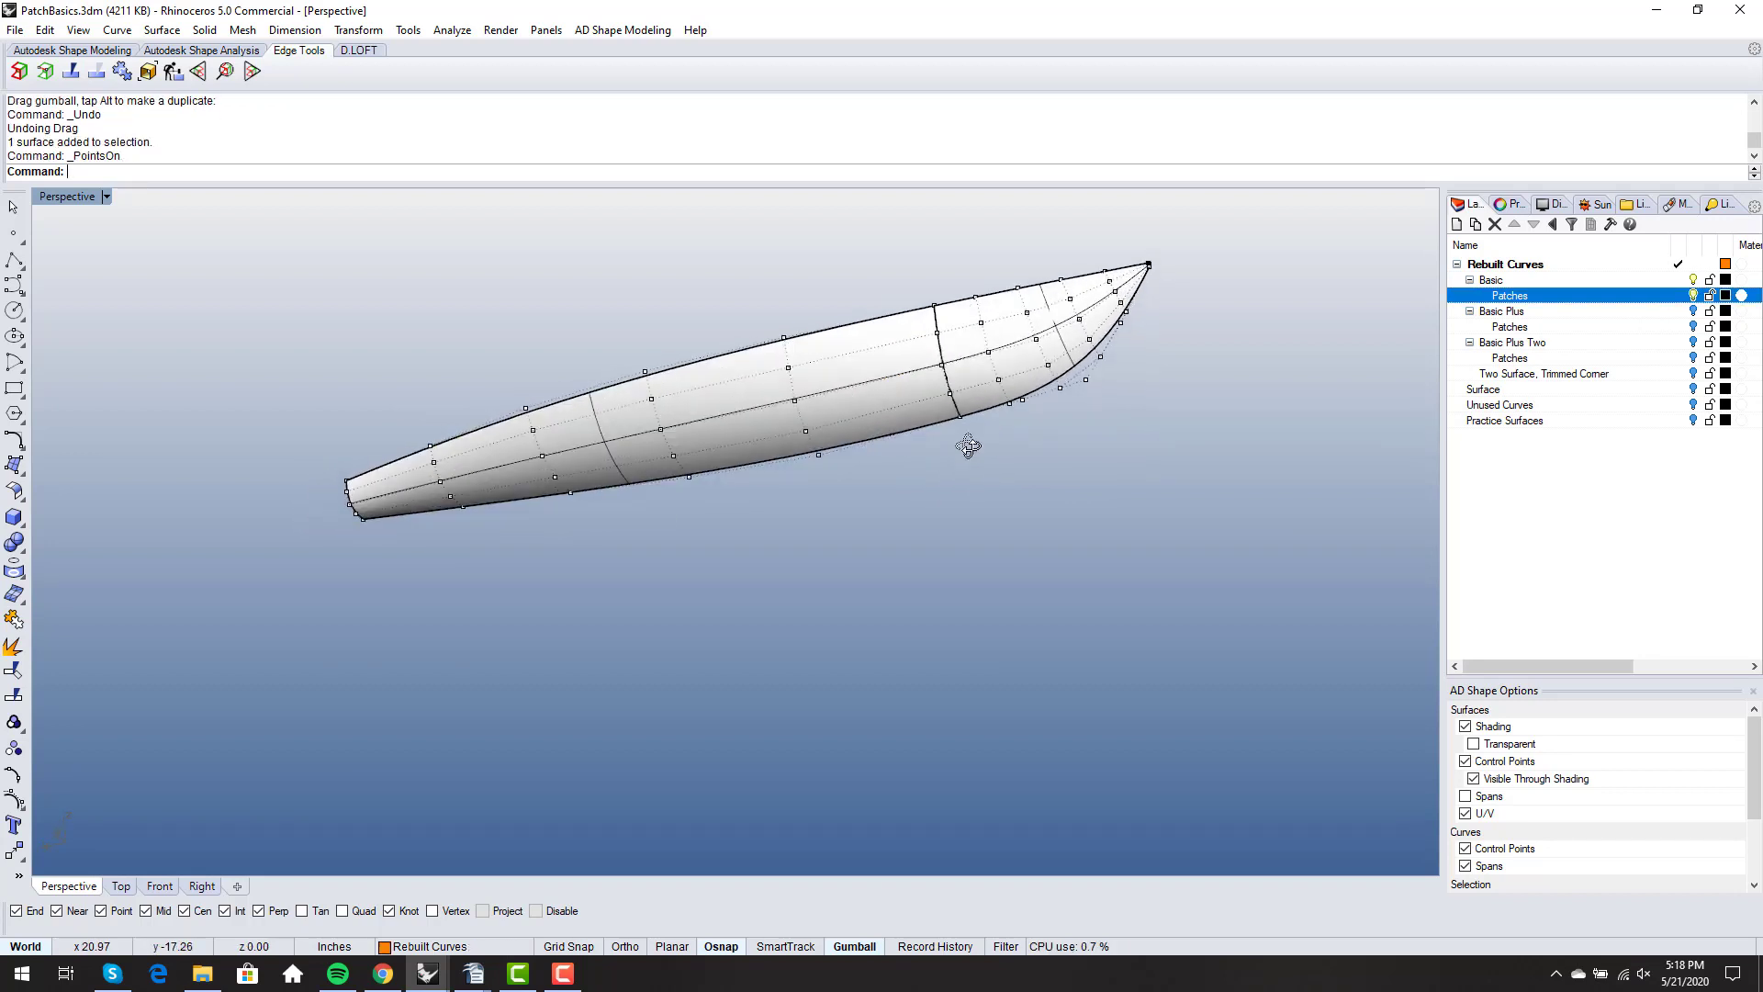
{"action": "scroll", "coordinate": [964, 441], "scroll_direction": "up", "scroll_amount": 8}
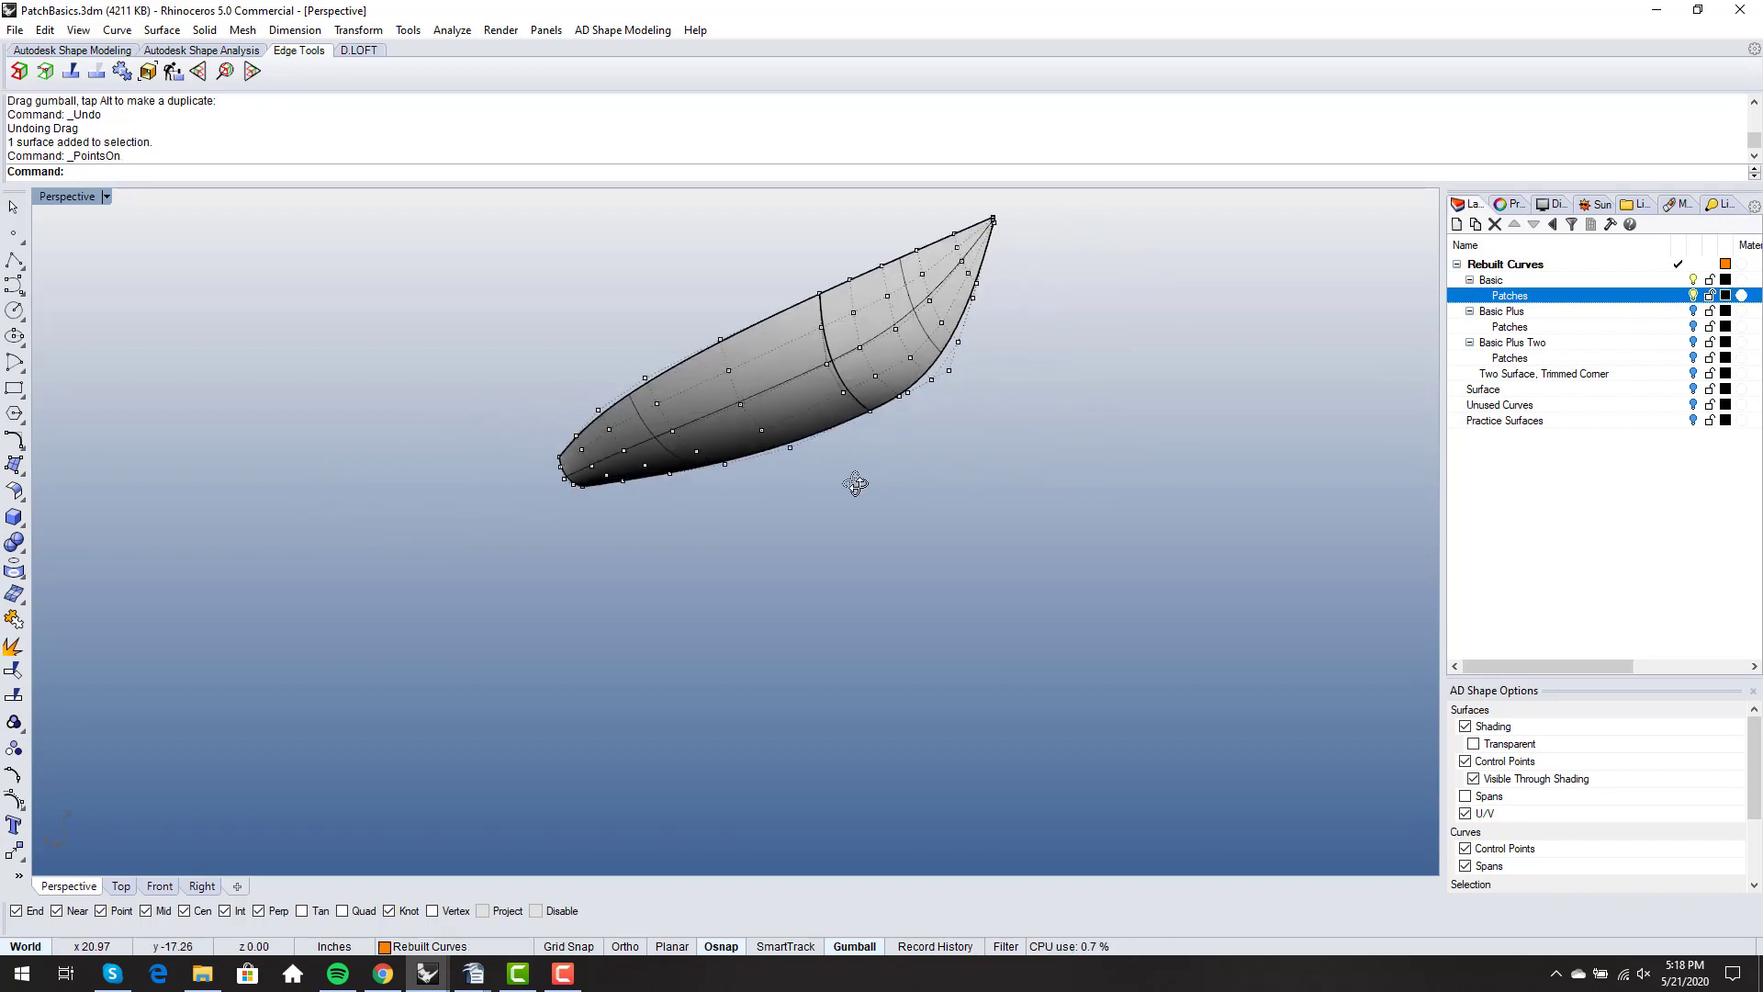
- Select a control point on the aft surface near the keel, clear the selection, and inspect the point layout toward the transom
{"action": "left_click", "coordinate": [760, 439]}
{"action": "right_click_drag", "start_coordinate": [758, 445], "coordinate": [707, 540]}
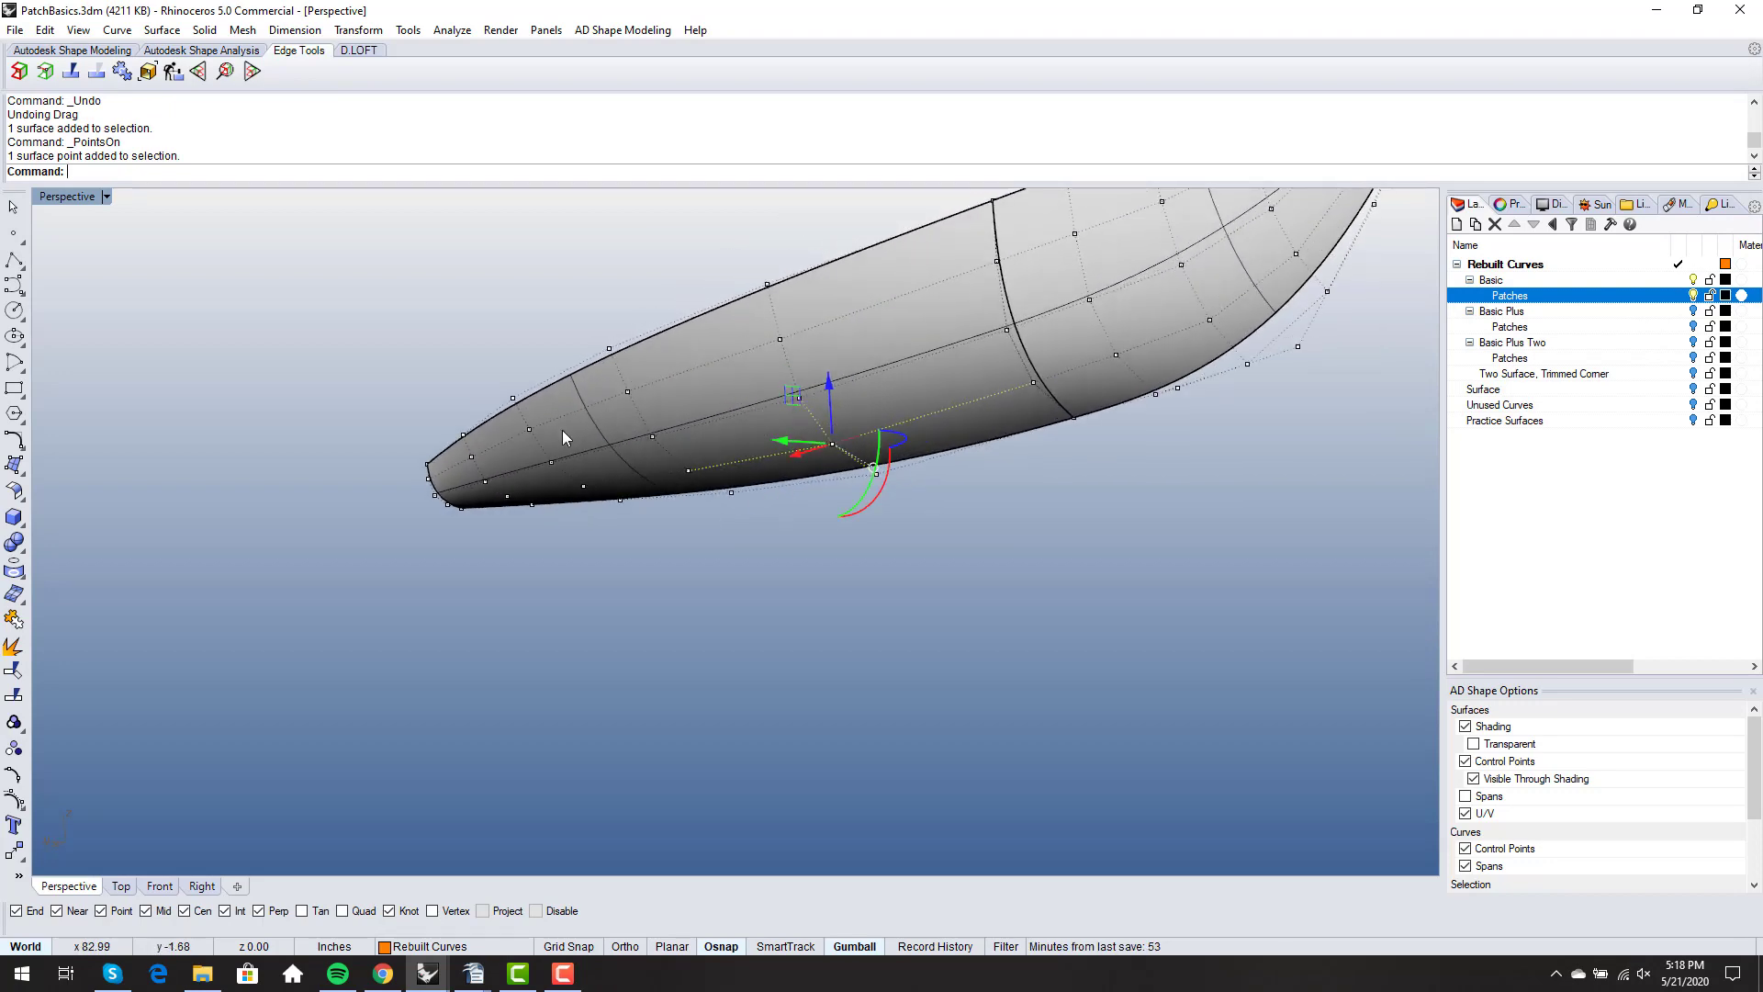
{"action": "left_click", "coordinate": [571, 594]}
{"action": "right_click_drag", "start_coordinate": [571, 594], "coordinate": [611, 558]}
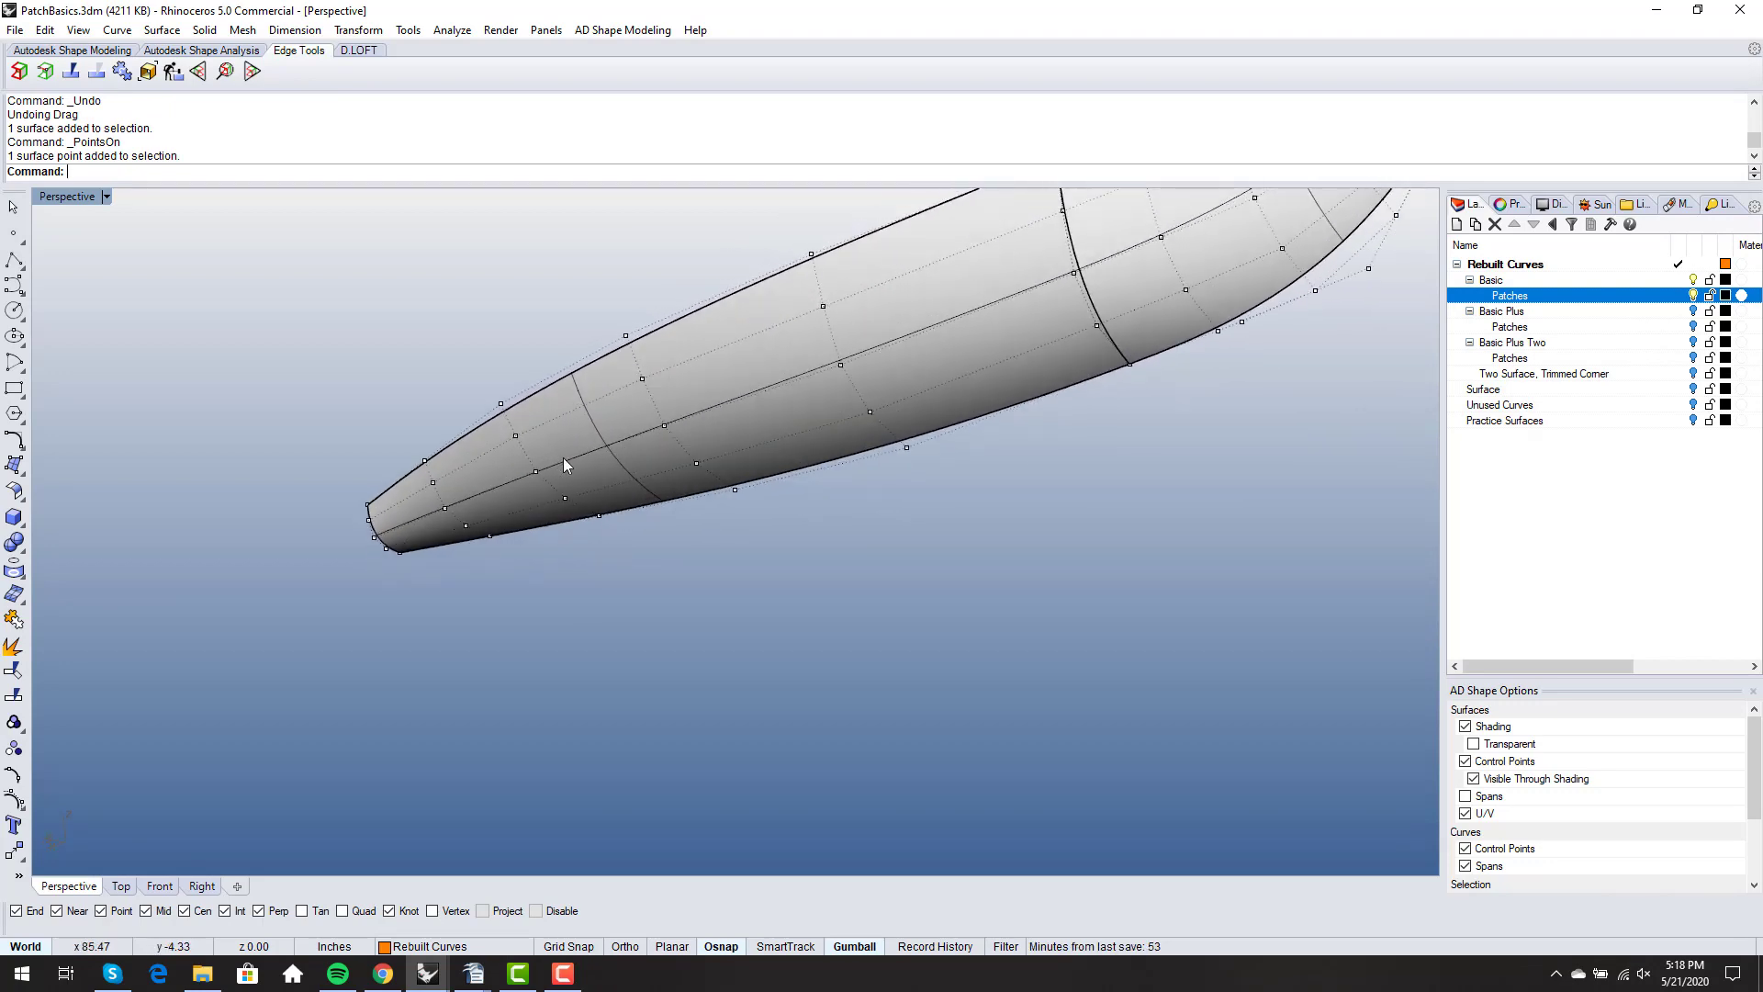
{"action": "scroll", "coordinate": [564, 457], "scroll_direction": "down", "scroll_amount": 5}
{"action": "right_click_drag", "start_coordinate": [563, 457], "coordinate": [753, 484]}
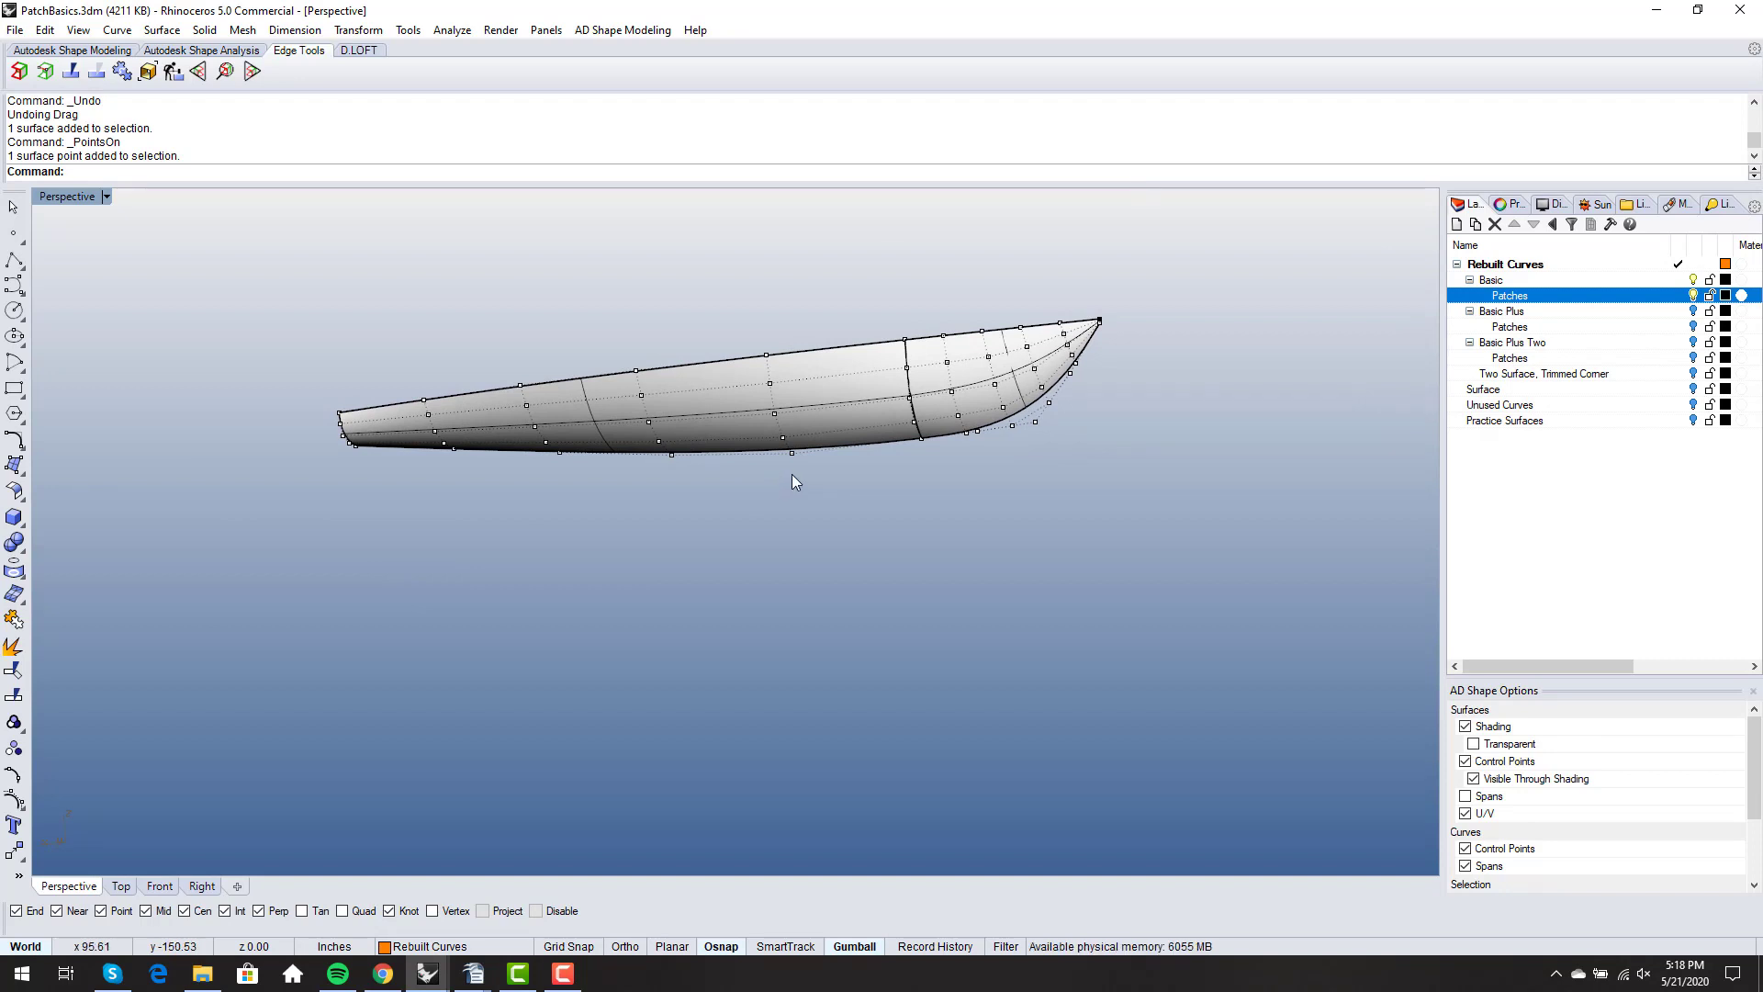
- Display a curvature graph on the aft hull surface and reduce its display scale to 112
{"action": "type", "text": "CurvatureGraph"}
{"action": "key", "text": "Return"}
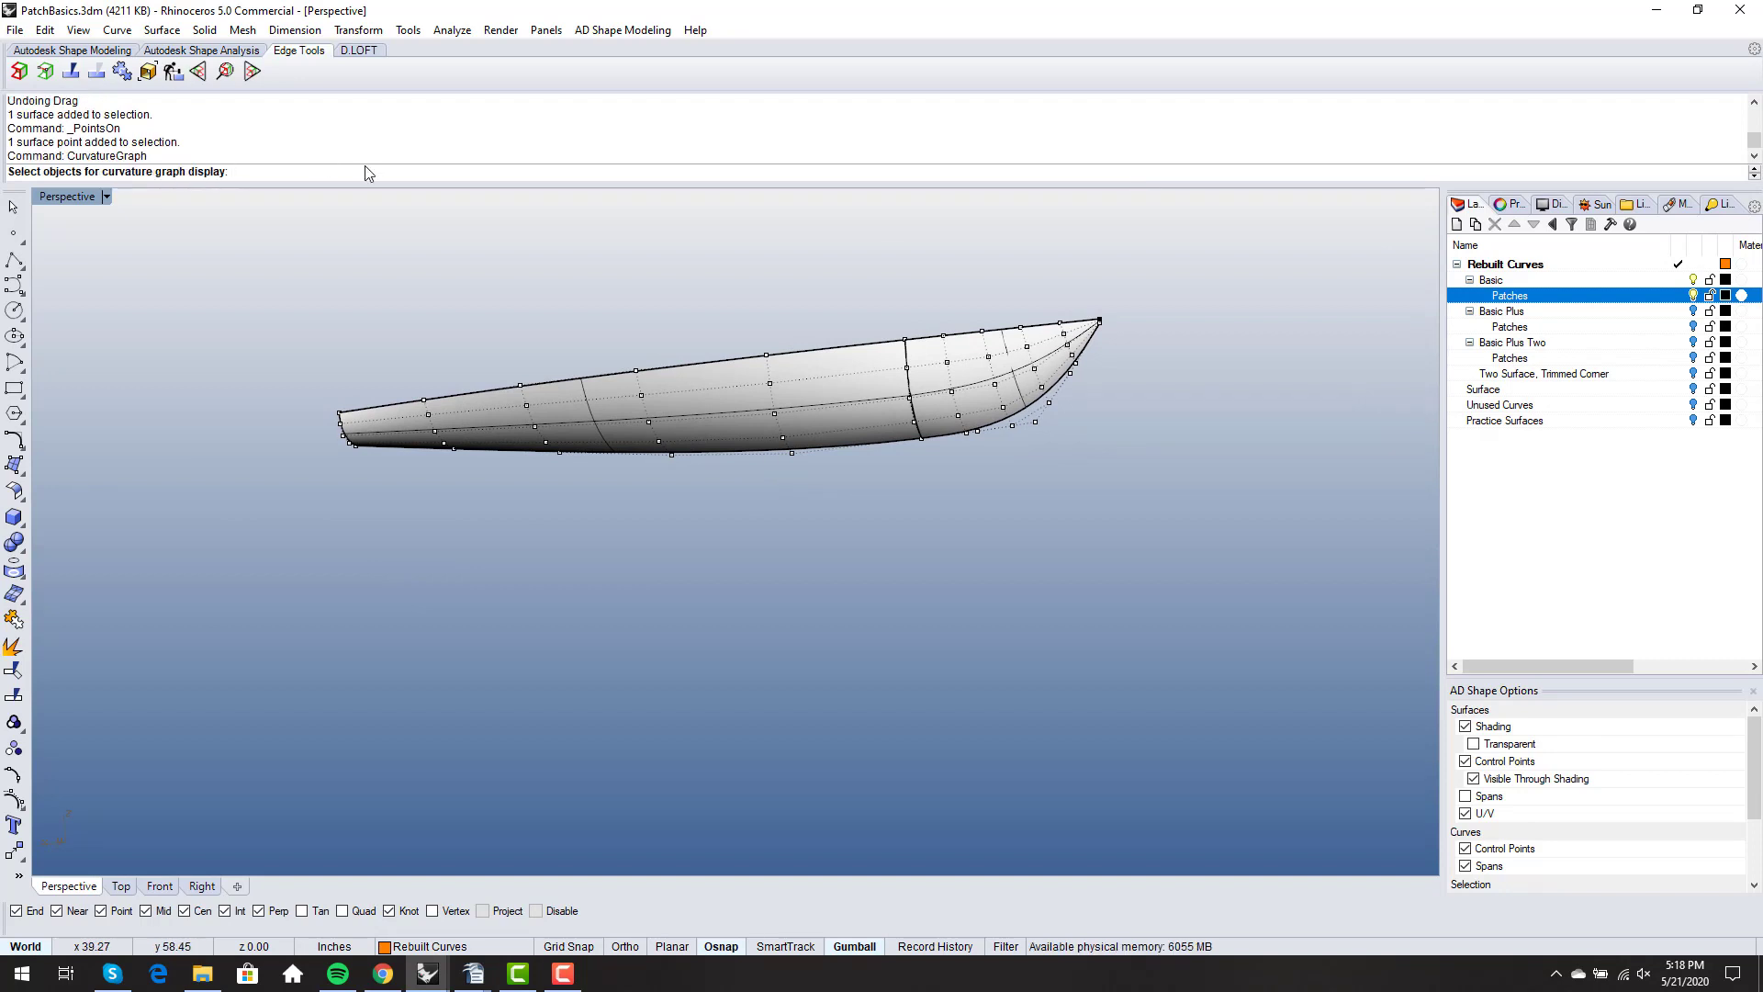
{"action": "left_click", "coordinate": [673, 389]}
{"action": "key", "text": "Return"}
{"action": "right_click_drag", "start_coordinate": [673, 389], "coordinate": [1007, 408]}
{"action": "left_click", "coordinate": [1392, 350]}
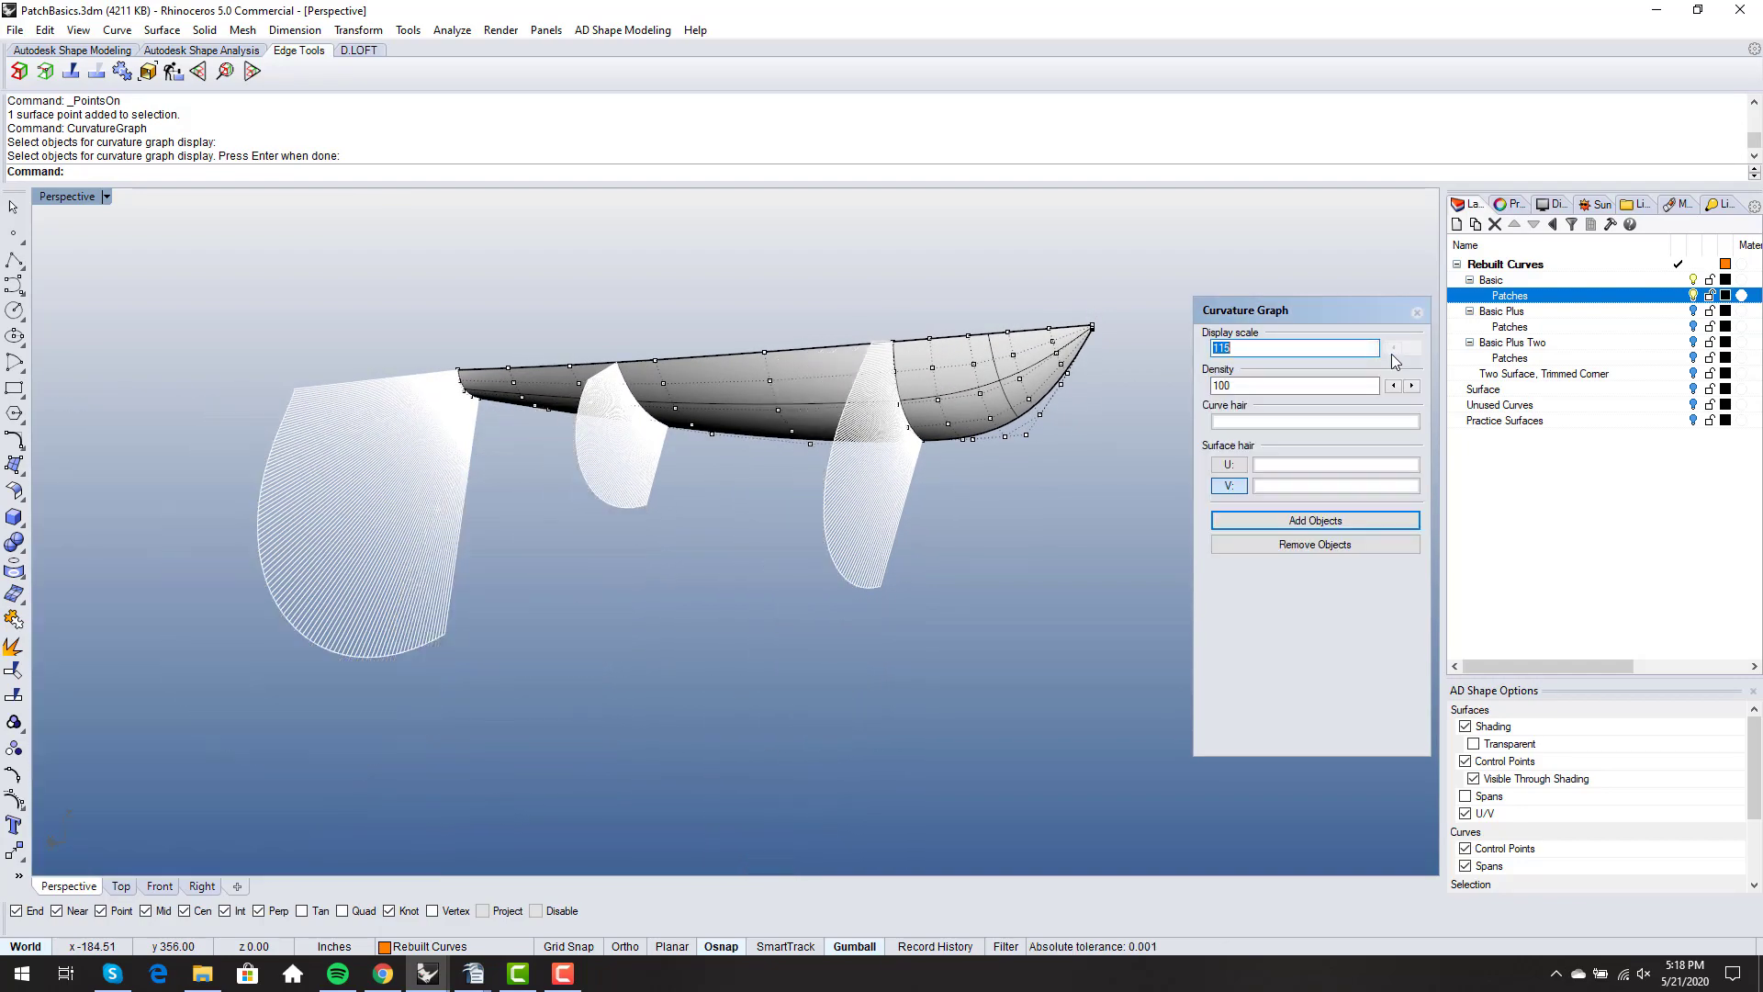
- Examine the V-direction curvature hair at the transom, mid-surface and seam from several angles, and close the graph
{"action": "right_click_drag", "start_coordinate": [919, 501], "coordinate": [791, 461]}
{"action": "scroll", "coordinate": [791, 461], "scroll_direction": "up", "scroll_amount": 8}
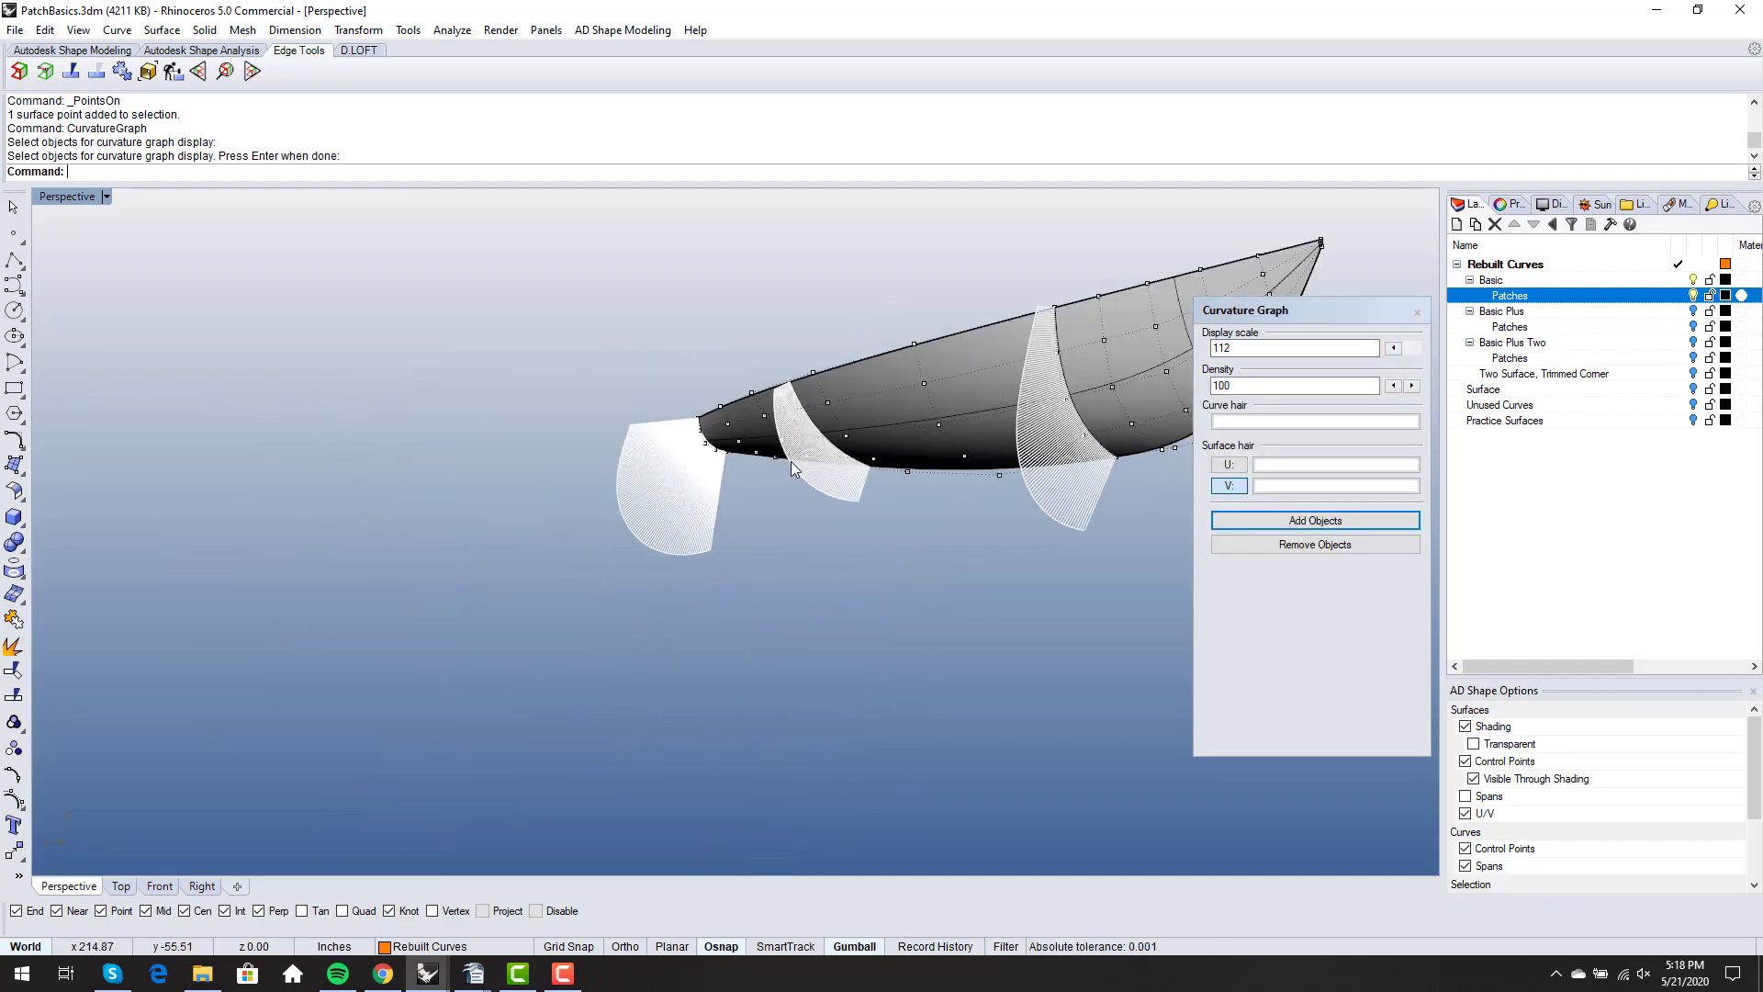
{"action": "scroll", "coordinate": [597, 459], "scroll_direction": "down", "scroll_amount": 4}
{"action": "right_click_drag", "start_coordinate": [619, 460], "coordinate": [775, 445]}
{"action": "scroll", "coordinate": [732, 449], "scroll_direction": "down", "scroll_amount": 8}
{"action": "scroll", "coordinate": [951, 428], "scroll_direction": "up", "scroll_amount": 5}
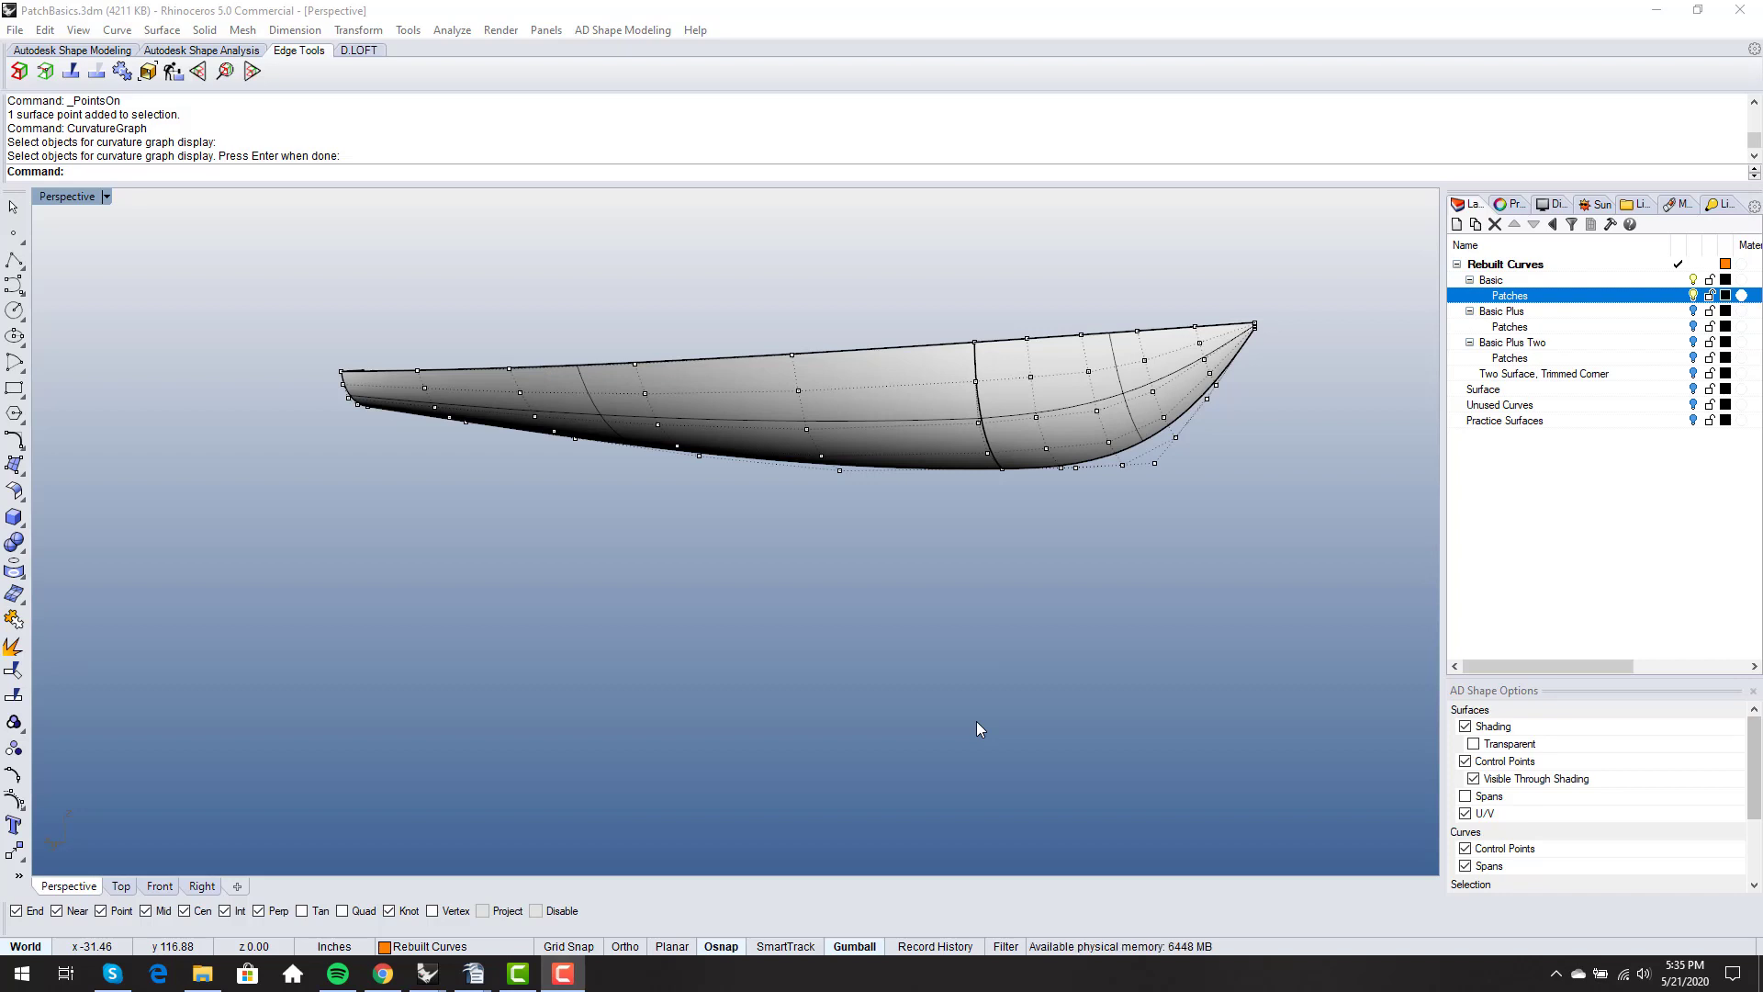
{"action": "left_click", "coordinate": [162, 33]}
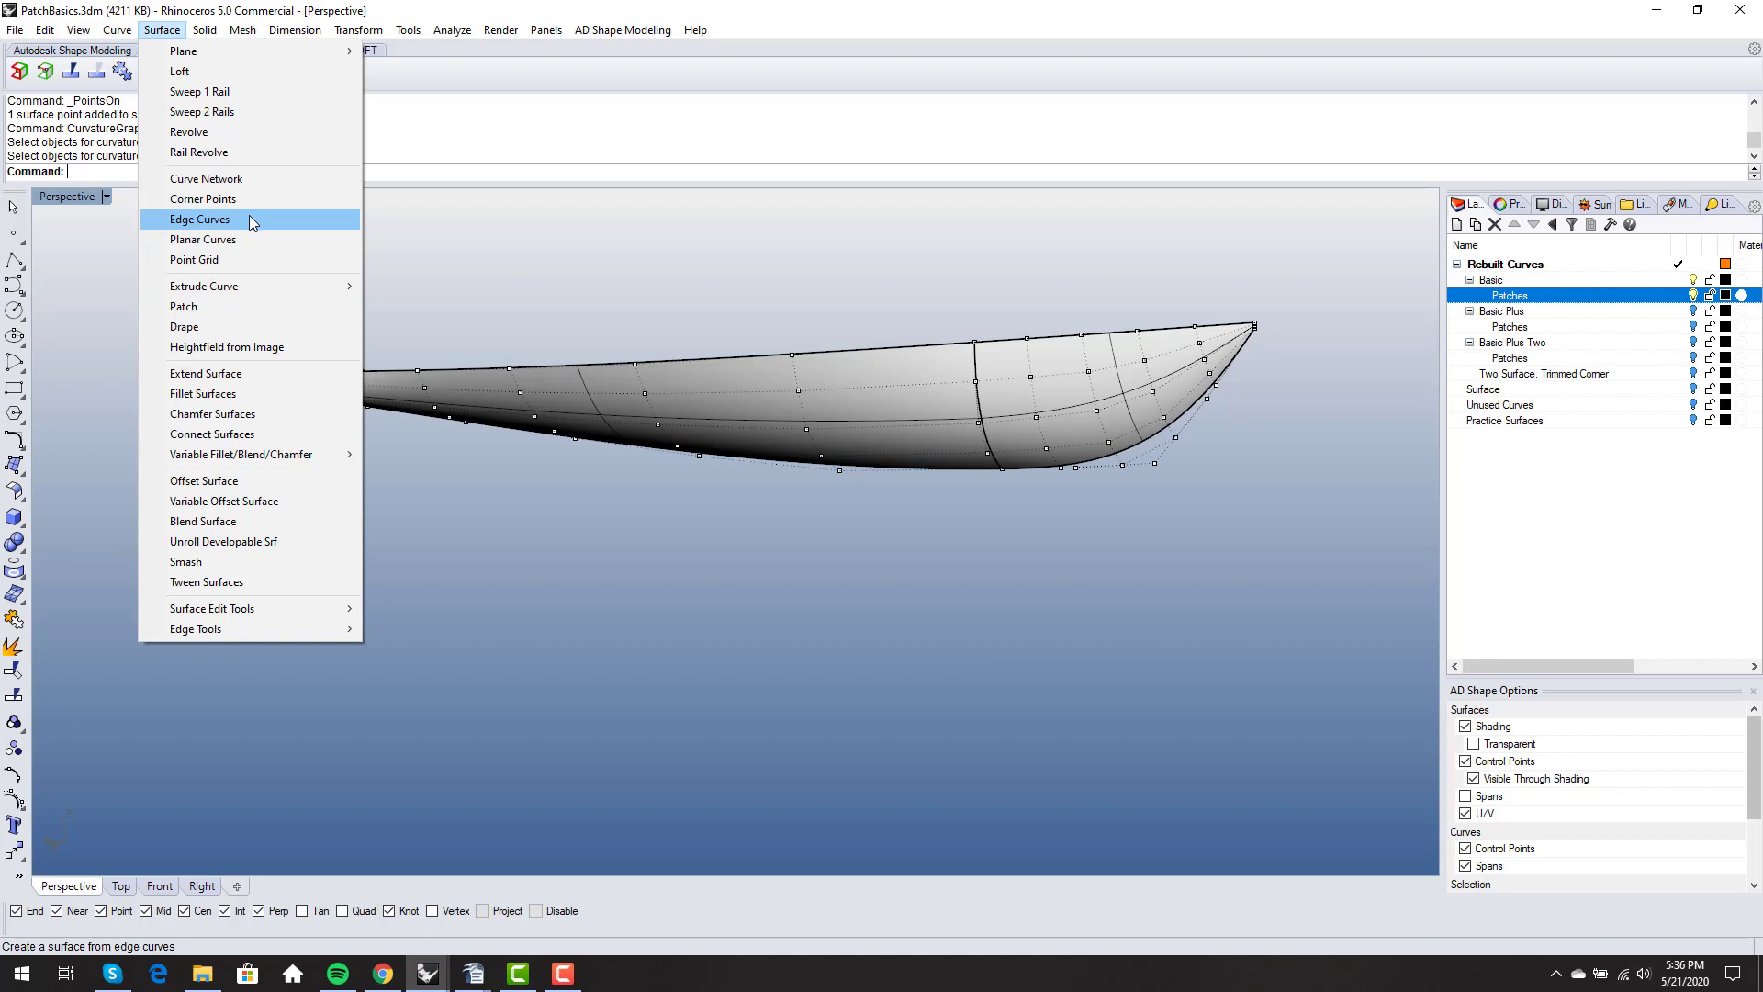
{"action": "left_click", "coordinate": [505, 262]}
{"action": "right_click_drag", "start_coordinate": [680, 358], "coordinate": [768, 404]}
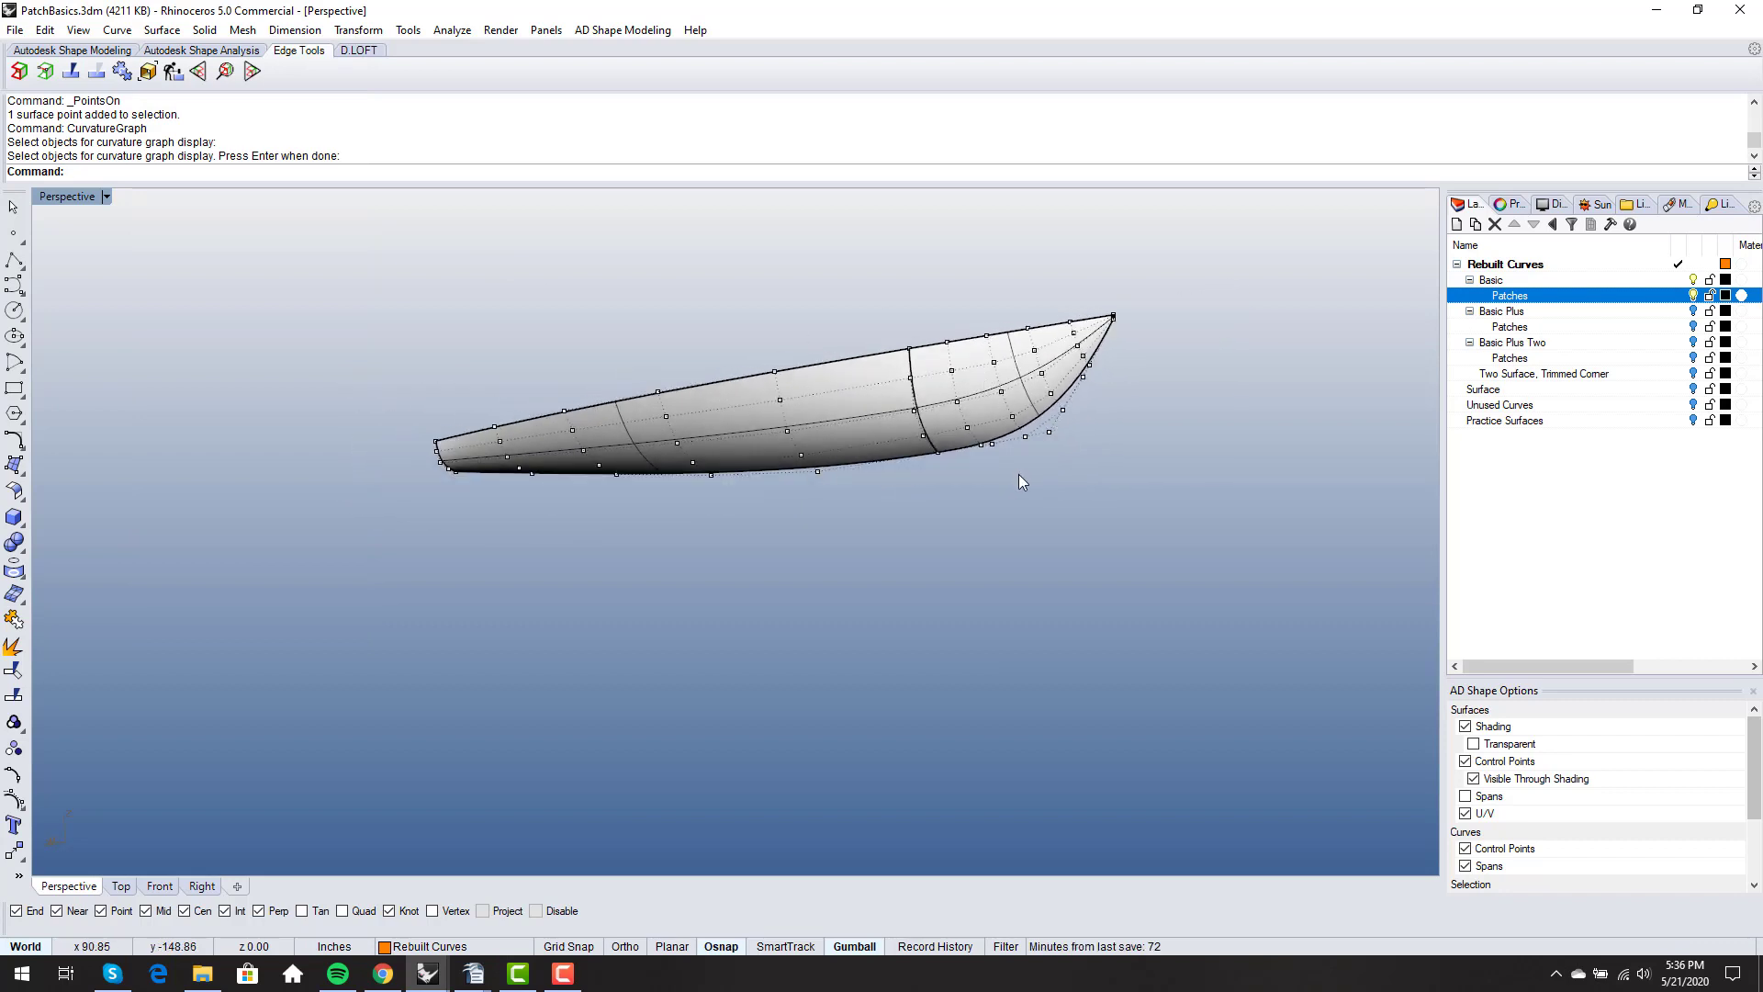
{"action": "left_click", "coordinate": [168, 32]}
{"action": "left_click", "coordinate": [170, 33]}
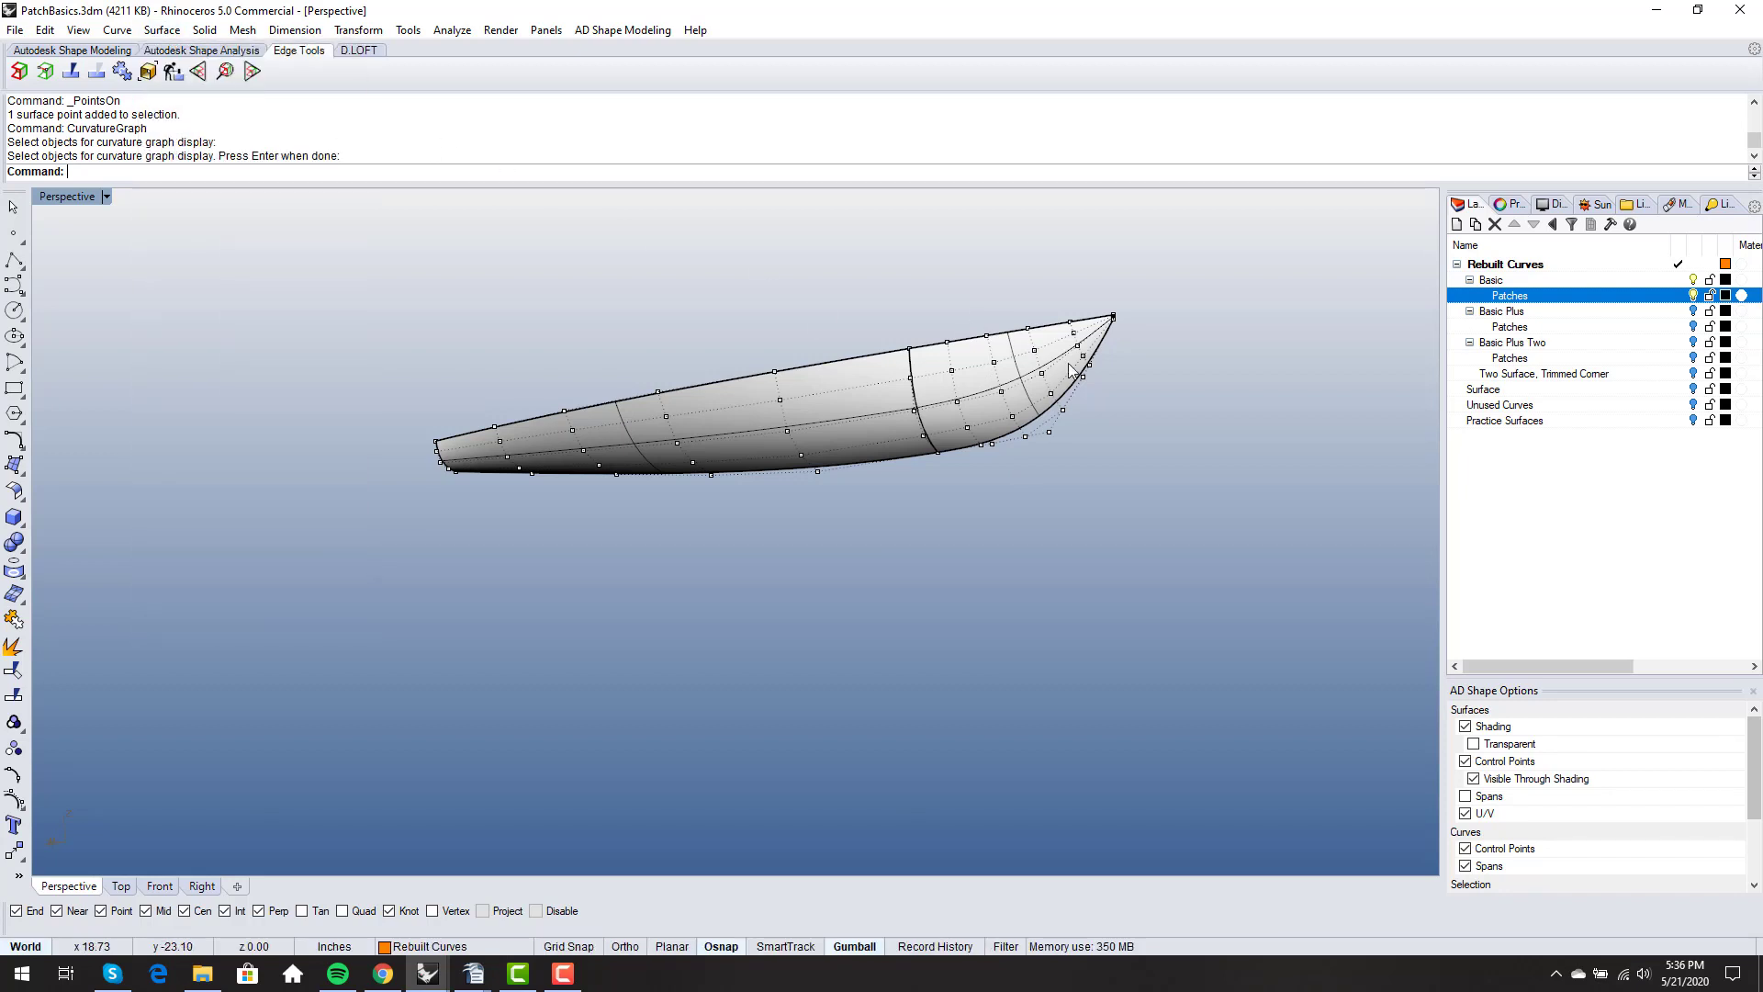
- Hide the Basic layer and its Patches sublayer, and select the Basic Plus layer
{"action": "left_click", "coordinate": [1694, 296]}
{"action": "left_click", "coordinate": [1692, 280]}
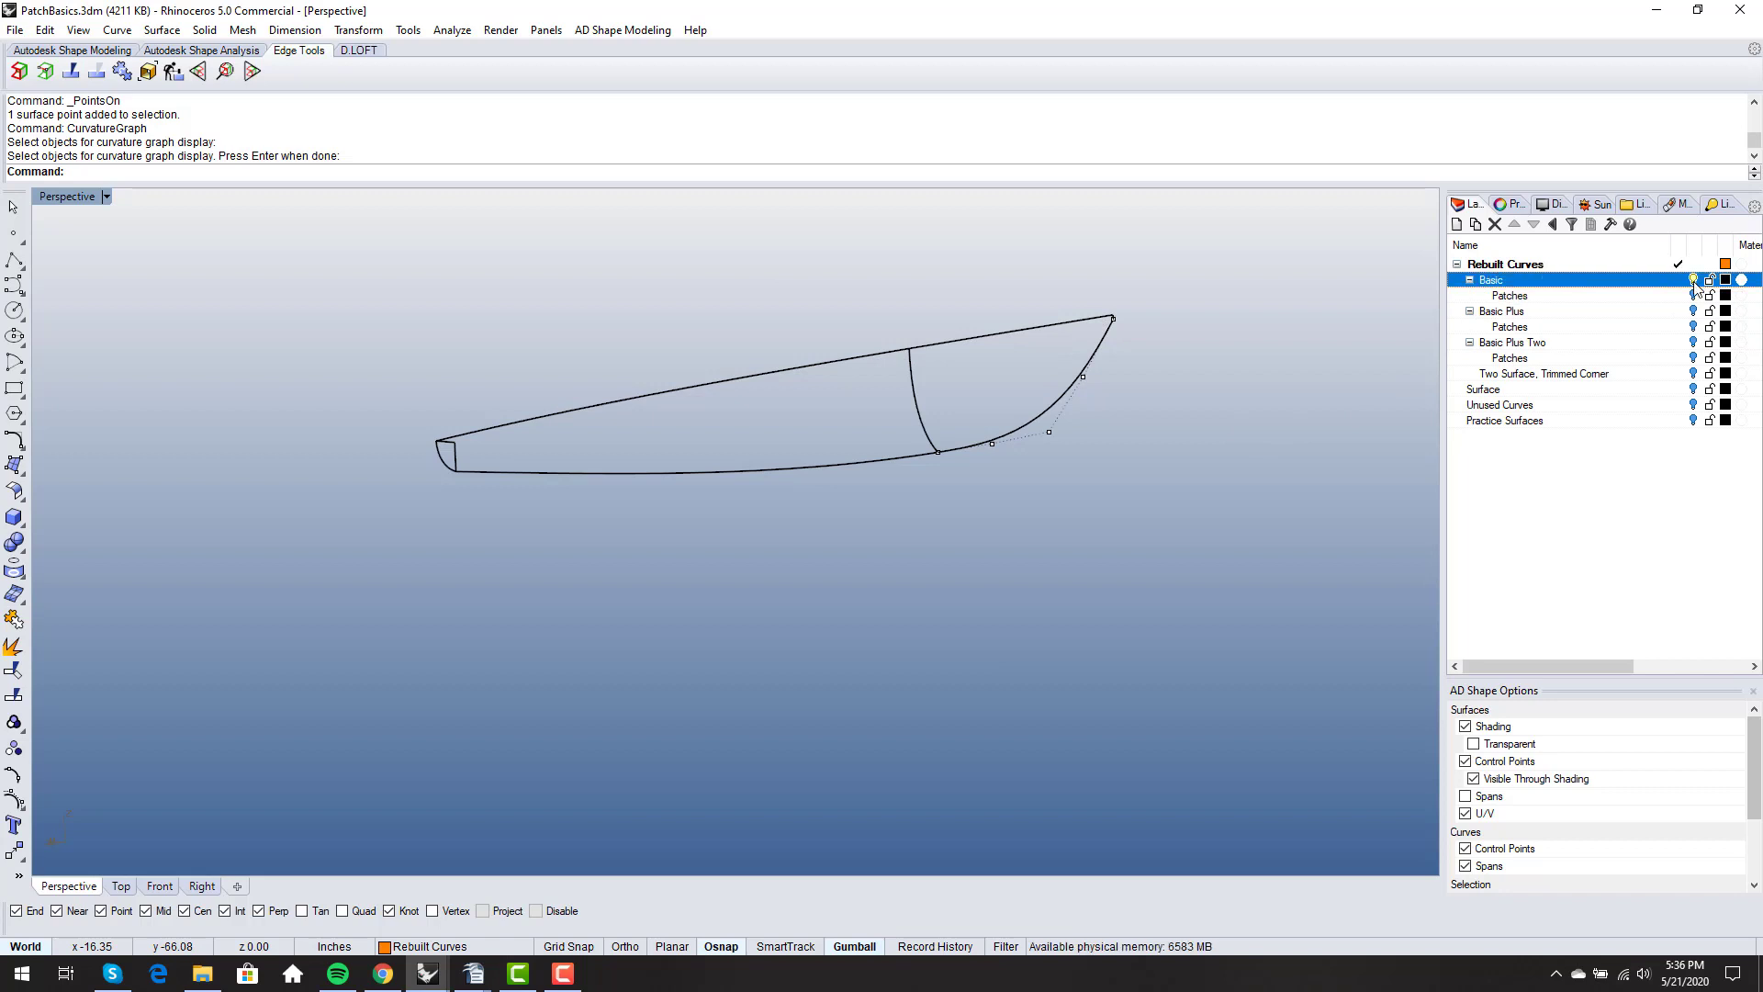
{"action": "left_click", "coordinate": [1550, 313]}
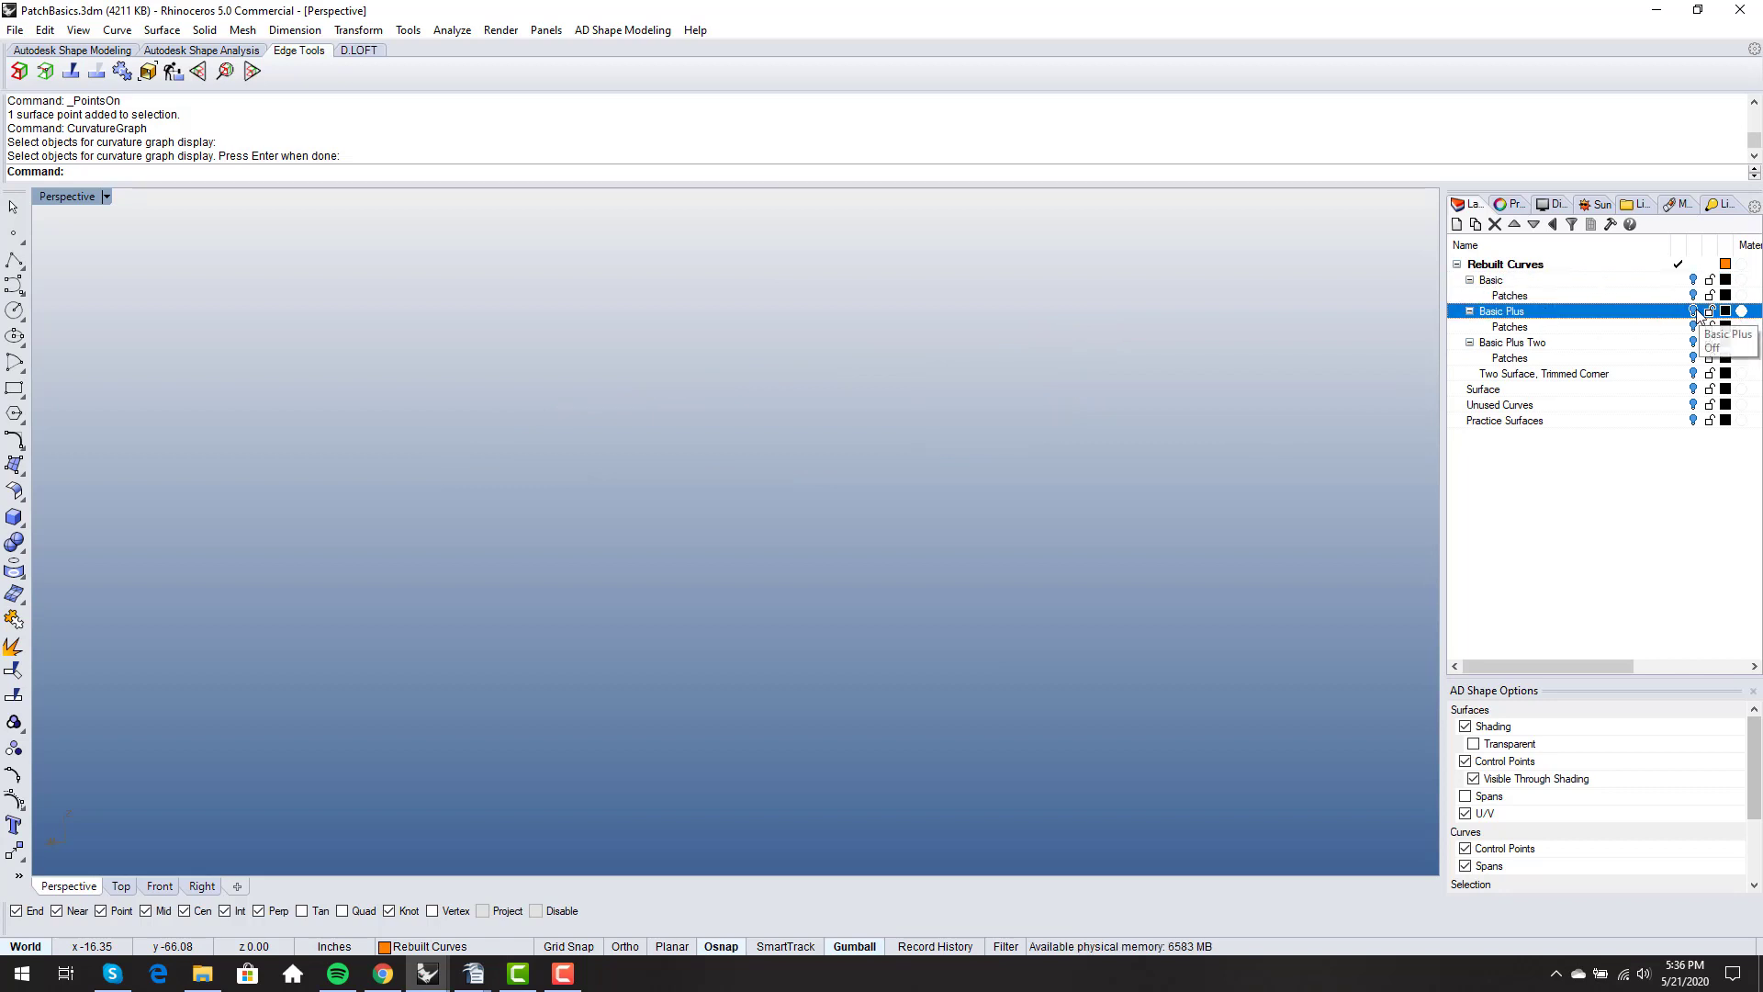
- Turn on the Basic Plus layer and pick out its knuckle curve and the two transom edge curves below and above it
{"action": "left_click", "coordinate": [1692, 311]}
{"action": "right_click_drag", "start_coordinate": [1039, 455], "coordinate": [353, 465]}
{"action": "left_click", "coordinate": [377, 438]}
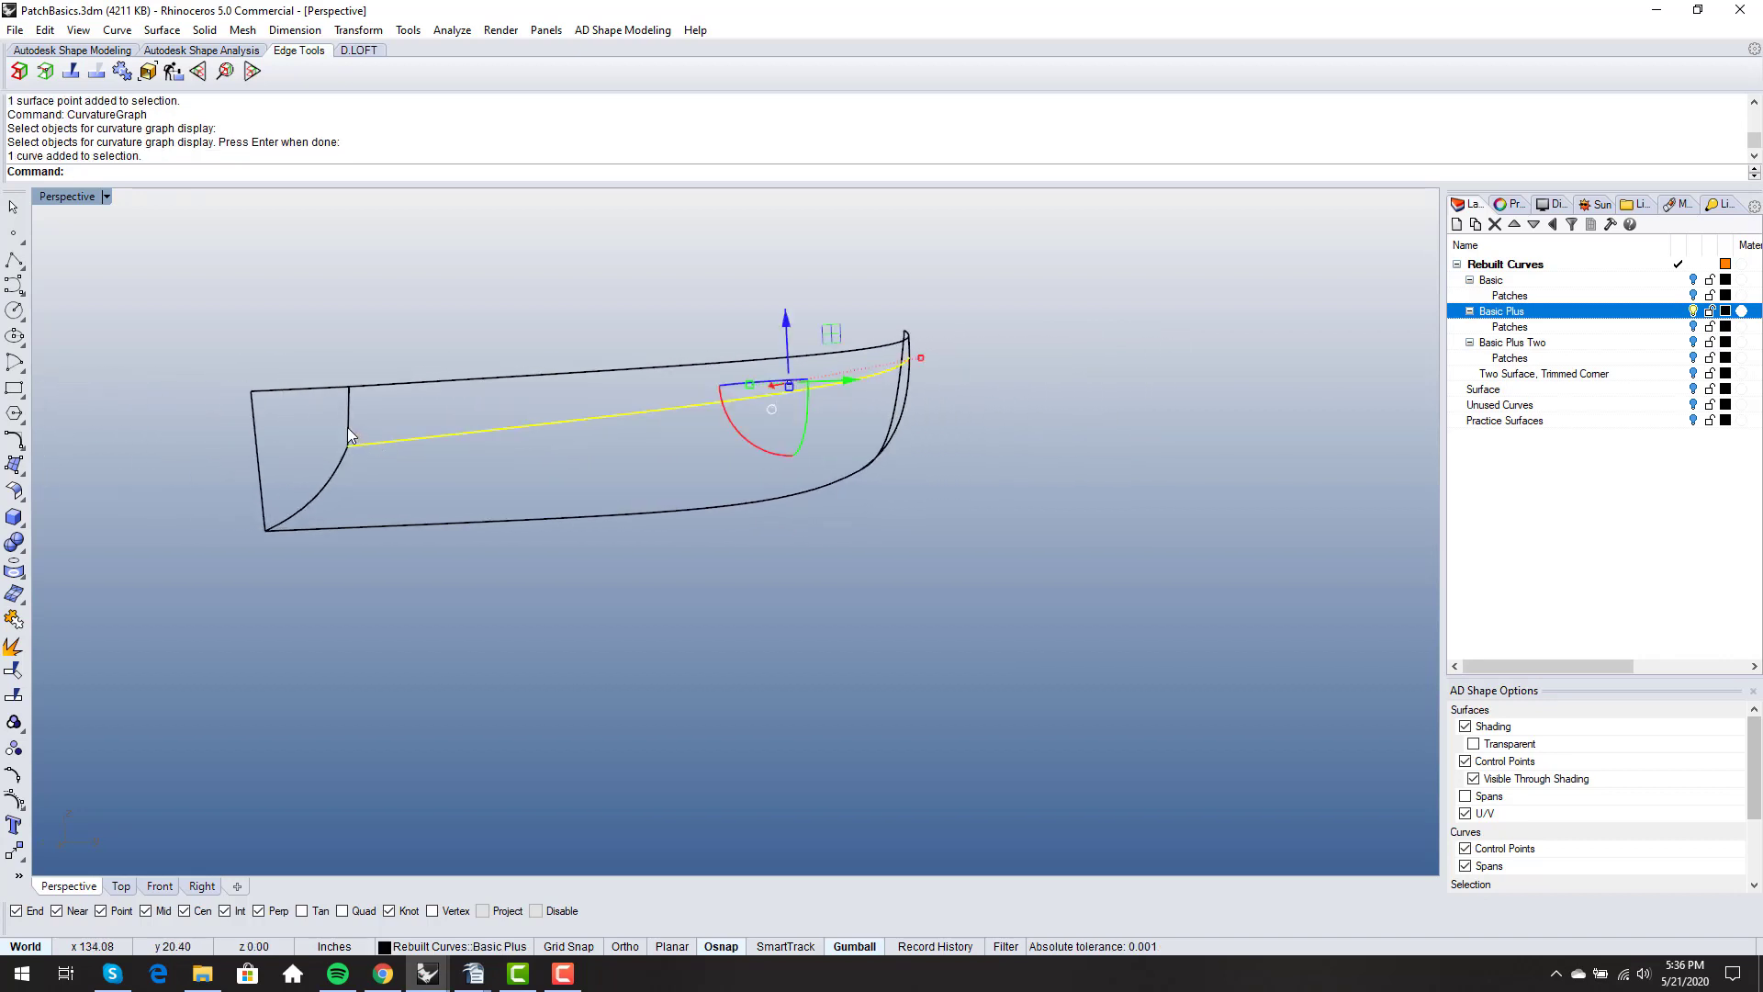
{"action": "left_click", "coordinate": [348, 430]}
{"action": "right_click_drag", "start_coordinate": [405, 461], "coordinate": [415, 445]}
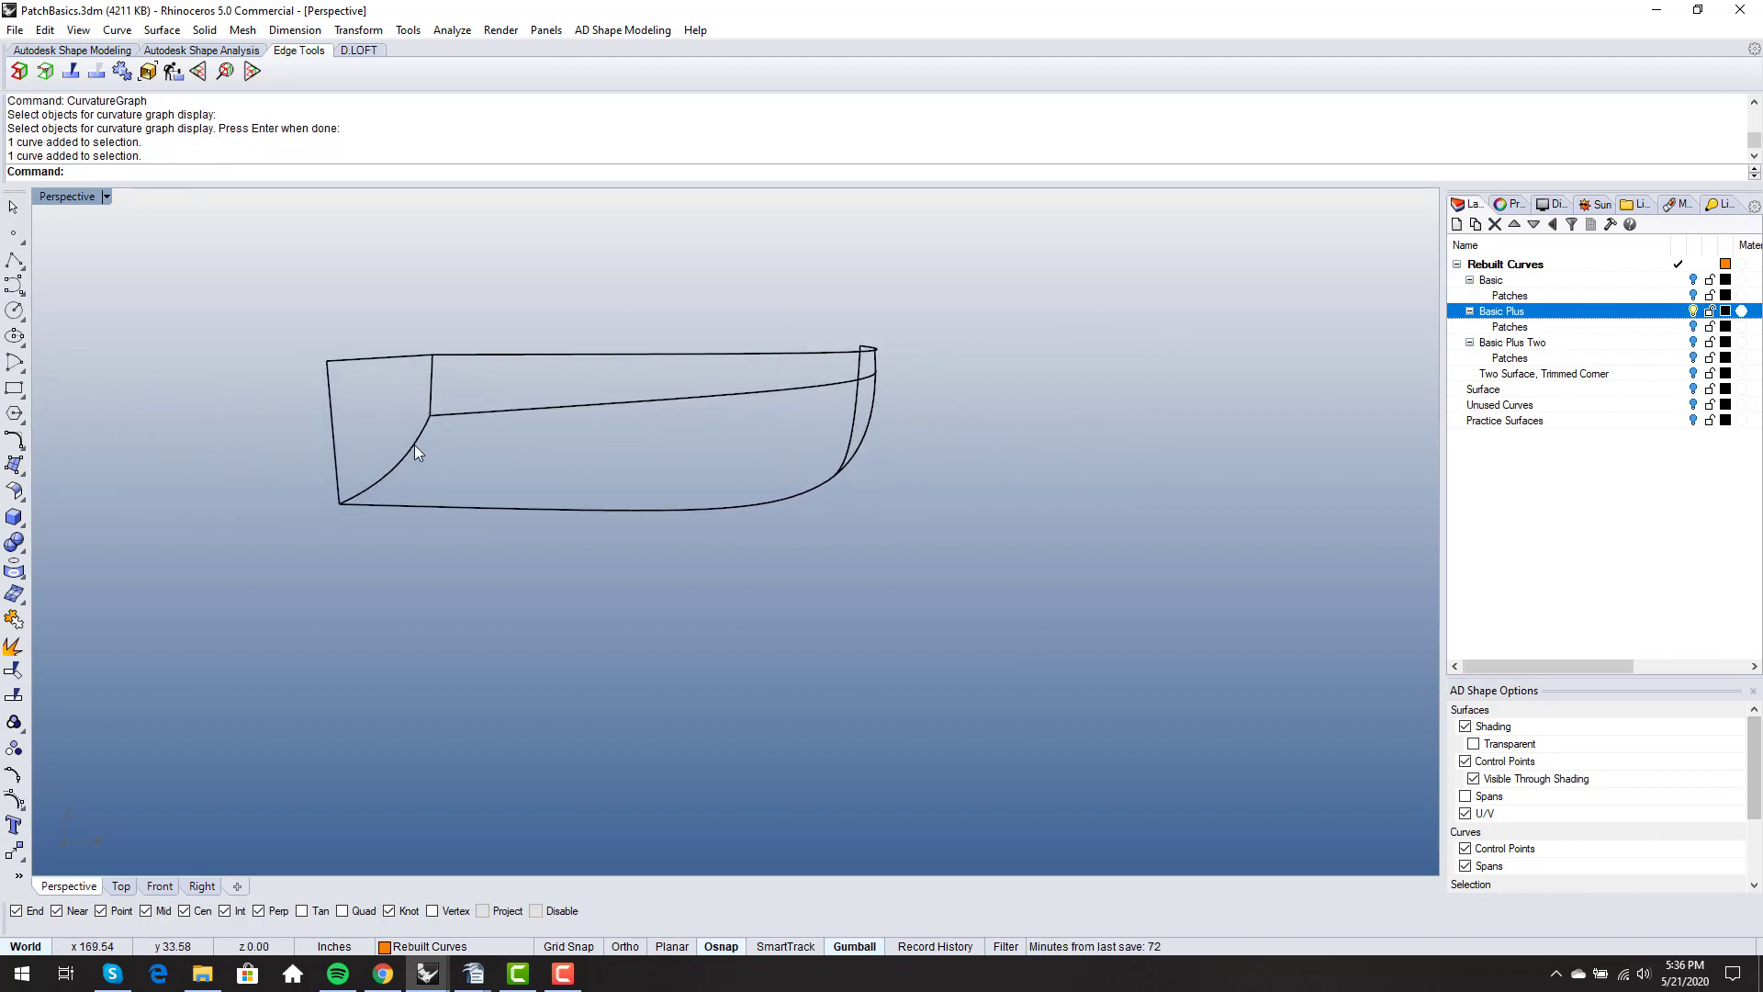
{"action": "left_click", "coordinate": [430, 421]}
{"action": "left_click", "coordinate": [431, 390]}
{"action": "left_click", "coordinate": [575, 439]}
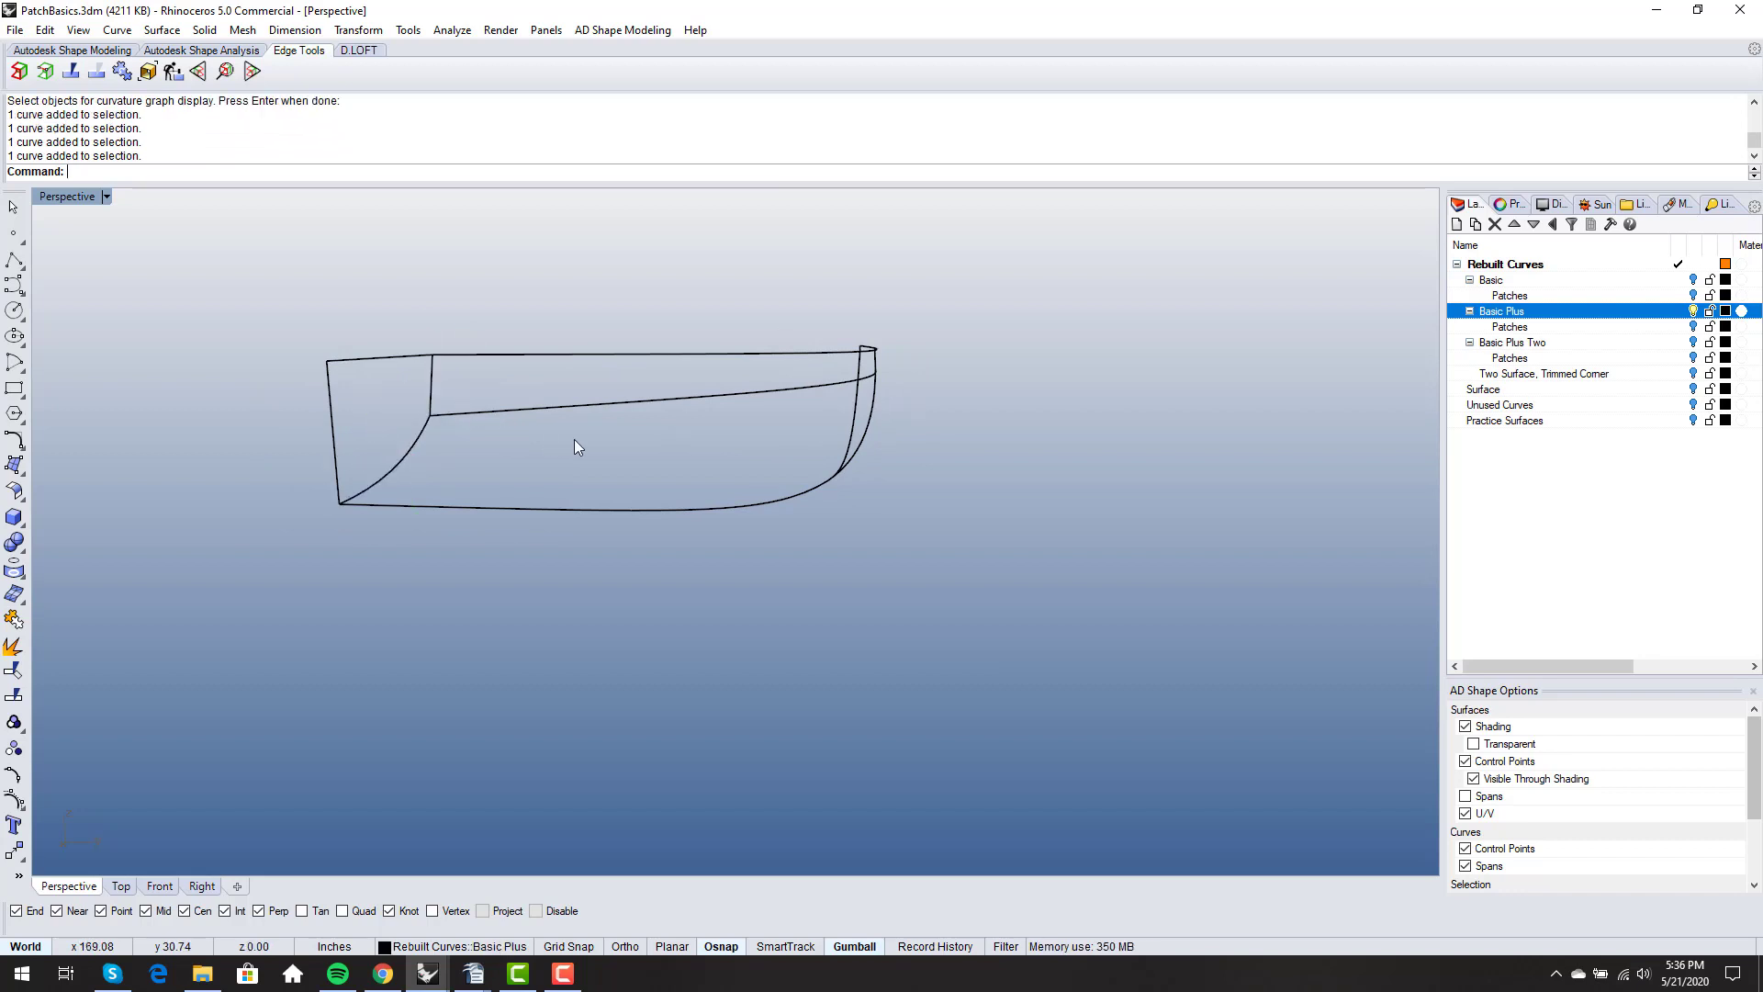
- Select the sheer curve of the Basic Plus wireframe, clear the selection, and inspect the bow section curve
{"action": "right_click_drag", "start_coordinate": [575, 439], "coordinate": [1107, 454]}
{"action": "left_click", "coordinate": [1108, 453]}
{"action": "left_click", "coordinate": [1093, 316]}
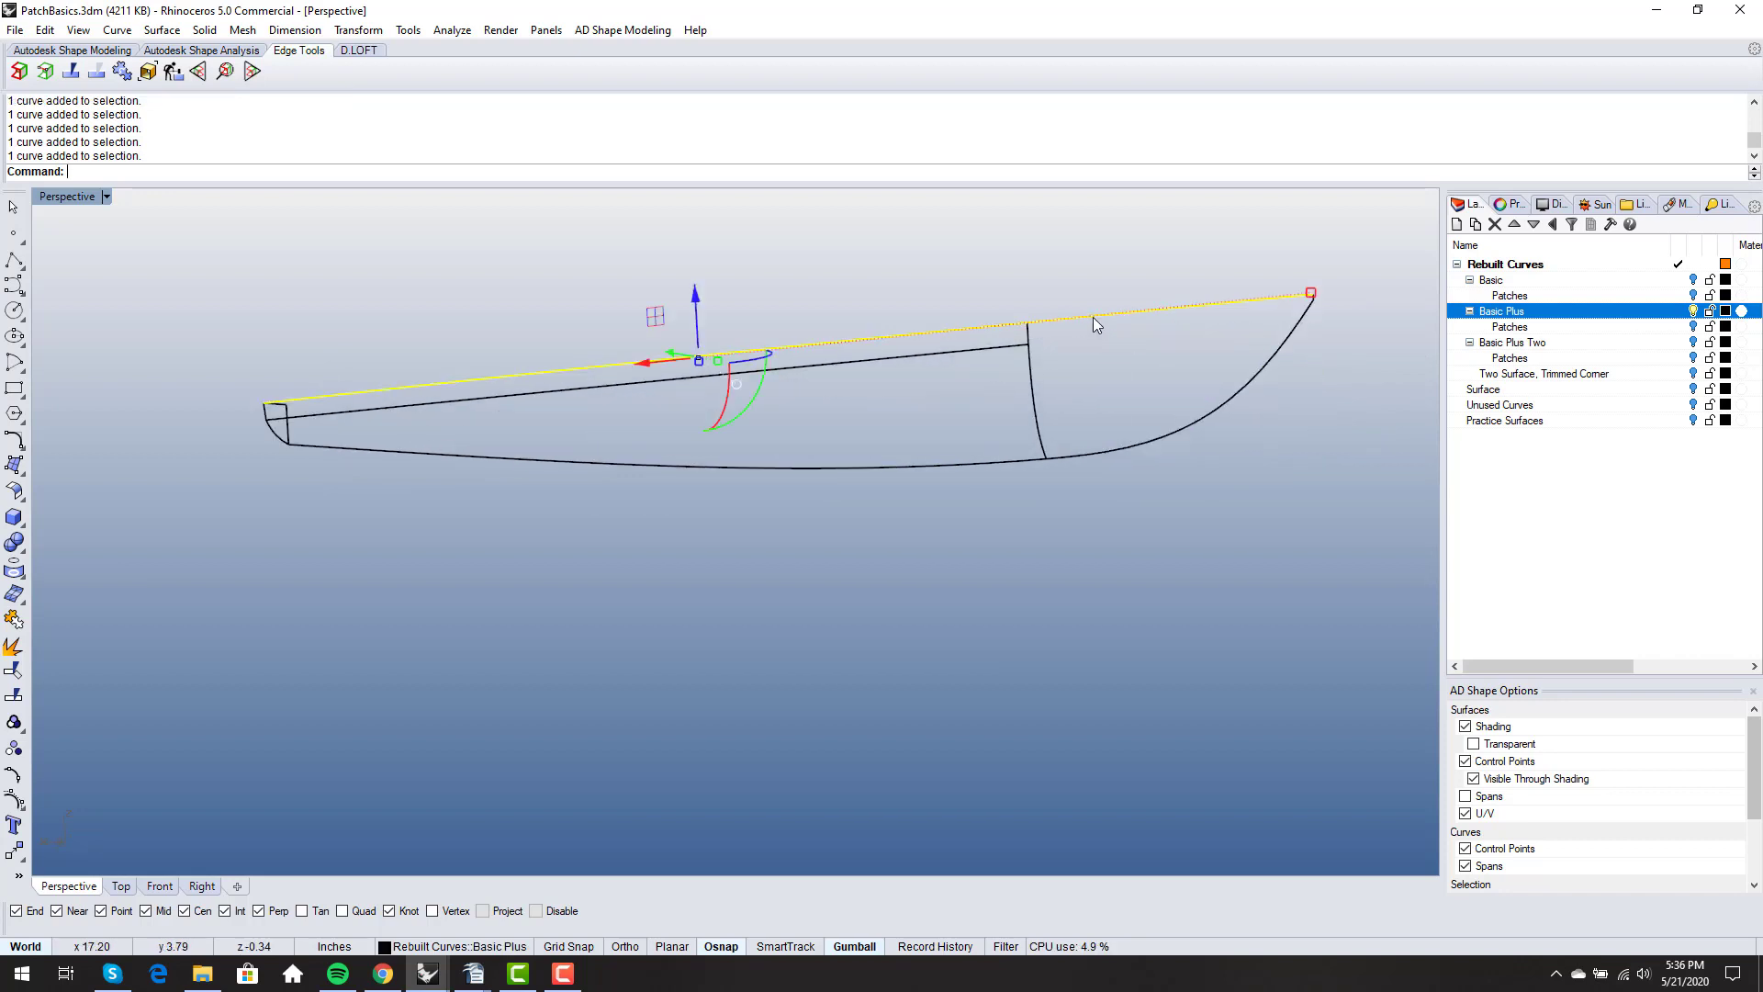
{"action": "left_click", "coordinate": [1090, 354]}
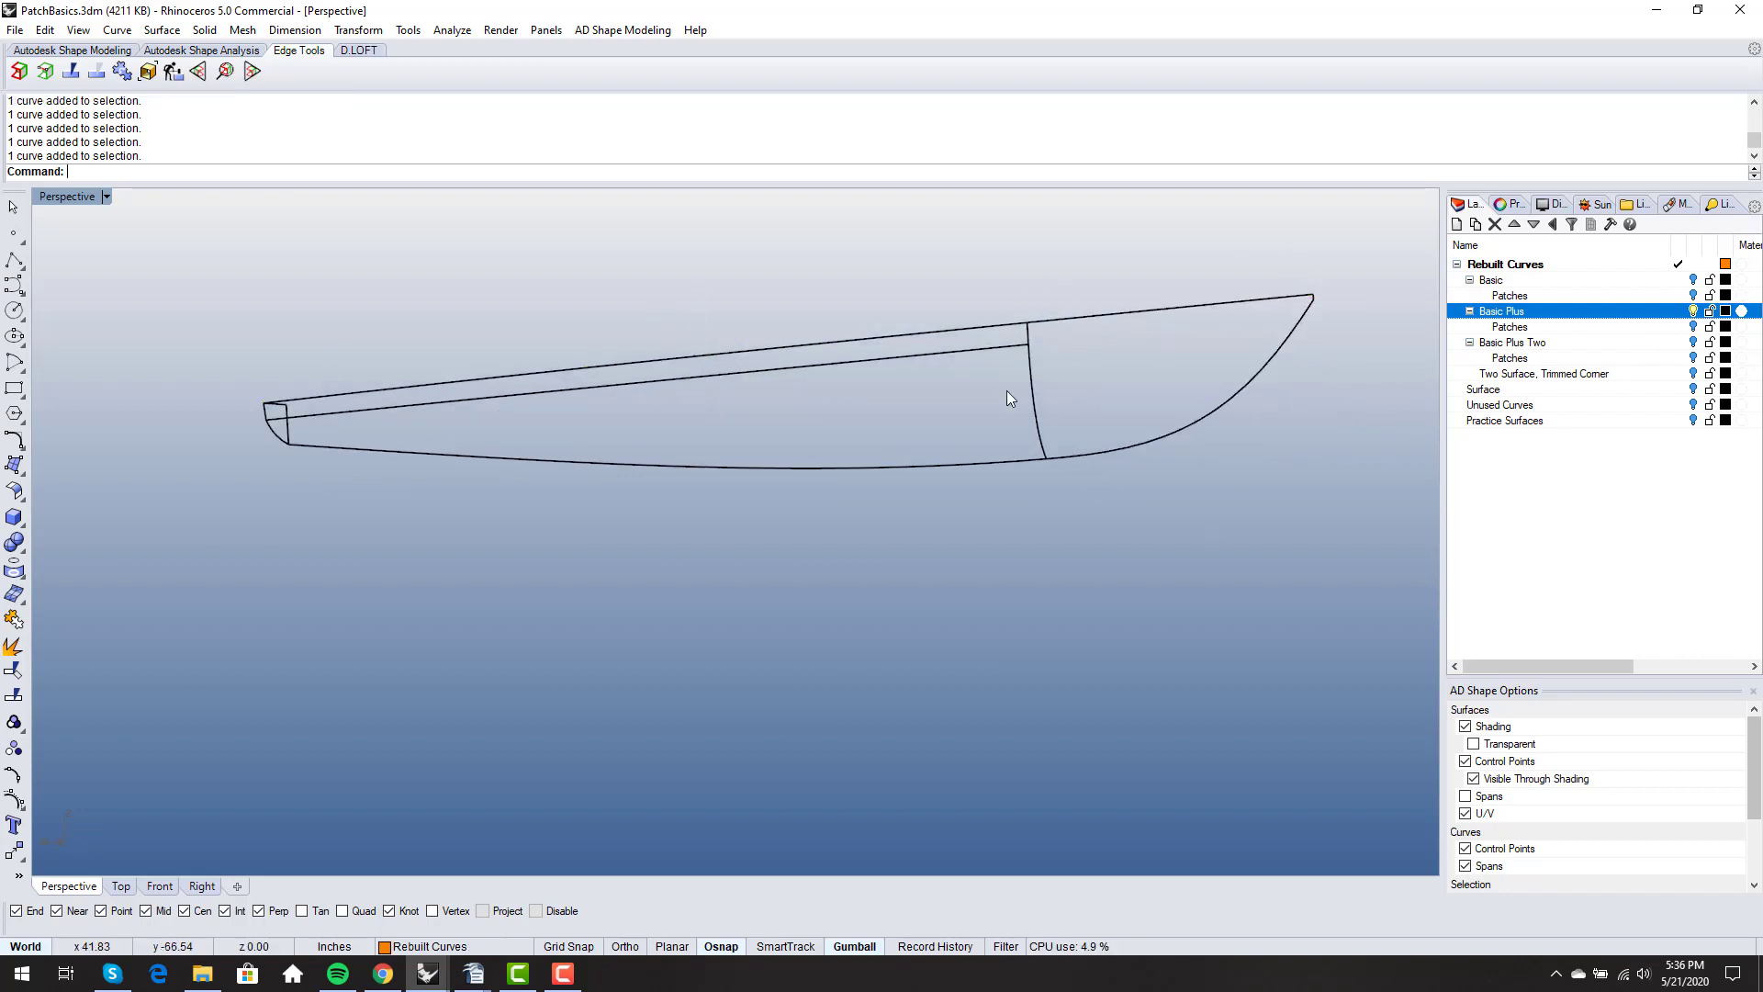
{"action": "right_click_drag", "start_coordinate": [839, 404], "coordinate": [977, 428]}
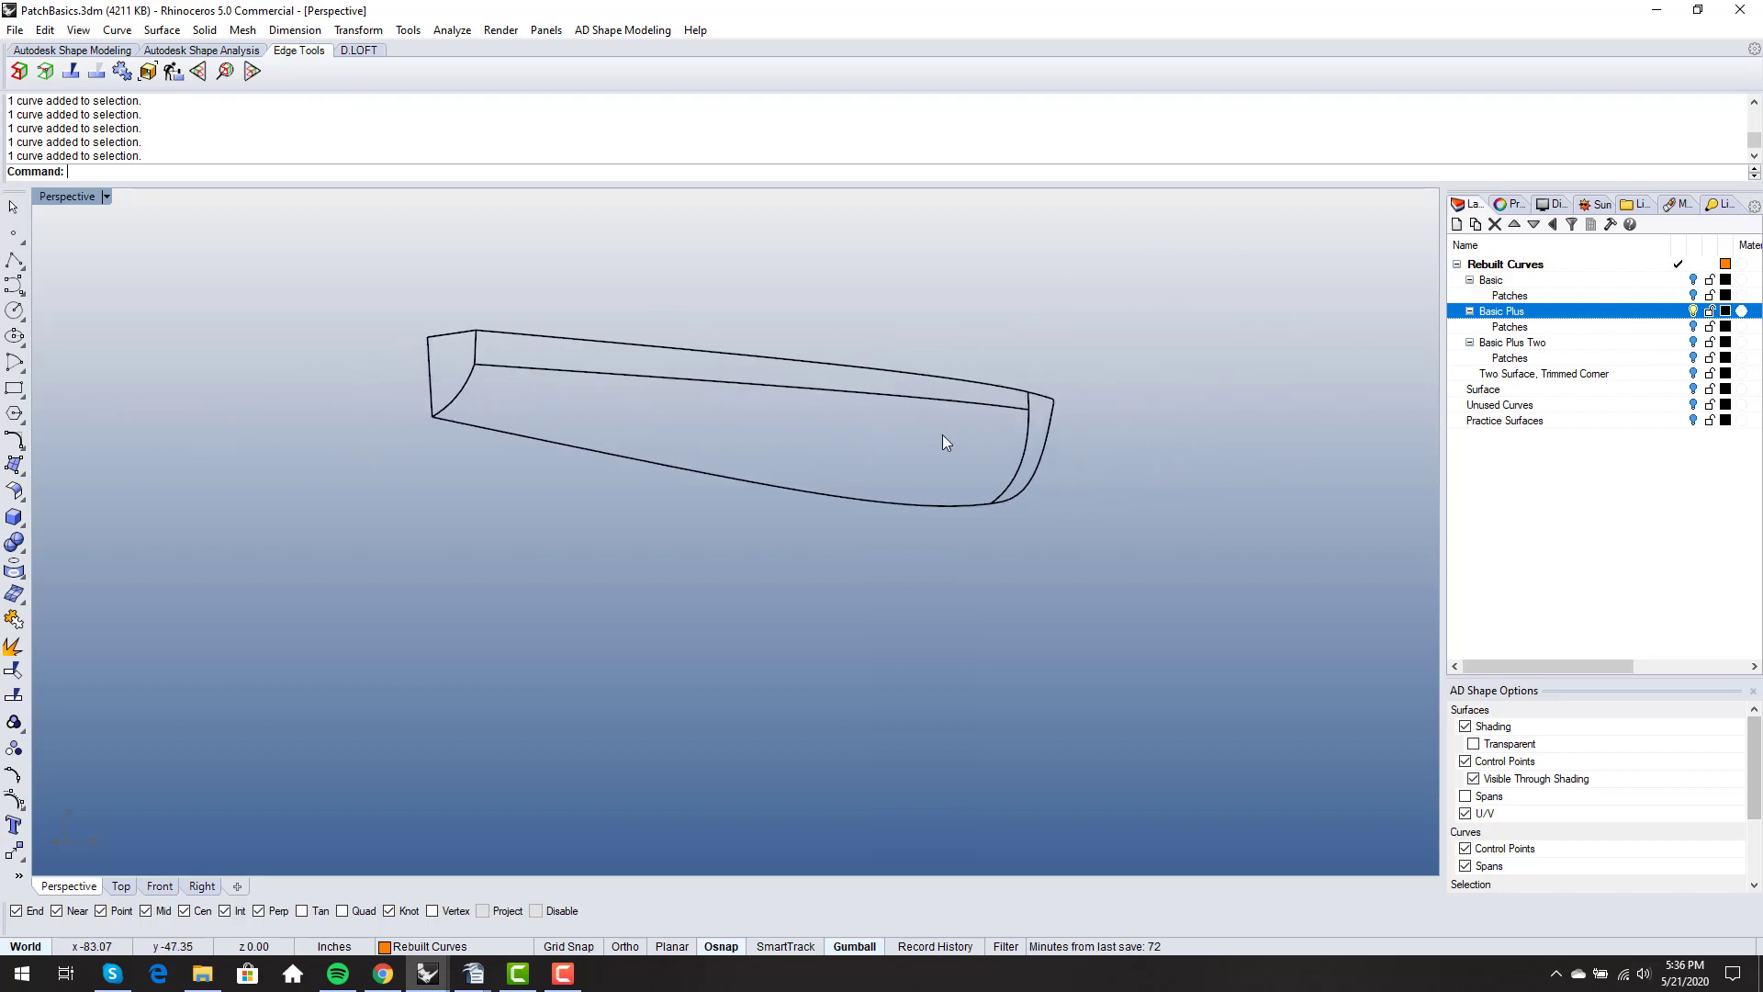
- Select the lower transom curve and the short upper transom curve in turn, clear the selection, and view the whole wireframe
{"action": "scroll", "coordinate": [509, 388], "scroll_direction": "up", "scroll_amount": 5}
{"action": "left_click", "coordinate": [441, 358]}
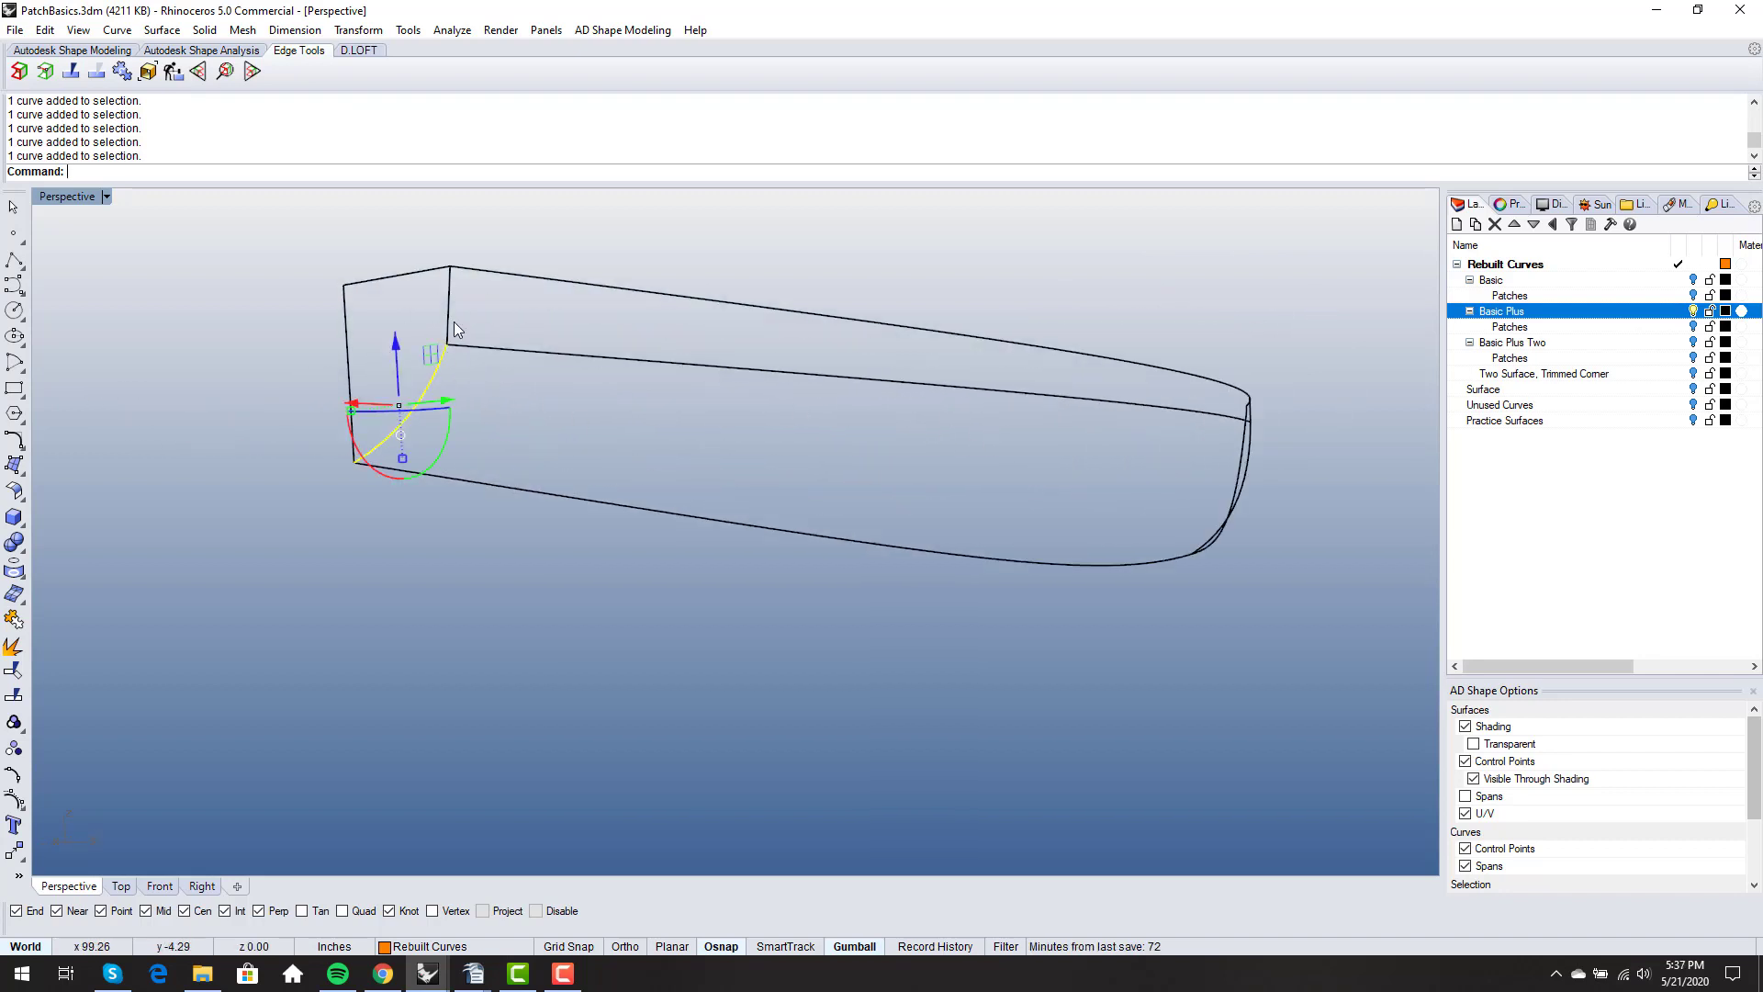
{"action": "left_click", "coordinate": [447, 318]}
{"action": "key", "text": "Escape"}
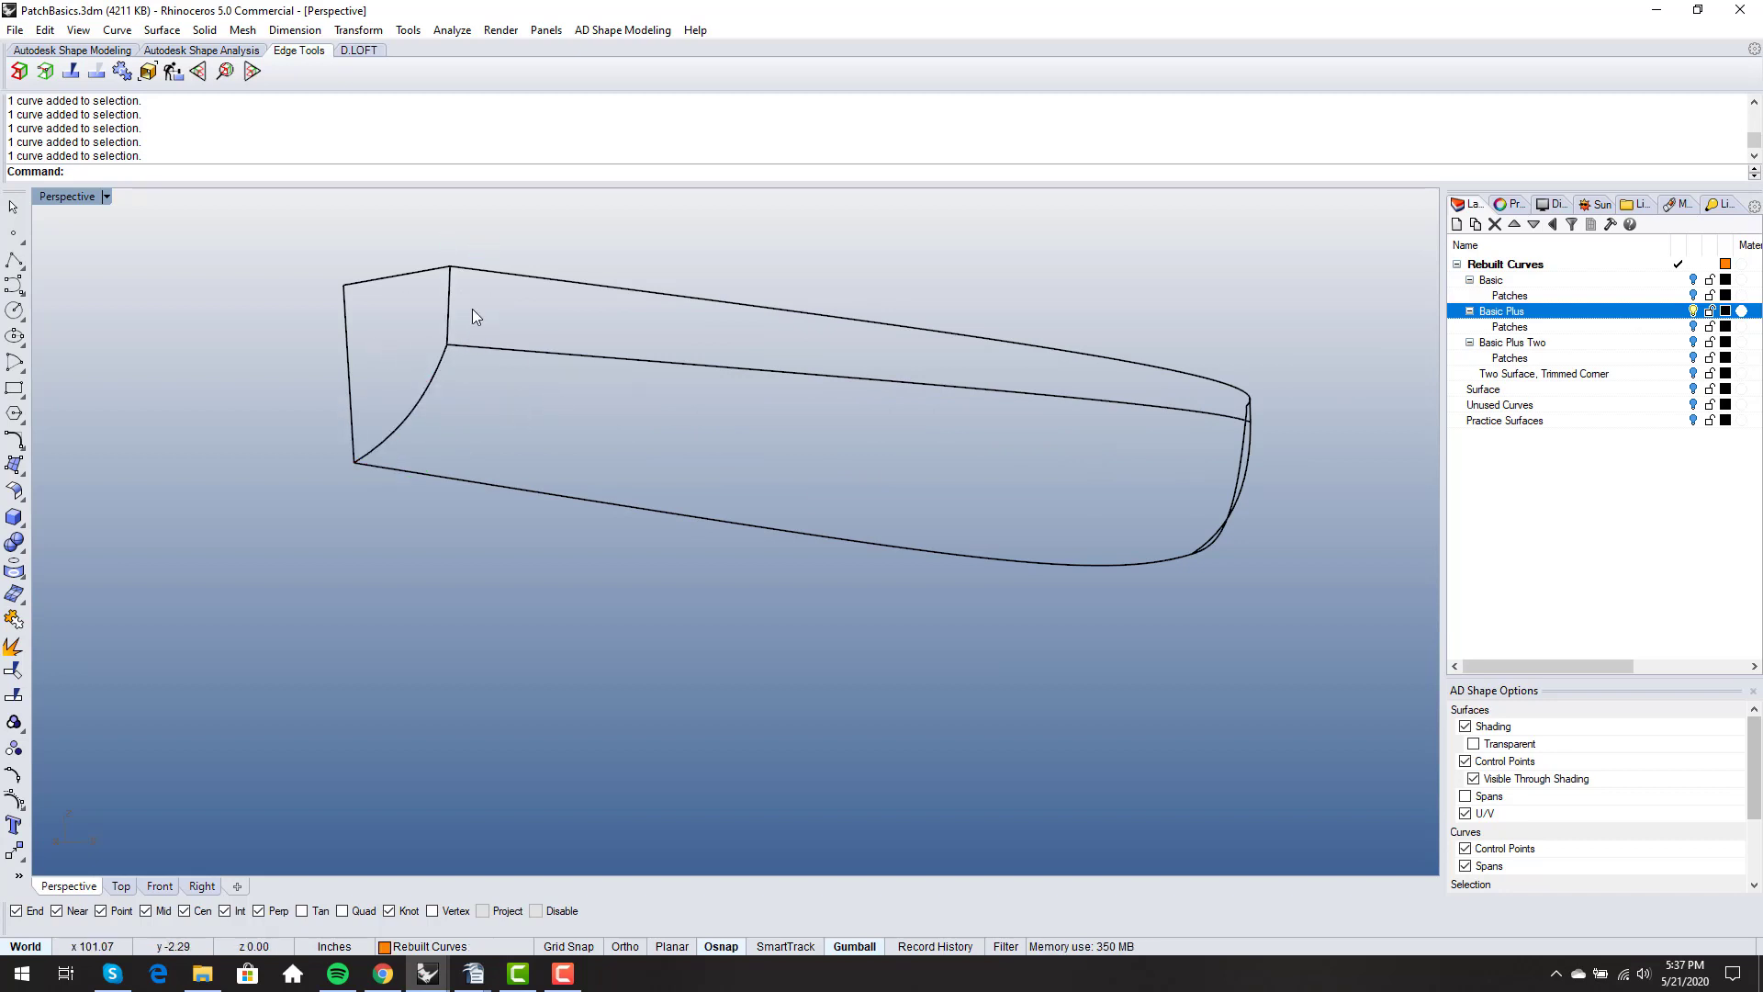
{"action": "right_click_drag", "start_coordinate": [445, 377], "coordinate": [498, 393]}
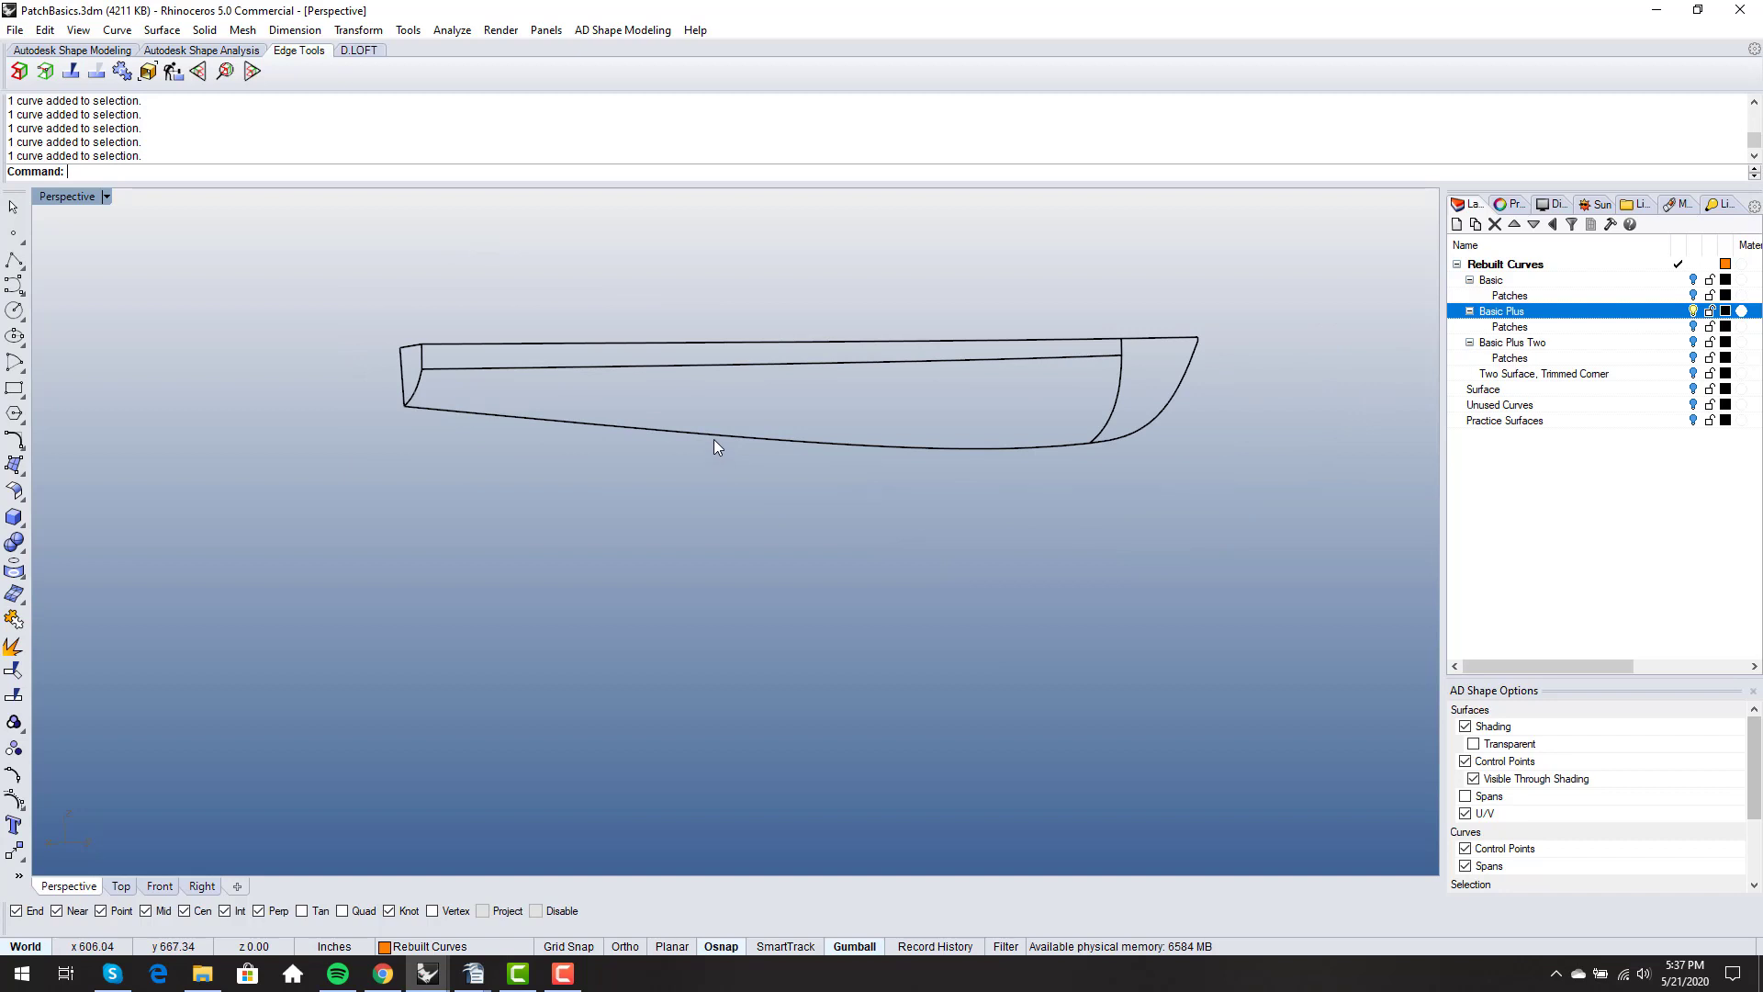
- Turn on the Patches sublayer of Basic Plus and inspect the shaded hull surfaces at the transom end
{"action": "left_click", "coordinate": [1692, 326]}
{"action": "mouse_move", "coordinate": [928, 409]}
{"action": "right_mouse_down"}
{"action": "mouse_move", "coordinate": [845, 421]}
{"action": "mouse_move", "coordinate": [712, 386]}
{"action": "mouse_move", "coordinate": [680, 406]}
{"action": "mouse_move", "coordinate": [972, 400]}
{"action": "mouse_move", "coordinate": [1197, 306]}
{"action": "mouse_move", "coordinate": [1078, 321]}
{"action": "mouse_move", "coordinate": [1177, 296]}
{"action": "right_mouse_up"}
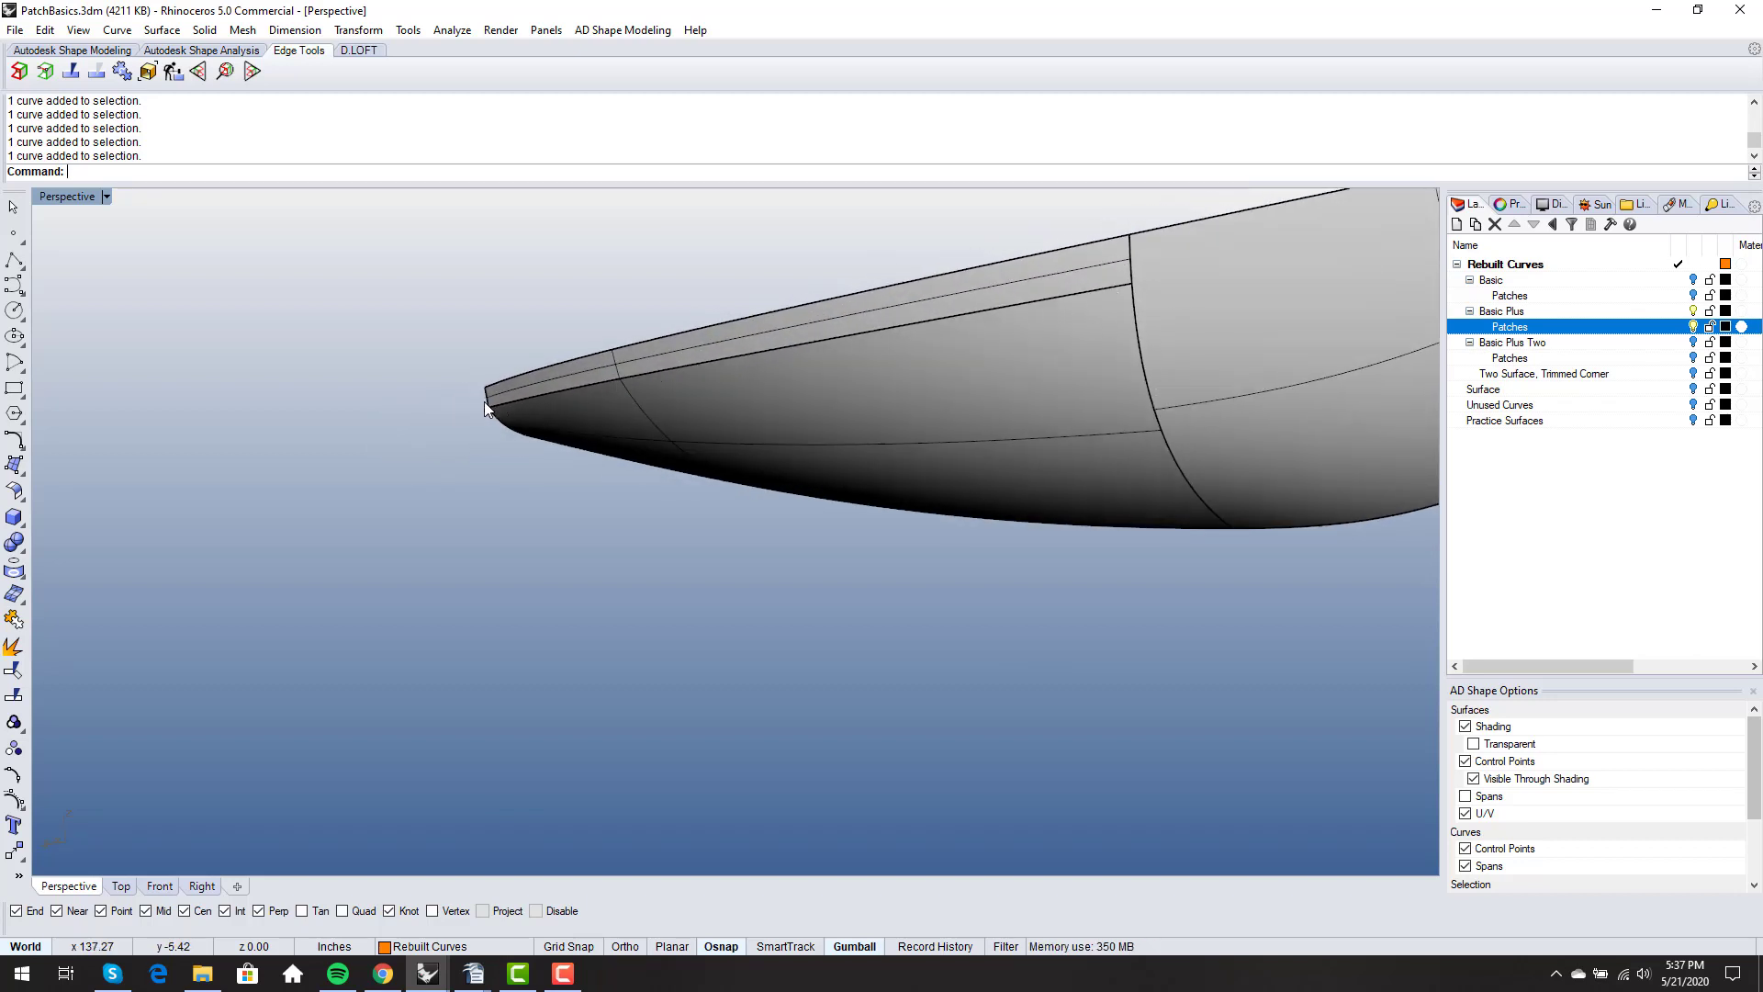
{"action": "scroll", "coordinate": [591, 362], "scroll_direction": "up", "scroll_amount": 5}
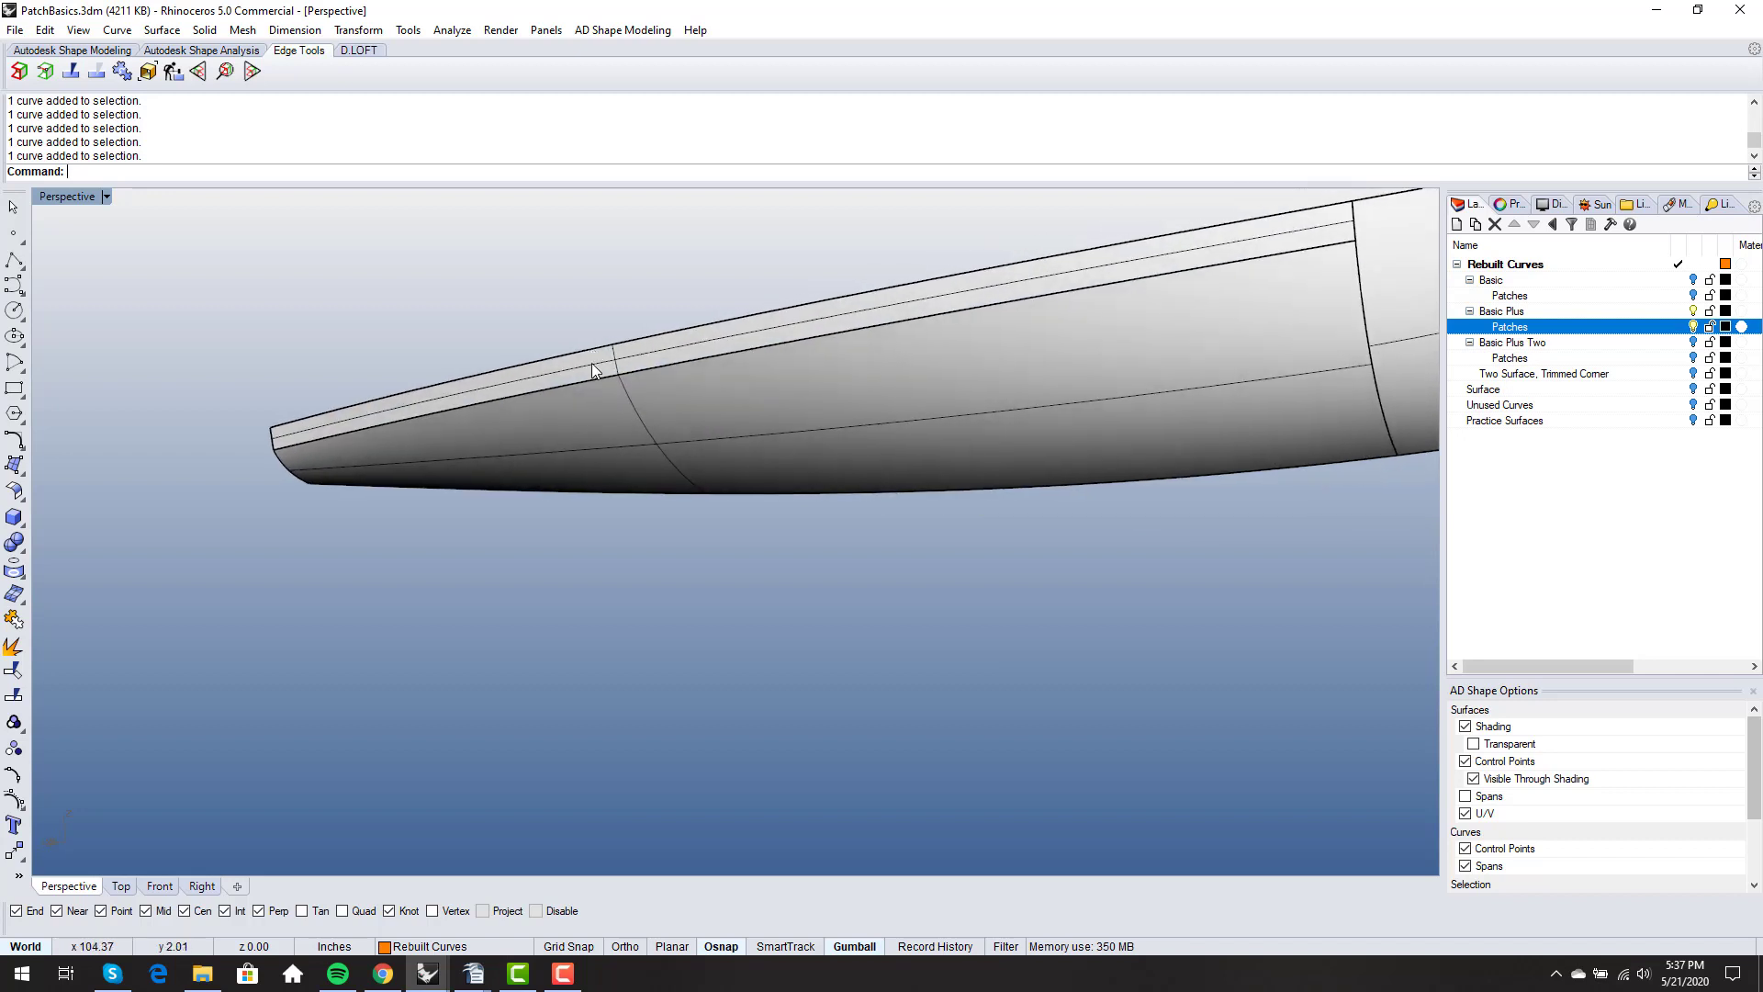
{"action": "scroll", "coordinate": [313, 459], "scroll_direction": "down", "scroll_amount": 5}
{"action": "scroll", "coordinate": [227, 437], "scroll_direction": "up", "scroll_amount": 4}
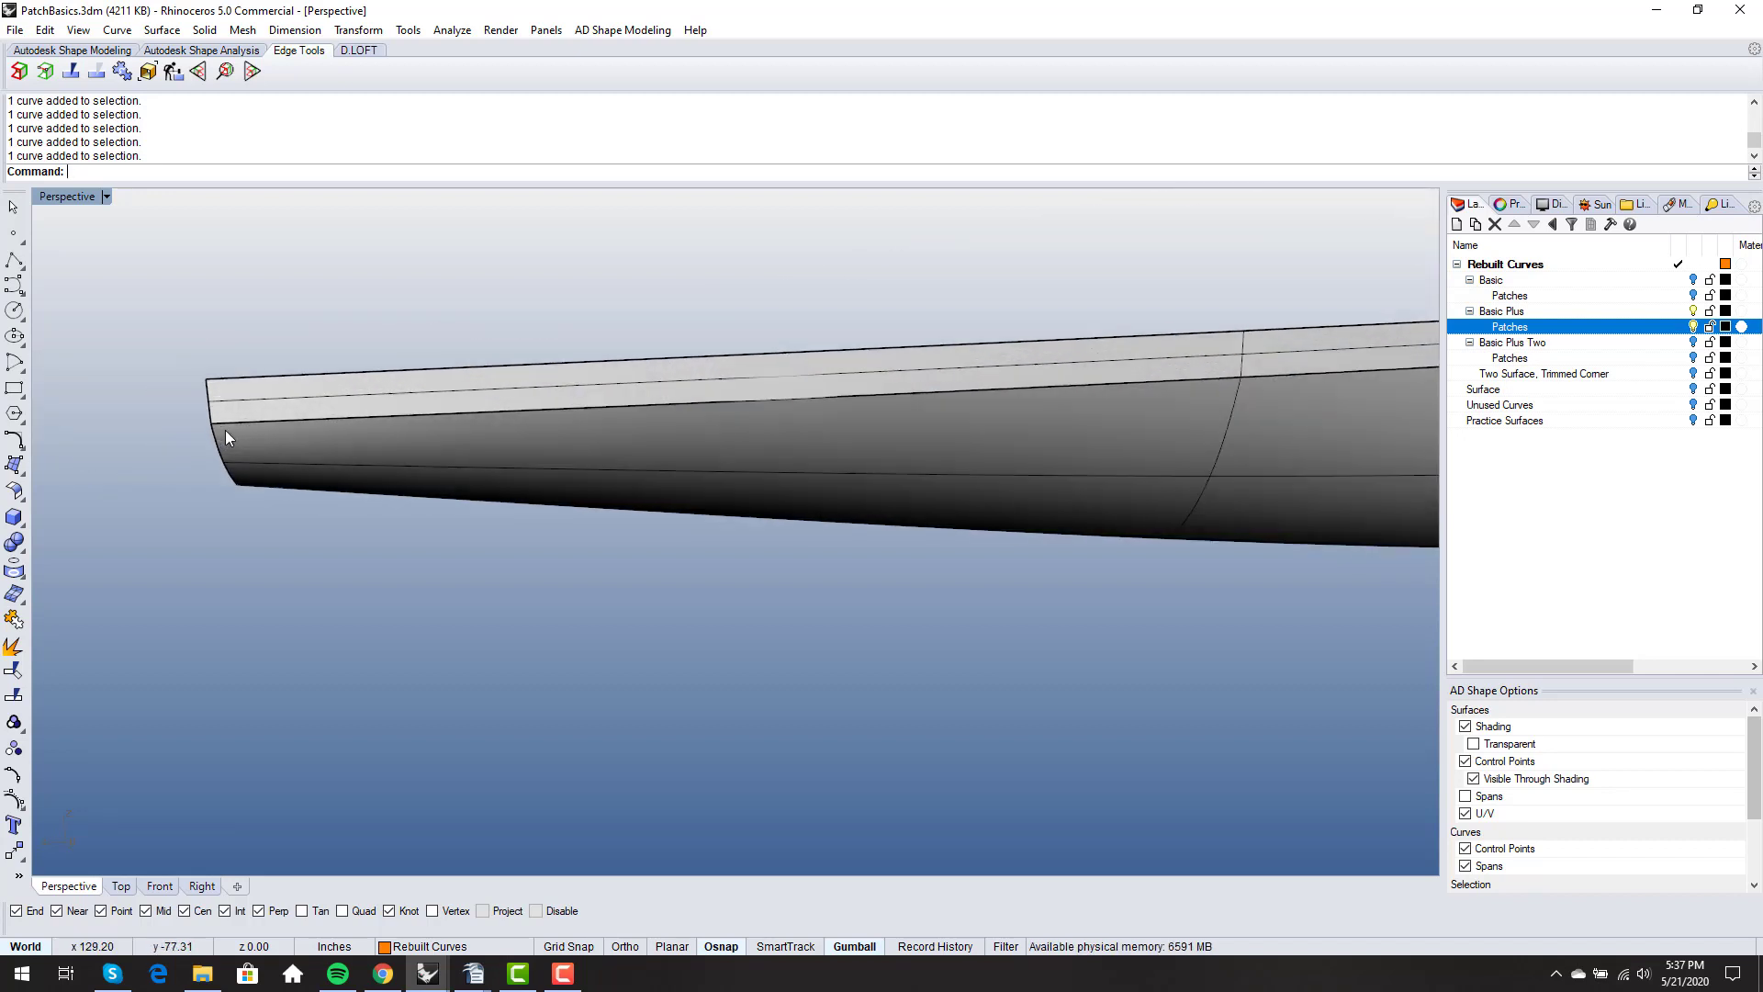
{"action": "scroll", "coordinate": [218, 415], "scroll_direction": "down", "scroll_amount": 5}
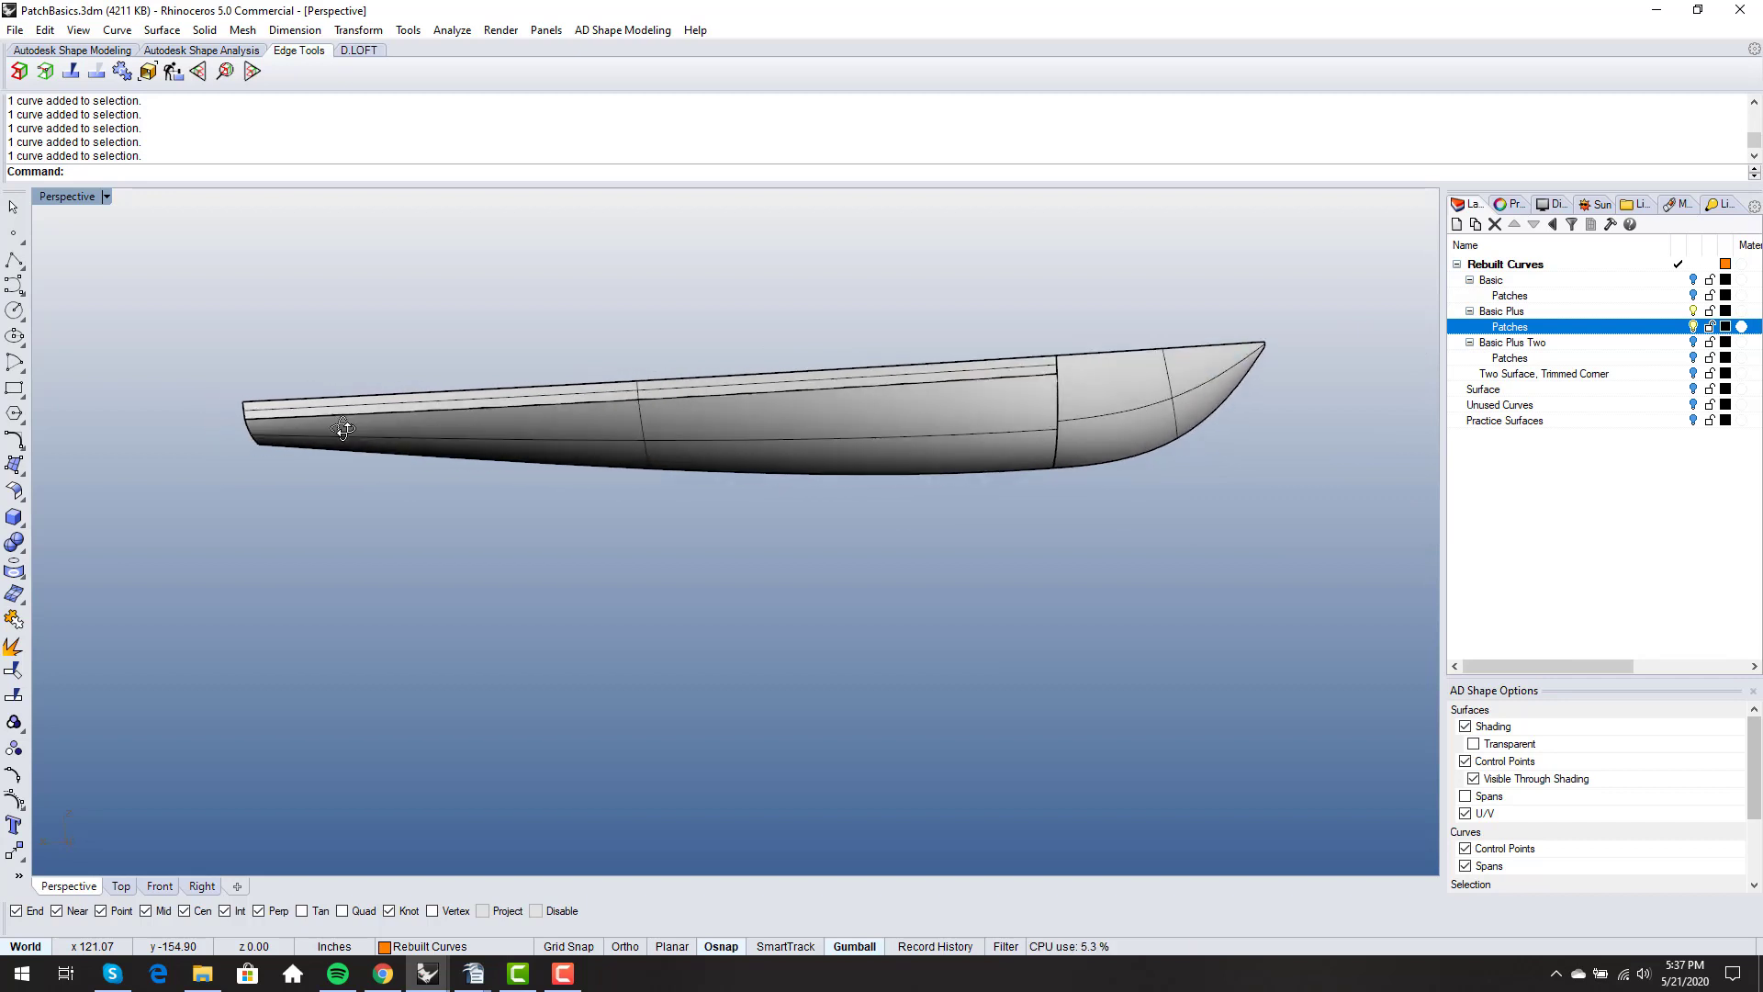
- Examine how the upper strip, lower aft surface and bow patch meet along the knuckle from several angles
{"action": "right_click_drag", "start_coordinate": [705, 449], "coordinate": [813, 387]}
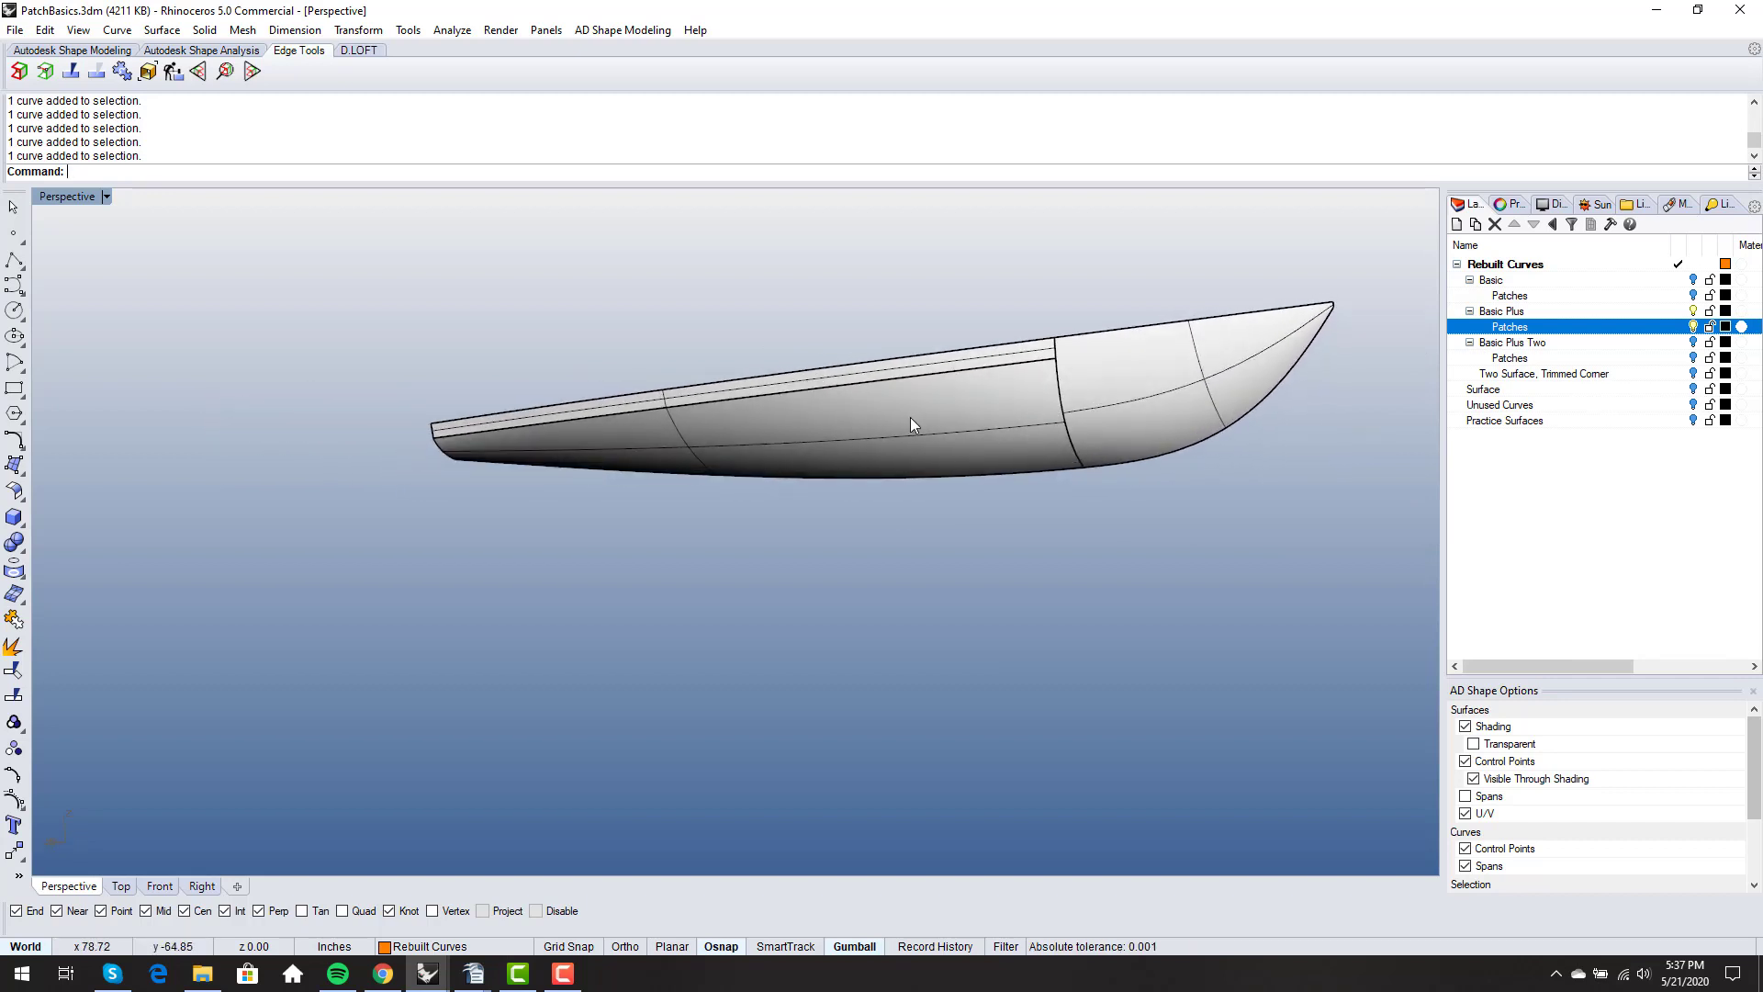
{"action": "right_click_drag", "start_coordinate": [910, 424], "coordinate": [667, 449]}
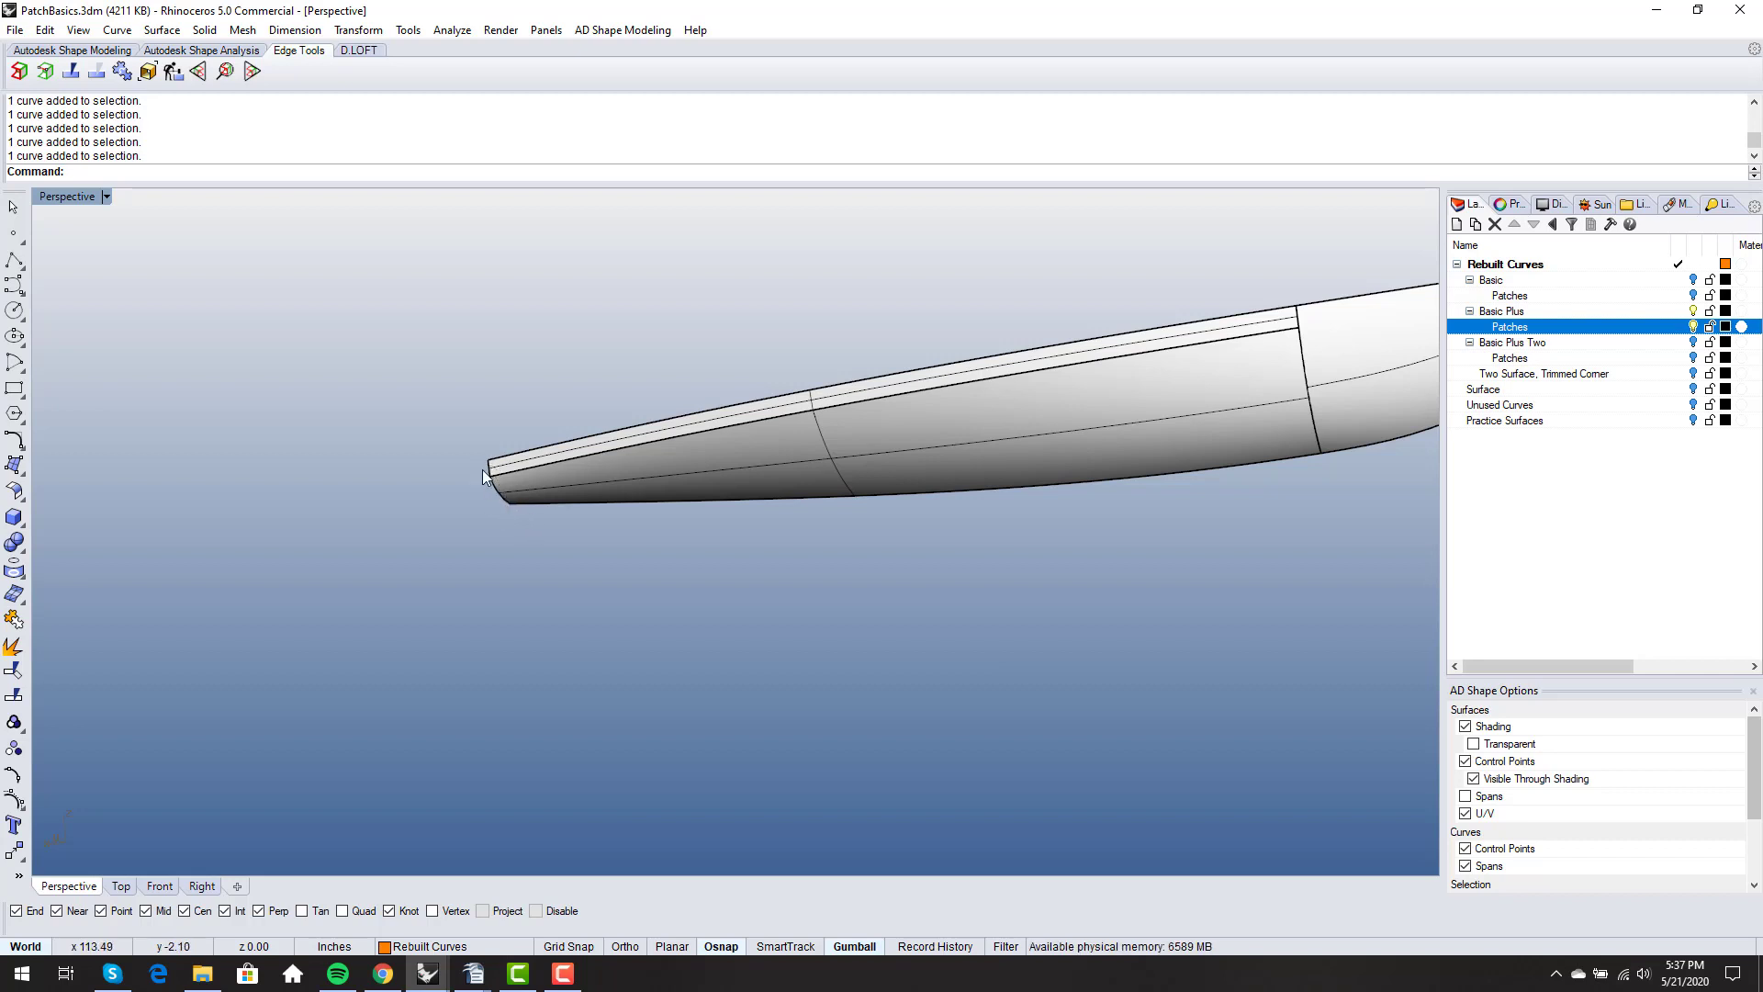
{"action": "scroll", "coordinate": [486, 467], "scroll_direction": "down", "scroll_amount": 3}
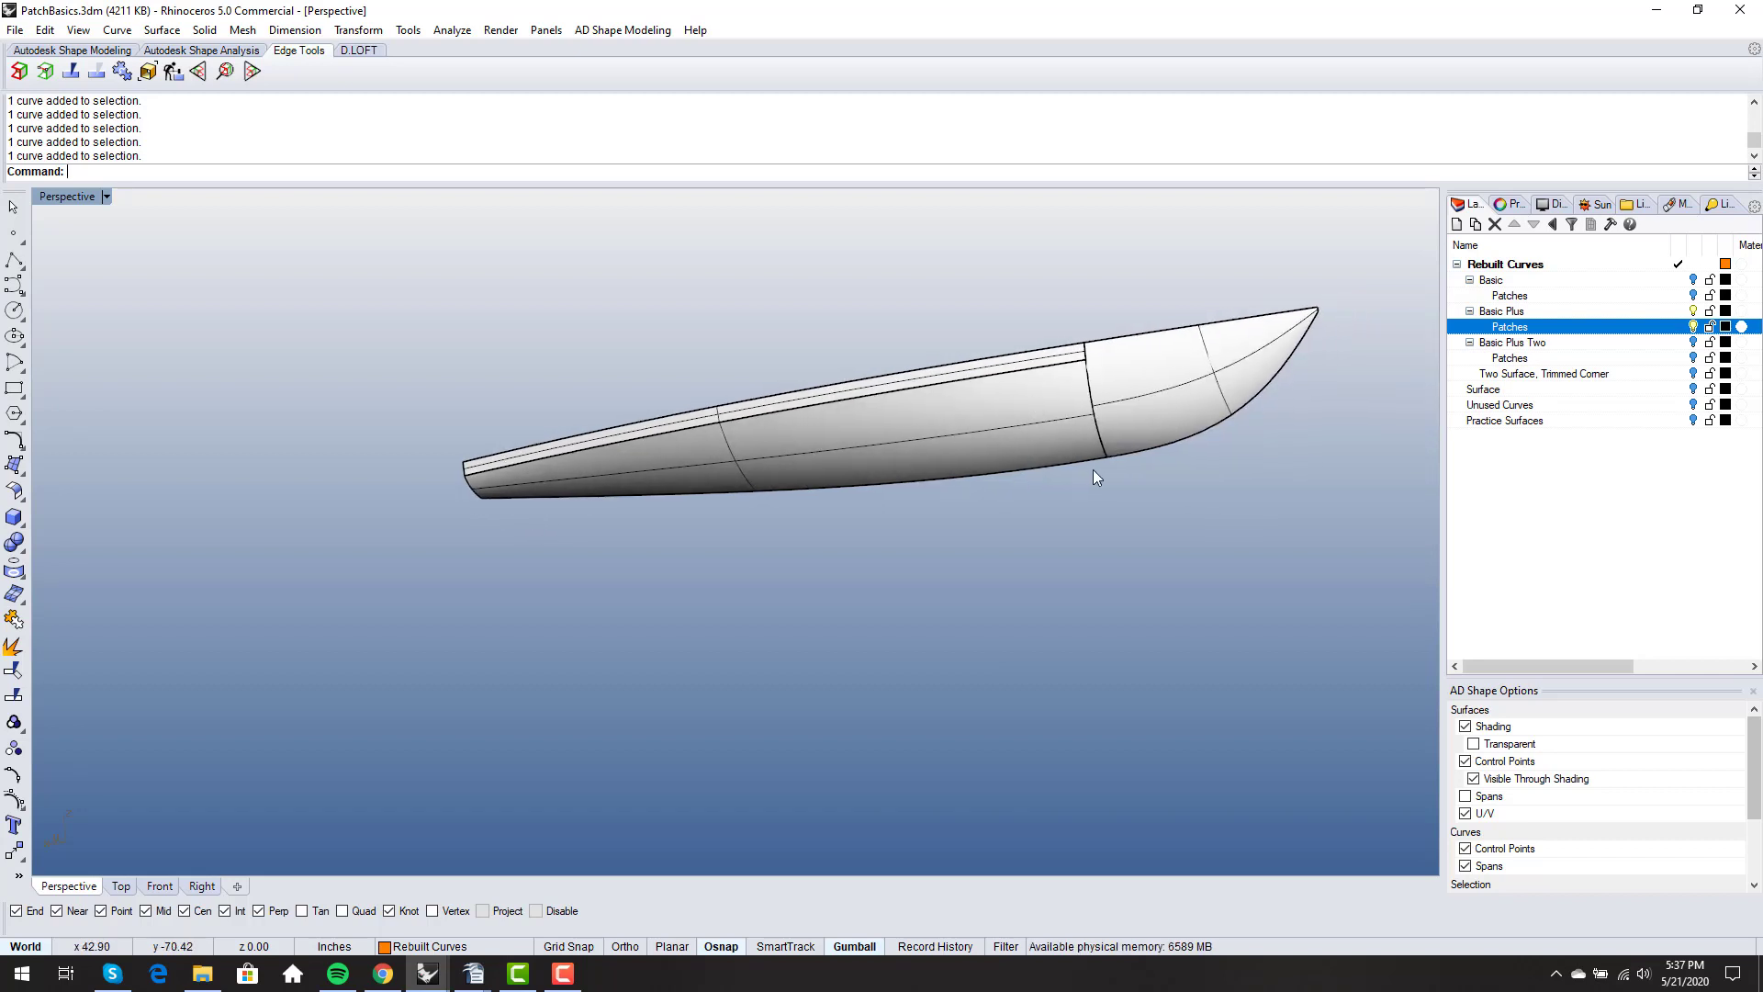
{"action": "right_click_drag", "start_coordinate": [1087, 432], "coordinate": [1058, 435]}
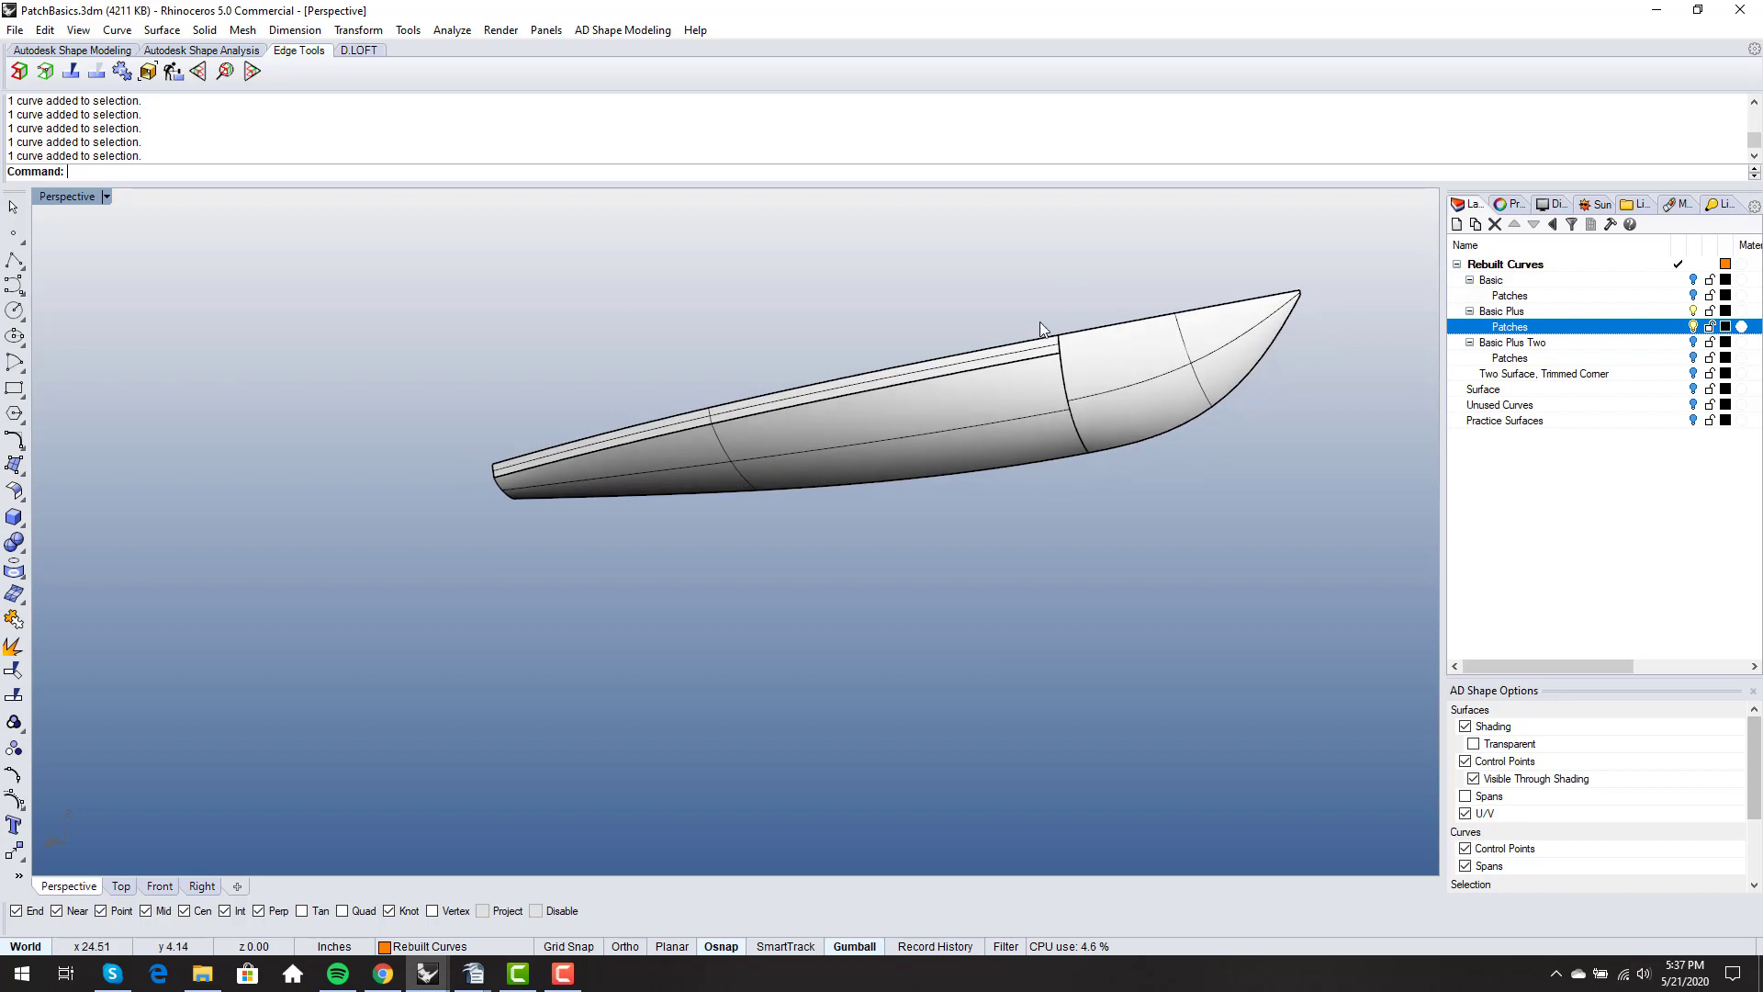
{"action": "scroll", "coordinate": [527, 463], "scroll_direction": "up", "scroll_amount": 6}
{"action": "scroll", "coordinate": [516, 465], "scroll_direction": "down", "scroll_amount": 4}
{"action": "right_click_drag", "start_coordinate": [641, 514], "coordinate": [604, 513]}
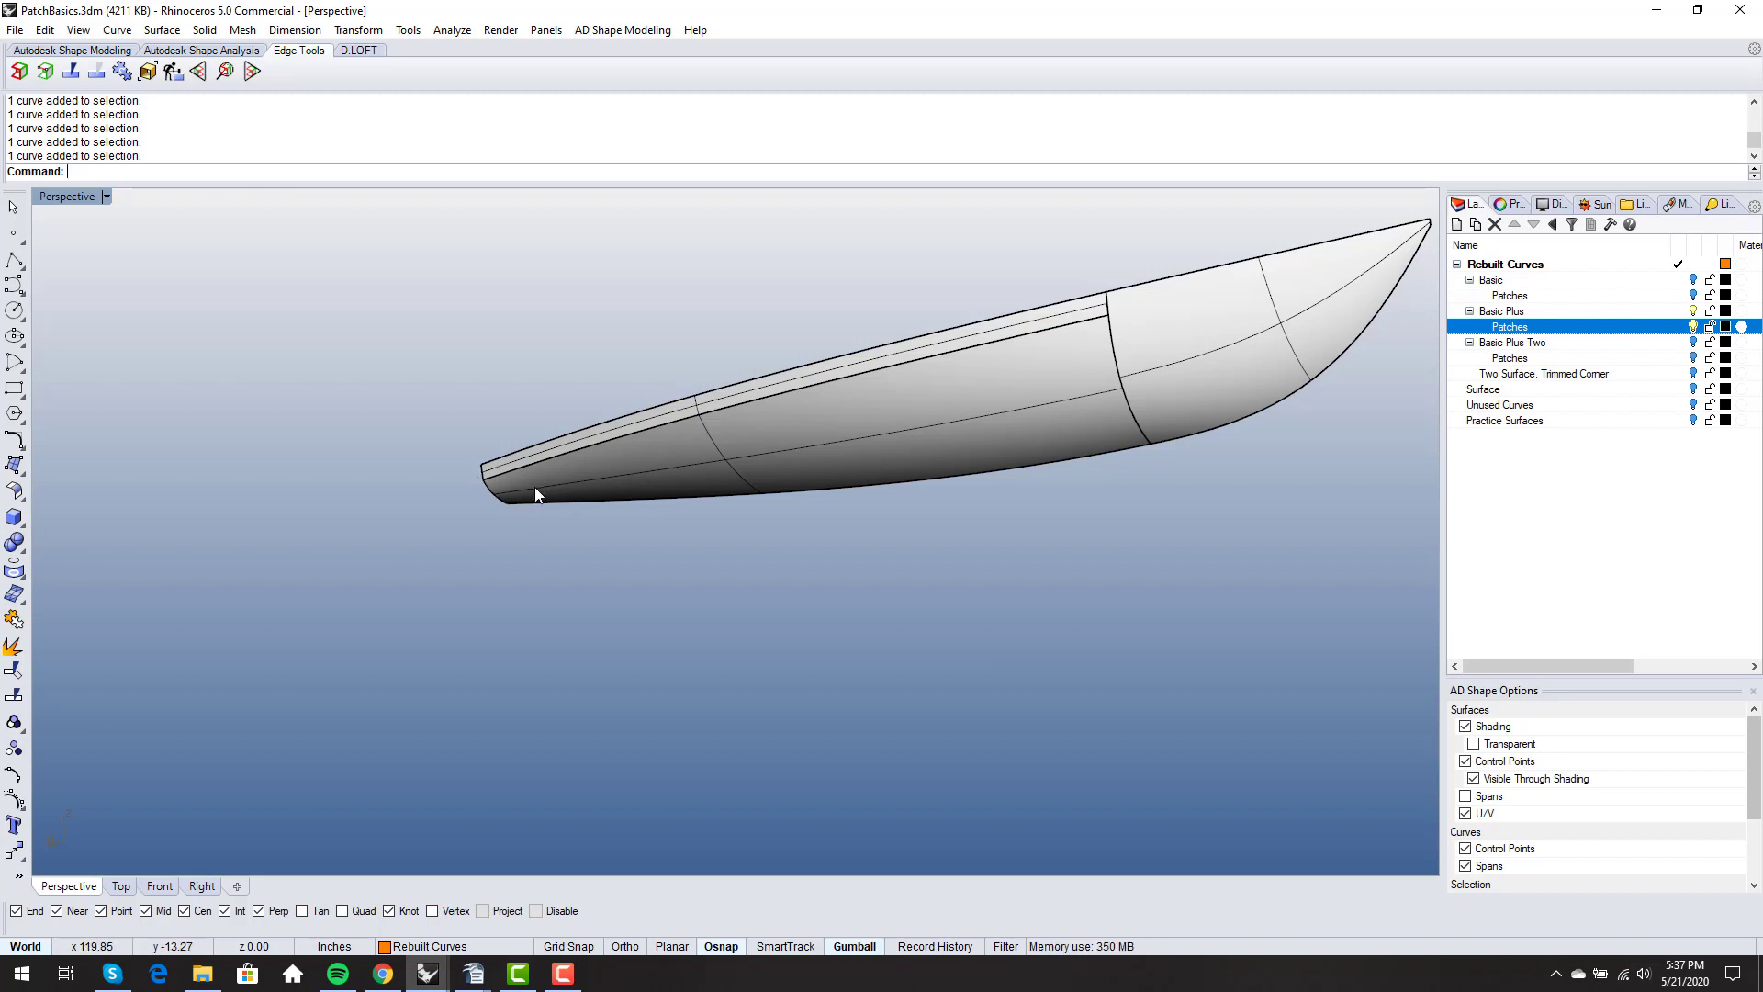
{"action": "right_click_drag", "start_coordinate": [534, 487], "coordinate": [679, 560]}
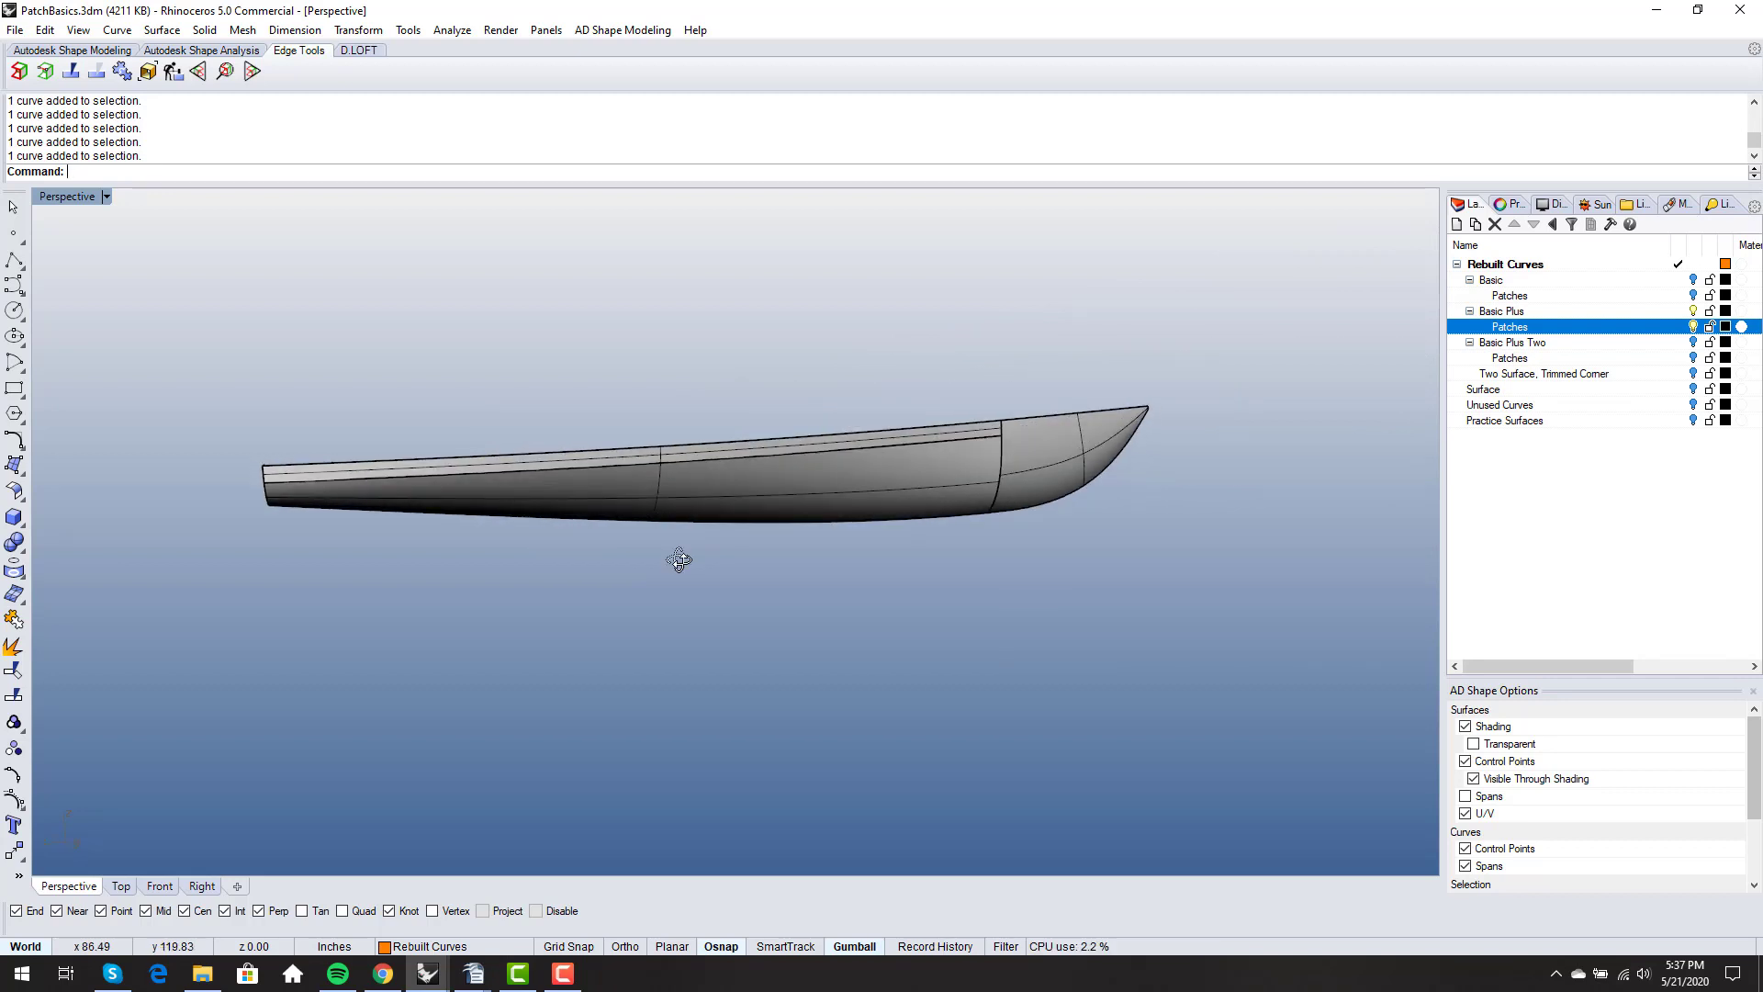
{"action": "right_click_drag", "start_coordinate": [679, 560], "coordinate": [634, 557]}
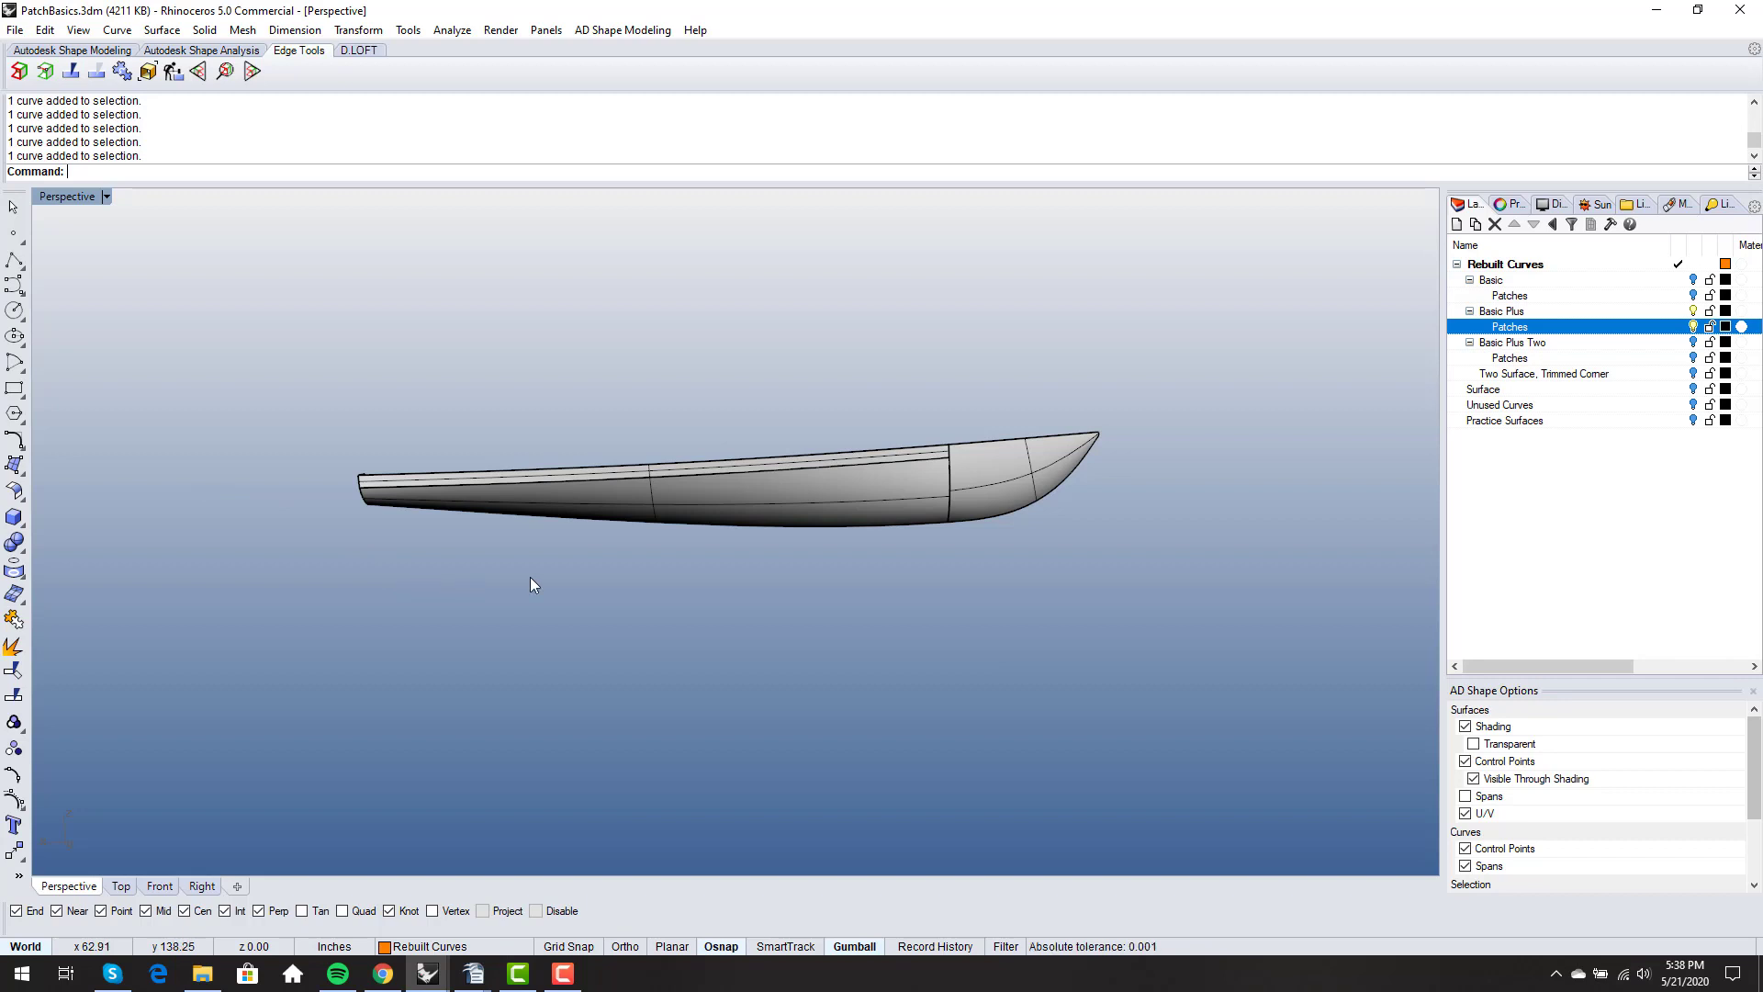
- Select the lower aft surface beneath the knuckle, clear the selection, and inspect the hull in side view
{"action": "right_click_drag", "start_coordinate": [867, 503], "coordinate": [889, 463]}
{"action": "scroll", "coordinate": [449, 503], "scroll_direction": "up", "scroll_amount": 3}
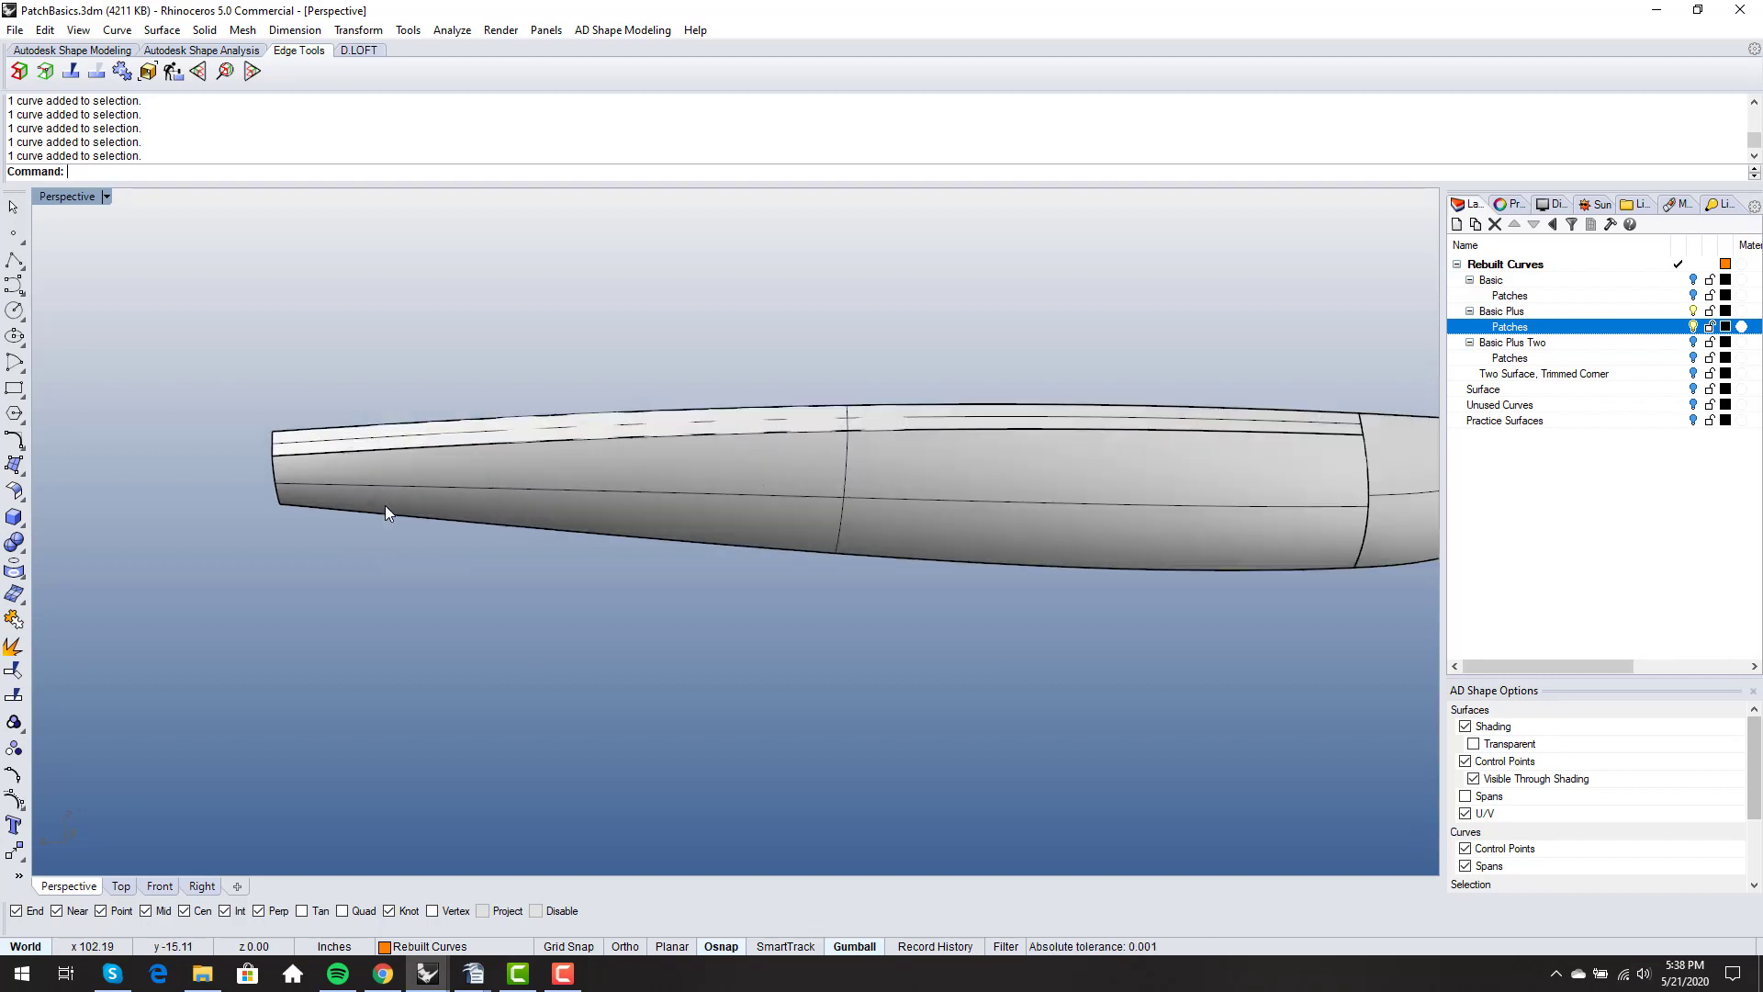
{"action": "left_click", "coordinate": [492, 446]}
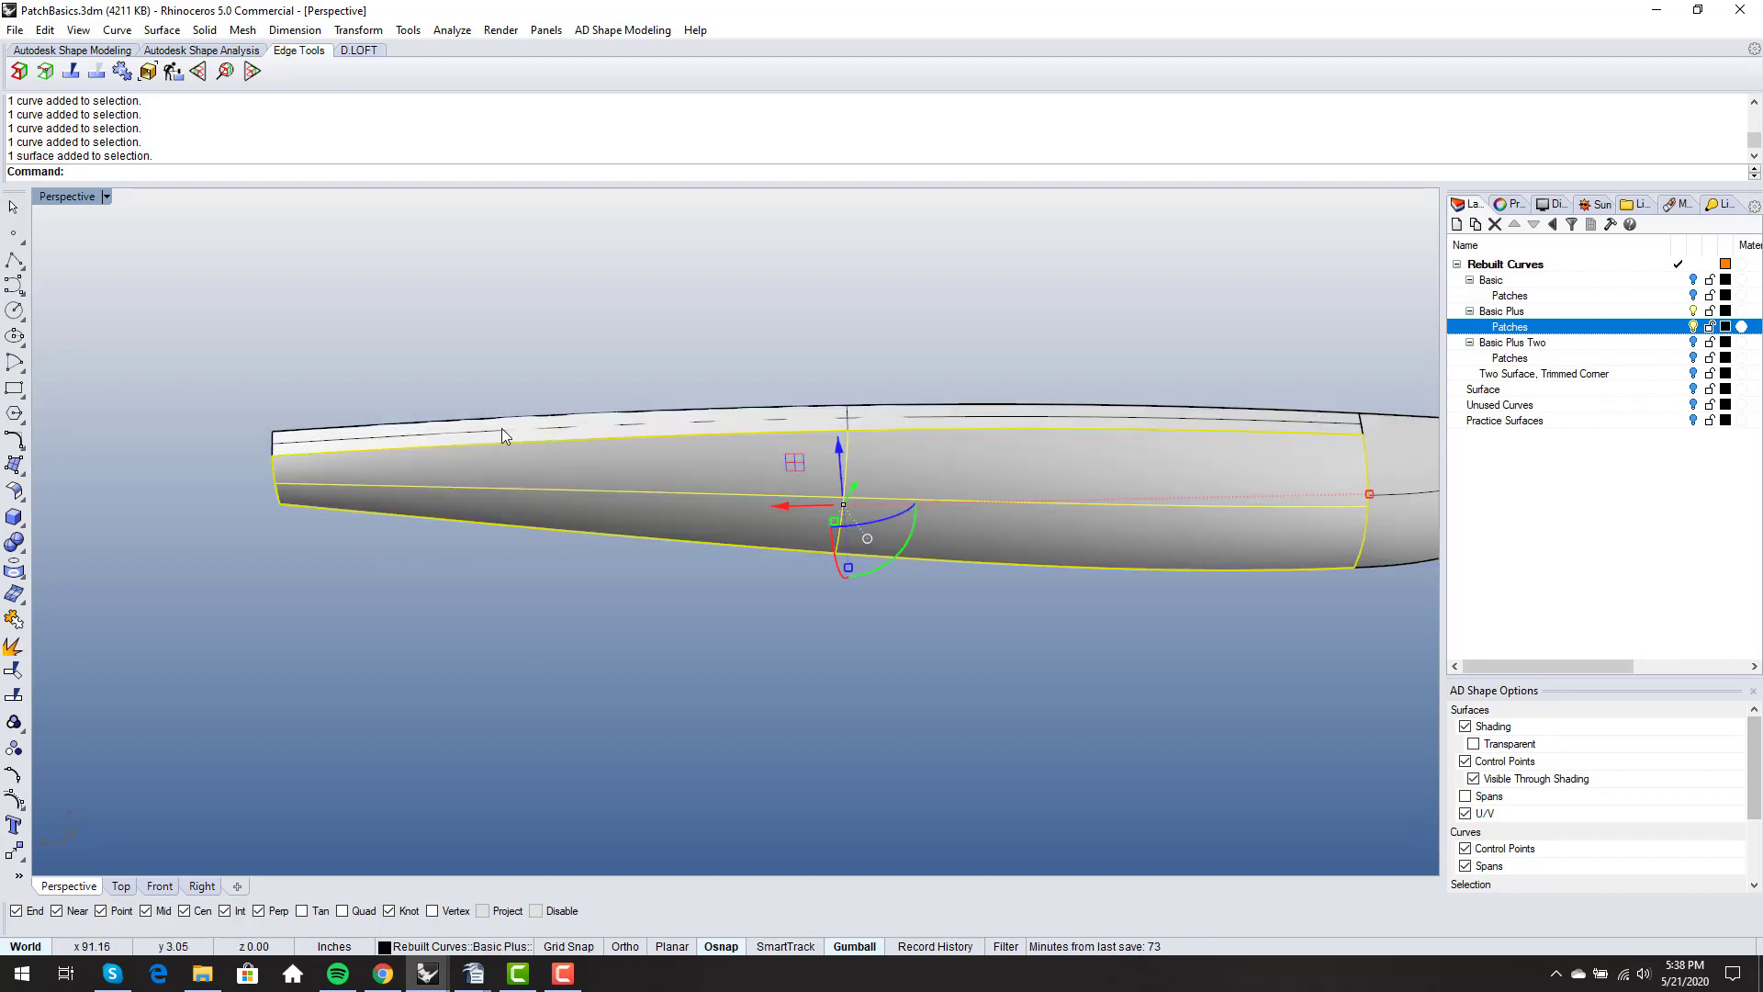
{"action": "left_click", "coordinate": [504, 383]}
{"action": "mouse_move", "coordinate": [305, 459]}
{"action": "right_mouse_down"}
{"action": "mouse_move", "coordinate": [460, 540]}
{"action": "mouse_move", "coordinate": [308, 465]}
{"action": "right_mouse_up"}
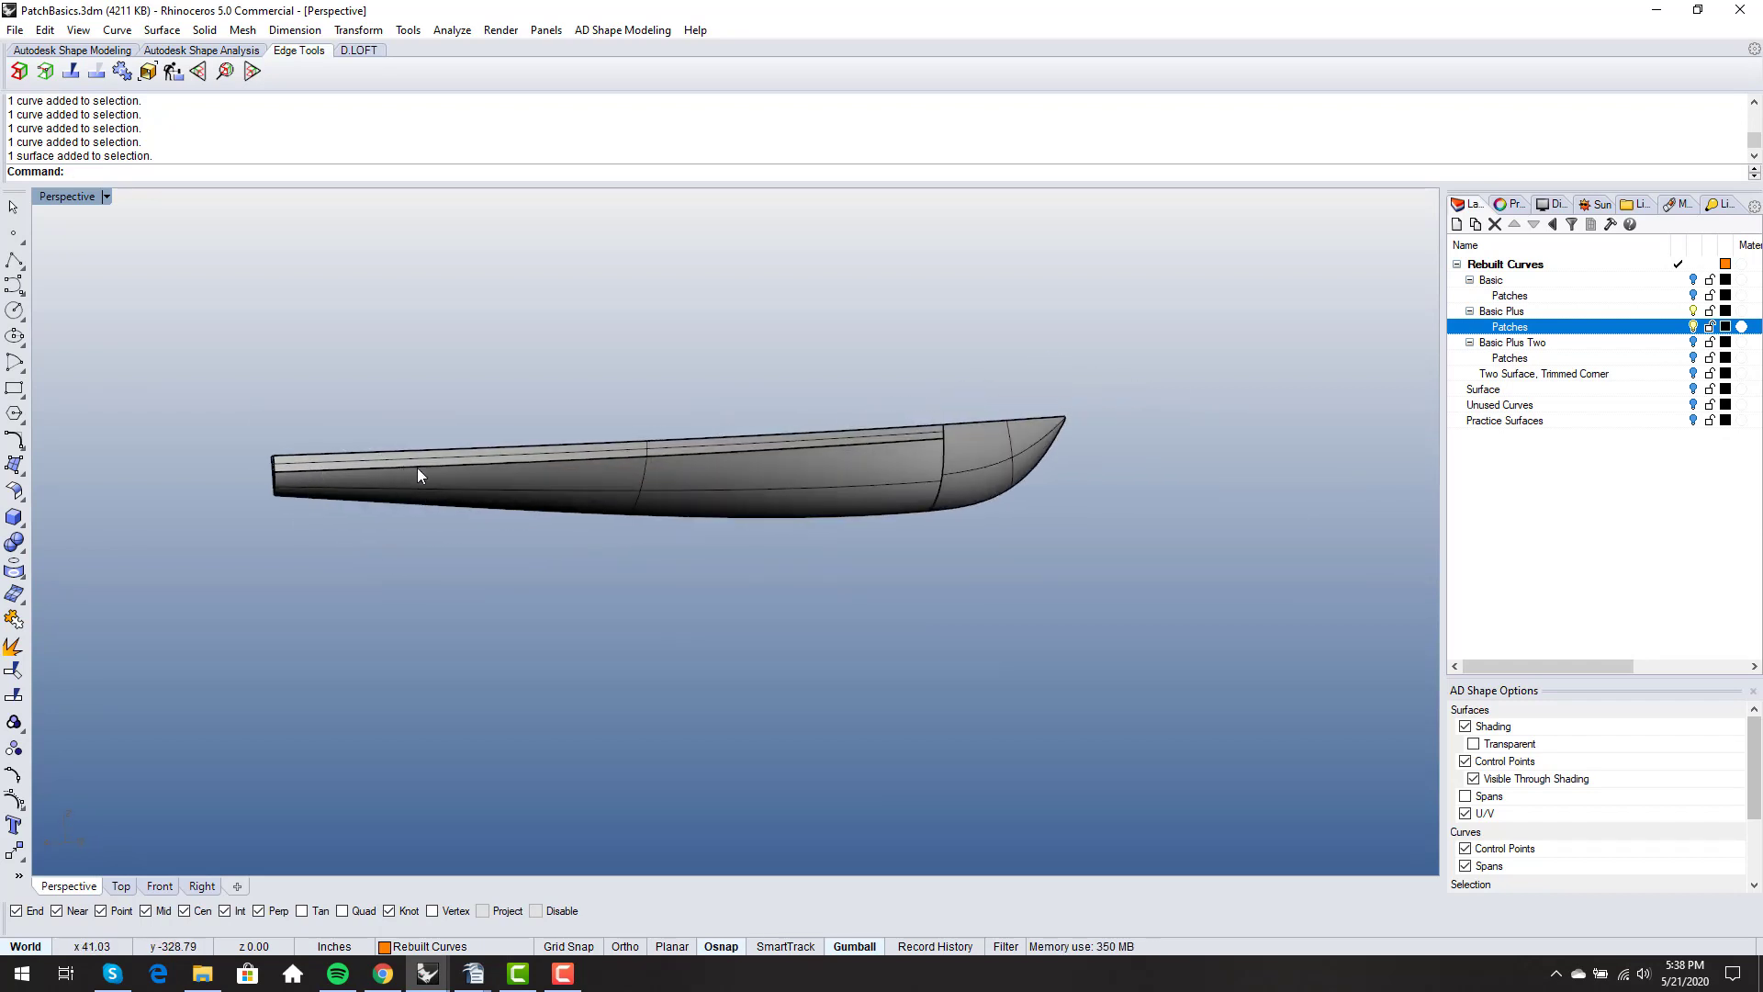
{"action": "right_click_drag", "start_coordinate": [417, 467], "coordinate": [505, 459]}
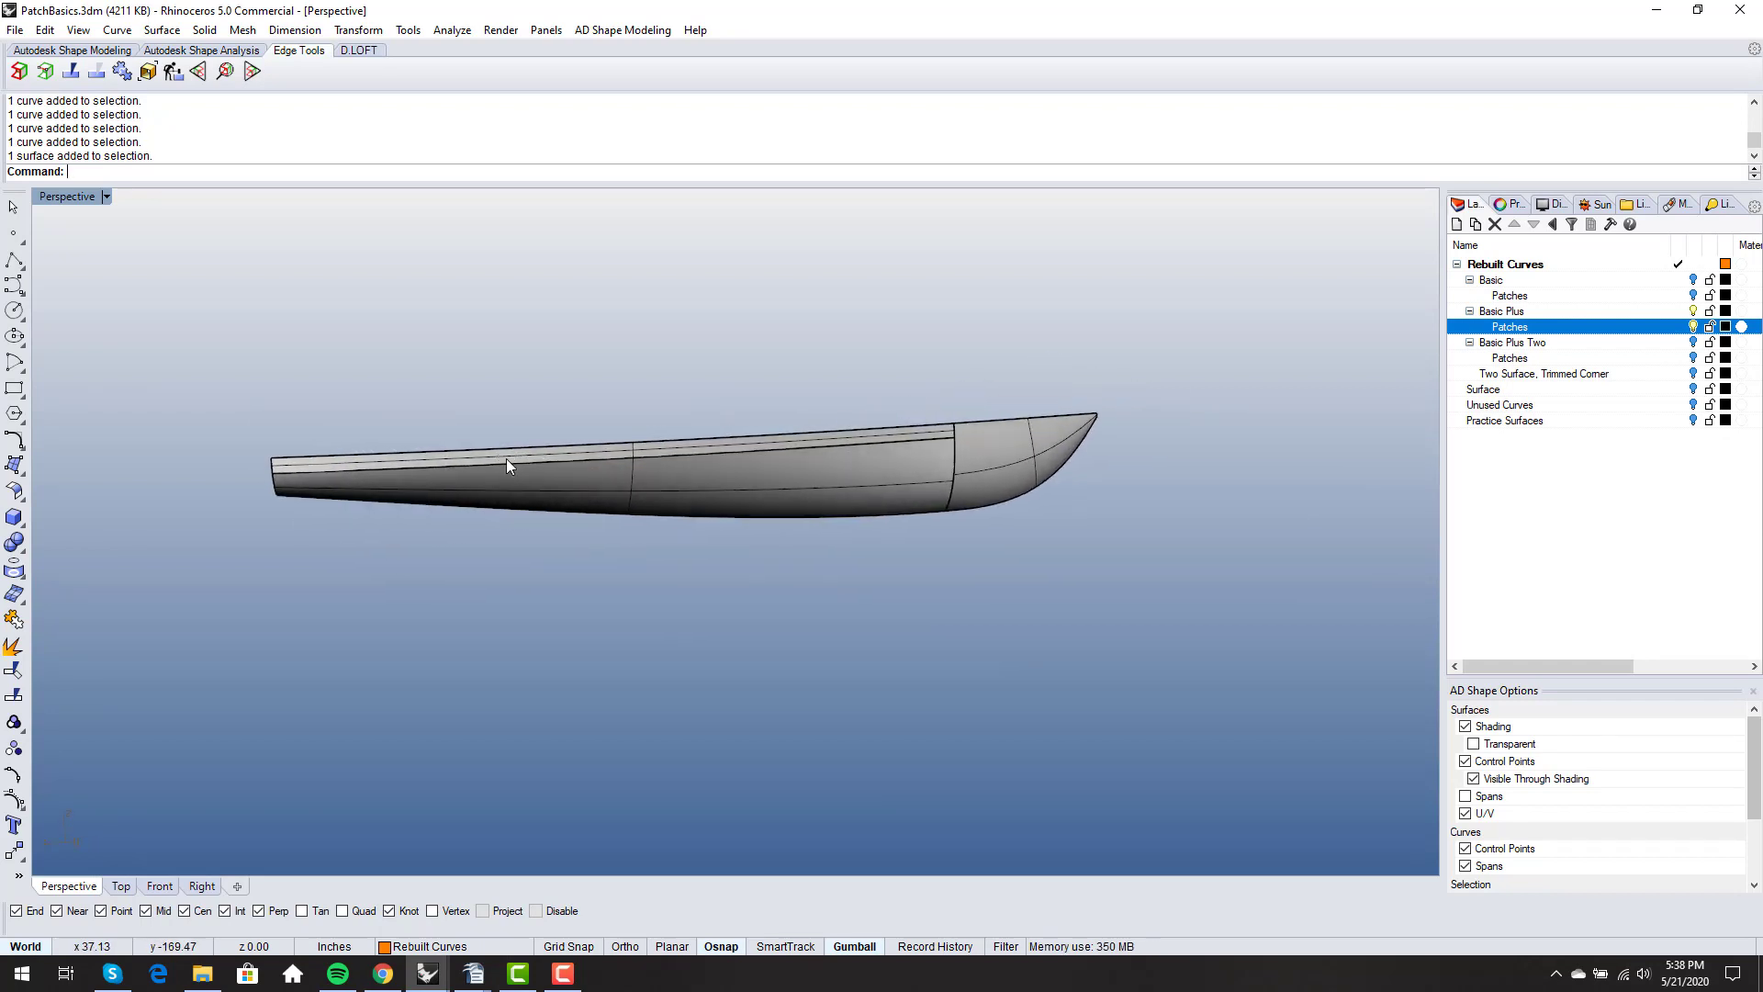
- Hide the Basic Plus layer and its Patches sublayer, and turn on the Basic Plus Two layer to view its curves
{"action": "left_click", "coordinate": [1693, 327]}
{"action": "left_click", "coordinate": [1693, 311]}
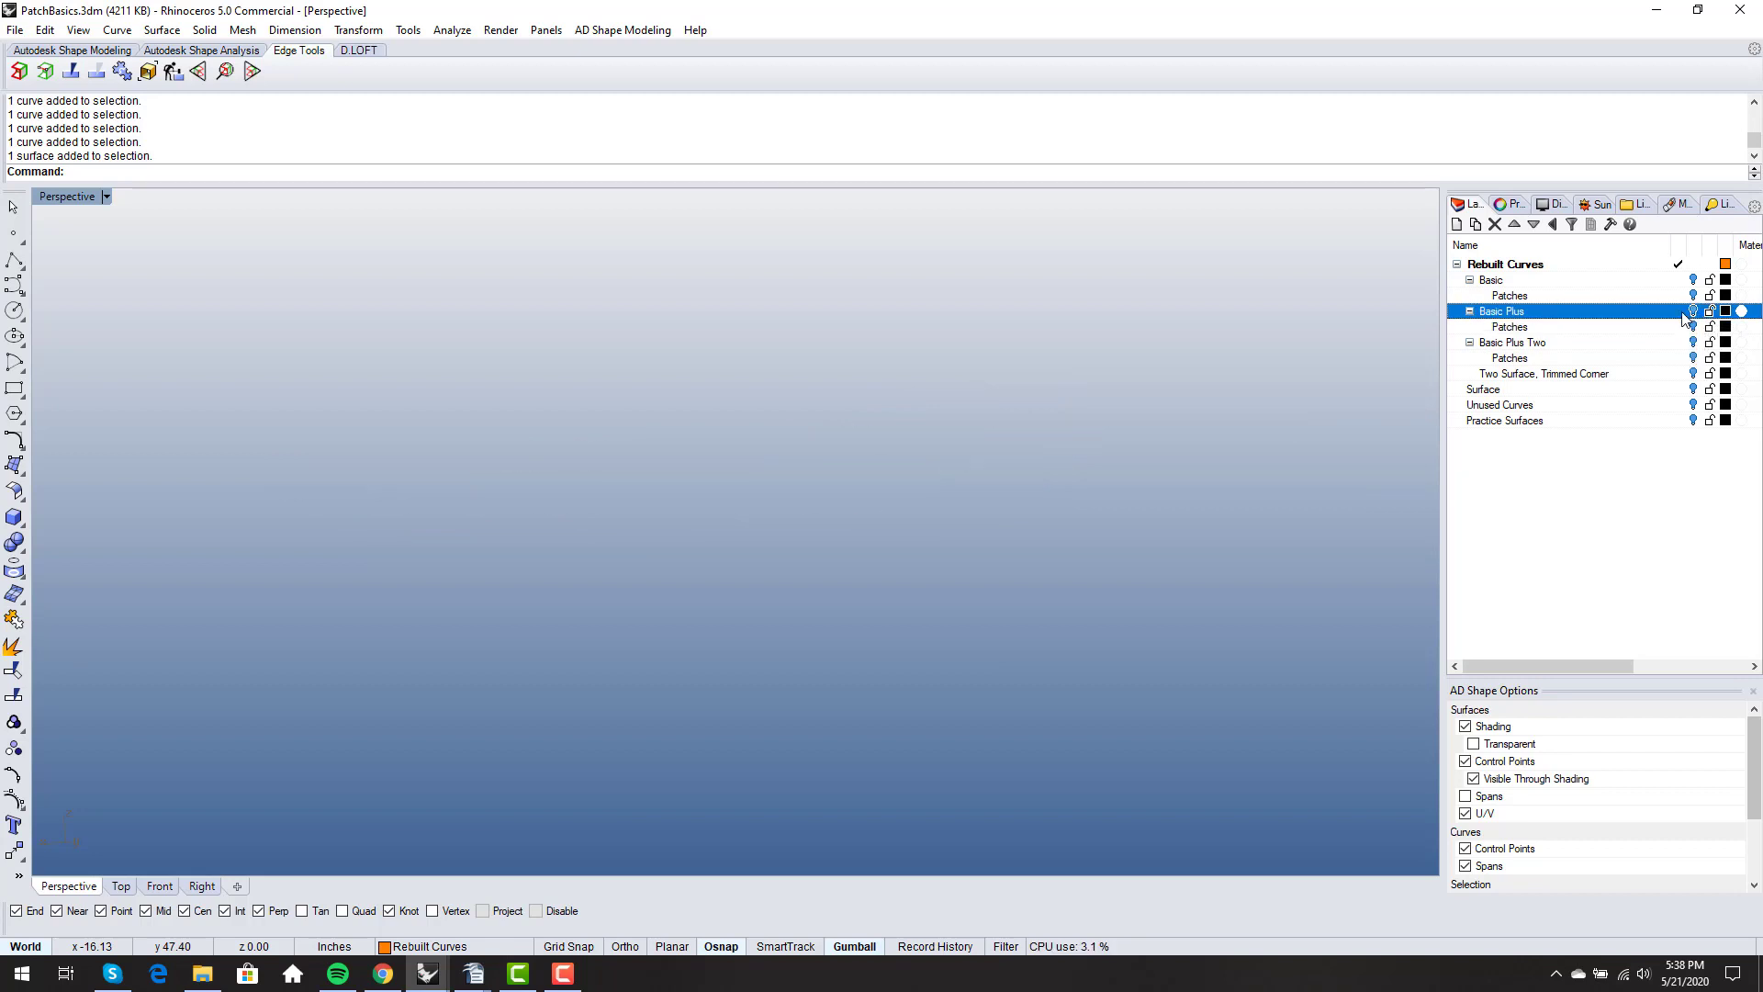
{"action": "left_click", "coordinate": [1692, 342]}
{"action": "left_click", "coordinate": [1693, 341]}
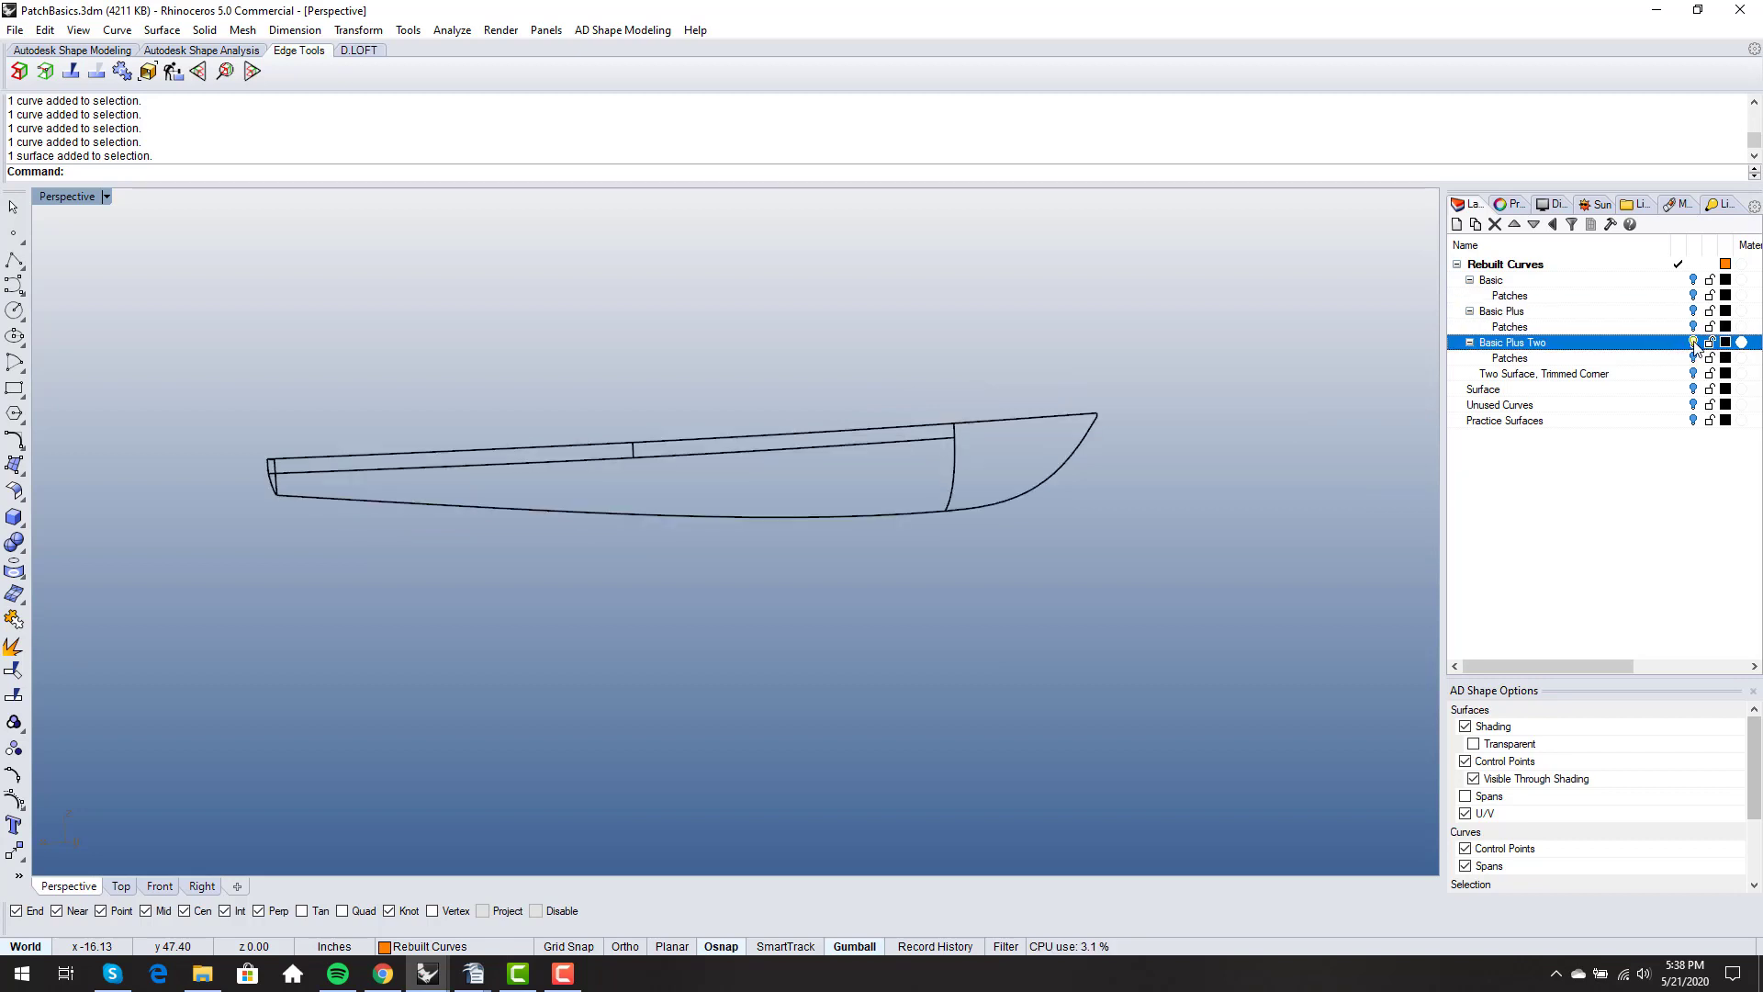
{"action": "right_click_drag", "start_coordinate": [647, 377], "coordinate": [1020, 529]}
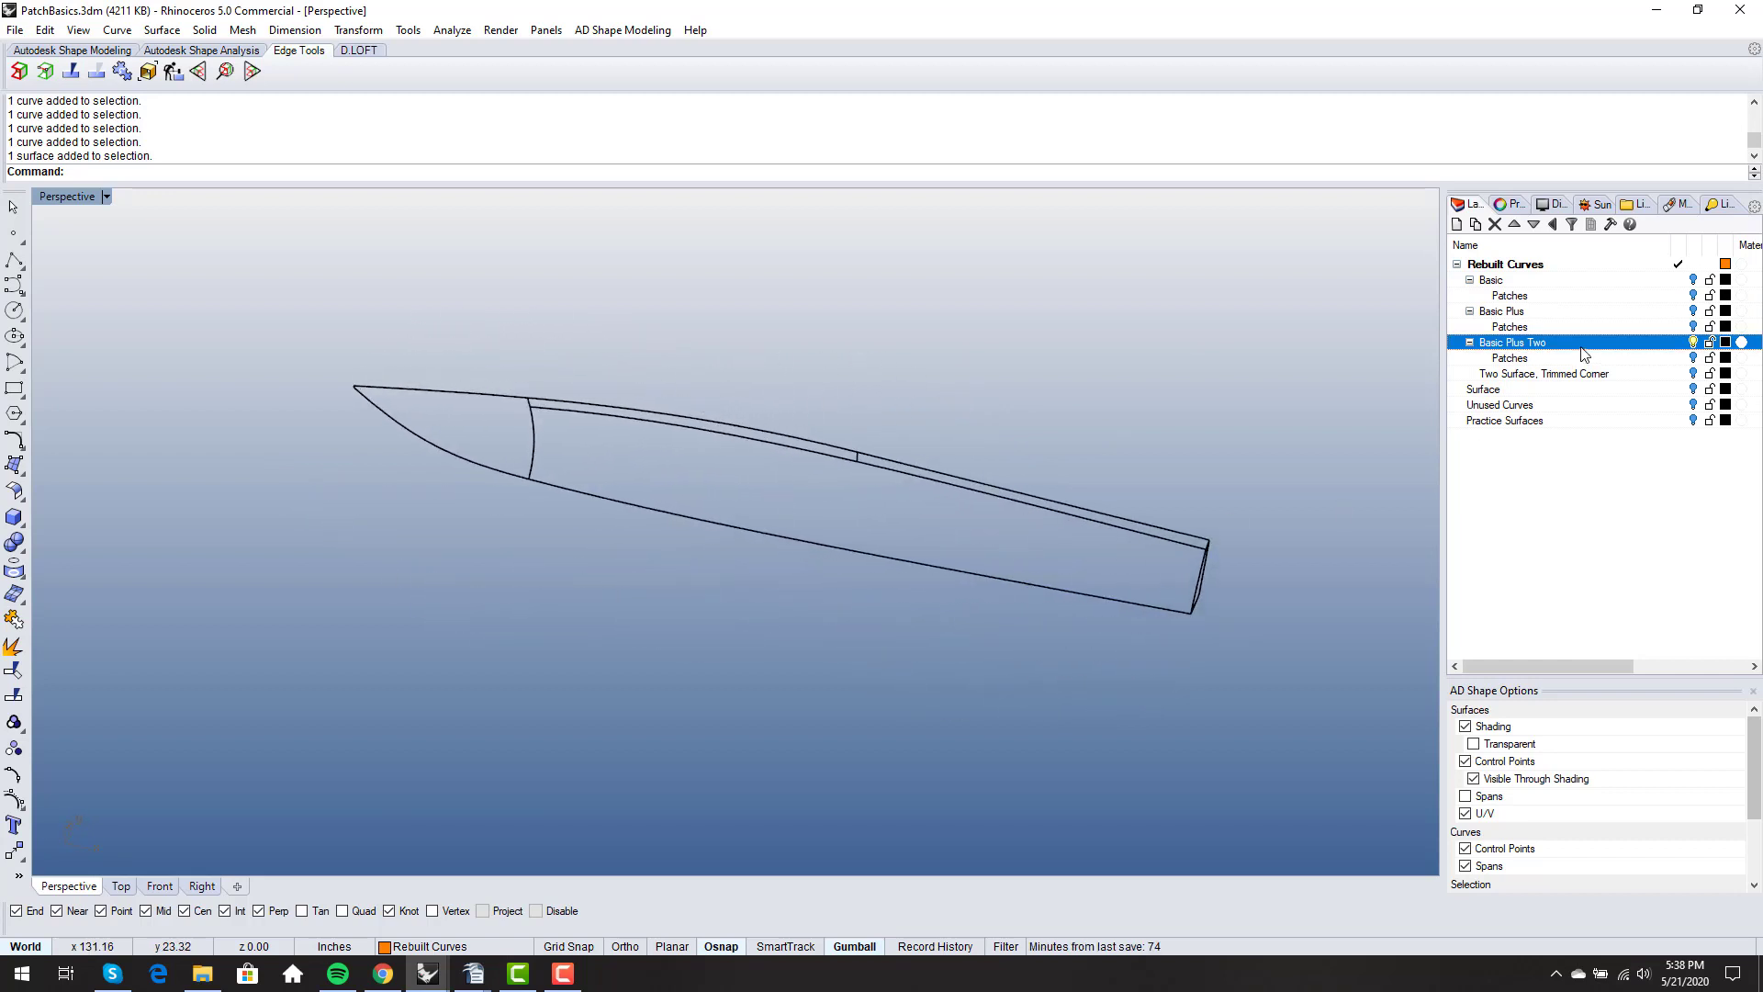
- Overlay the Basic Plus layer, select its sheer curve to compare both sheerlines toward the transom, and hide that layer again
{"action": "left_click", "coordinate": [1695, 312]}
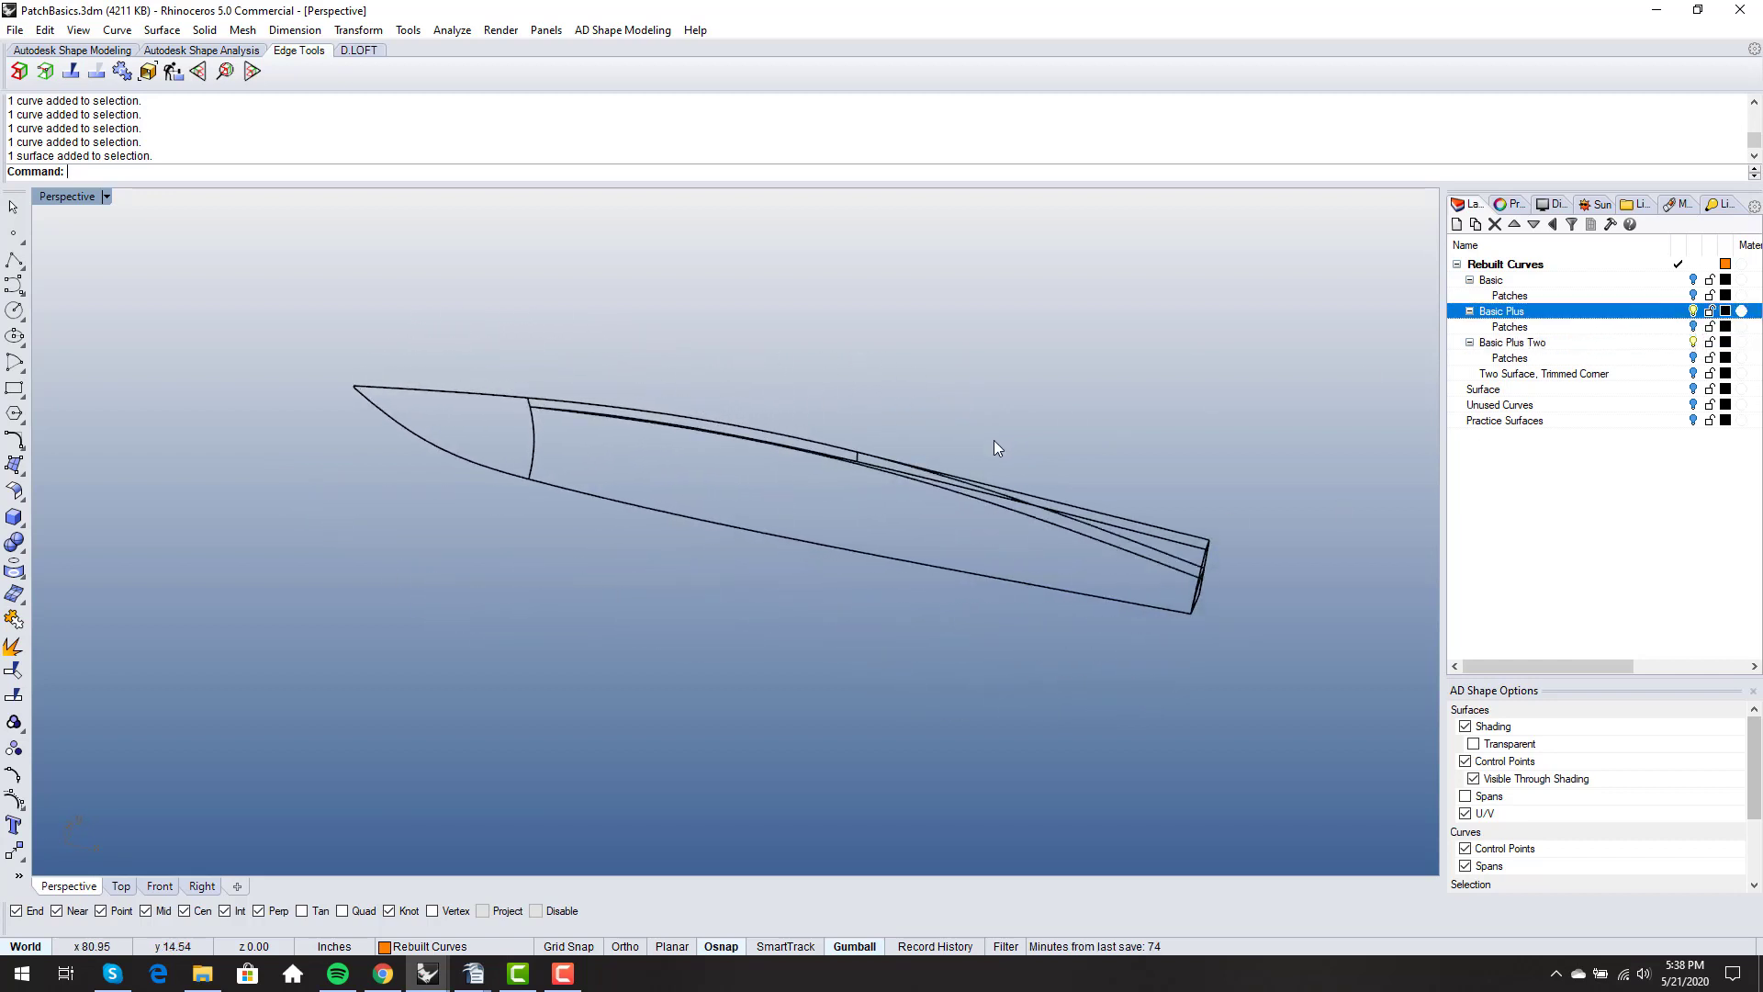
{"action": "right_click_drag", "start_coordinate": [994, 438], "coordinate": [1056, 487]}
{"action": "scroll", "coordinate": [1054, 487], "scroll_direction": "up", "scroll_amount": 4}
{"action": "left_click", "coordinate": [1154, 524]}
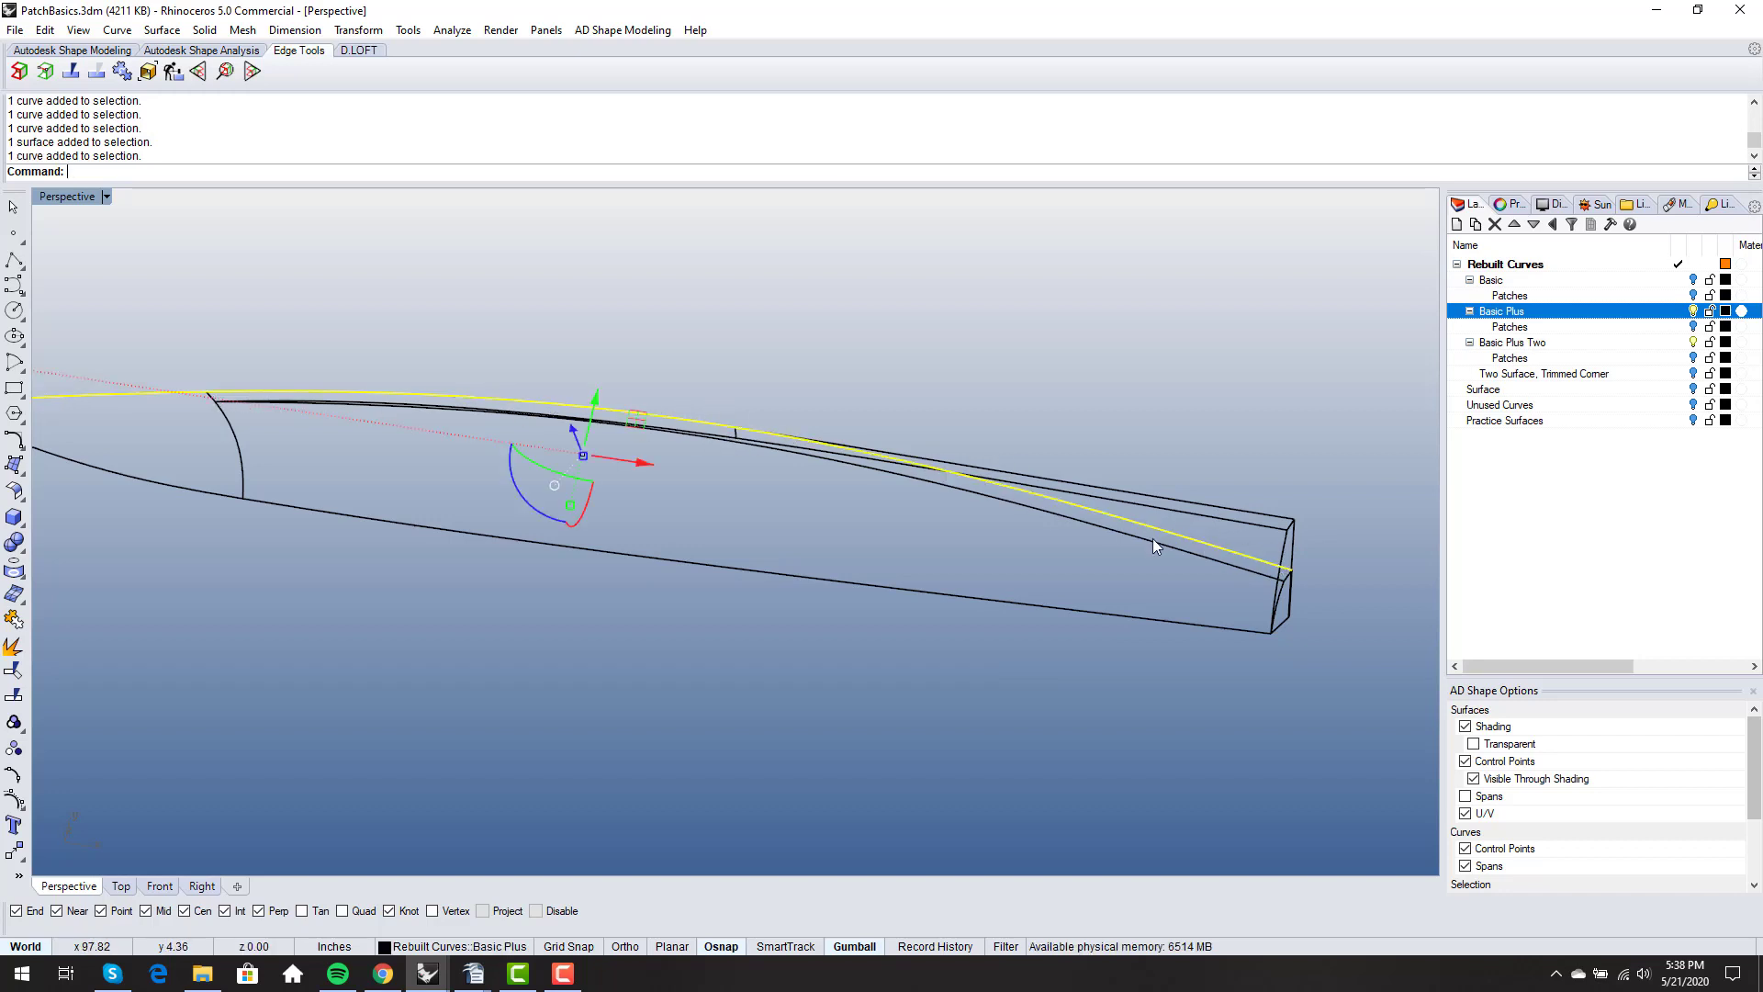
{"action": "right_click_drag", "start_coordinate": [1153, 538], "coordinate": [1160, 512]}
{"action": "left_click", "coordinate": [1066, 415]}
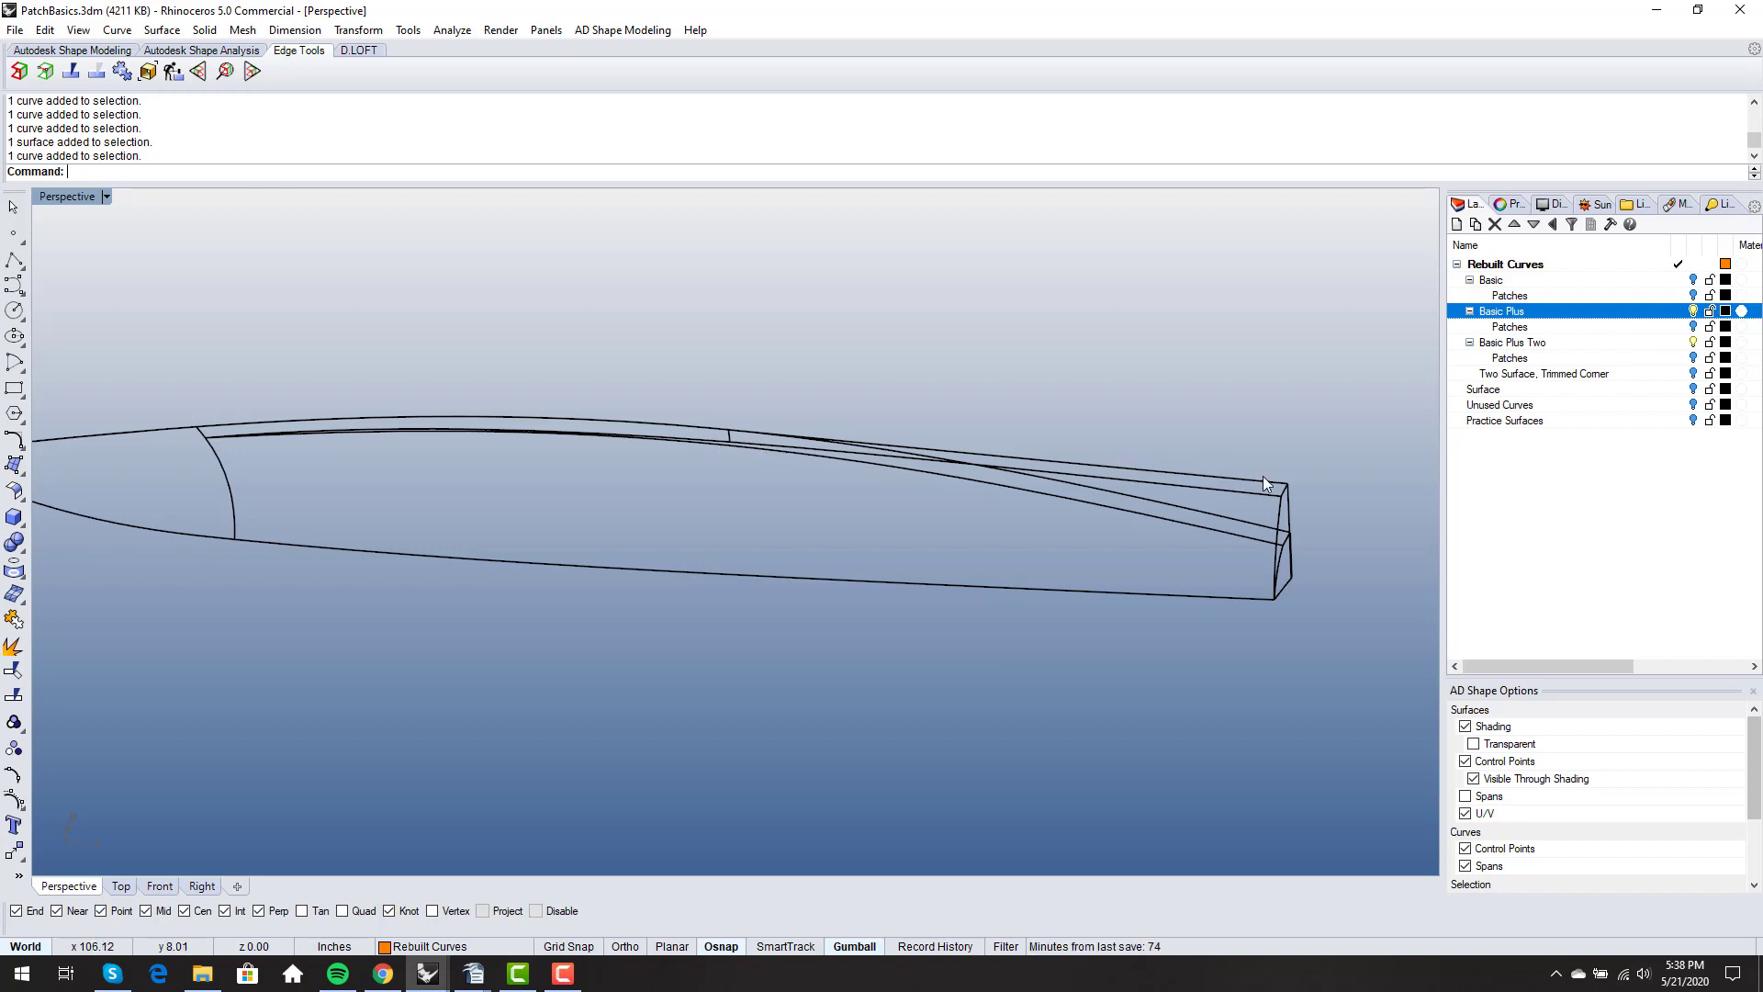
{"action": "right_click_drag", "start_coordinate": [1264, 475], "coordinate": [1254, 499]}
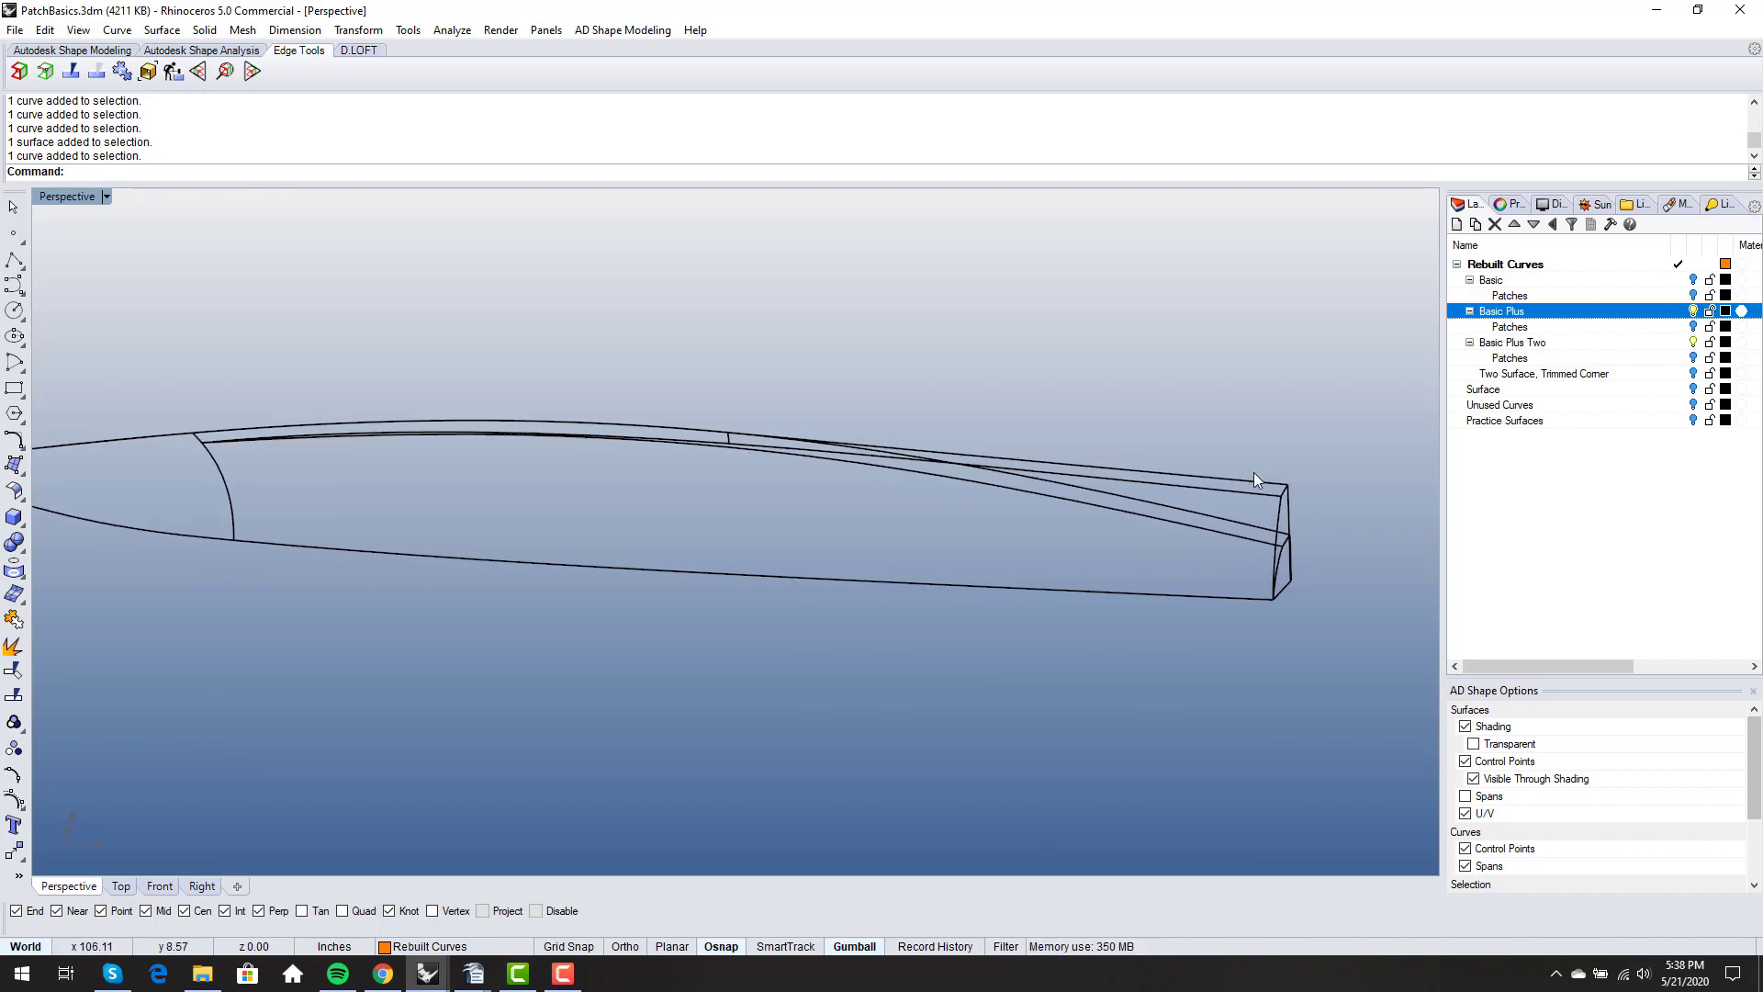
{"action": "left_click", "coordinate": [1693, 311]}
- Select the aft and forward sheer curve segments of the Basic Plus Two wireframe in turn, clearing each selection
{"action": "right_click_drag", "start_coordinate": [882, 441], "coordinate": [833, 421]}
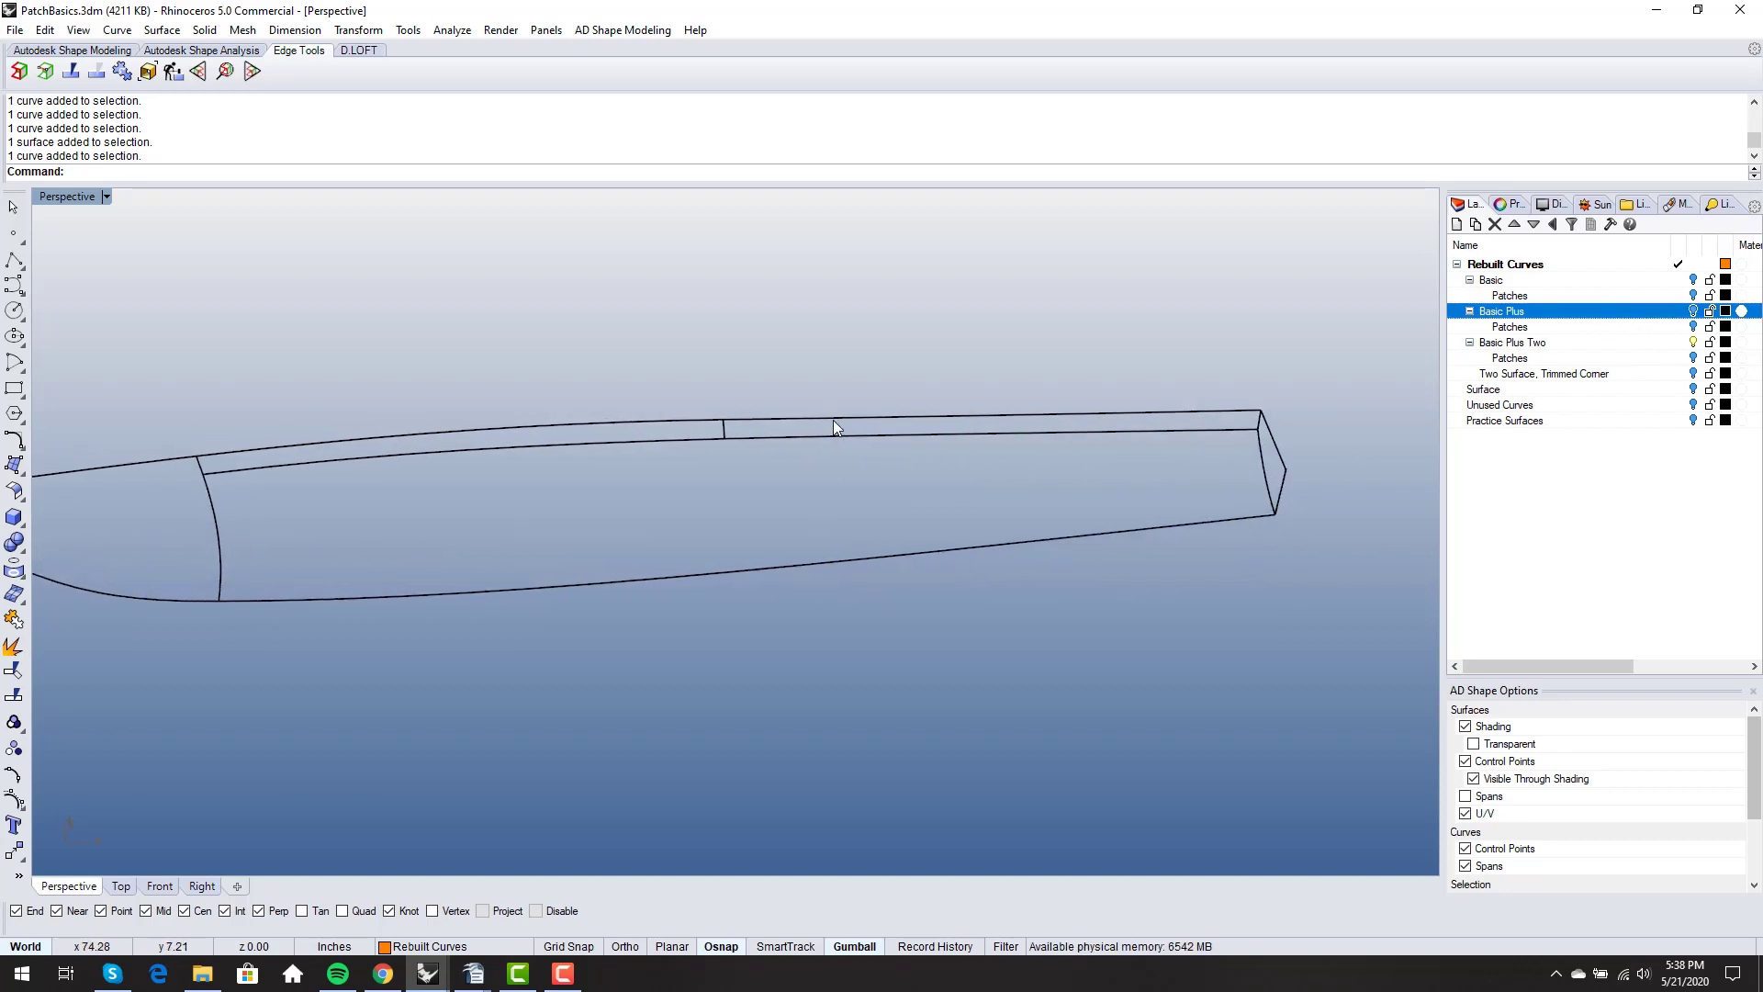
{"action": "left_click", "coordinate": [835, 418]}
{"action": "scroll", "coordinate": [808, 455], "scroll_direction": "down", "scroll_amount": 1}
{"action": "scroll", "coordinate": [767, 425], "scroll_direction": "down", "scroll_amount": 2}
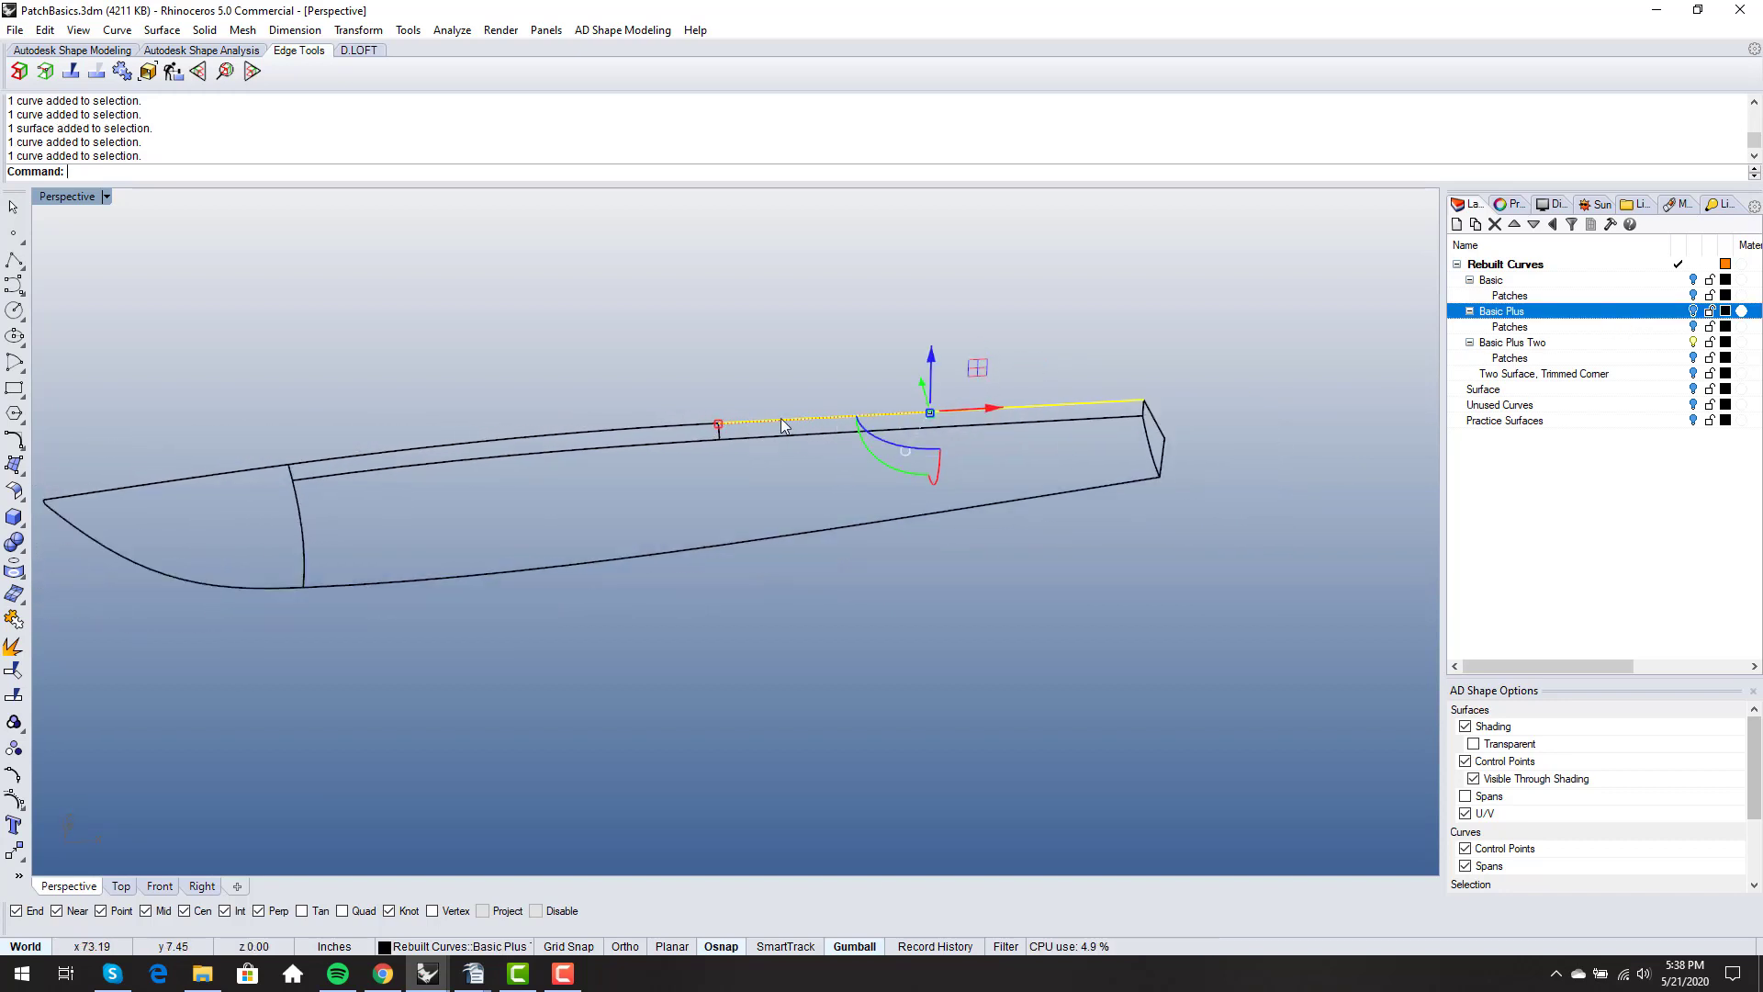
{"action": "key", "text": "Escape"}
{"action": "right_click_drag", "start_coordinate": [784, 469], "coordinate": [674, 450]}
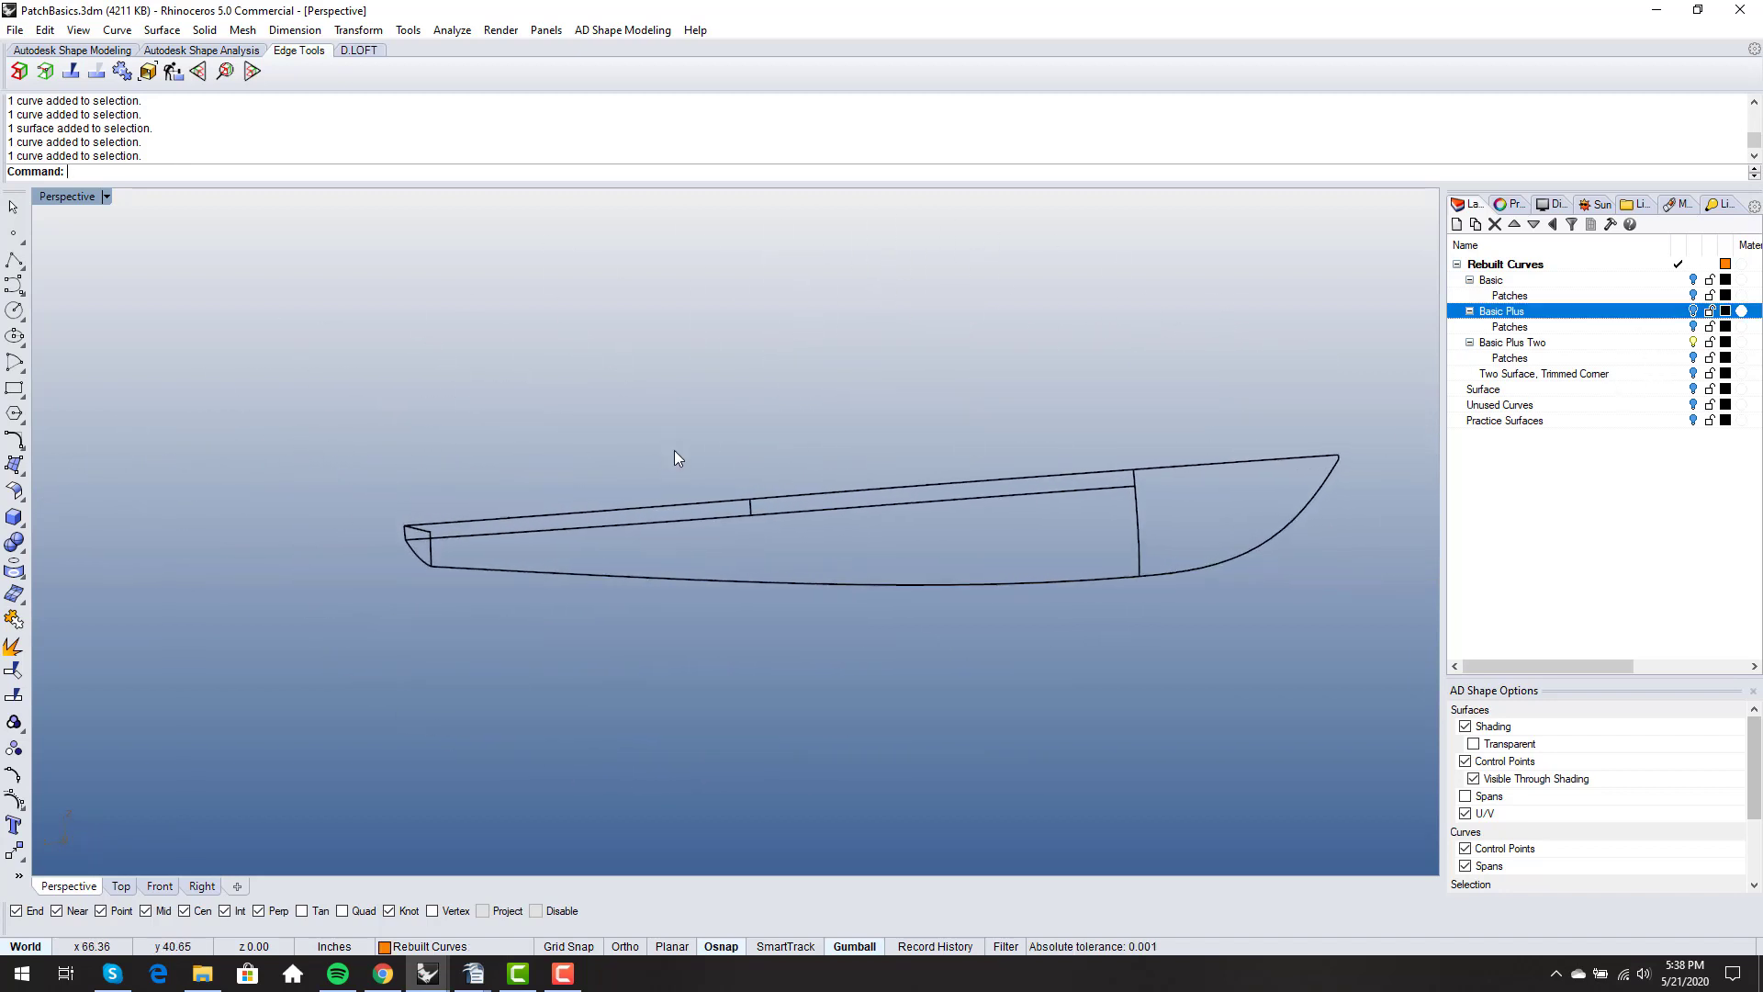
{"action": "left_click", "coordinate": [790, 494]}
{"action": "key", "text": "Escape"}
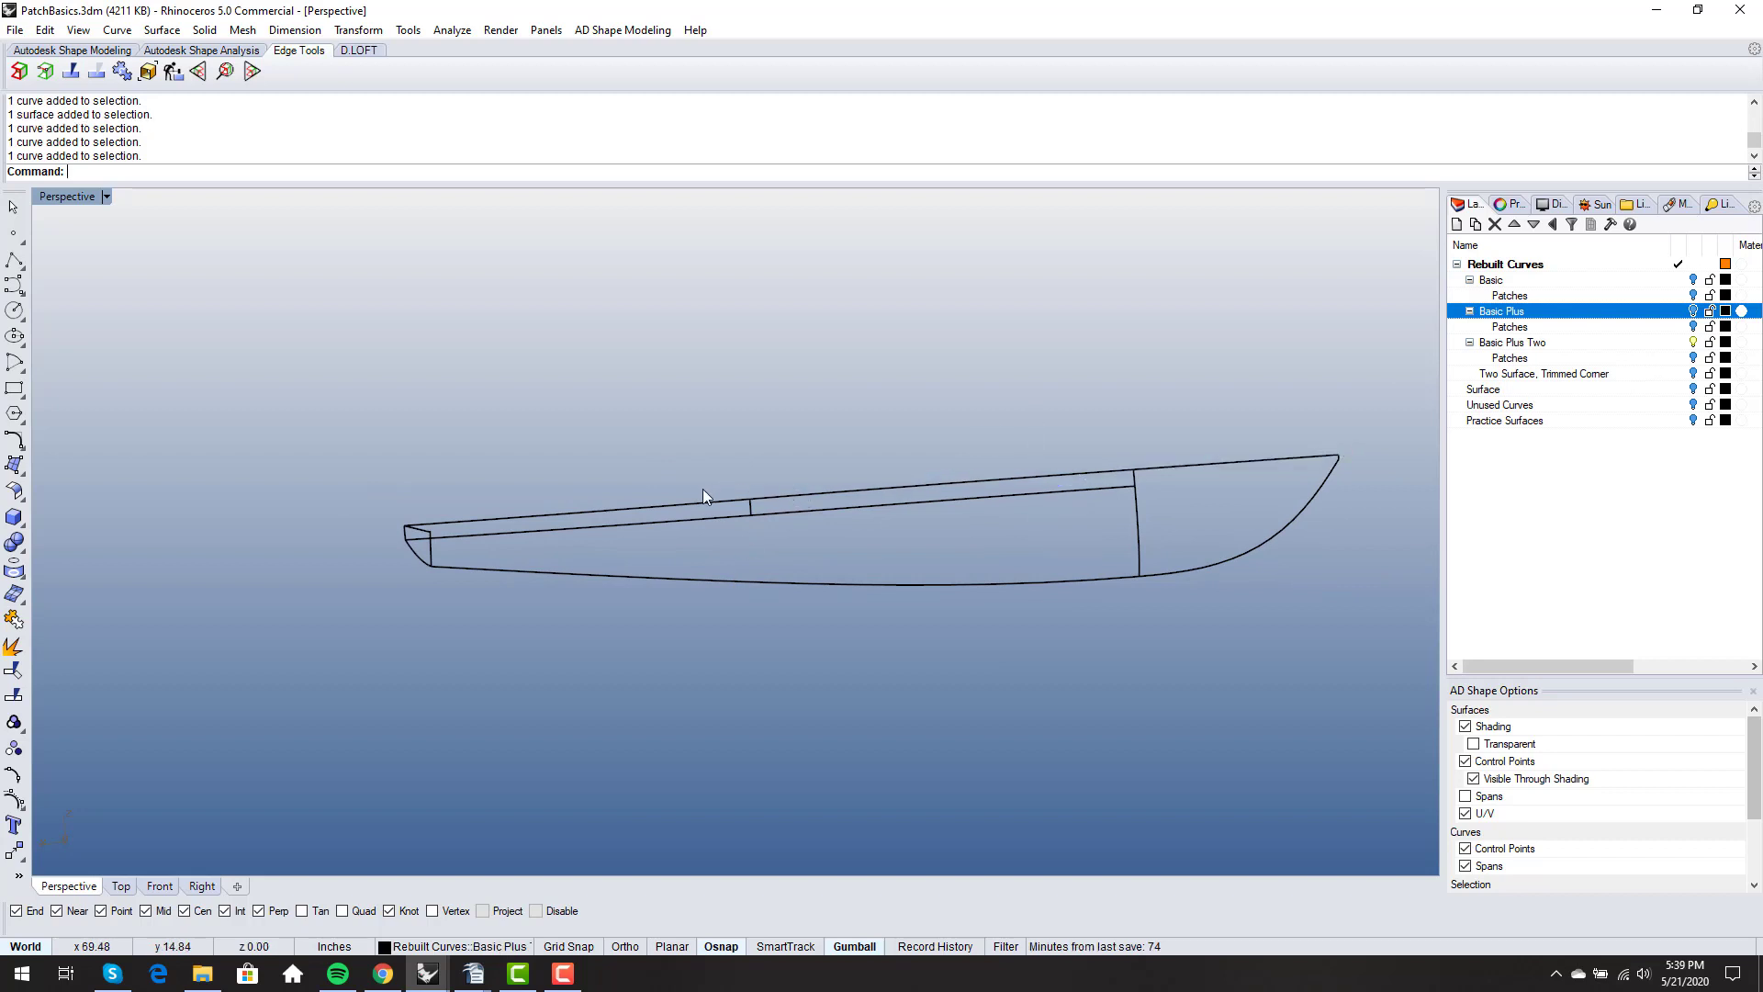
- Select the sheer curve segments on either side of the short vertical divider one after the other, and clear the selection
{"action": "left_click", "coordinate": [792, 500]}
{"action": "left_click", "coordinate": [720, 503]}
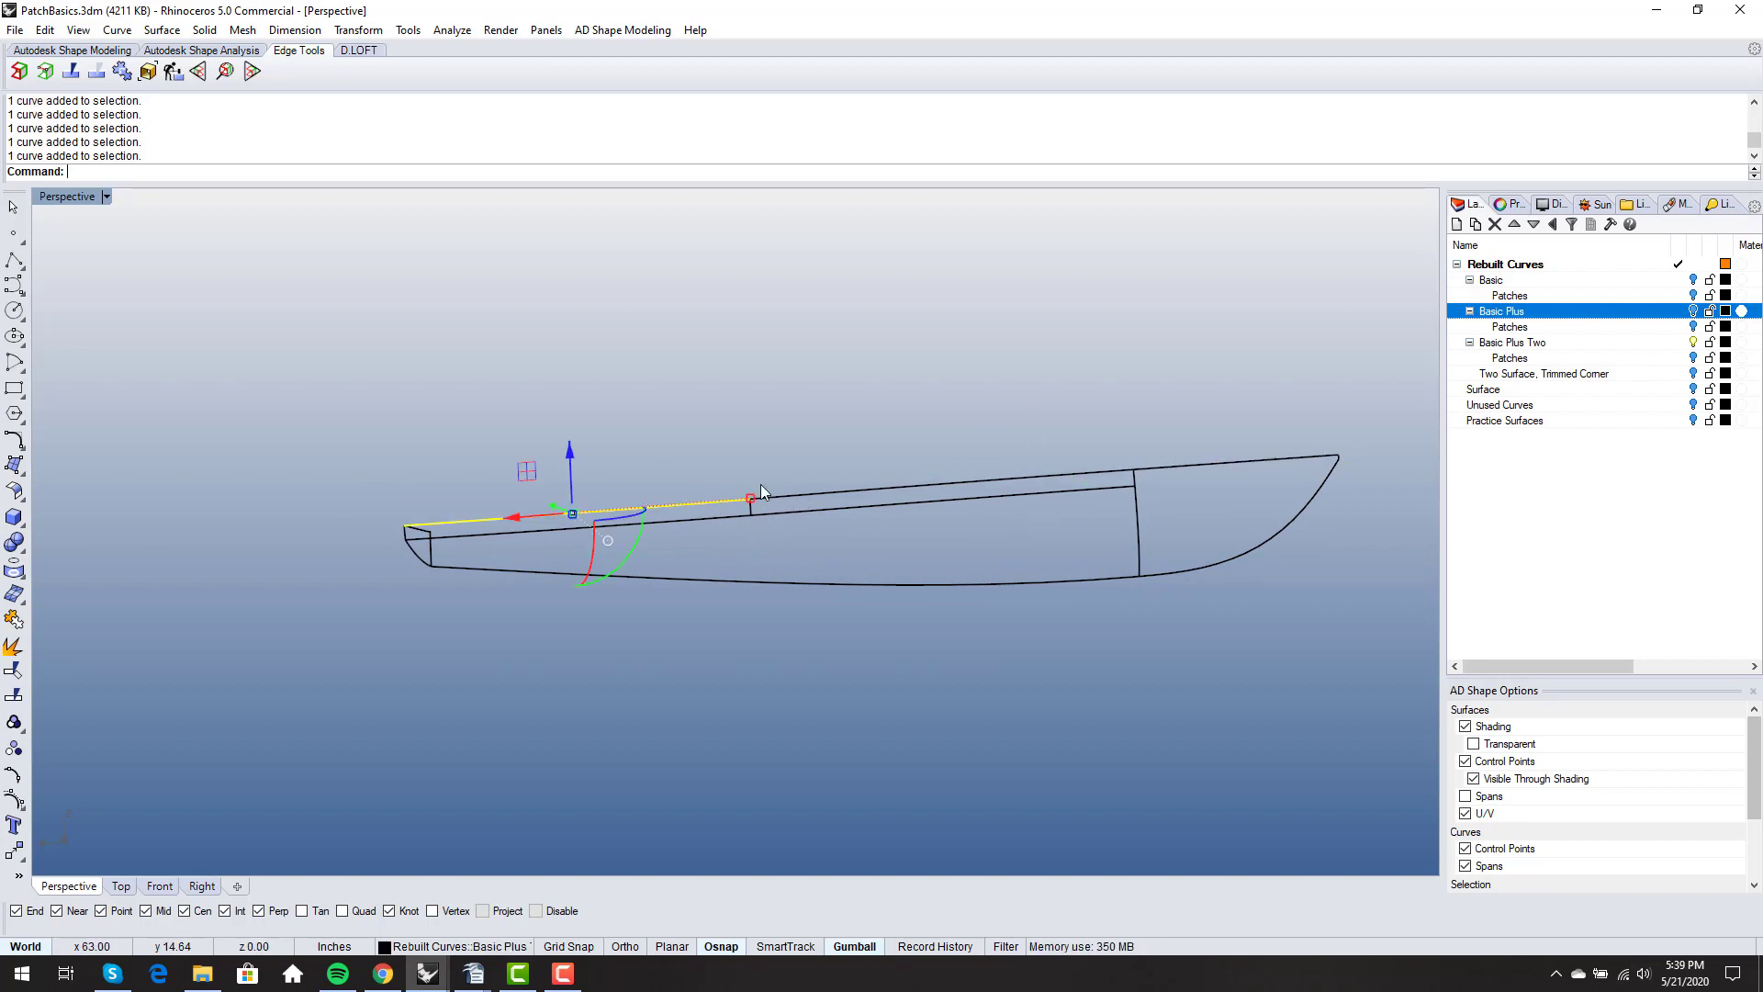
{"action": "key", "text": "Escape"}
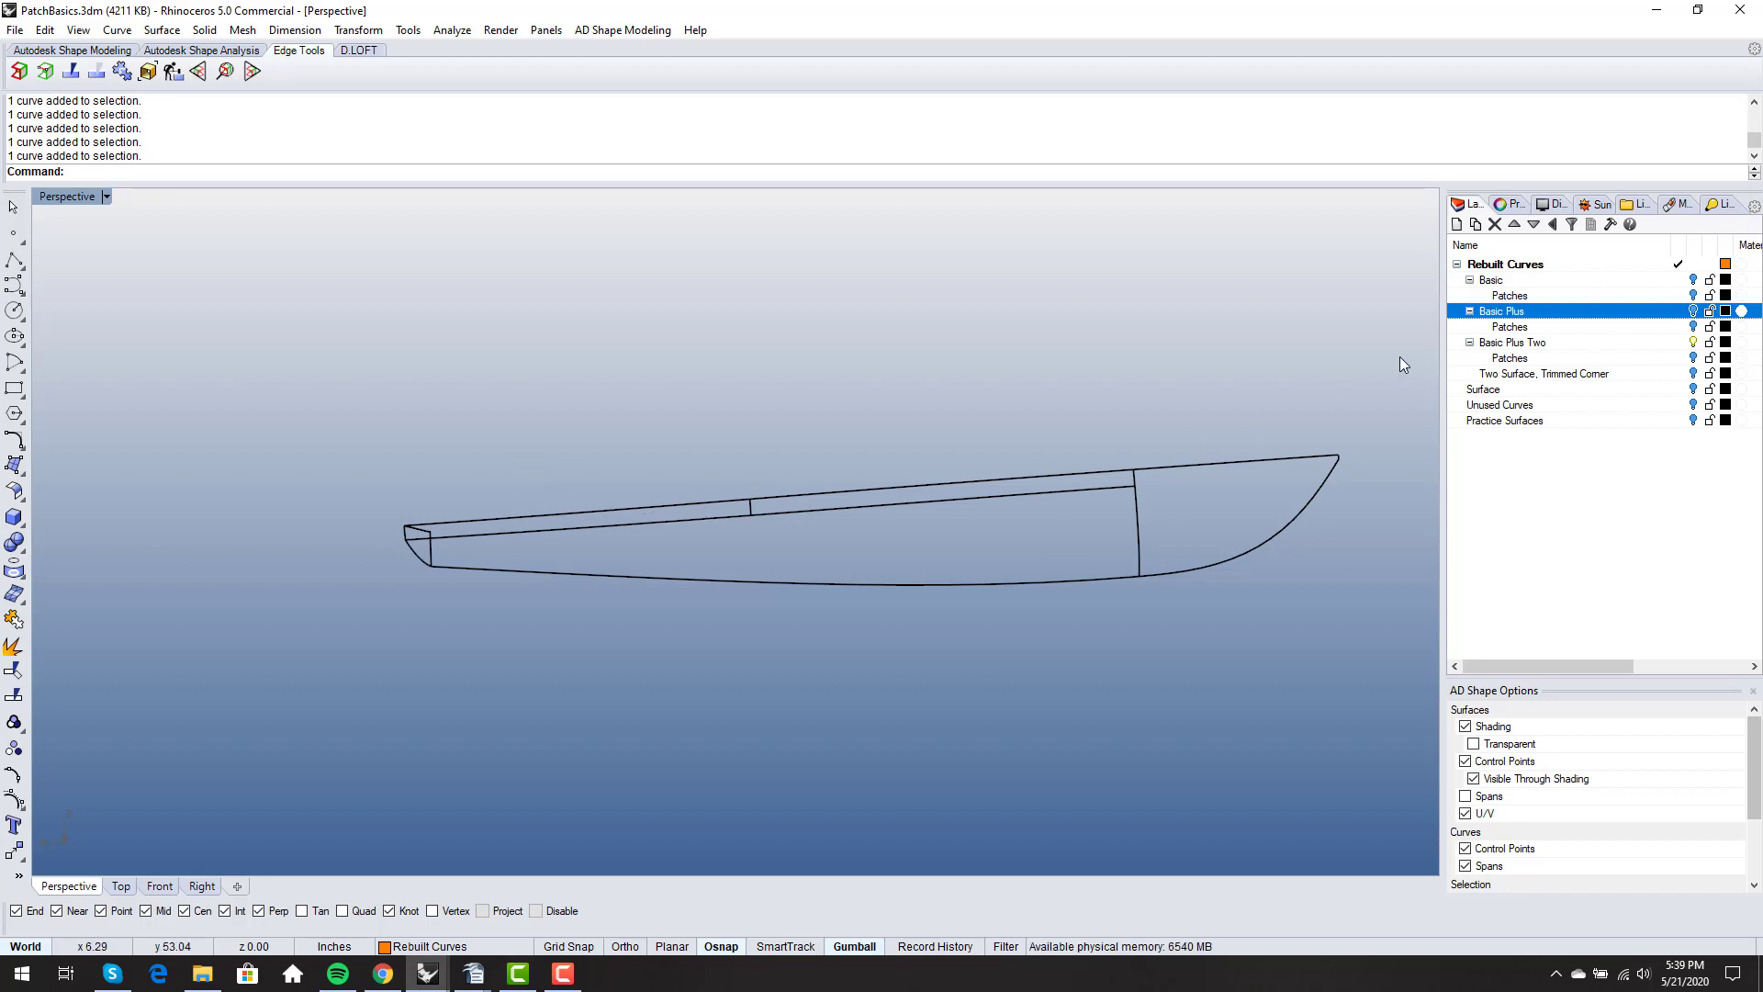
- Turn on the Patches sublayer of Basic Plus Two, select the aft strip surface above the knuckle, and clear the selection
{"action": "left_click", "coordinate": [1692, 358]}
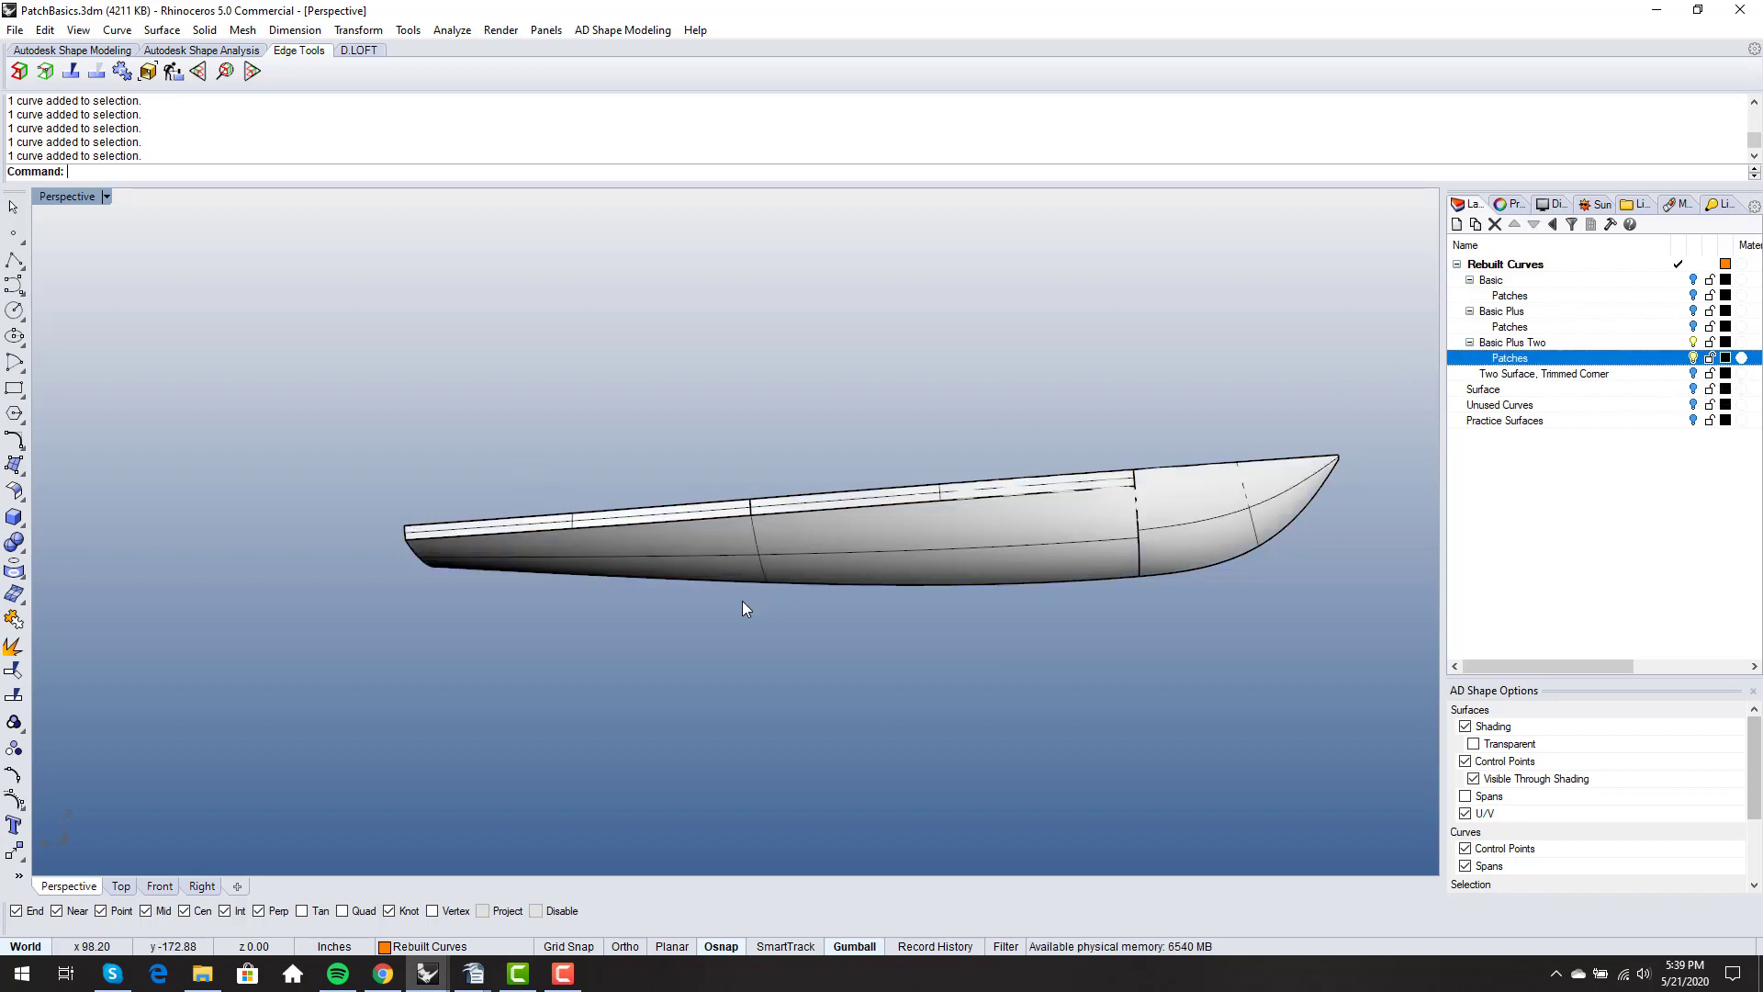
{"action": "scroll", "coordinate": [734, 523], "scroll_direction": "up", "scroll_amount": 4}
{"action": "left_click", "coordinate": [740, 496]}
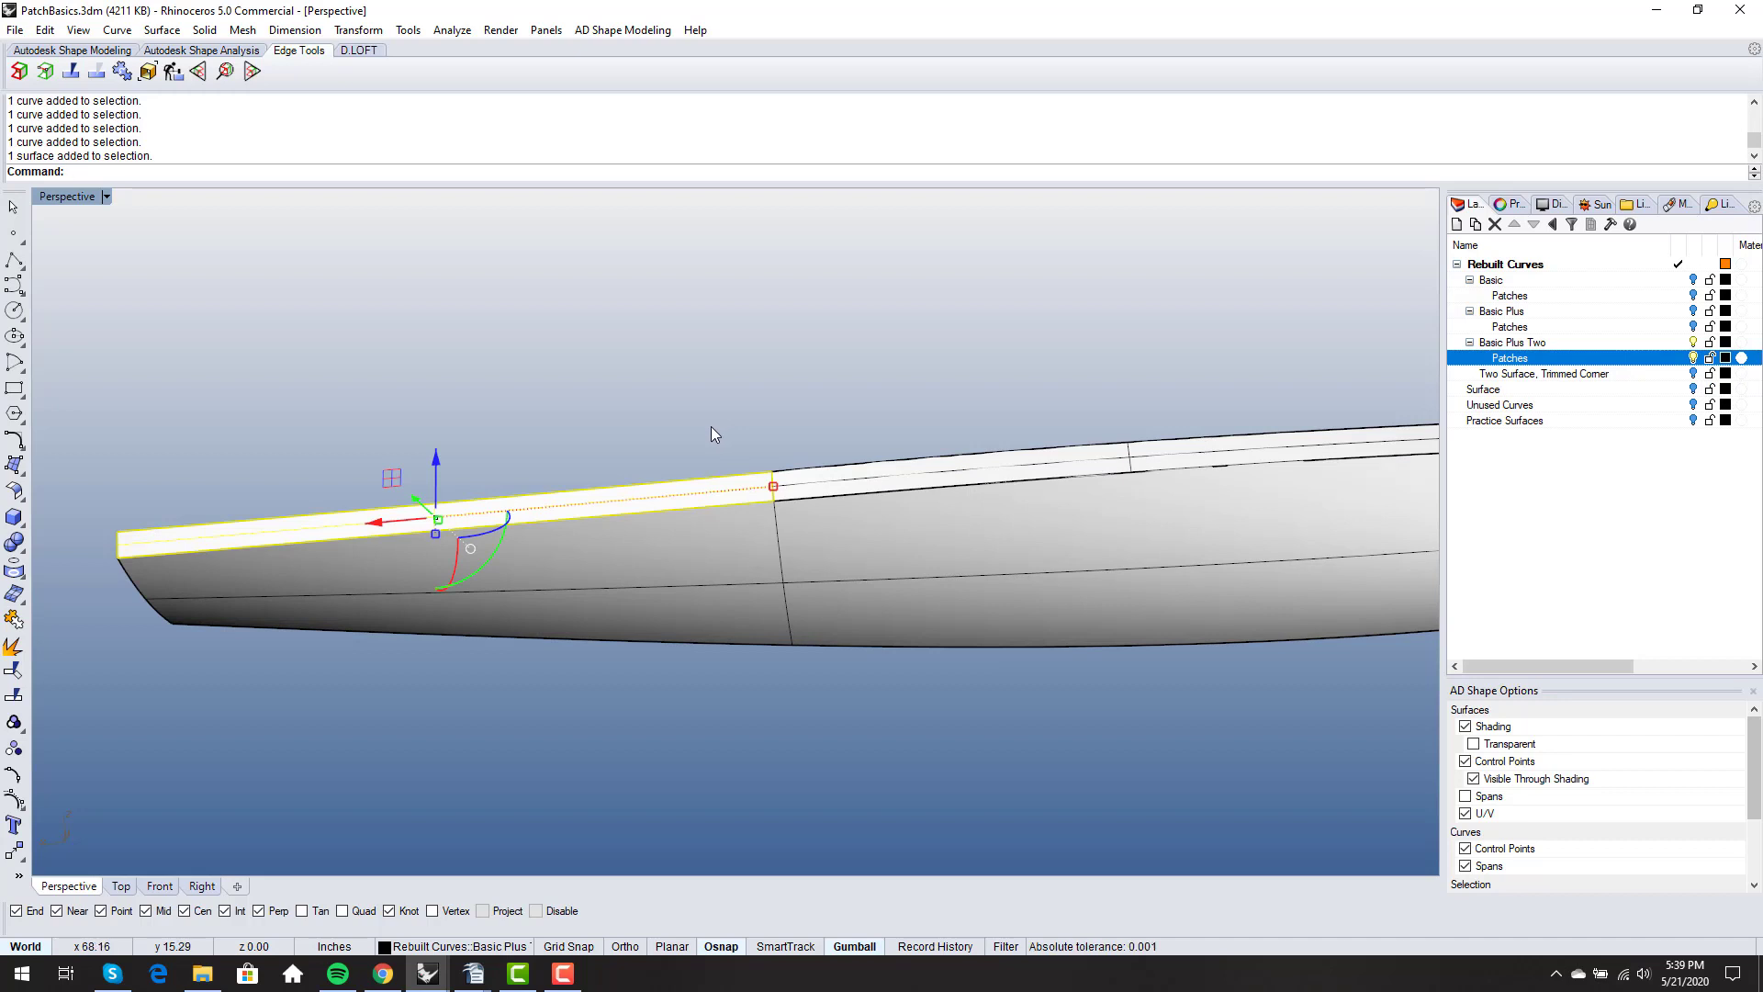
{"action": "left_click", "coordinate": [710, 426]}
{"action": "scroll", "coordinate": [658, 441], "scroll_direction": "down", "scroll_amount": 3}
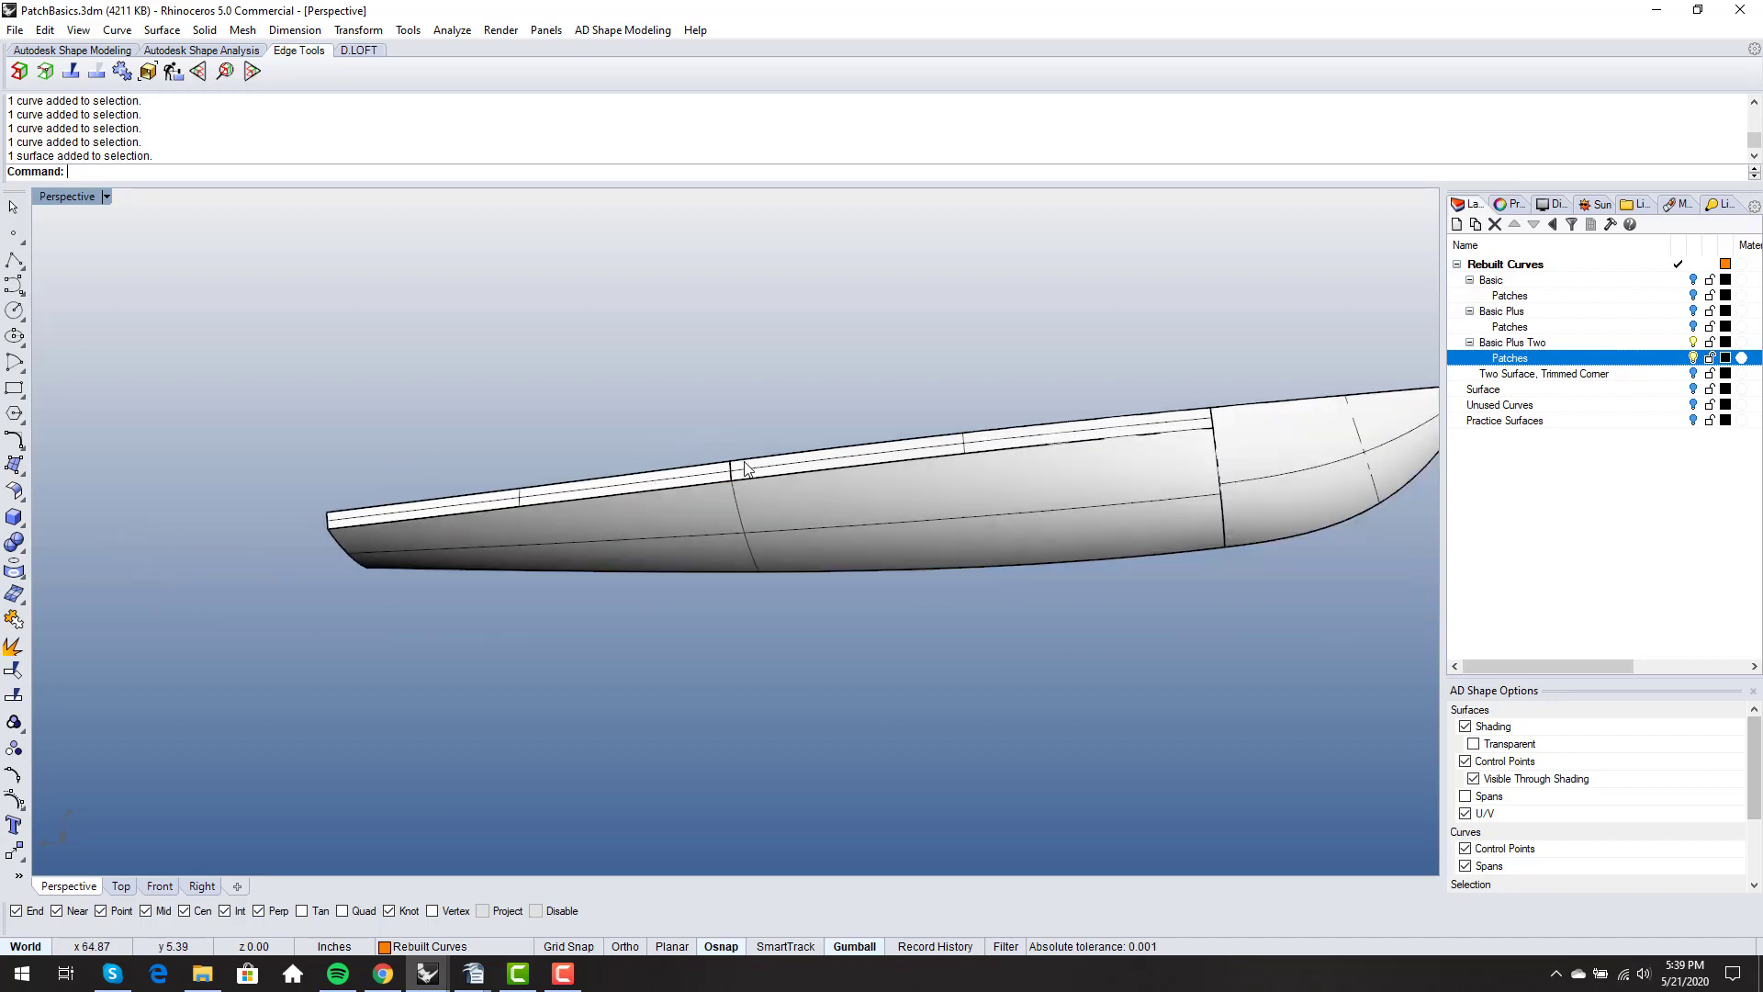
- Select the forward sheer curve running from the strip divider to the bow, inspect it along the hull, and clear the selection
{"action": "right_click_drag", "start_coordinate": [788, 464], "coordinate": [793, 459]}
{"action": "left_click", "coordinate": [797, 465]}
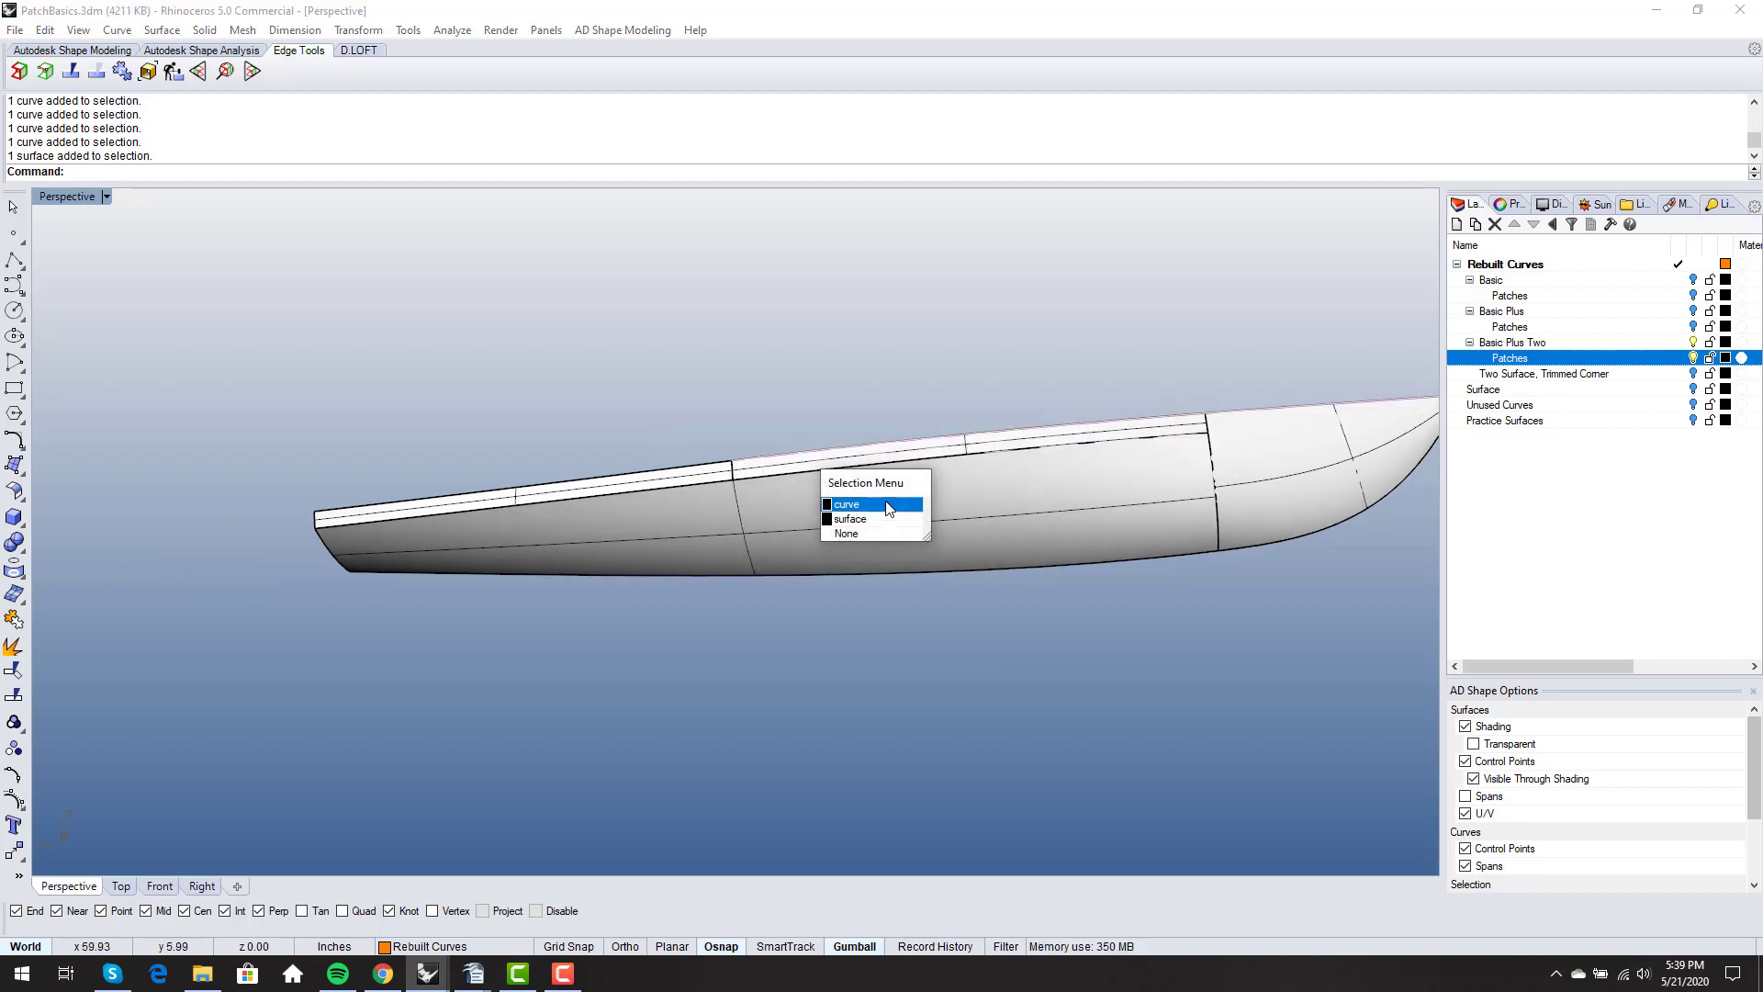
{"action": "left_click", "coordinate": [900, 519]}
{"action": "right_click_drag", "start_coordinate": [905, 514], "coordinate": [1396, 523]}
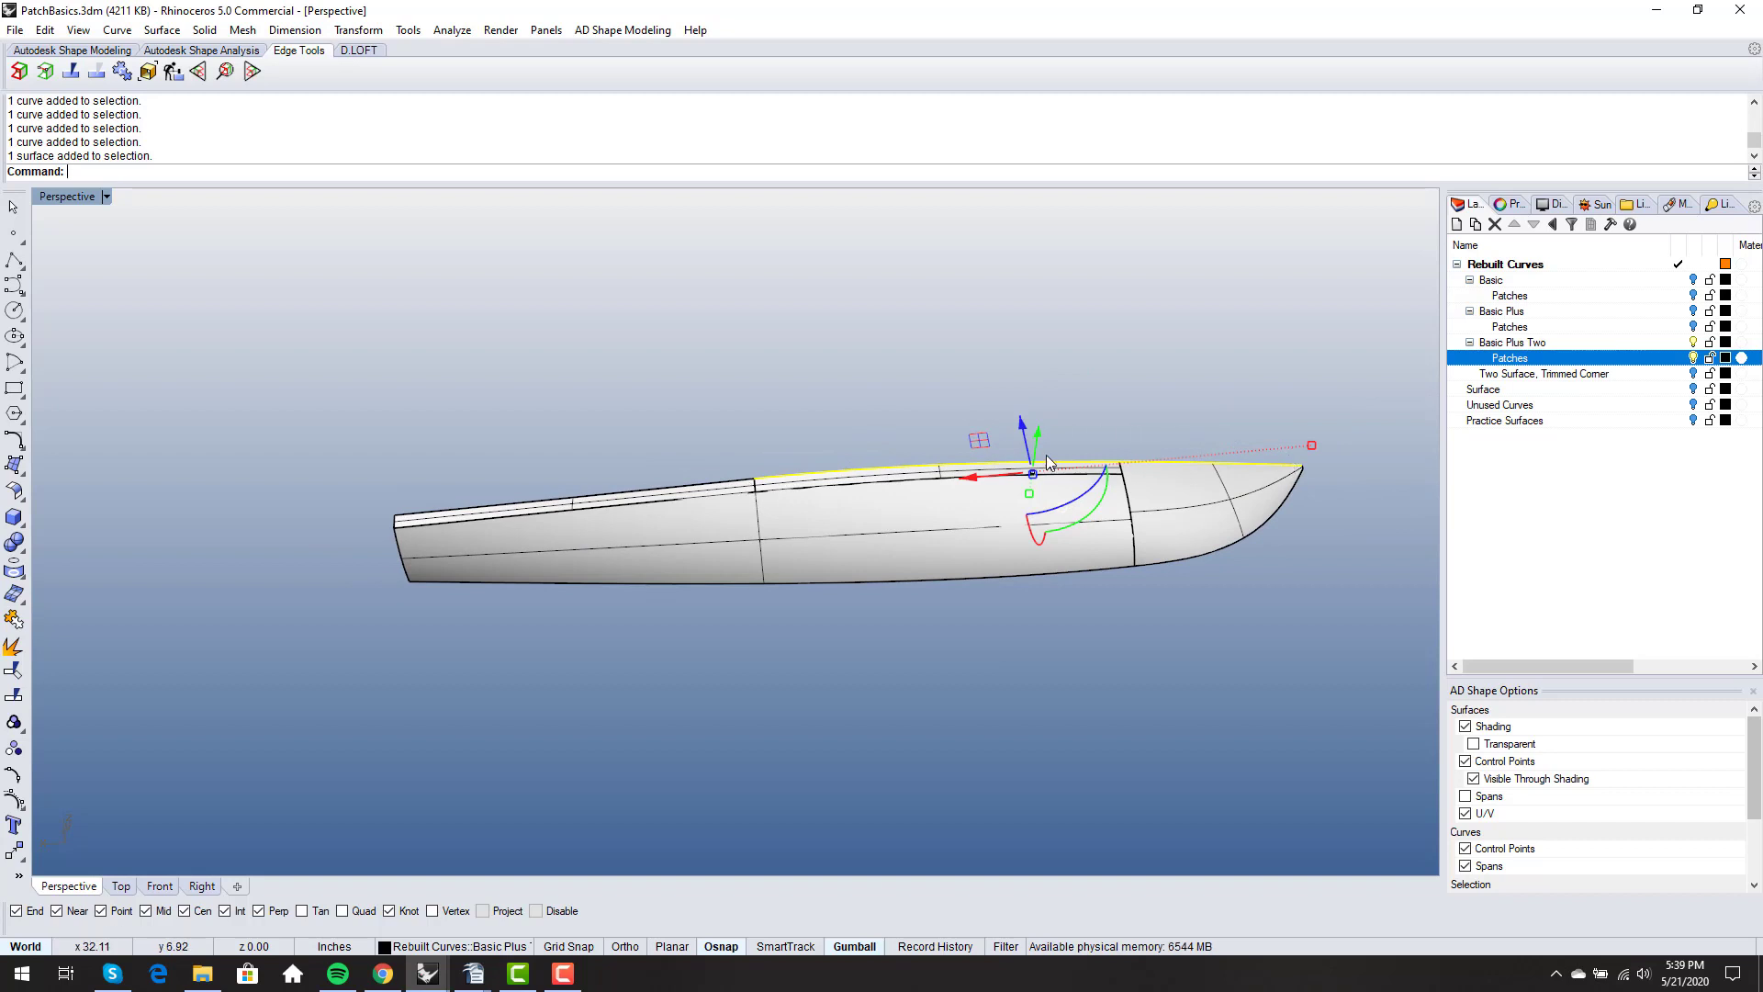
{"action": "scroll", "coordinate": [751, 461], "scroll_direction": "up", "scroll_amount": 4}
{"action": "scroll", "coordinate": [751, 460], "scroll_direction": "down", "scroll_amount": 4}
{"action": "left_click", "coordinate": [681, 480]}
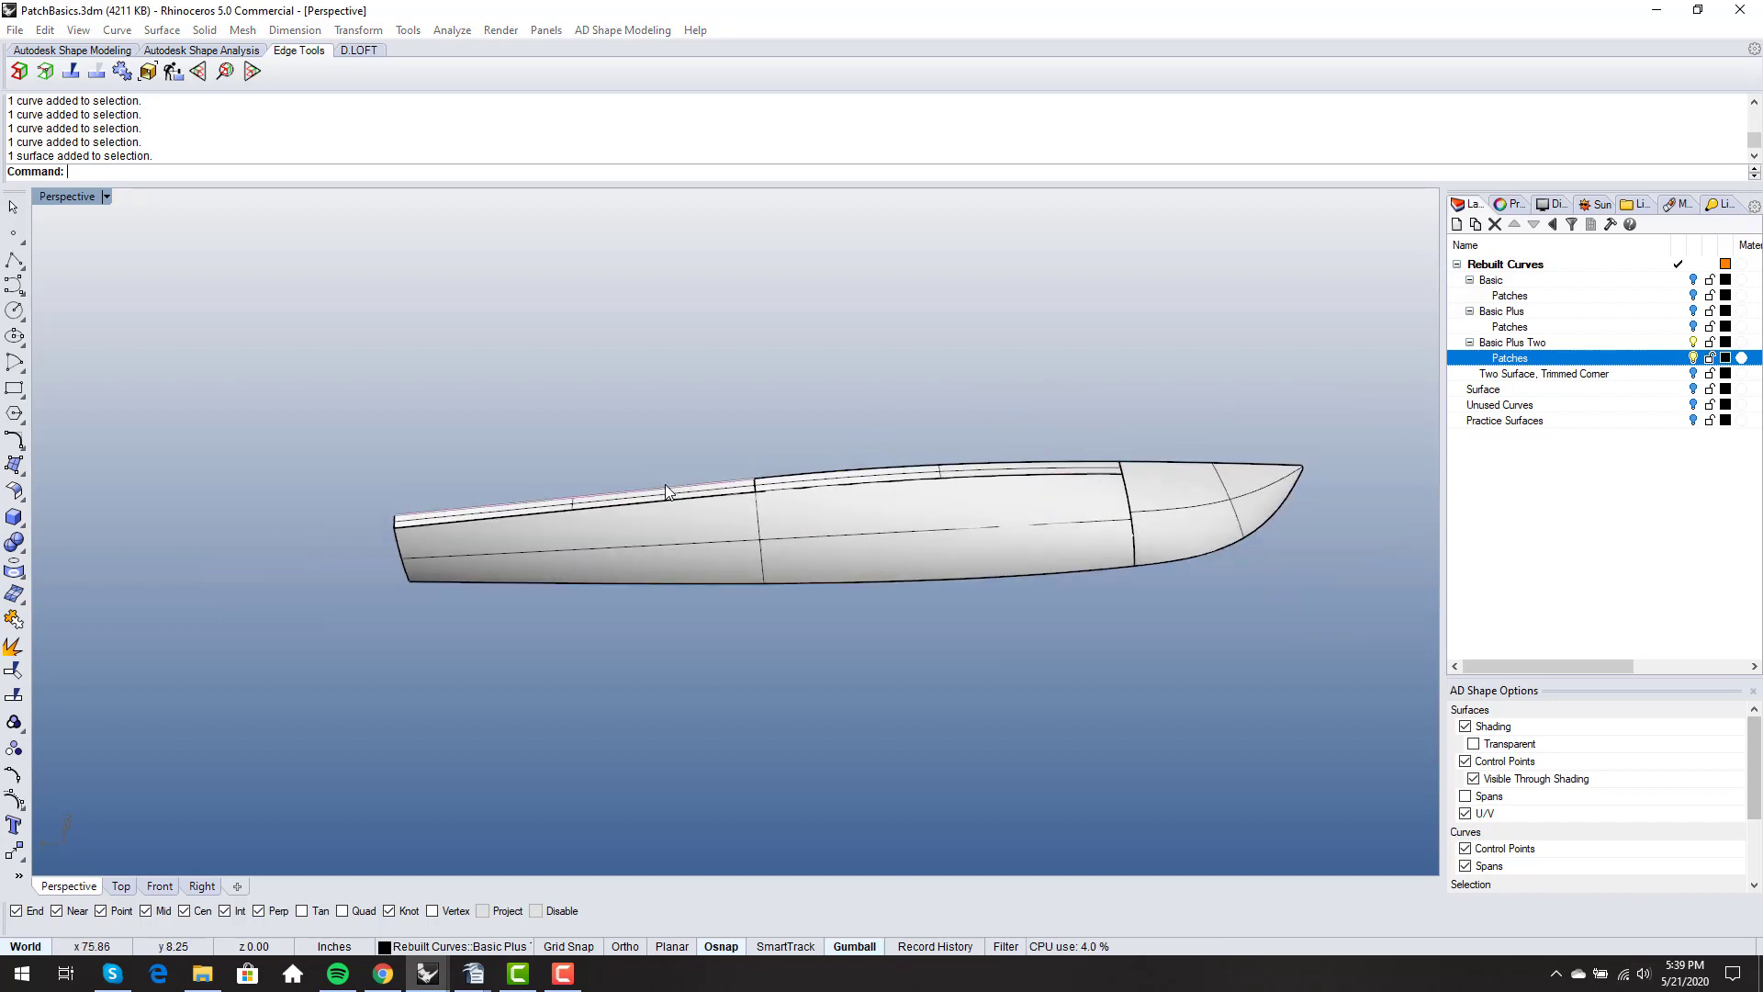
{"action": "left_click", "coordinate": [696, 455]}
{"action": "right_click_drag", "start_coordinate": [696, 455], "coordinate": [810, 539]}
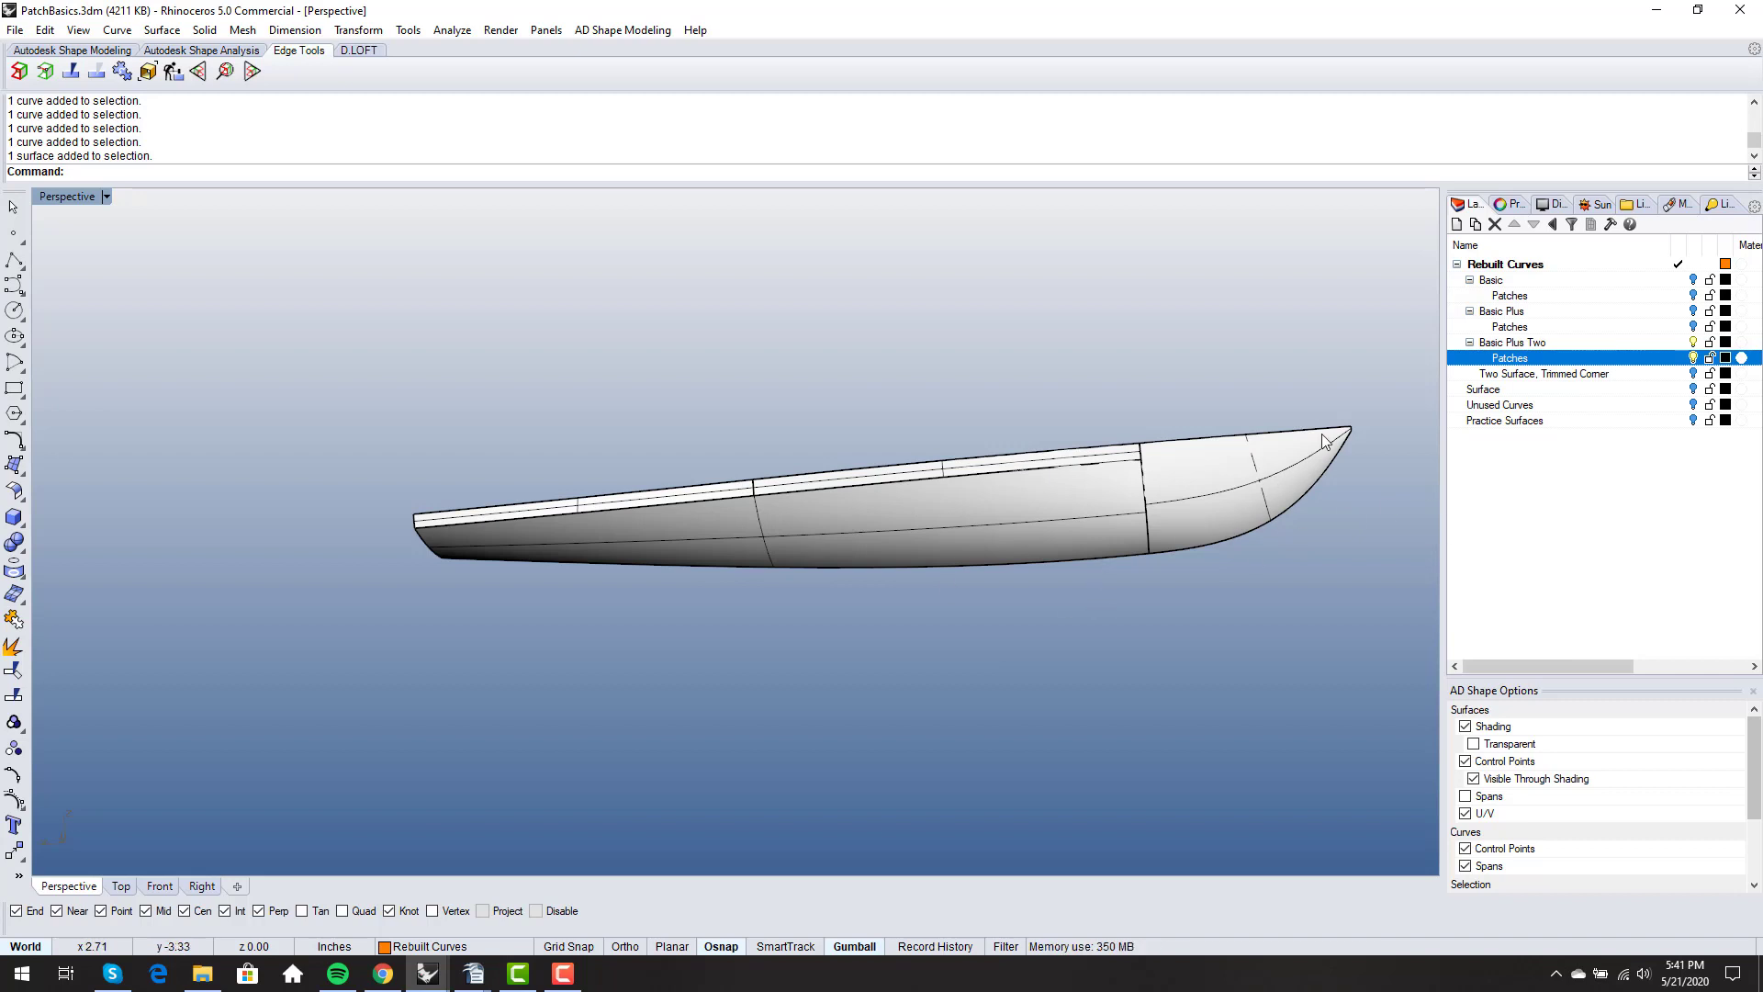
- Examine the bow tip and the forward hull patch of Basic Plus Two up close and from different angles
{"action": "scroll", "coordinate": [1361, 449], "scroll_direction": "up", "scroll_amount": 2}
{"action": "scroll", "coordinate": [1359, 446], "scroll_direction": "up", "scroll_amount": 2}
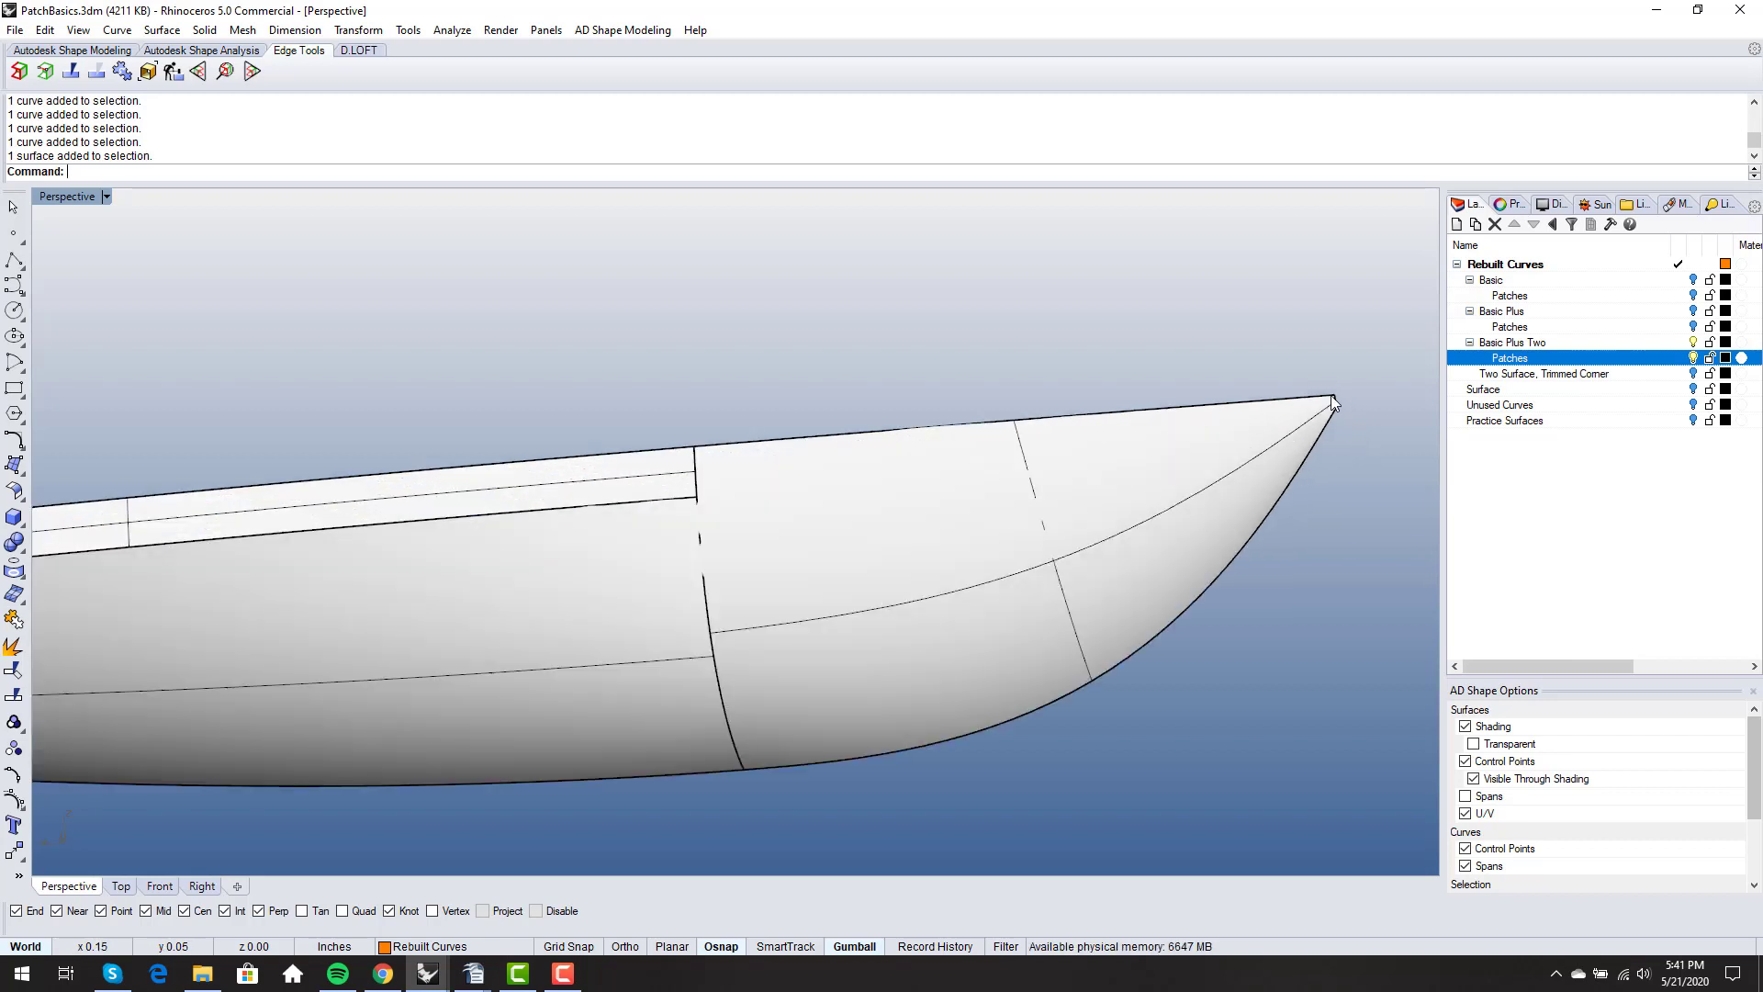
{"action": "scroll", "coordinate": [1313, 407], "scroll_direction": "down", "scroll_amount": 7}
{"action": "right_click_drag", "start_coordinate": [1295, 412], "coordinate": [1138, 514]}
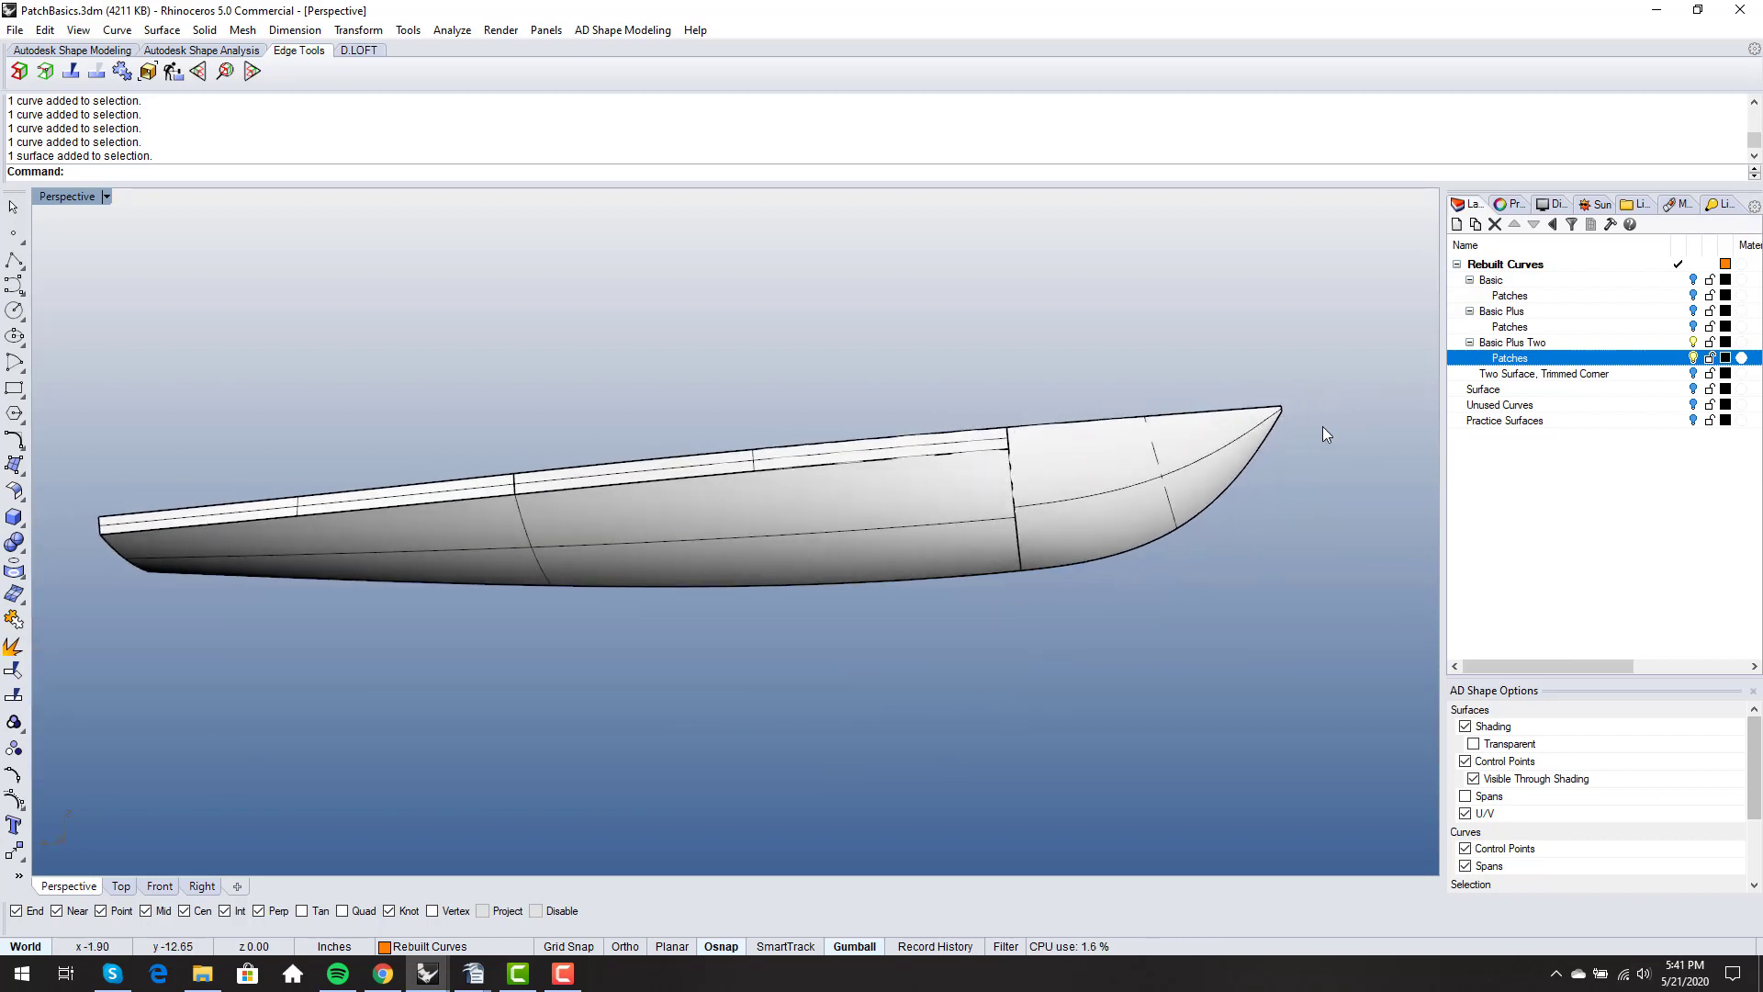
{"action": "scroll", "coordinate": [1322, 426], "scroll_direction": "up", "scroll_amount": 4}
{"action": "scroll", "coordinate": [1278, 433], "scroll_direction": "down", "scroll_amount": 4}
{"action": "right_click_drag", "start_coordinate": [1267, 437], "coordinate": [1105, 522]}
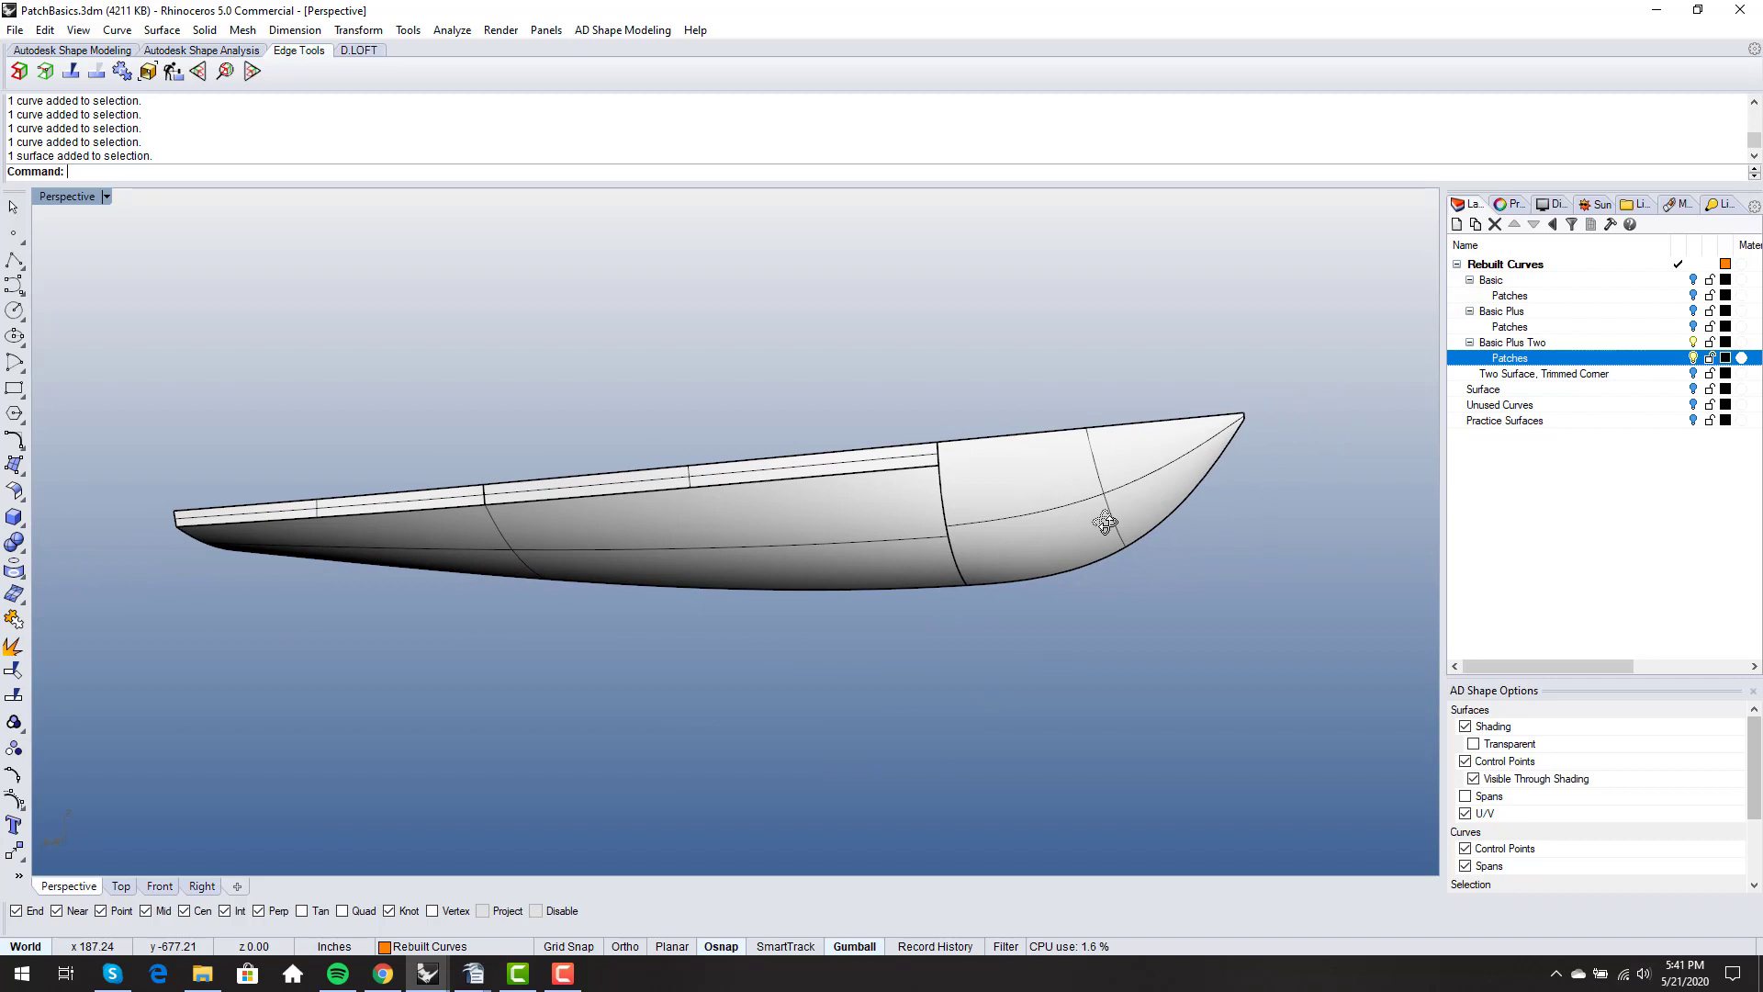